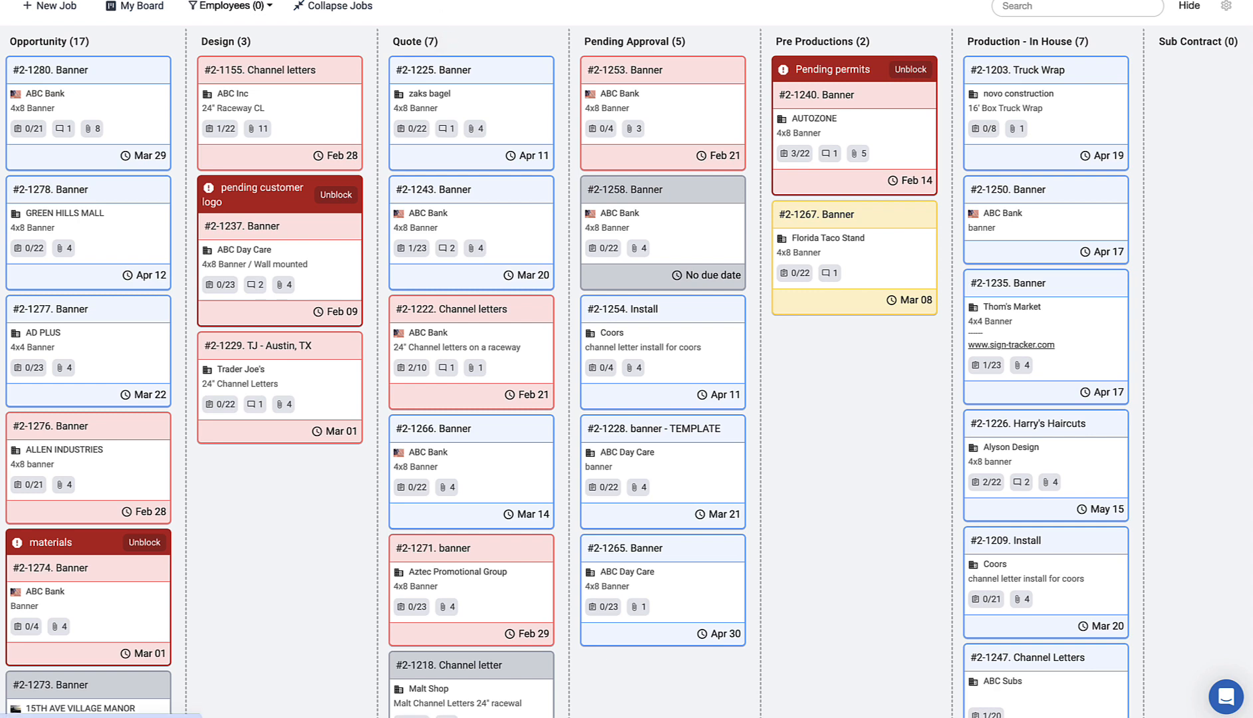
Step: Start a new job from the Jobs menu
{"action": "left_click", "coordinate": [403, 0]}
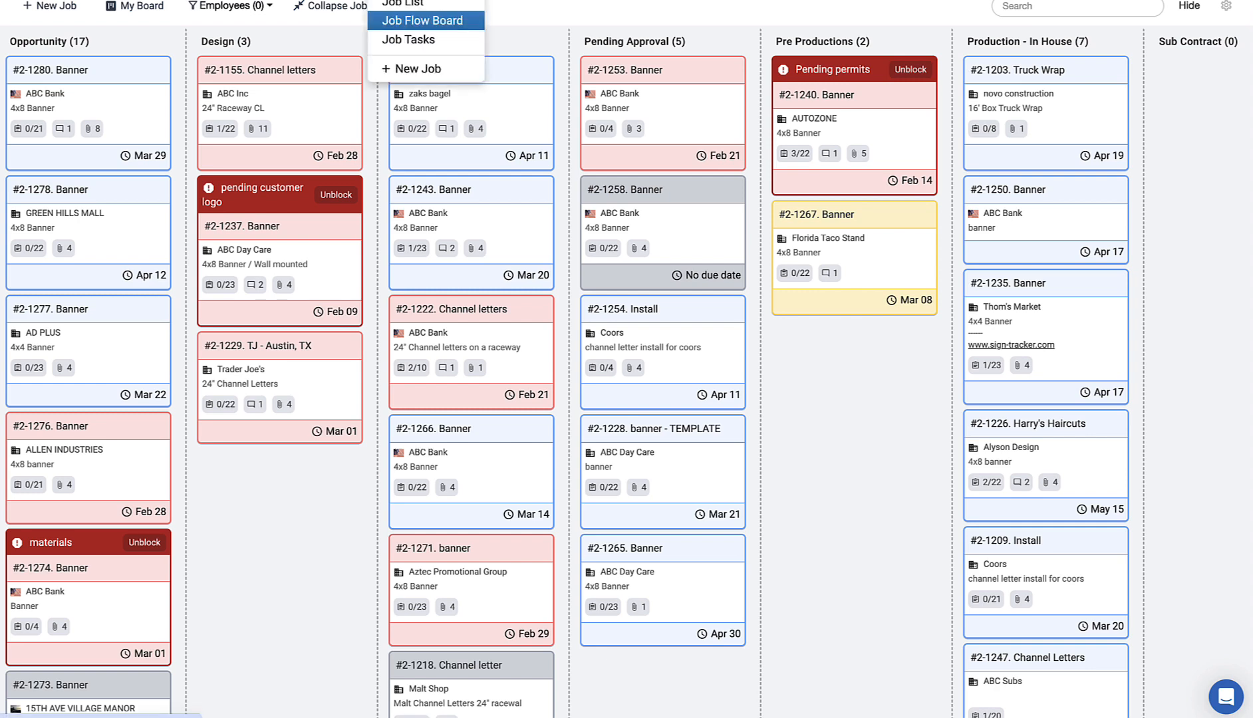
{"action": "left_click", "coordinate": [417, 72]}
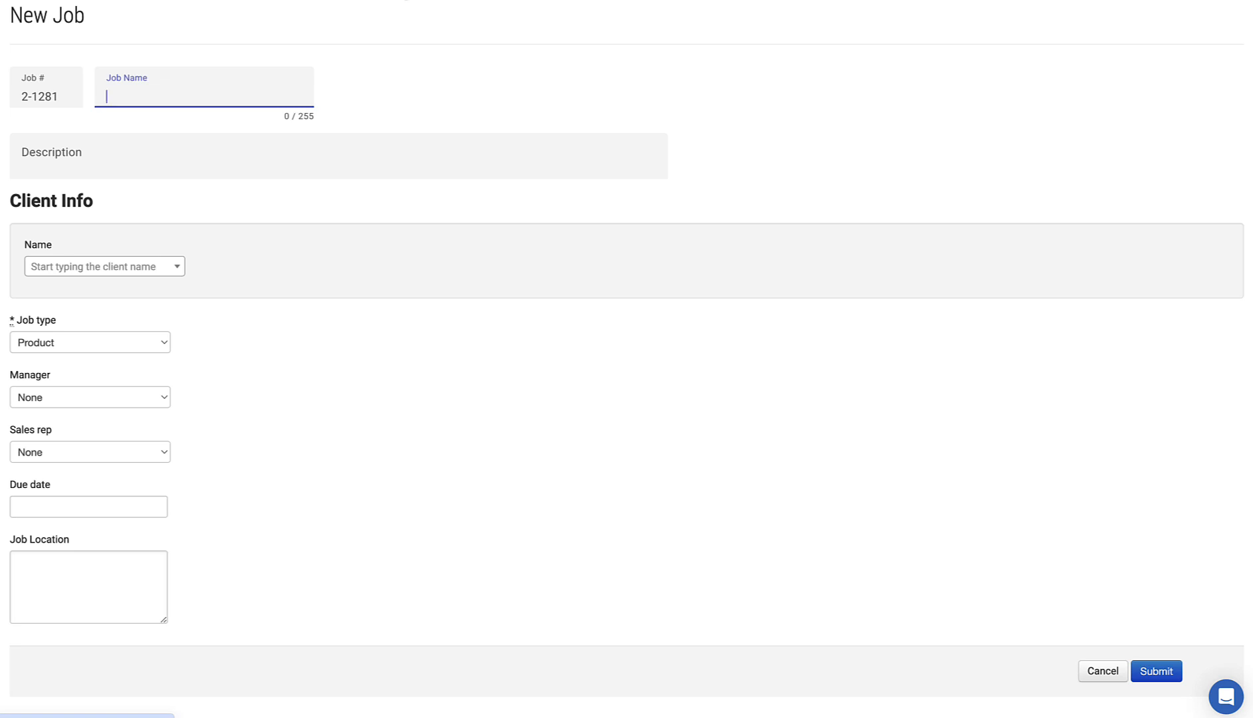
Step: Enter job name 'Banner' and description '4x8 Banner', and select client ABC Bank
{"action": "type", "text": "Banner"}
{"action": "left_click", "coordinate": [34, 169]}
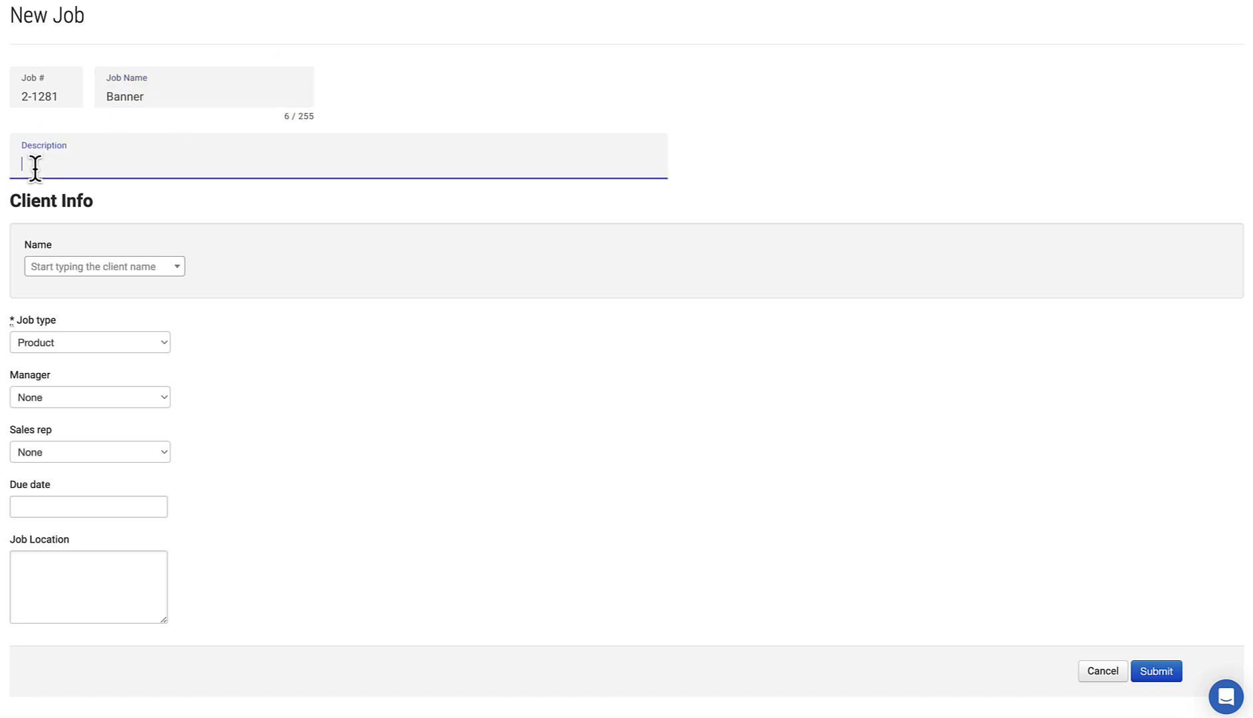
{"action": "type", "text": "4x8 Banner"}
{"action": "left_click", "coordinate": [79, 267]}
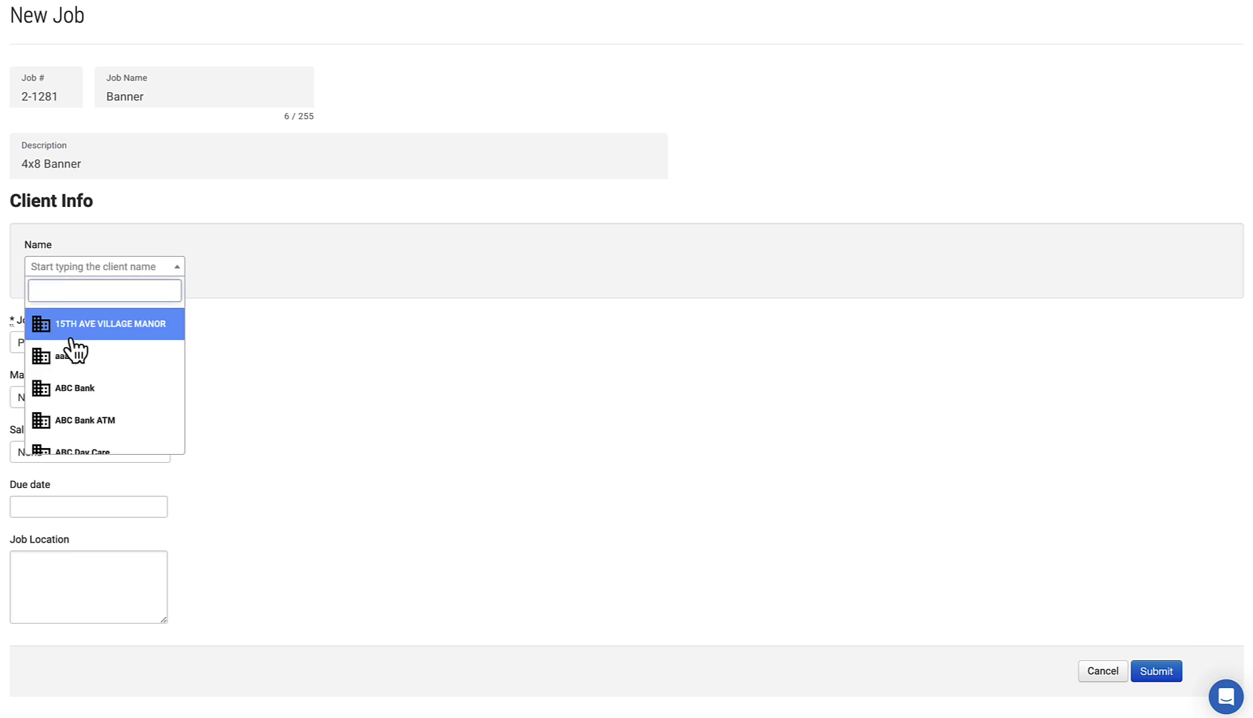
{"action": "left_click", "coordinate": [85, 389]}
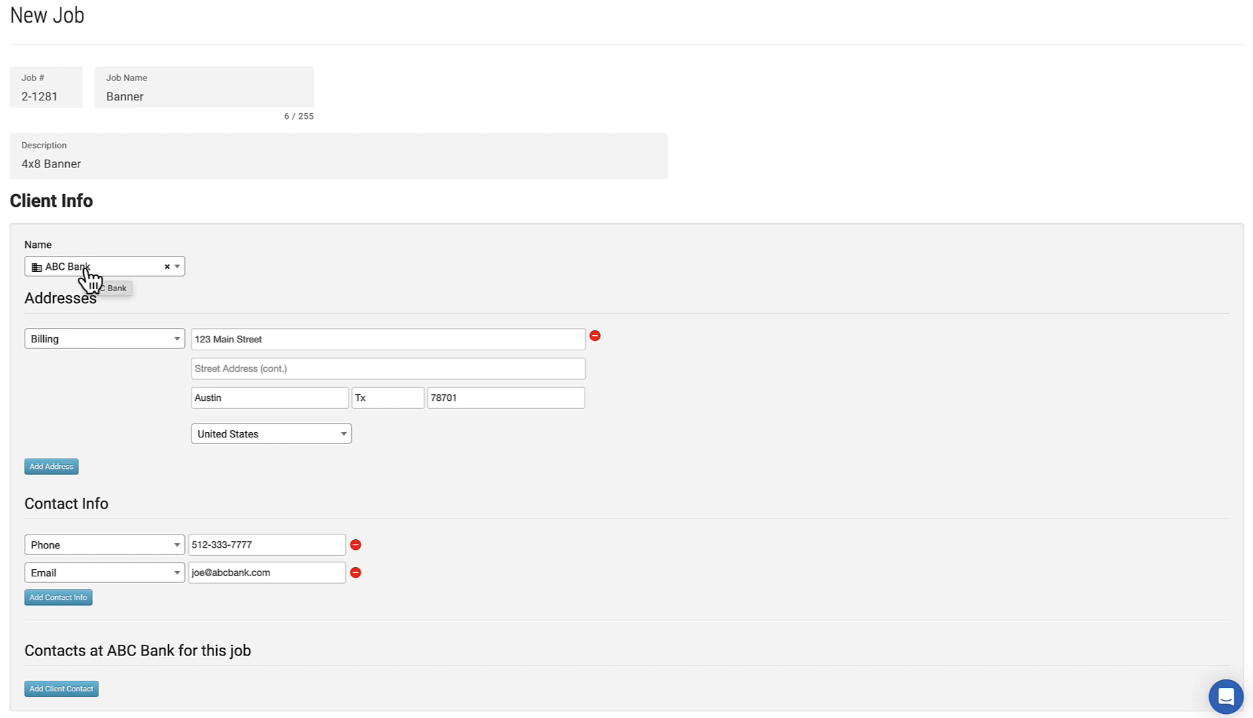
{"action": "scroll", "coordinate": [106, 369], "scroll_direction": "down", "scroll_amount": 1}
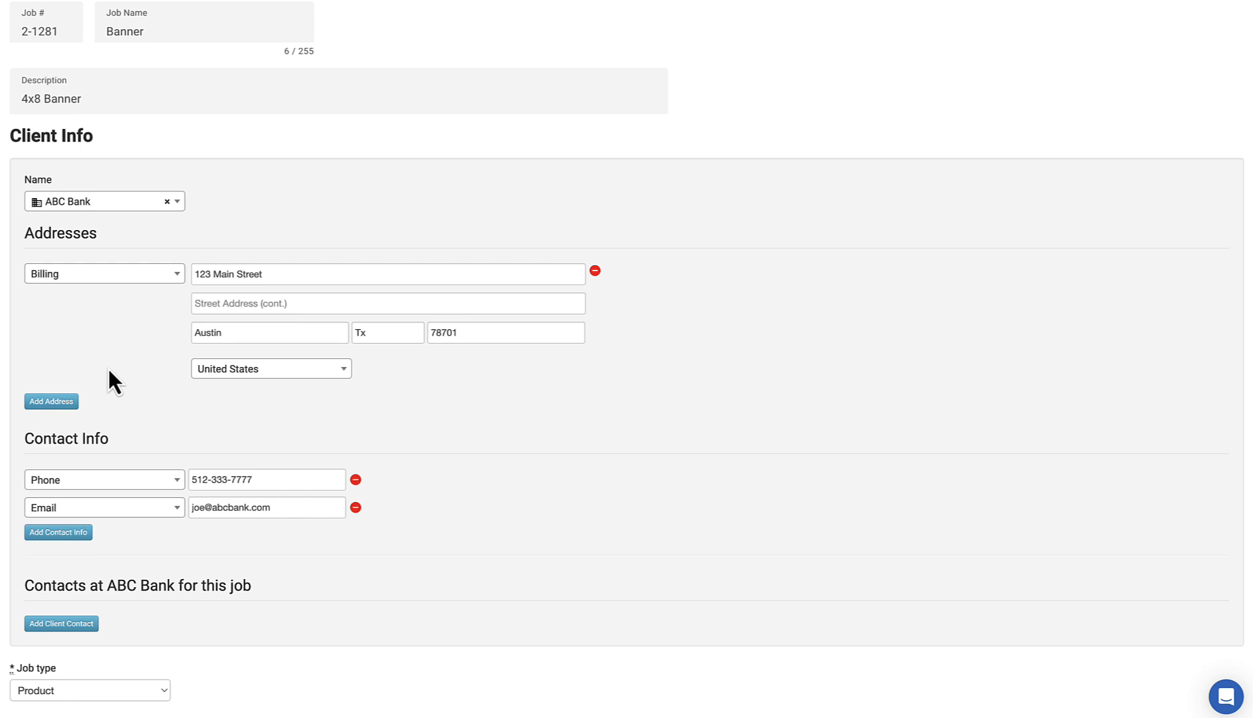
{"action": "scroll", "coordinate": [108, 370], "scroll_direction": "down", "scroll_amount": 2}
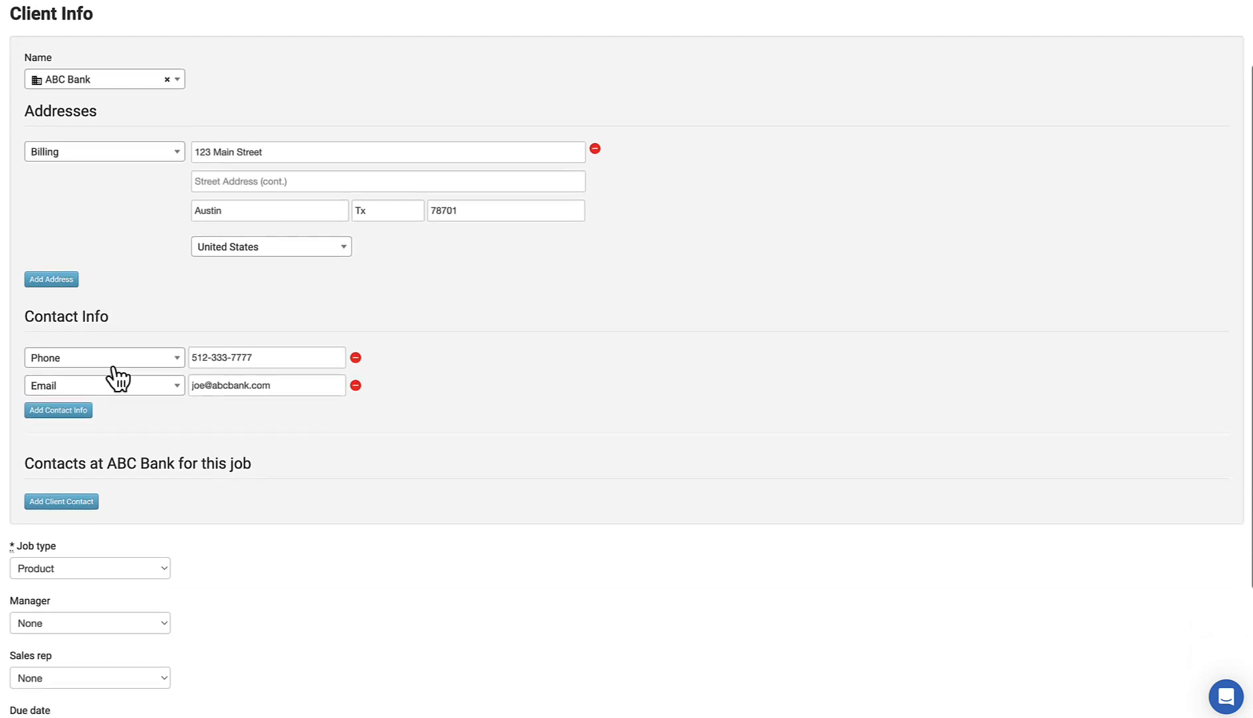
{"action": "scroll", "coordinate": [104, 322], "scroll_direction": "down", "scroll_amount": 2}
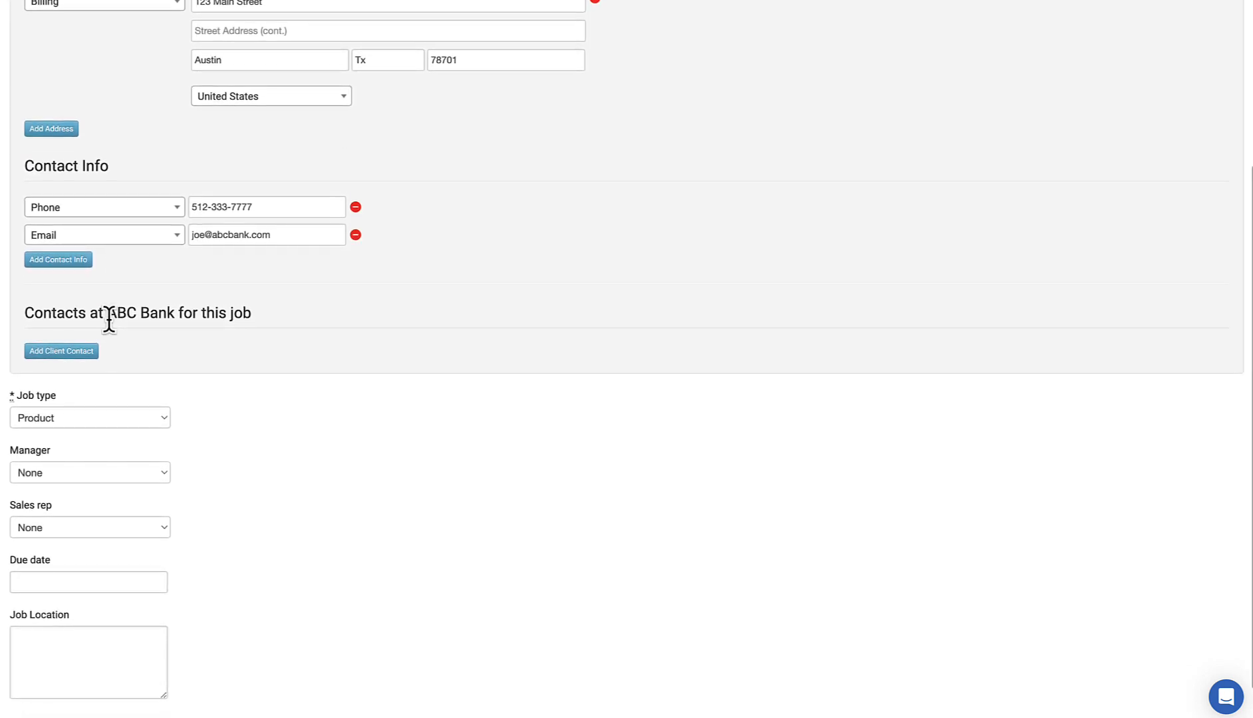
Step: Add ABC Bank's project manager as the job's client contact
{"action": "left_click", "coordinate": [90, 352]}
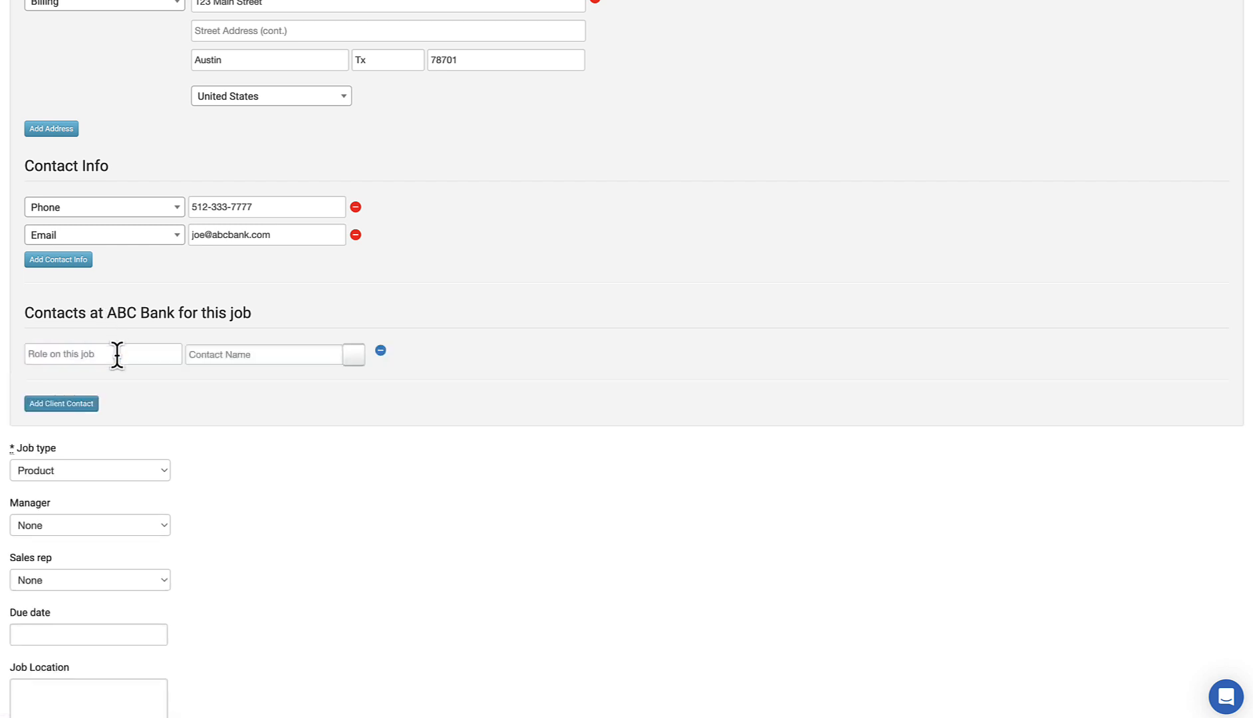
{"action": "left_click", "coordinate": [354, 359]}
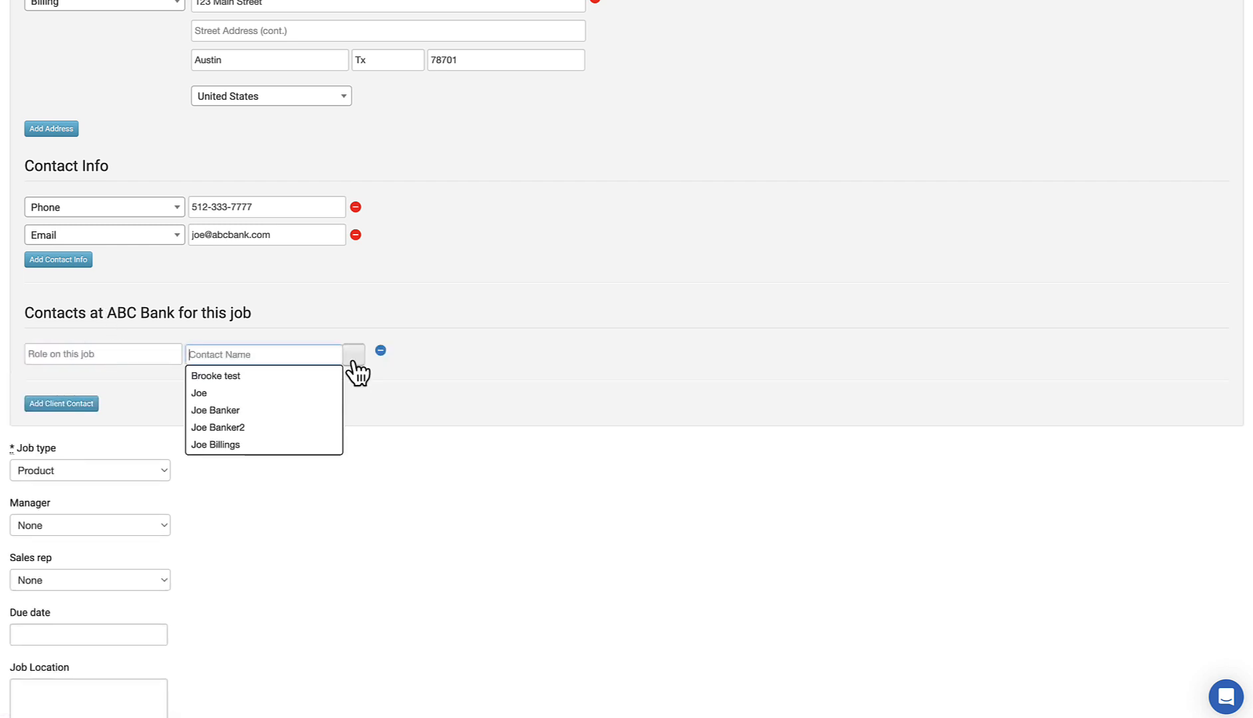
{"action": "left_click", "coordinate": [316, 411]}
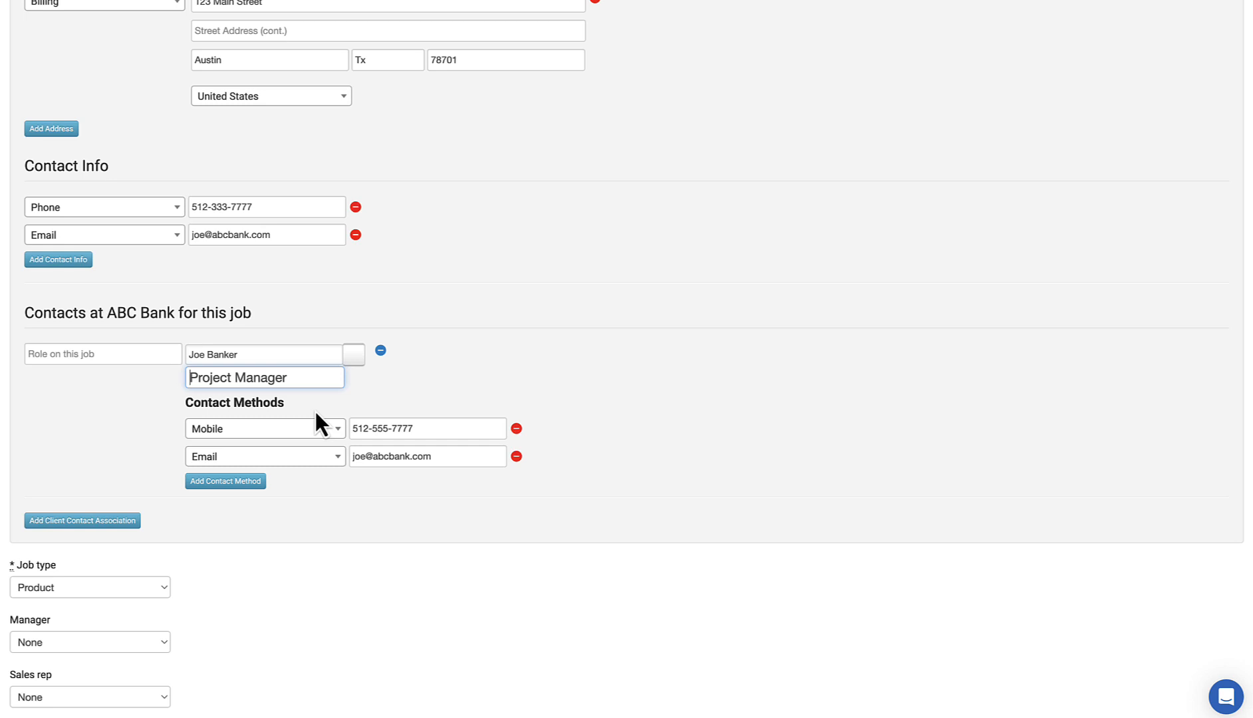
{"action": "scroll", "coordinate": [314, 410], "scroll_direction": "up", "scroll_amount": 5}
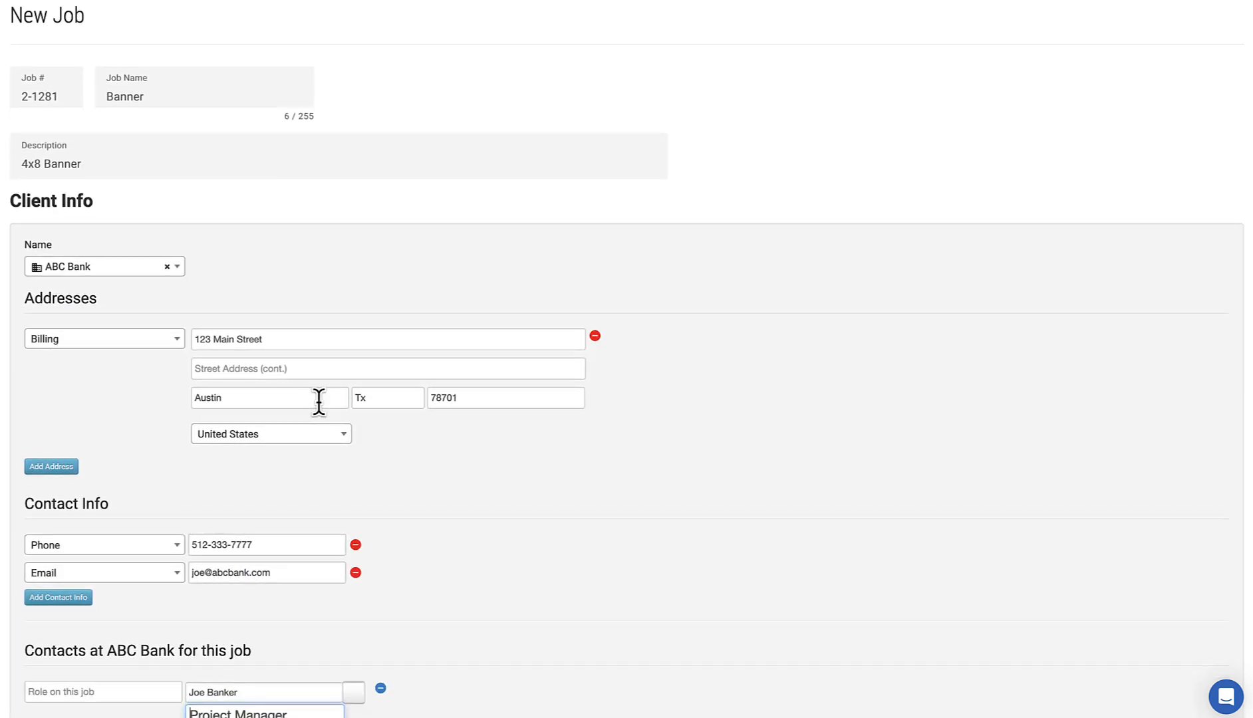
{"action": "scroll", "coordinate": [319, 399], "scroll_direction": "down", "scroll_amount": 1}
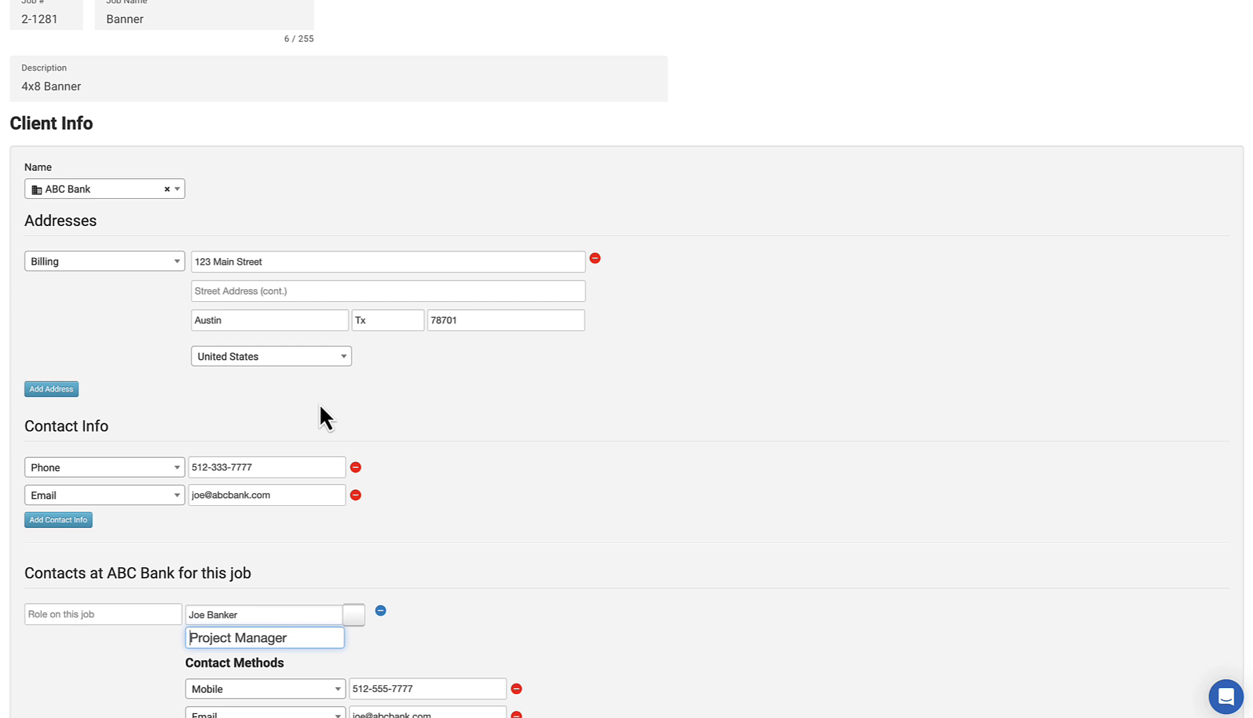
{"action": "scroll", "coordinate": [319, 407], "scroll_direction": "down", "scroll_amount": 2}
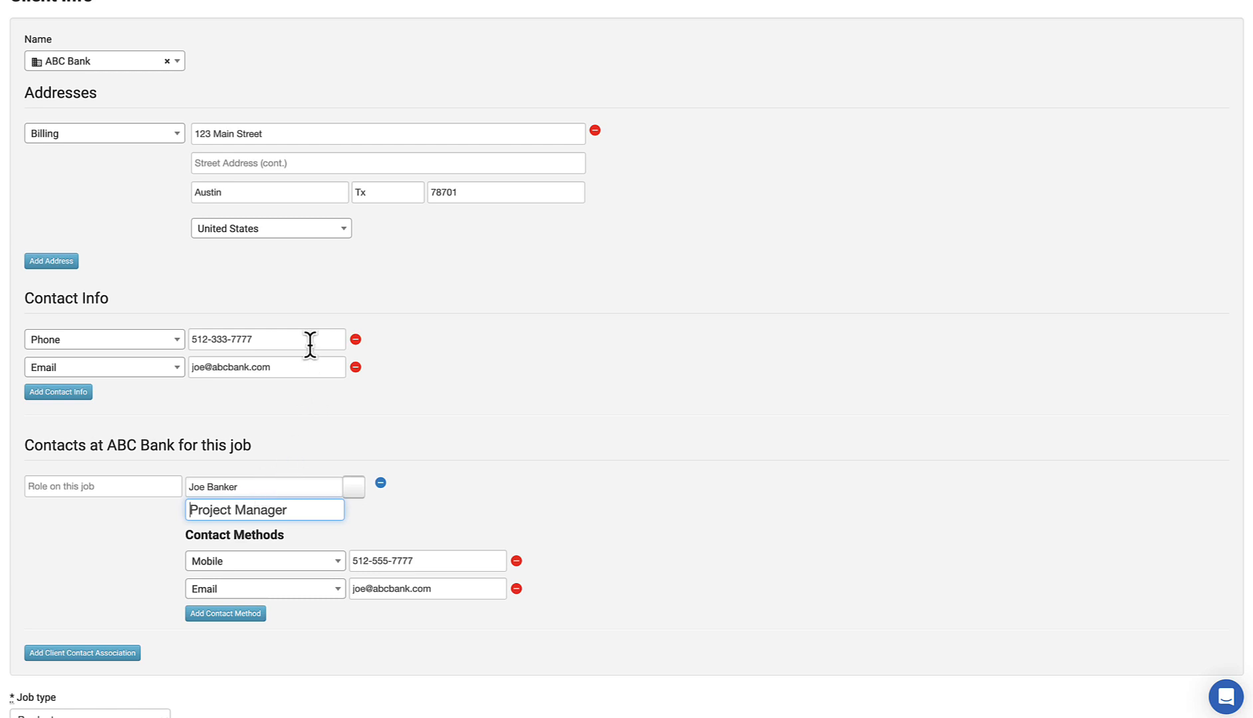
{"action": "scroll", "coordinate": [310, 345], "scroll_direction": "down", "scroll_amount": 5}
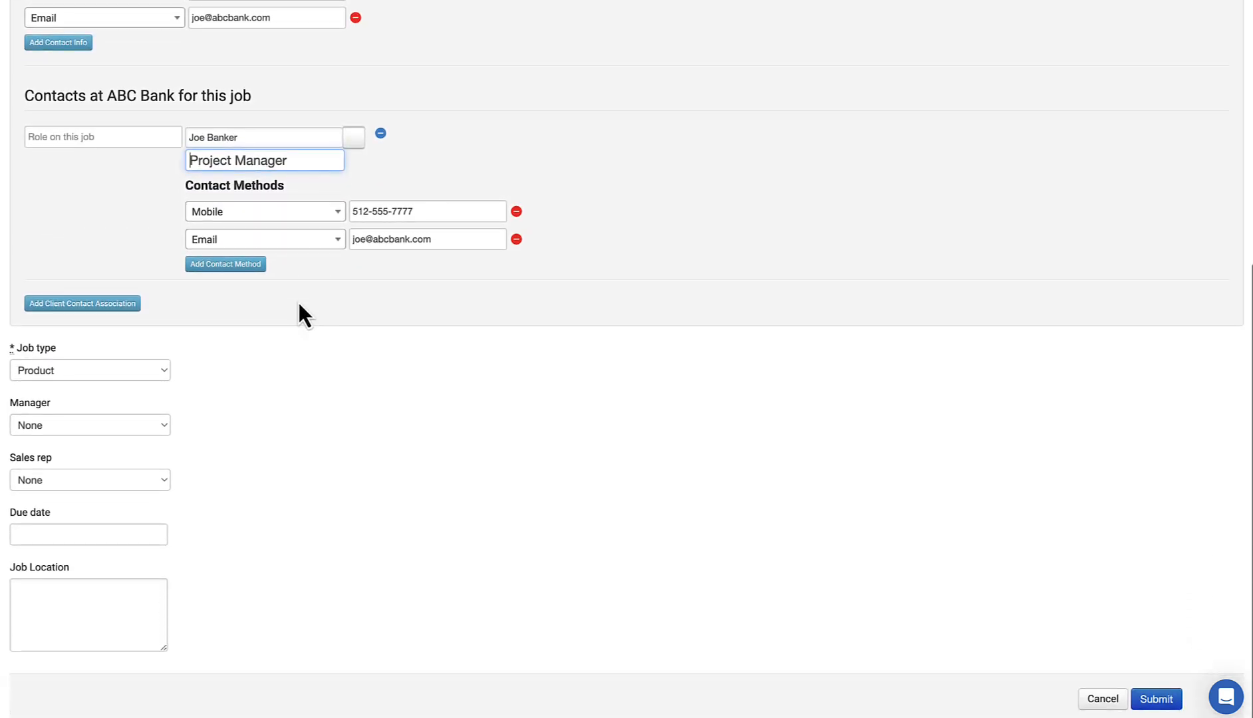
Step: Leave the job type on Product and pick a manager and a sales rep from their dropdowns
{"action": "left_click", "coordinate": [111, 383]}
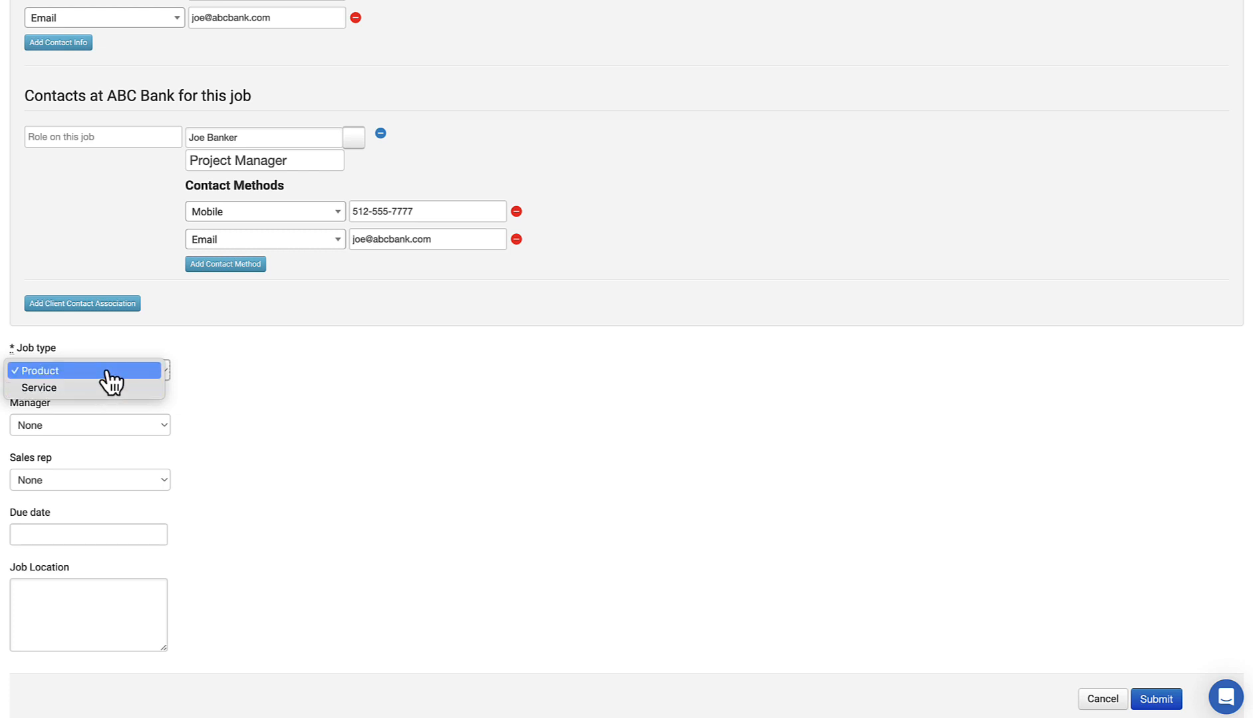
{"action": "left_click", "coordinate": [105, 374]}
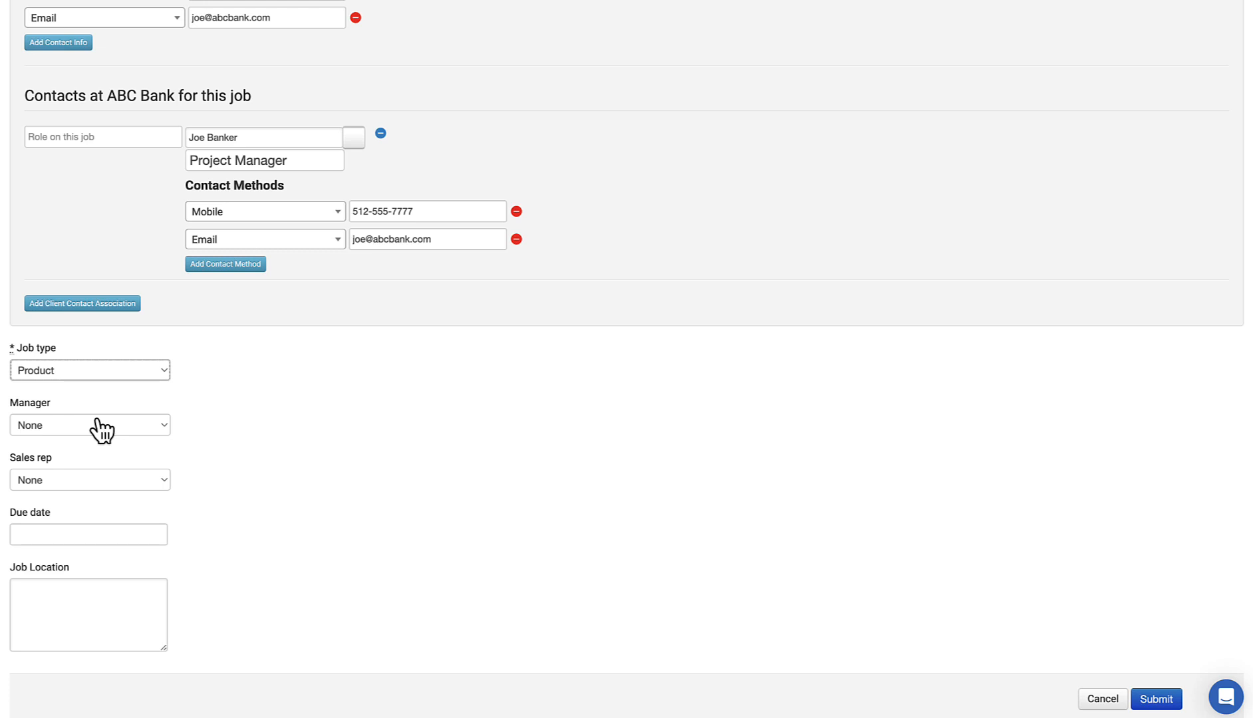
{"action": "scroll", "coordinate": [100, 427], "scroll_direction": "down", "scroll_amount": 1}
{"action": "left_click", "coordinate": [105, 420]}
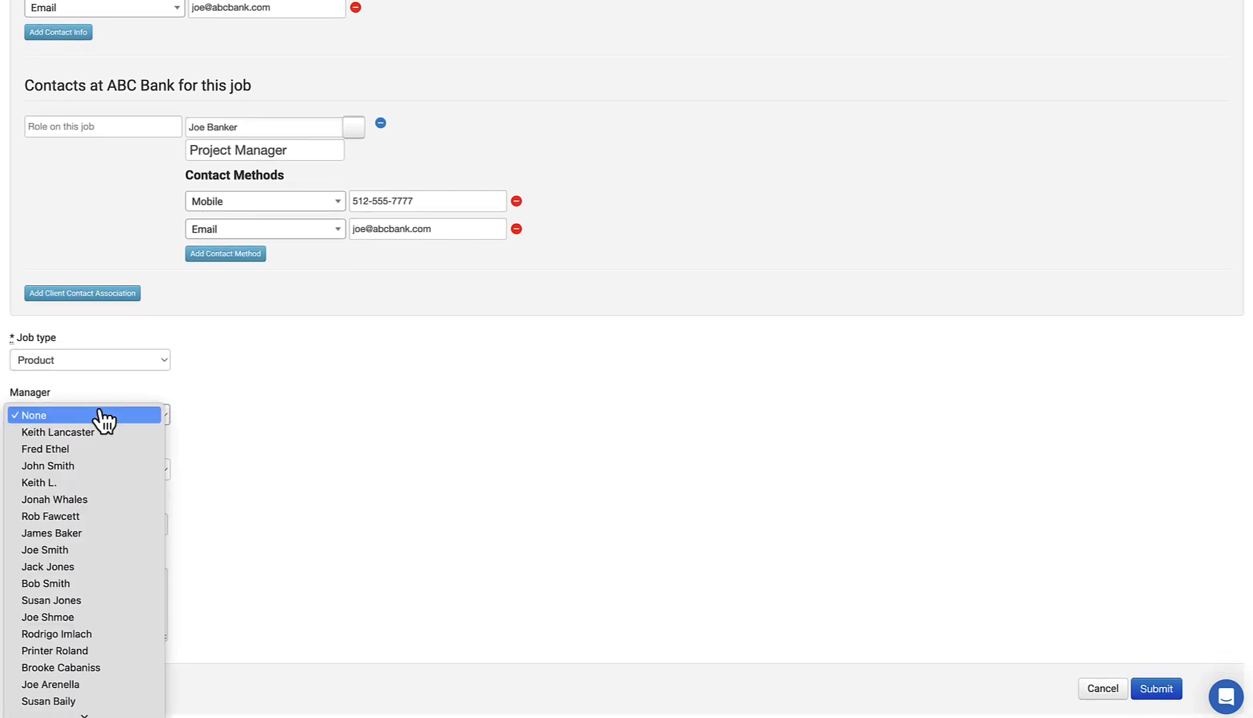
{"action": "left_click", "coordinate": [111, 669]}
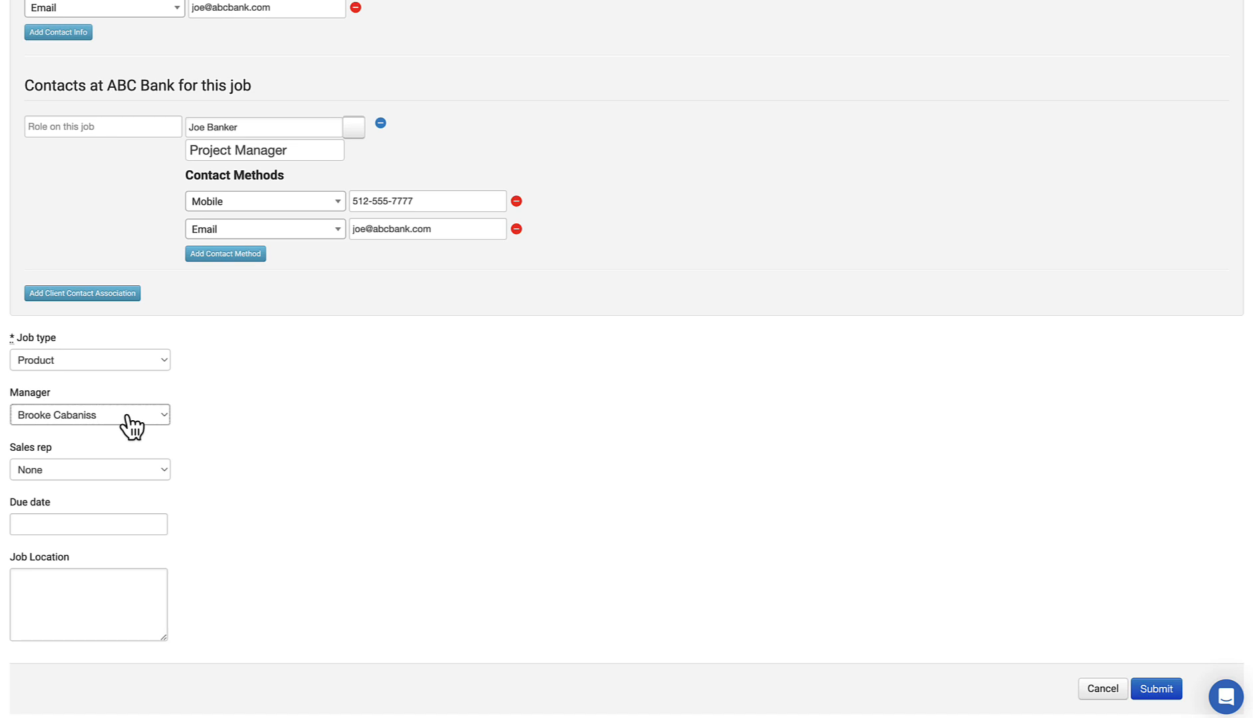
{"action": "left_click", "coordinate": [125, 474]}
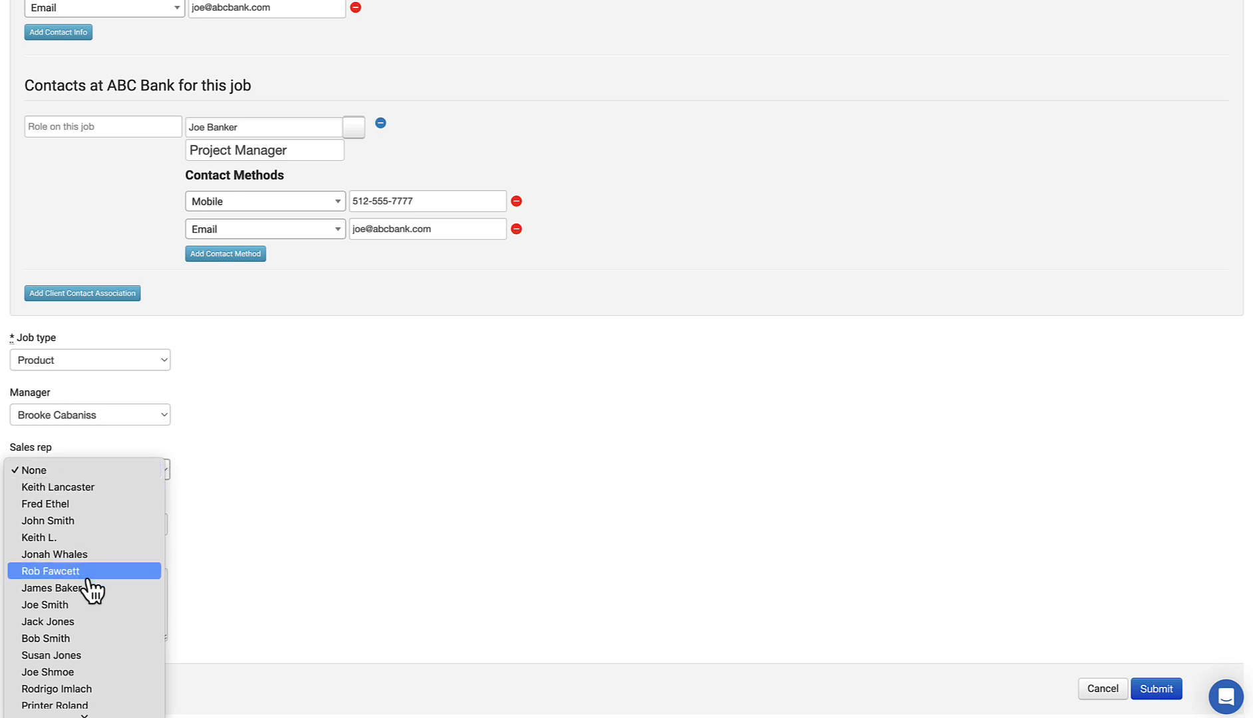
{"action": "scroll", "coordinate": [92, 589], "scroll_direction": "down", "scroll_amount": 3}
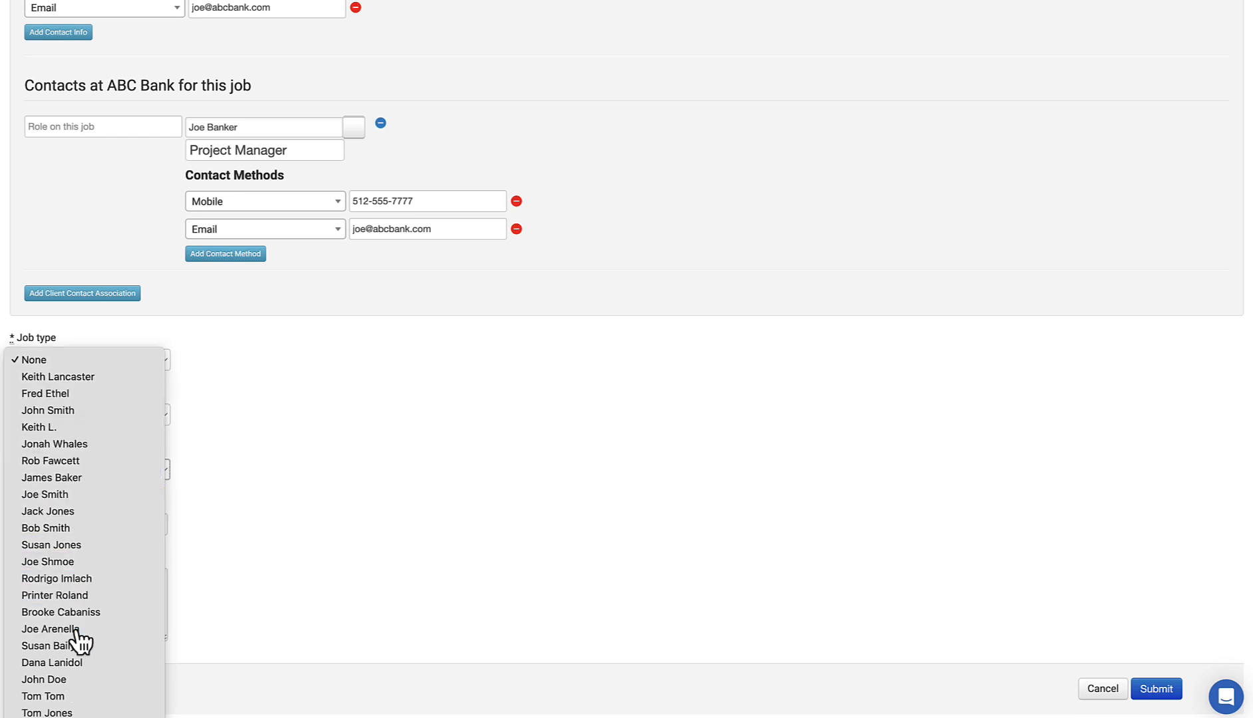
{"action": "left_click", "coordinate": [77, 629]}
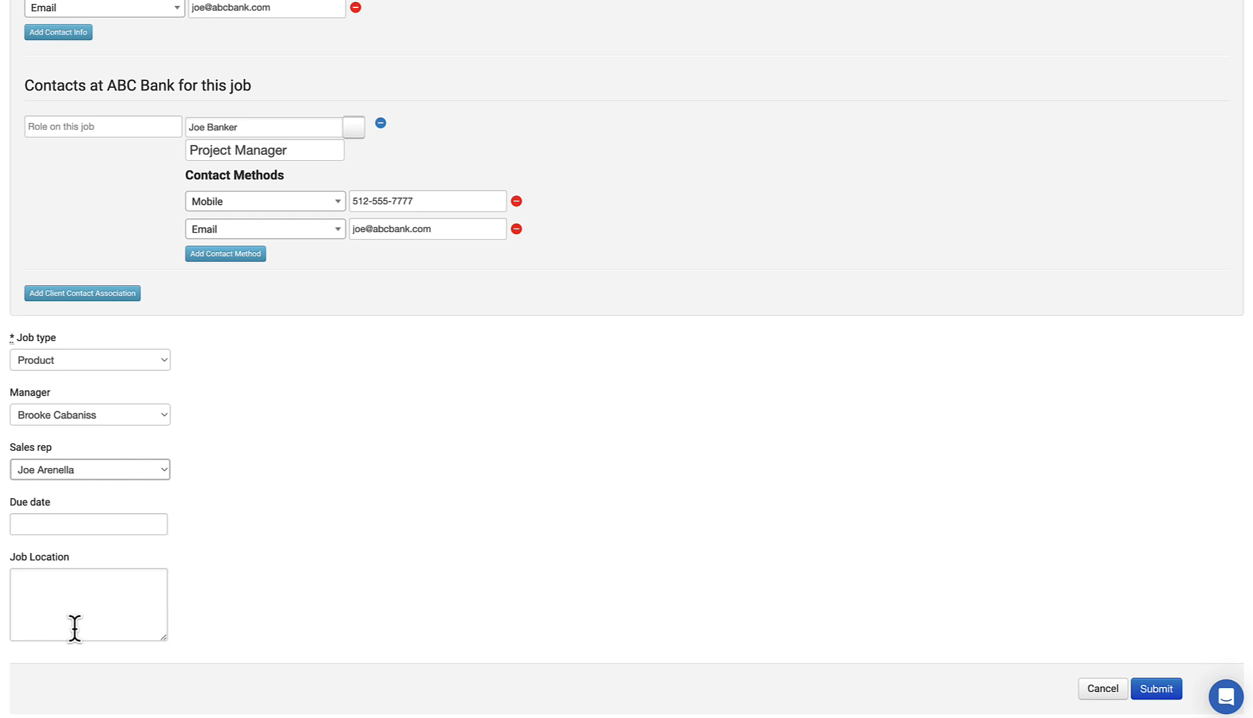
Step: Set job location to '123 Main Street Austin, Texas 78702' and submit the job
{"action": "left_click", "coordinate": [78, 524]}
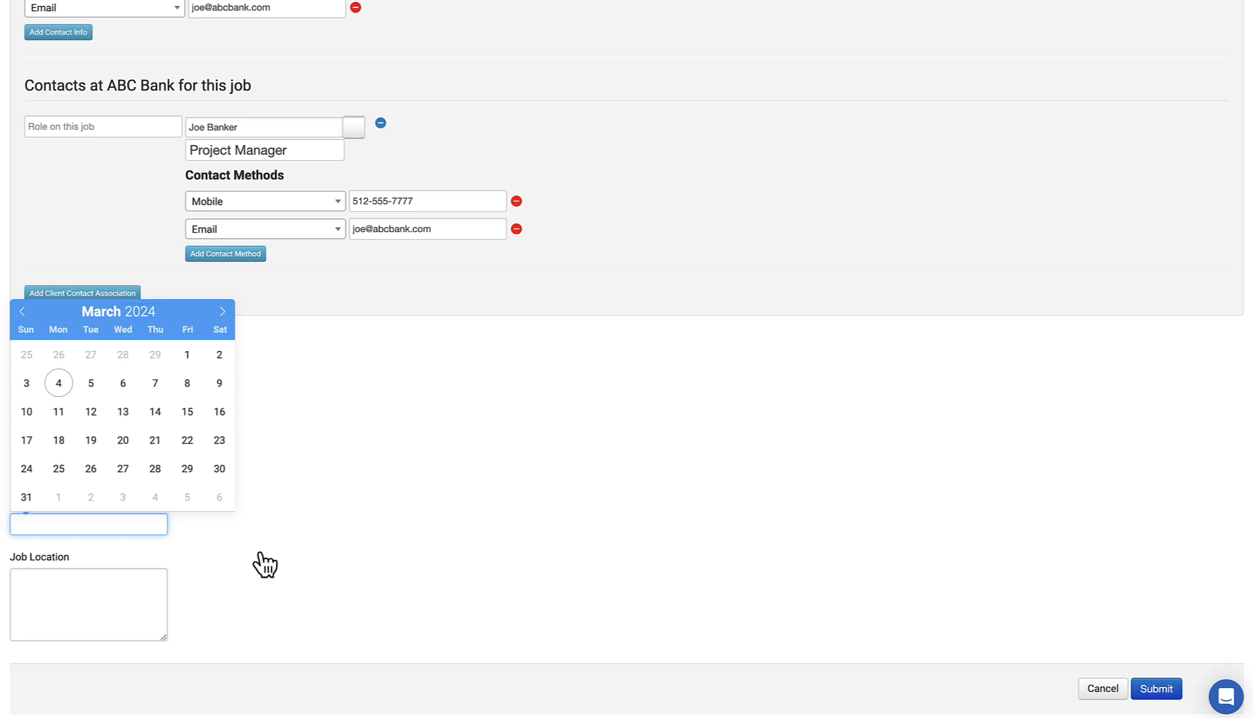
{"action": "left_click", "coordinate": [108, 583]}
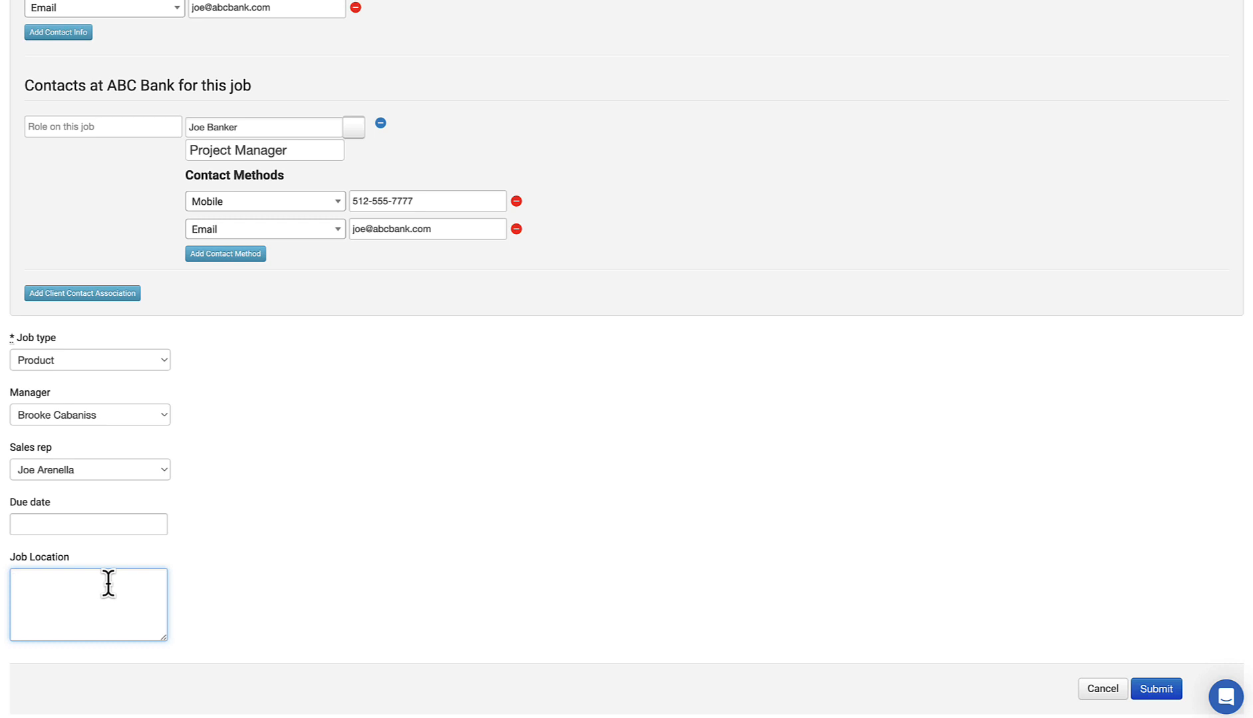
{"action": "scroll", "coordinate": [270, 372], "scroll_direction": "up", "scroll_amount": 3}
{"action": "scroll", "coordinate": [275, 353], "scroll_direction": "up", "scroll_amount": 4}
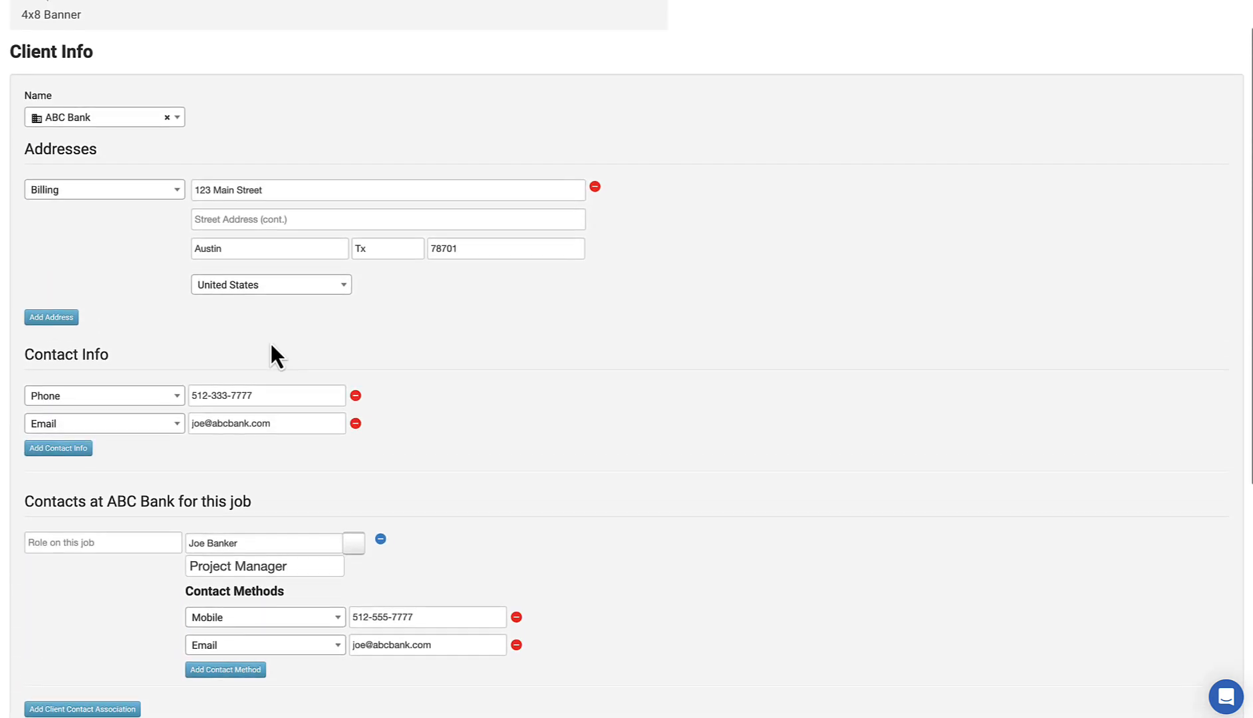
{"action": "scroll", "coordinate": [262, 325], "scroll_direction": "down", "scroll_amount": 8}
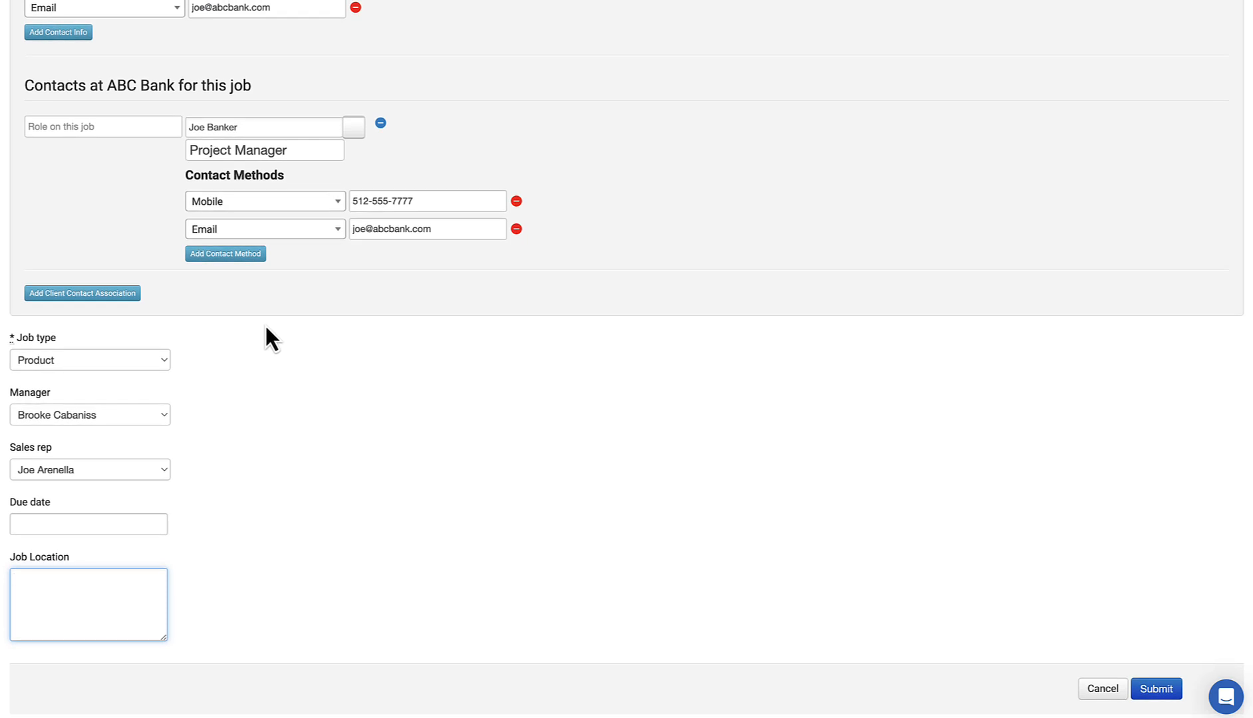
{"action": "type", "text": "123"}
{"action": "type", "text": " Main S"}
{"action": "type", "text": "treet "}
{"action": "type", "text": "Austin"}
{"action": "type", "text": ", texas"}
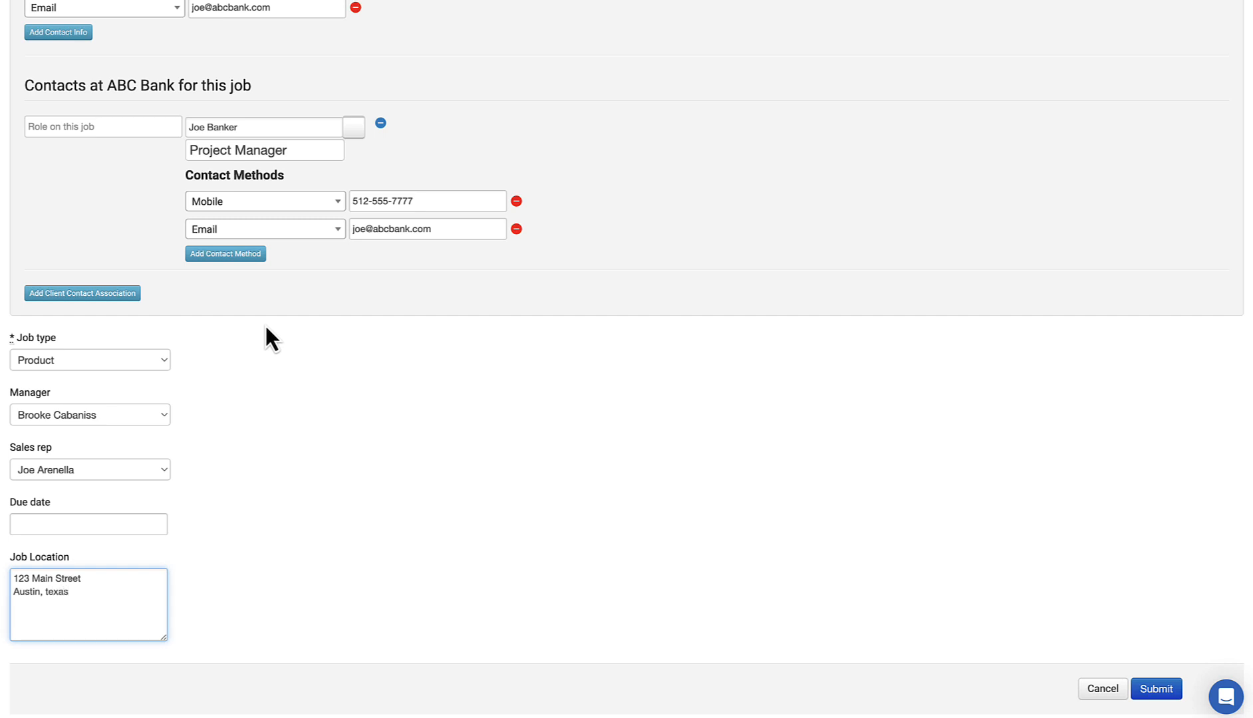
{"action": "type", "text": " 78702"}
{"action": "left_click", "coordinate": [45, 592]}
{"action": "key", "text": "Delete"}
{"action": "type", "text": "T"}
{"action": "left_click", "coordinate": [1157, 692]}
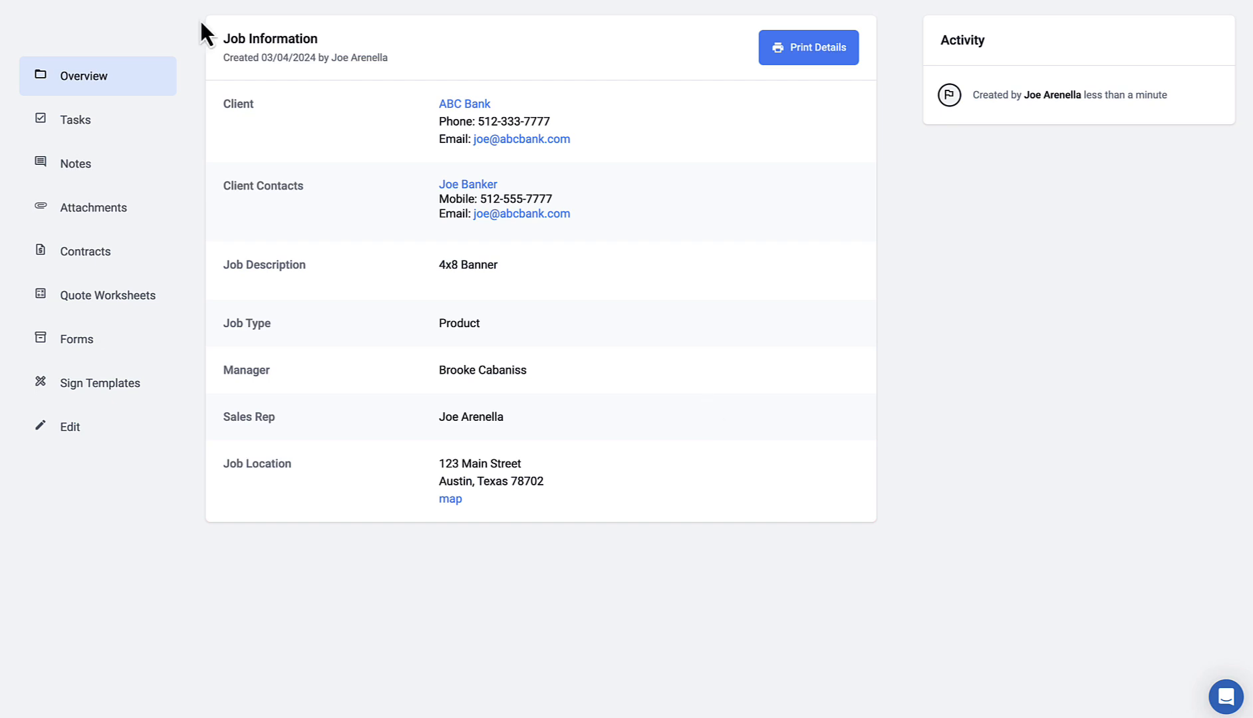
Step: Open the workflow stage dropdown on the saved Banner job
{"action": "left_click", "coordinate": [193, 1]}
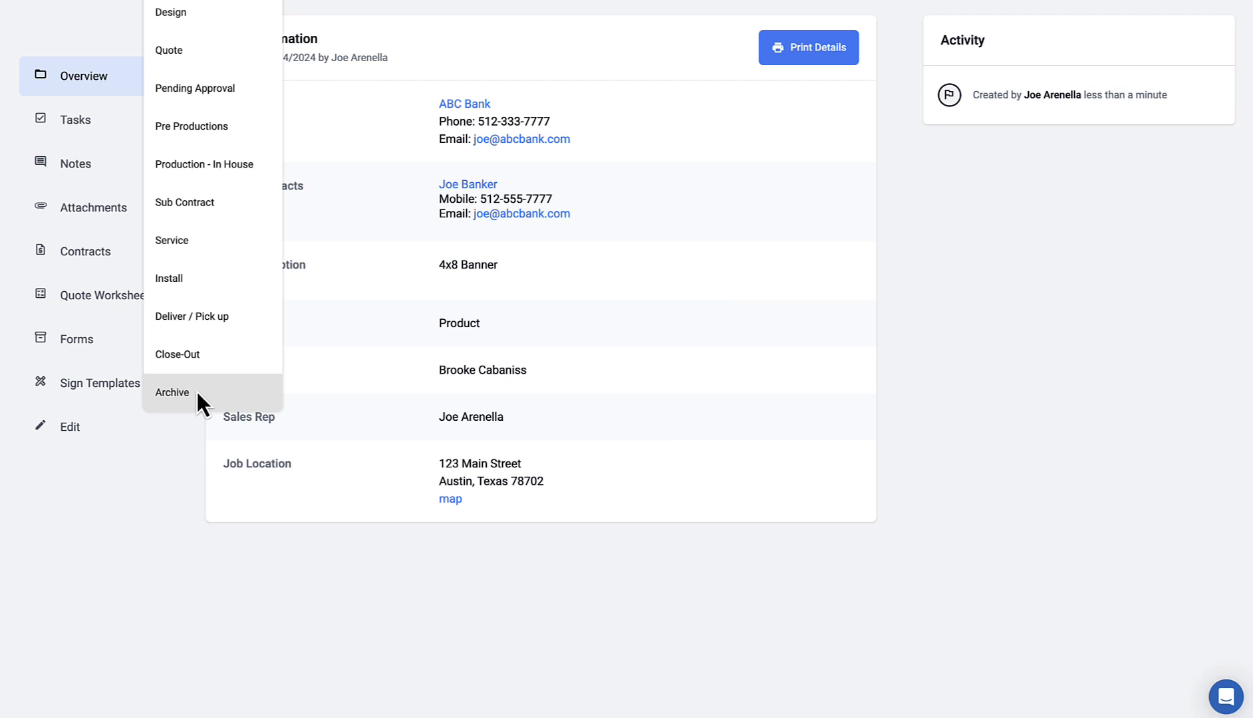
{"action": "left_click", "coordinate": [849, 331]}
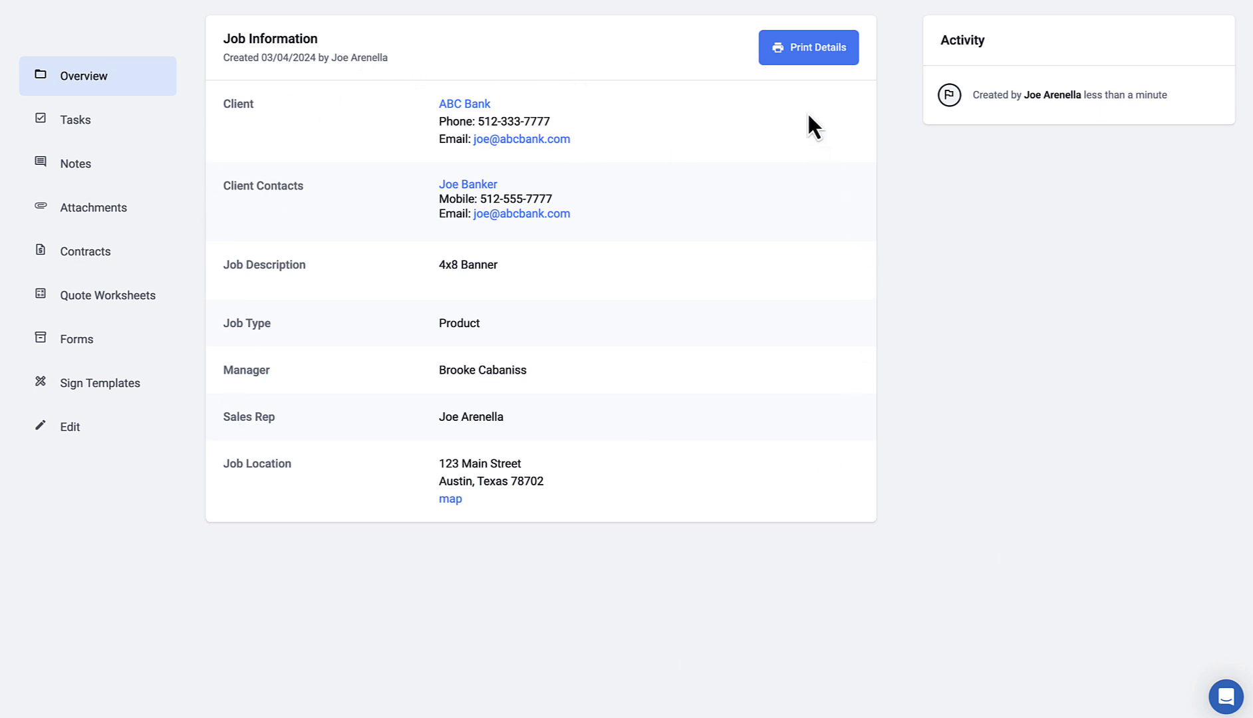
{"action": "left_click", "coordinate": [805, 61]}
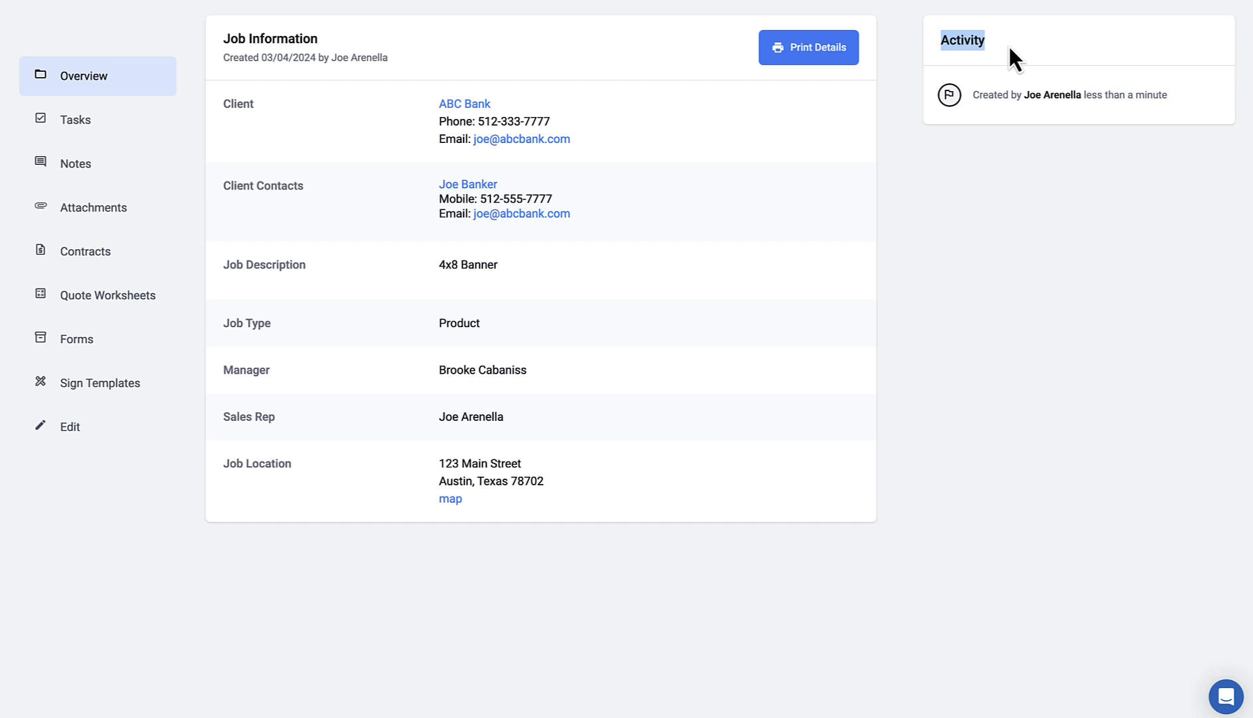
Step: Close the stage dropdown and go to the Banner job's Tasks section
{"action": "left_click", "coordinate": [206, 2]}
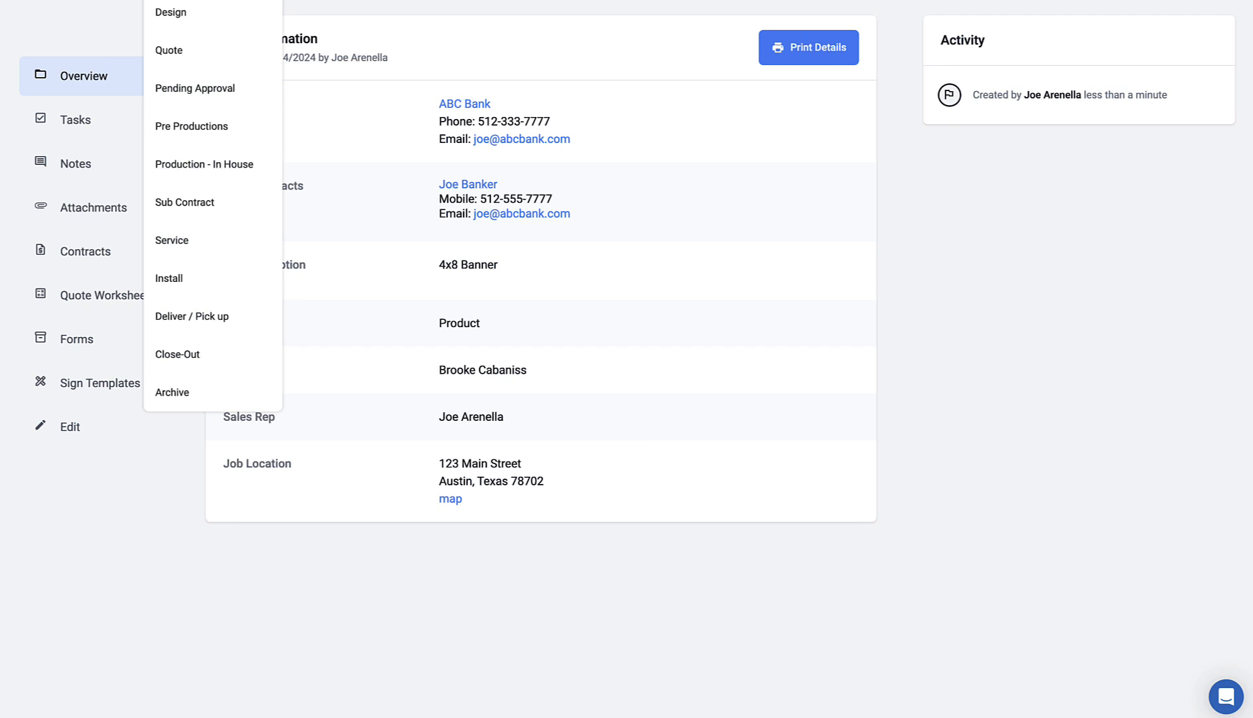
{"action": "left_click", "coordinate": [371, 16]}
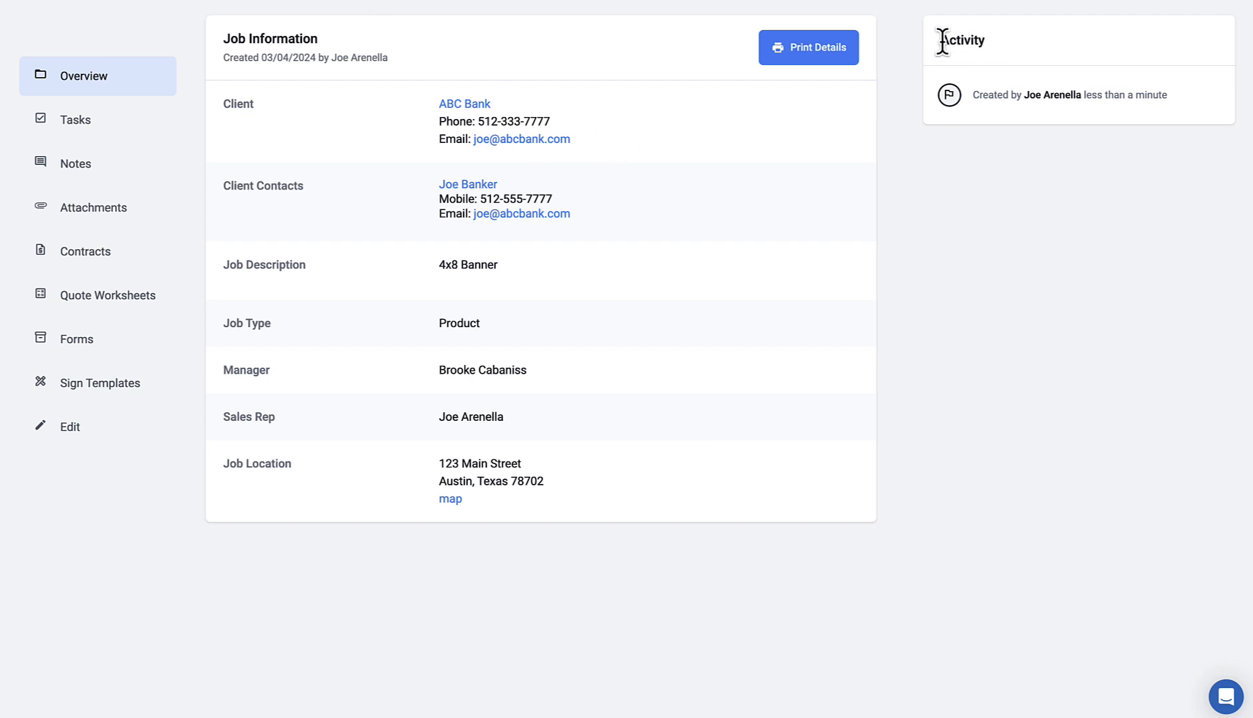
{"action": "left_click_drag", "start_coordinate": [939, 40], "coordinate": [990, 41]}
{"action": "left_click", "coordinate": [81, 117]}
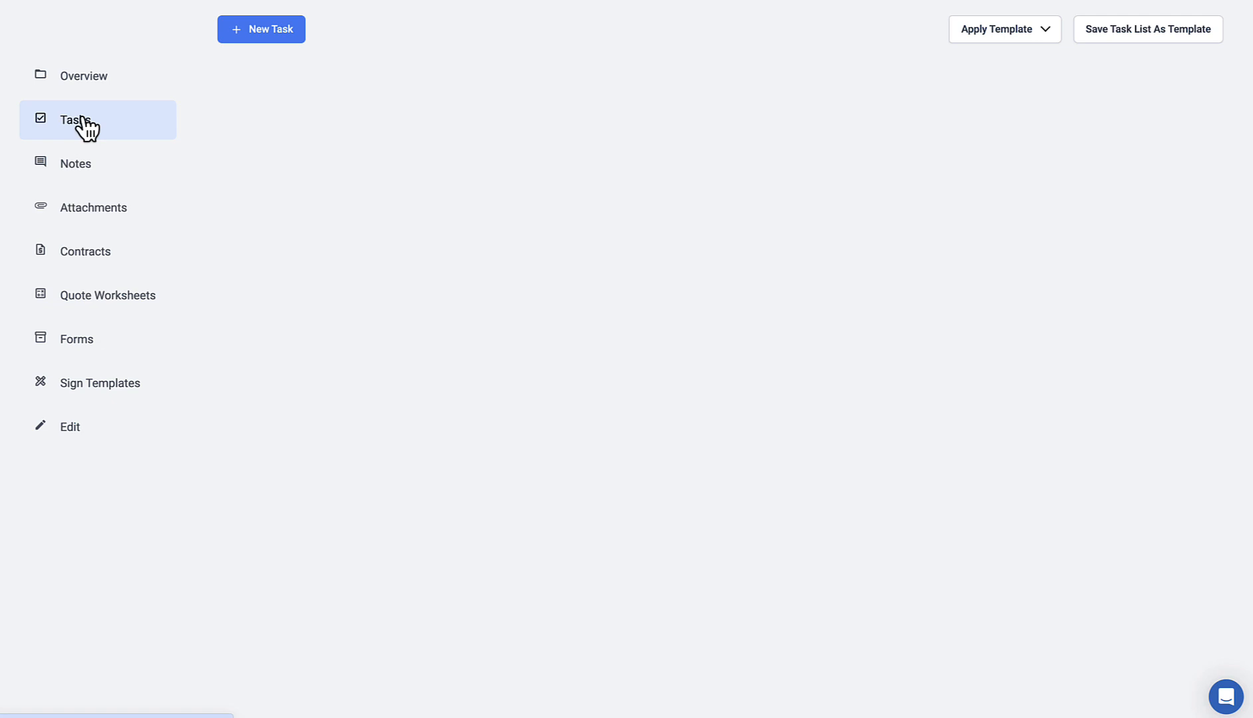
Step: Discard a blank new task form and apply the Banner task template
{"action": "left_click", "coordinate": [287, 48]}
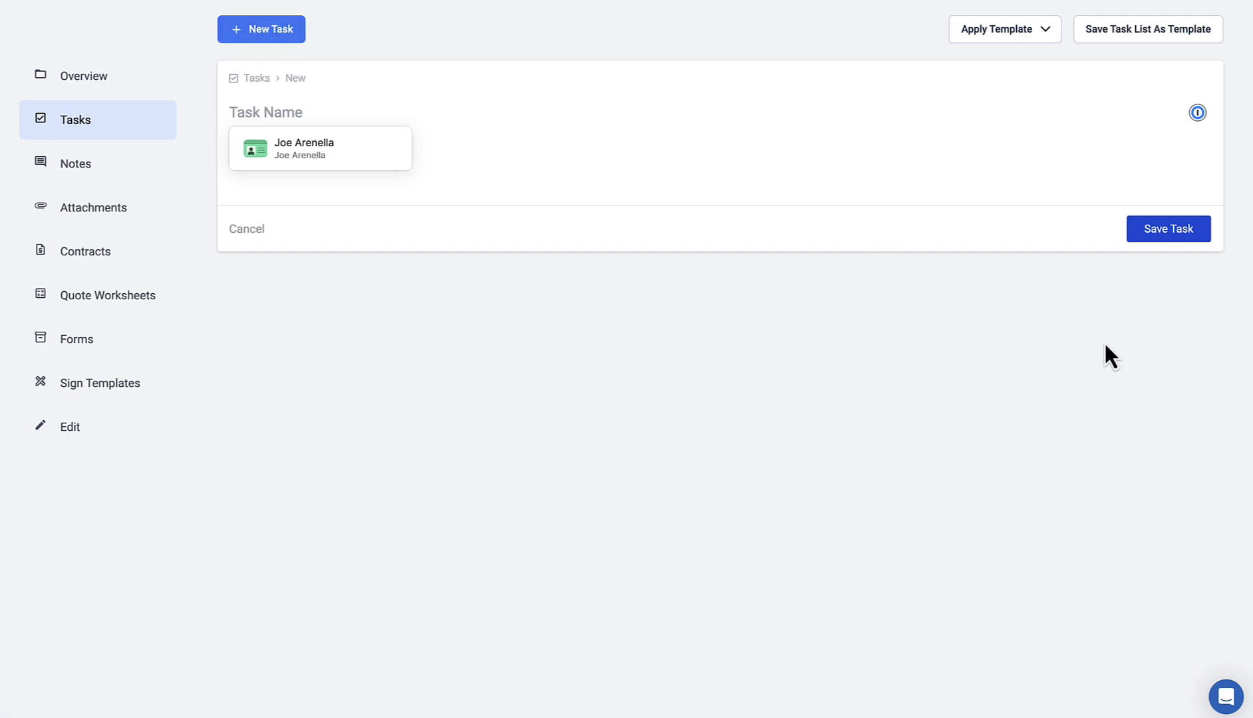
{"action": "left_click", "coordinate": [269, 196]}
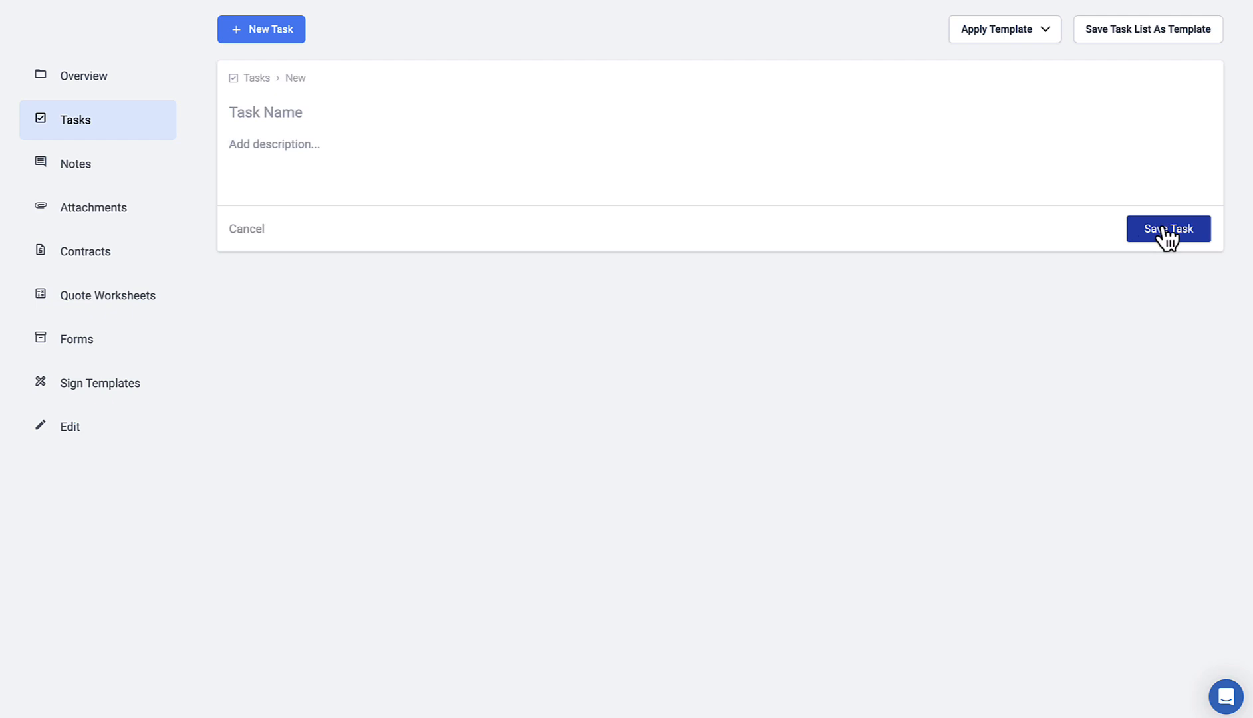
{"action": "left_click", "coordinate": [259, 232]}
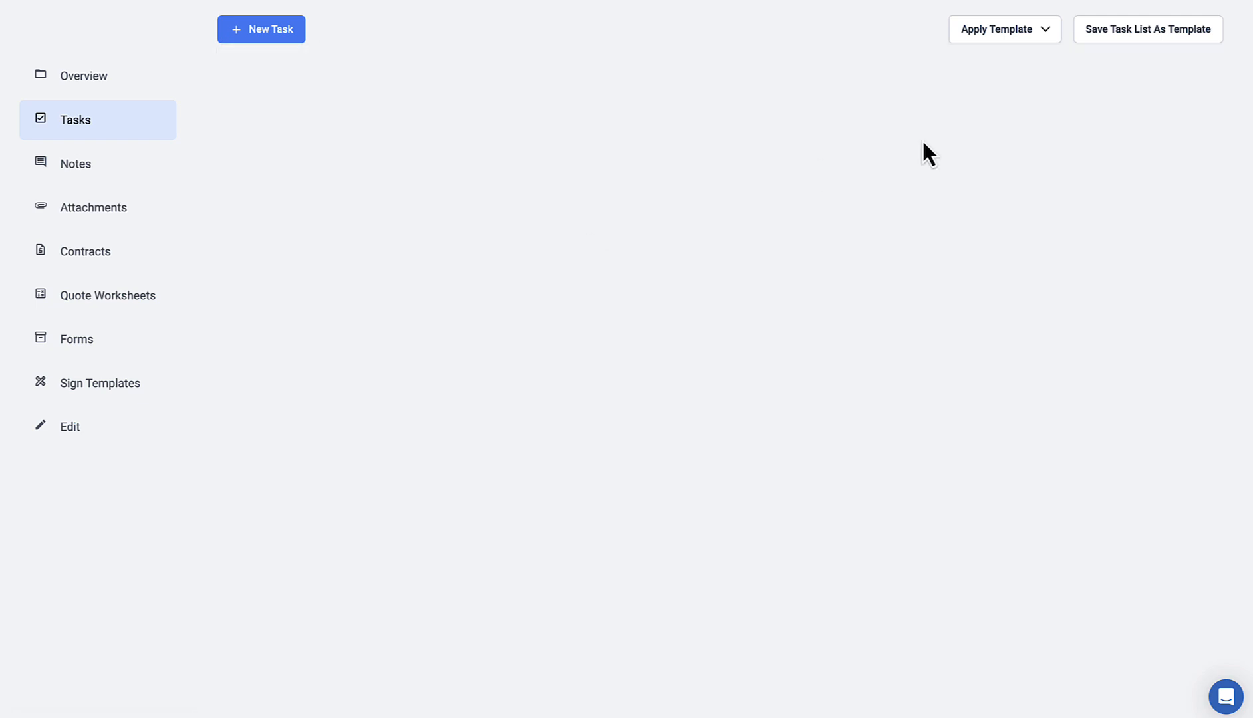
{"action": "left_click", "coordinate": [1048, 32]}
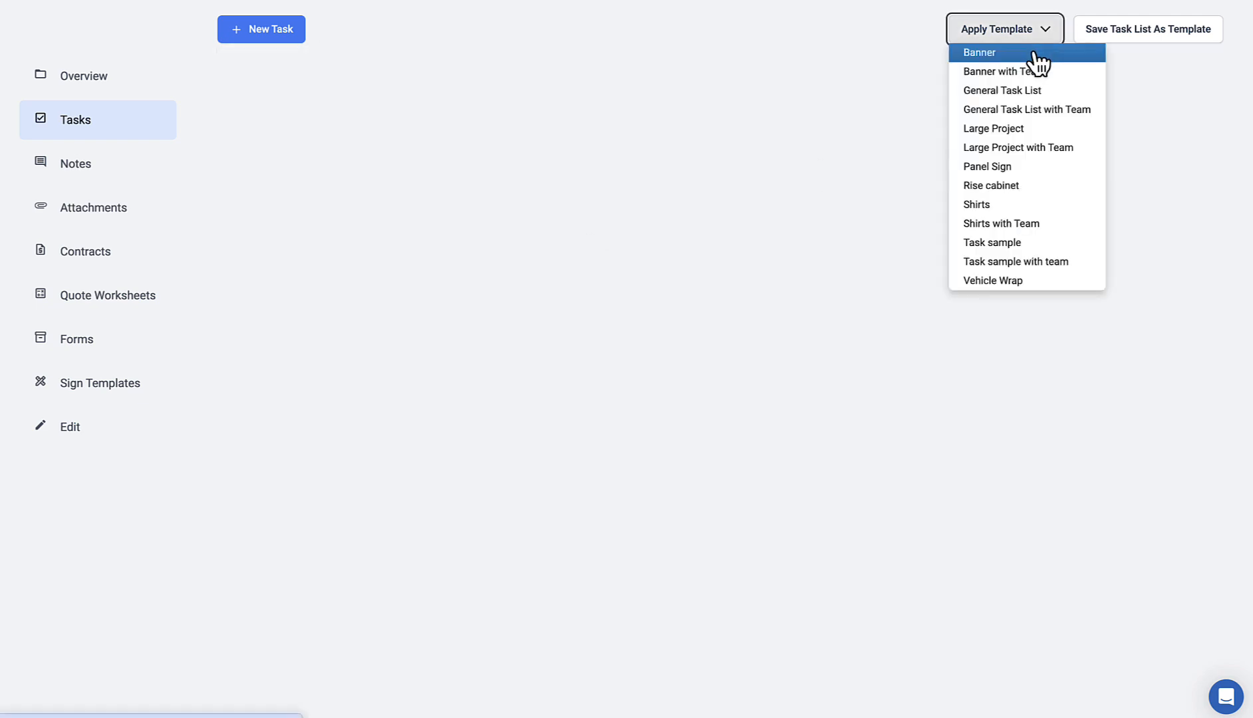
{"action": "left_click", "coordinate": [1033, 53]}
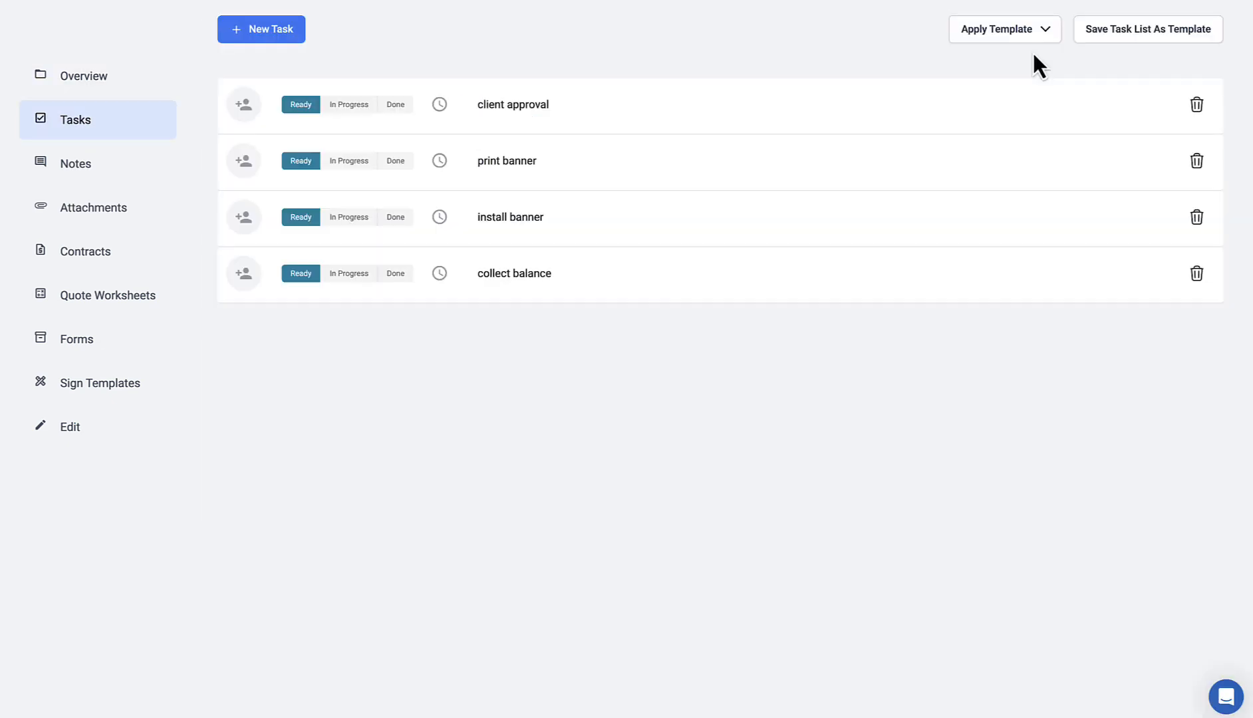
Step: Assign the client approval task to a team member
{"action": "mouse_move", "coordinate": [610, 114]}
{"action": "left_click", "coordinate": [246, 108]}
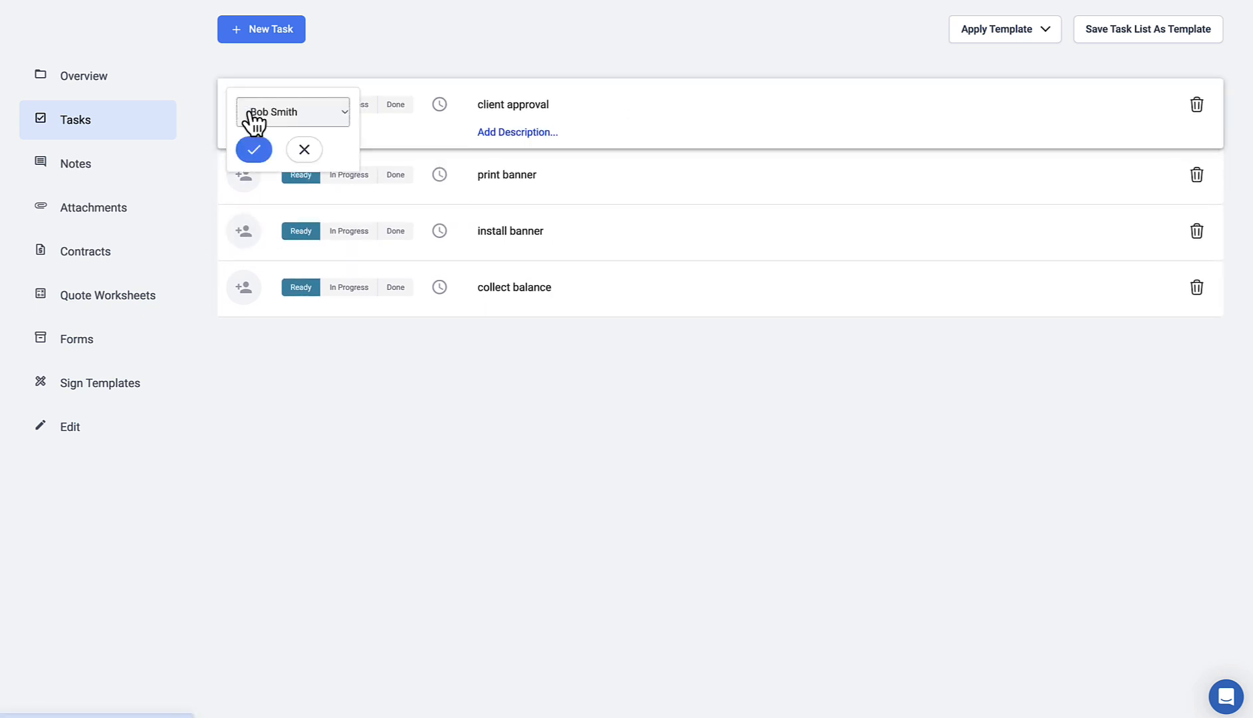
{"action": "left_click", "coordinate": [282, 113]}
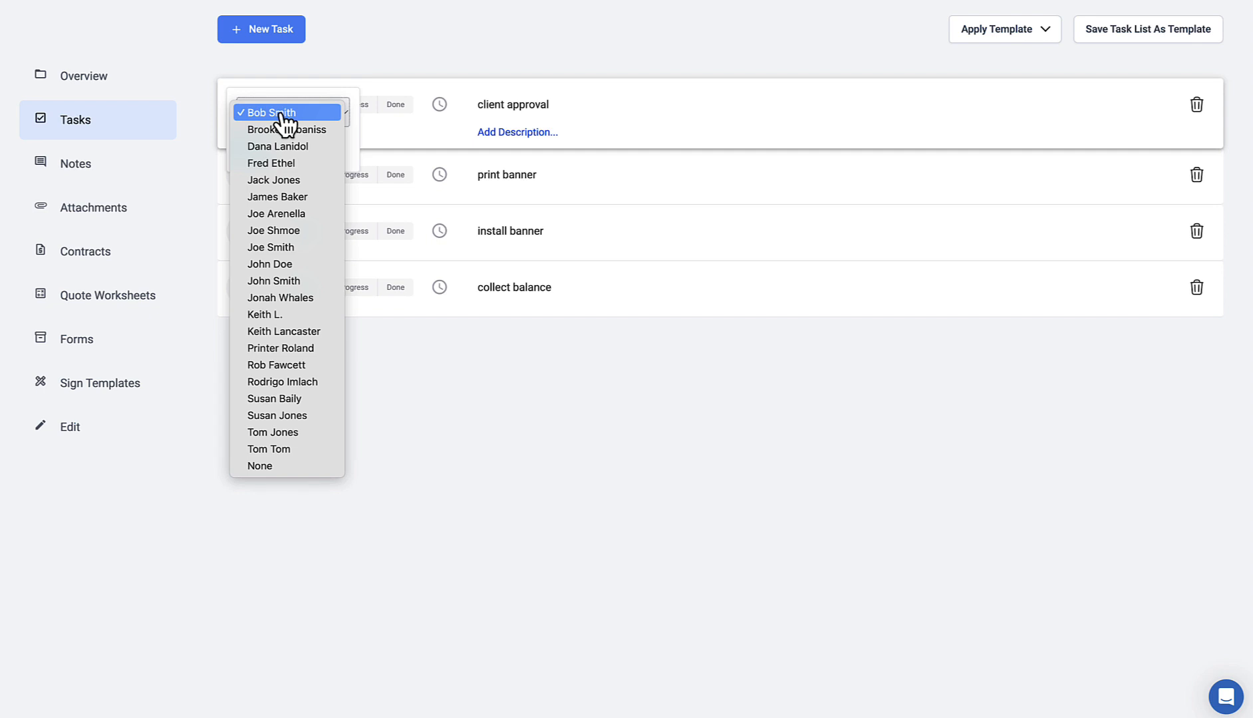
{"action": "left_click", "coordinate": [282, 130]}
{"action": "left_click", "coordinate": [247, 152]}
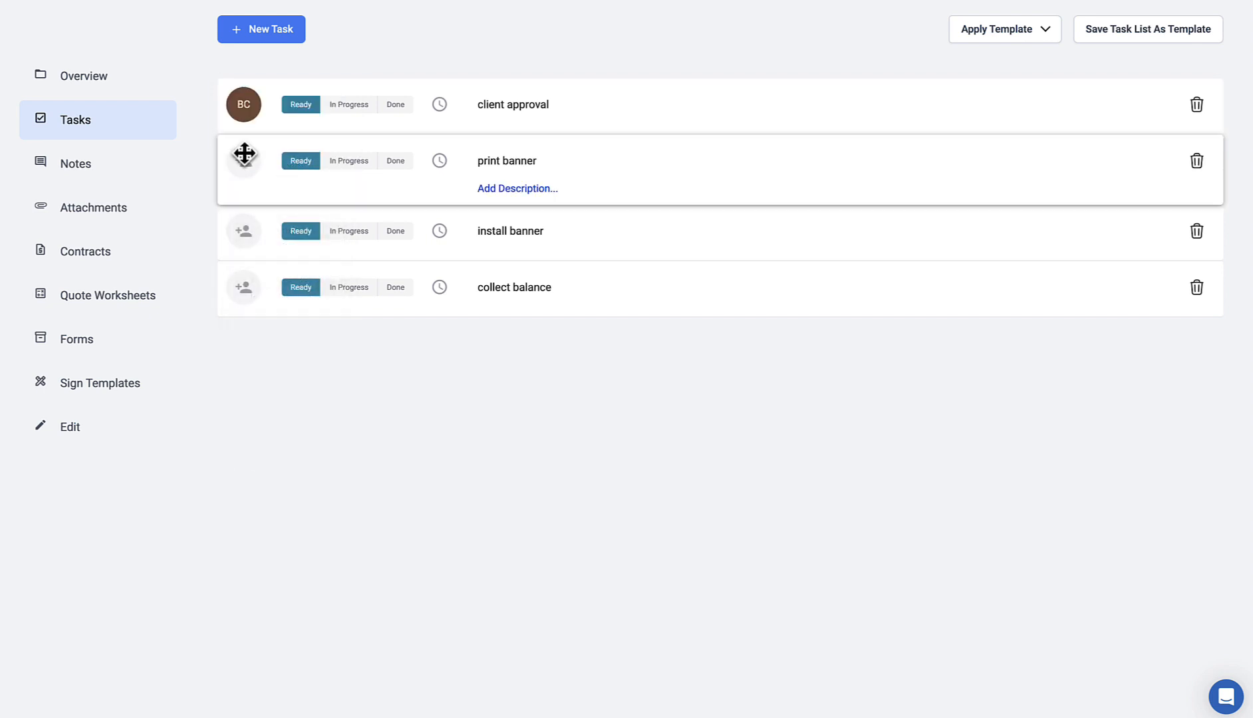
Step: Give the client approval task a Mar 08 due date
{"action": "left_click", "coordinate": [440, 104]}
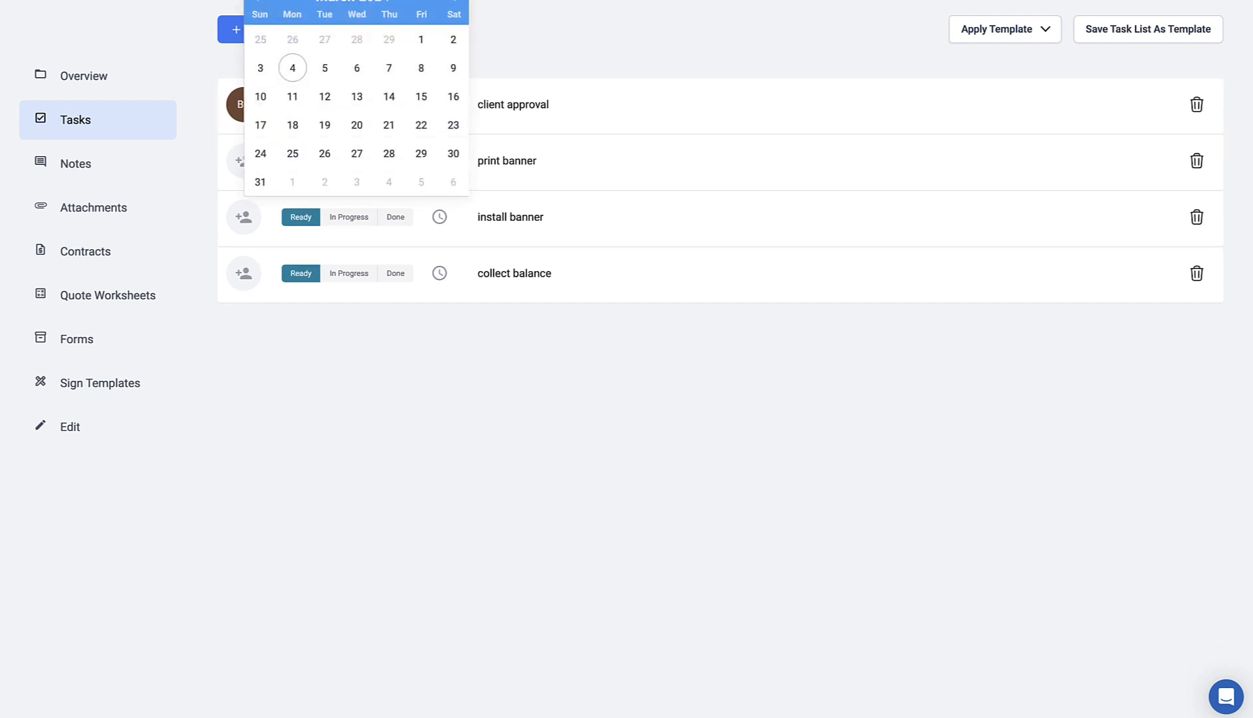
{"action": "left_click", "coordinate": [423, 154]}
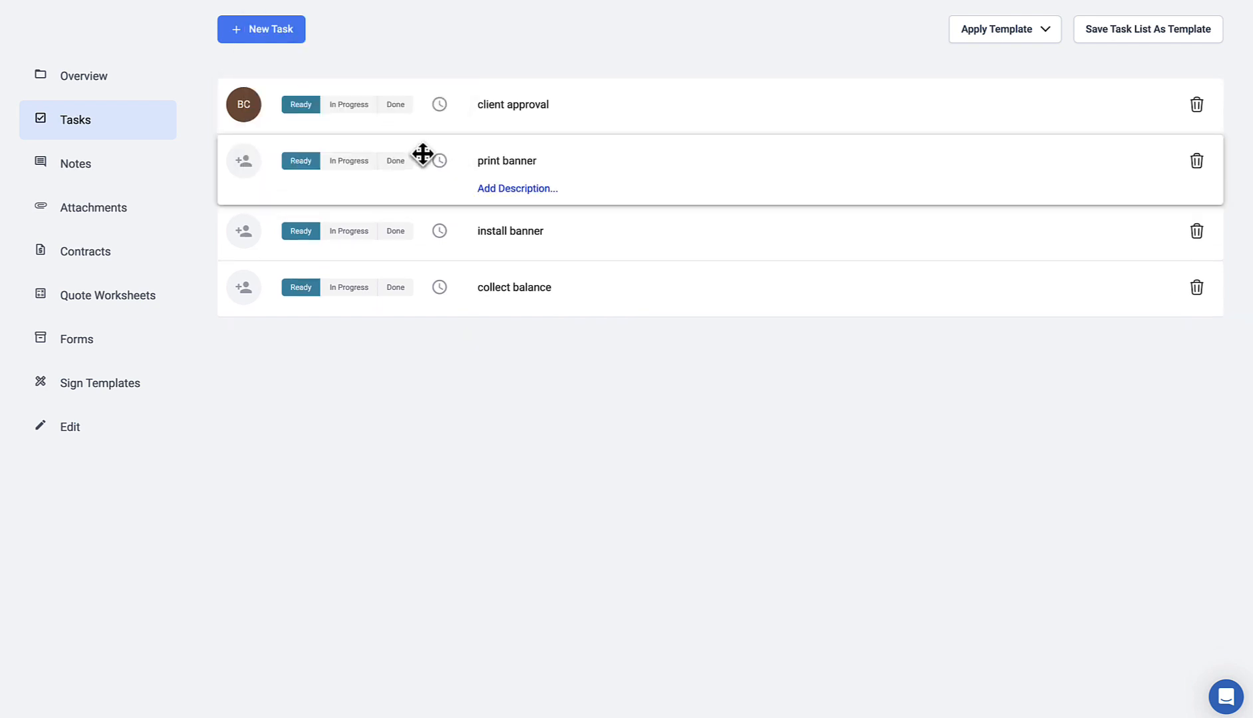
{"action": "left_click", "coordinate": [437, 105]}
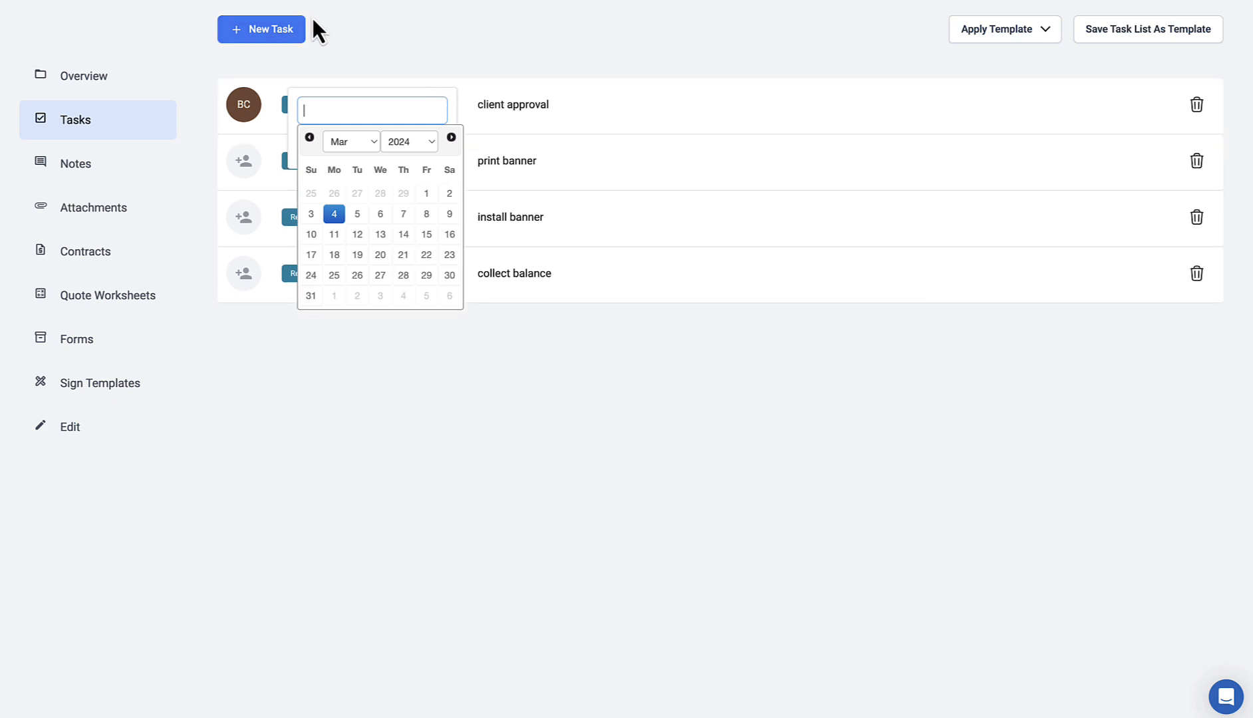
{"action": "left_click", "coordinate": [426, 213]}
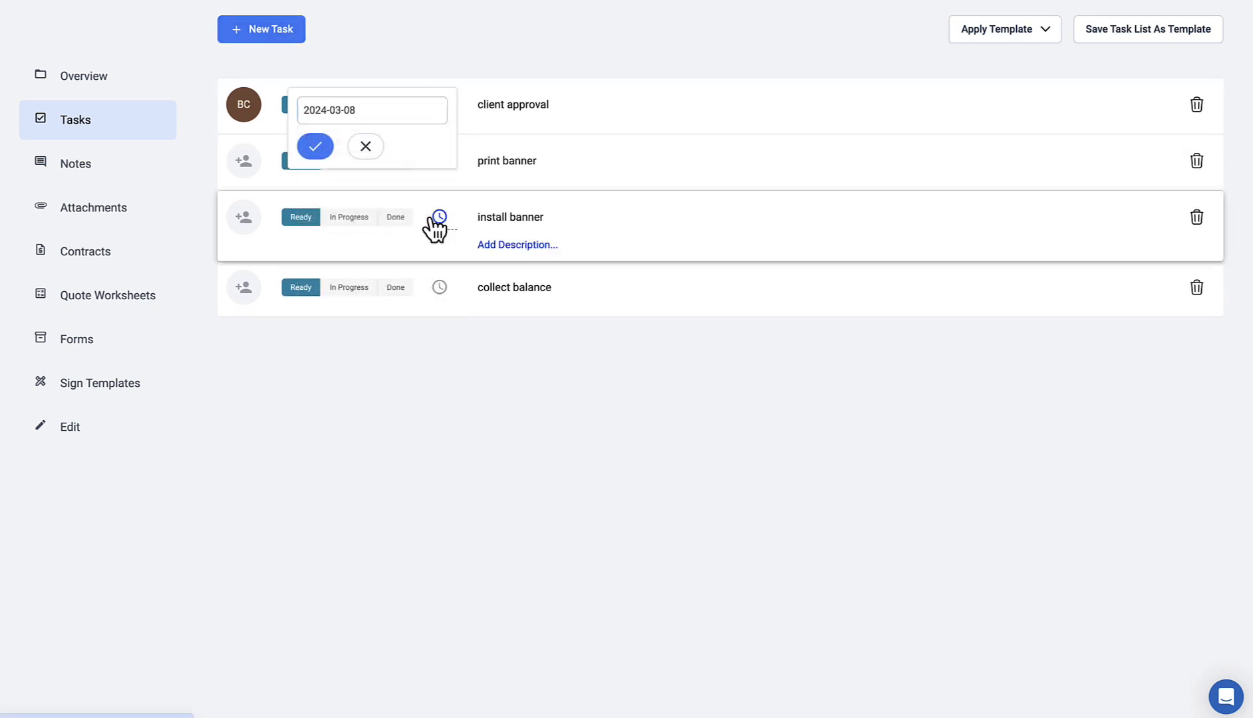
{"action": "left_click", "coordinate": [315, 149]}
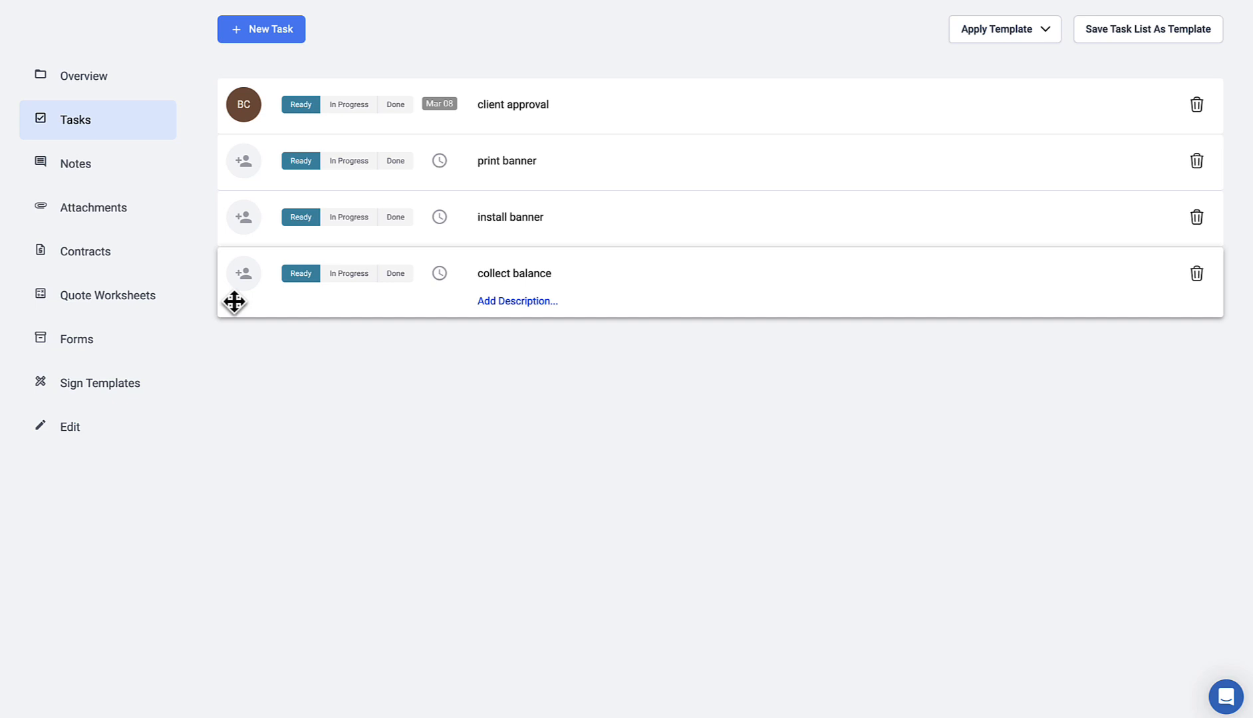
Step: Assign the print banner task to a team member, then try deleting collect balance
{"action": "left_click", "coordinate": [243, 161]}
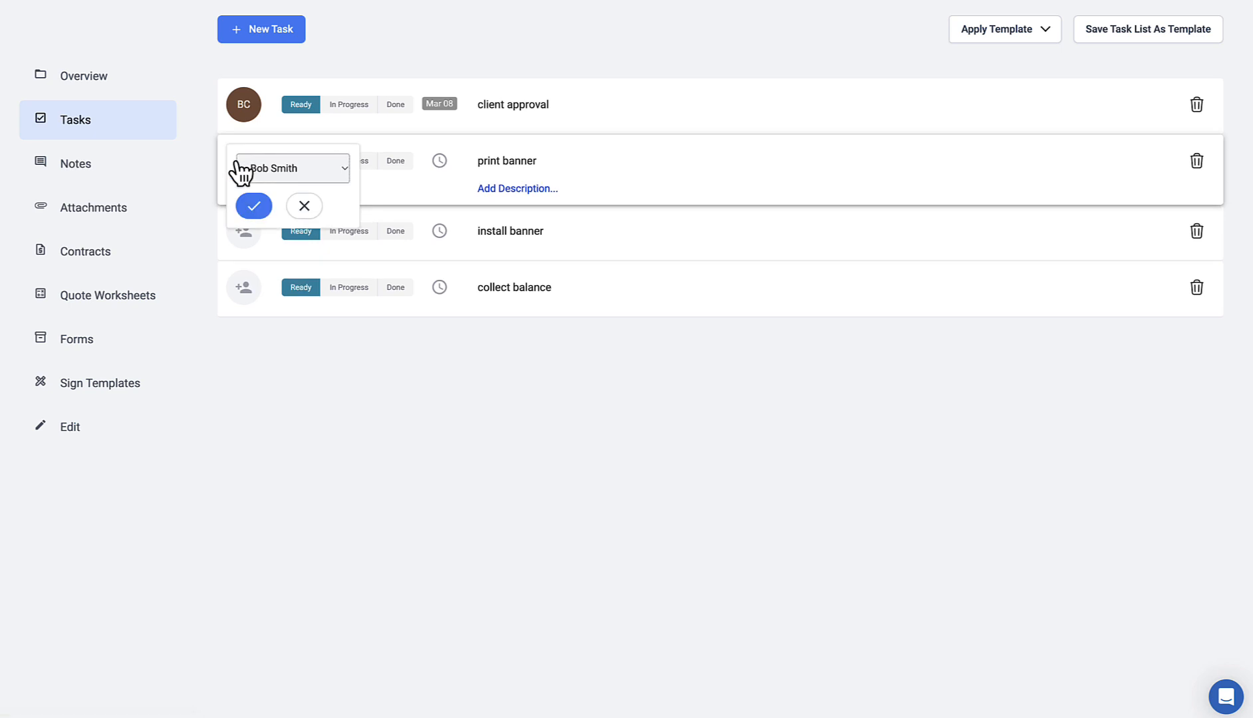
{"action": "left_click", "coordinate": [264, 211]}
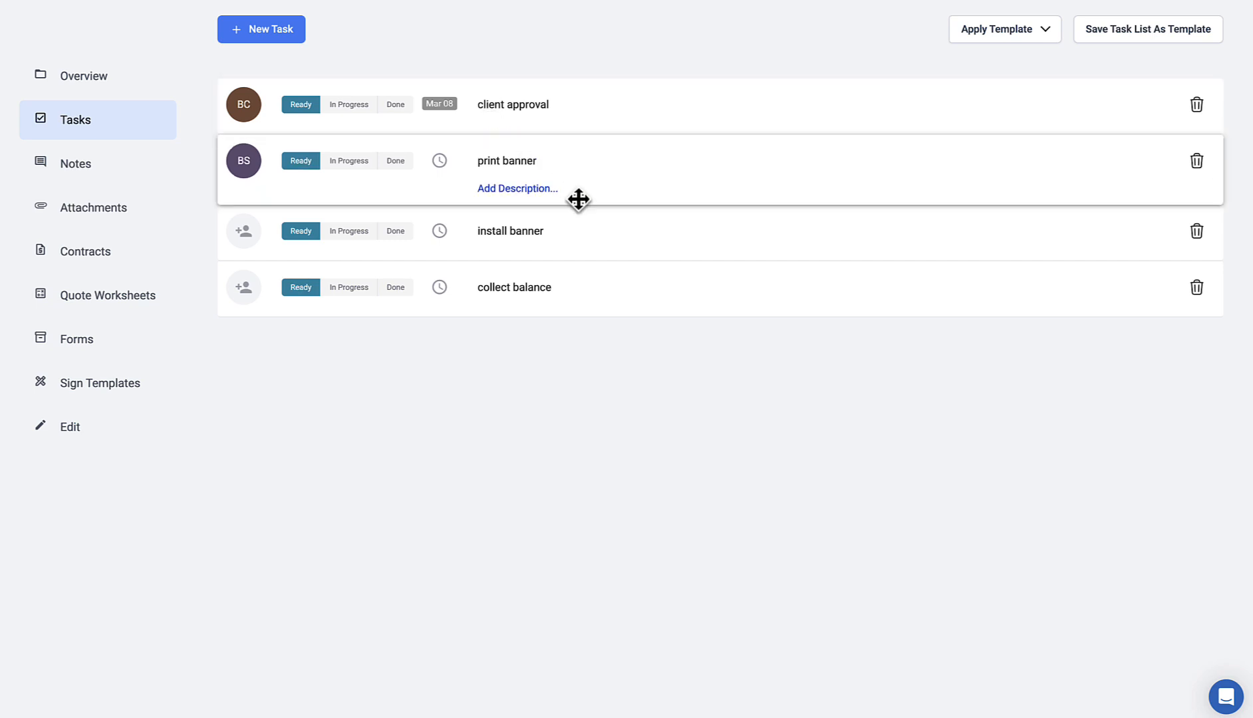
{"action": "left_click", "coordinate": [1197, 276]}
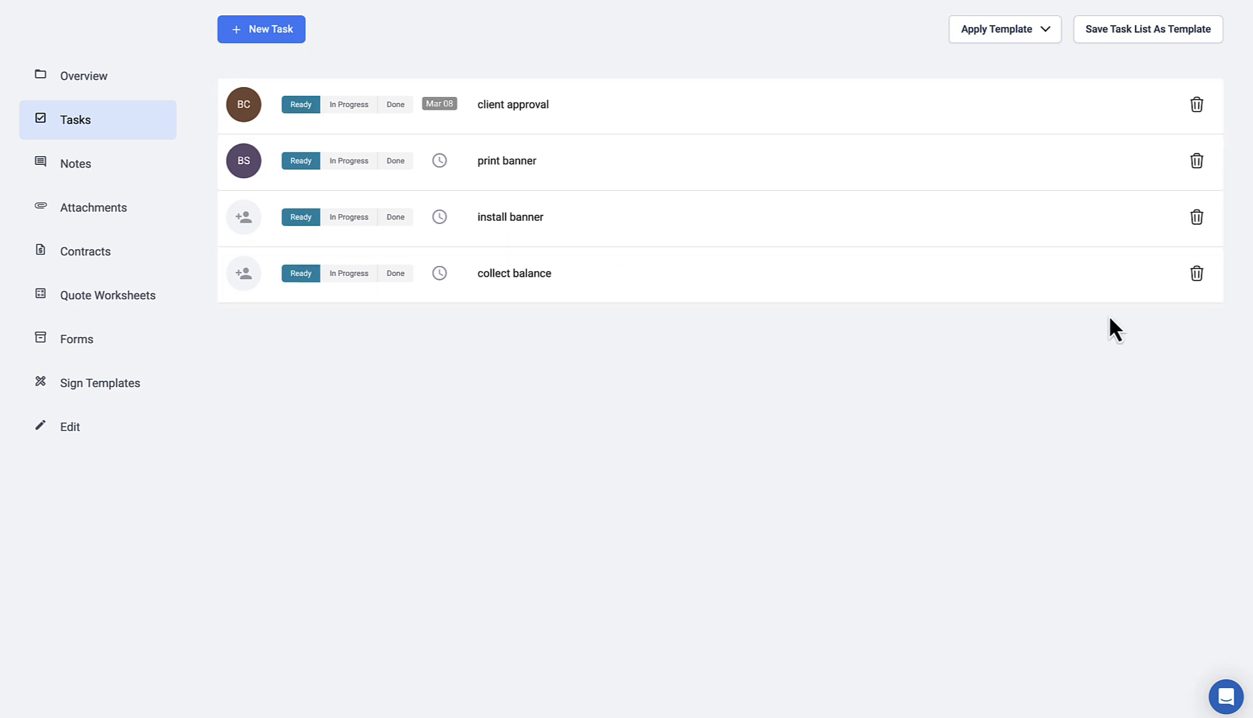
{"action": "left_click_drag", "start_coordinate": [739, 266], "coordinate": [727, 198]}
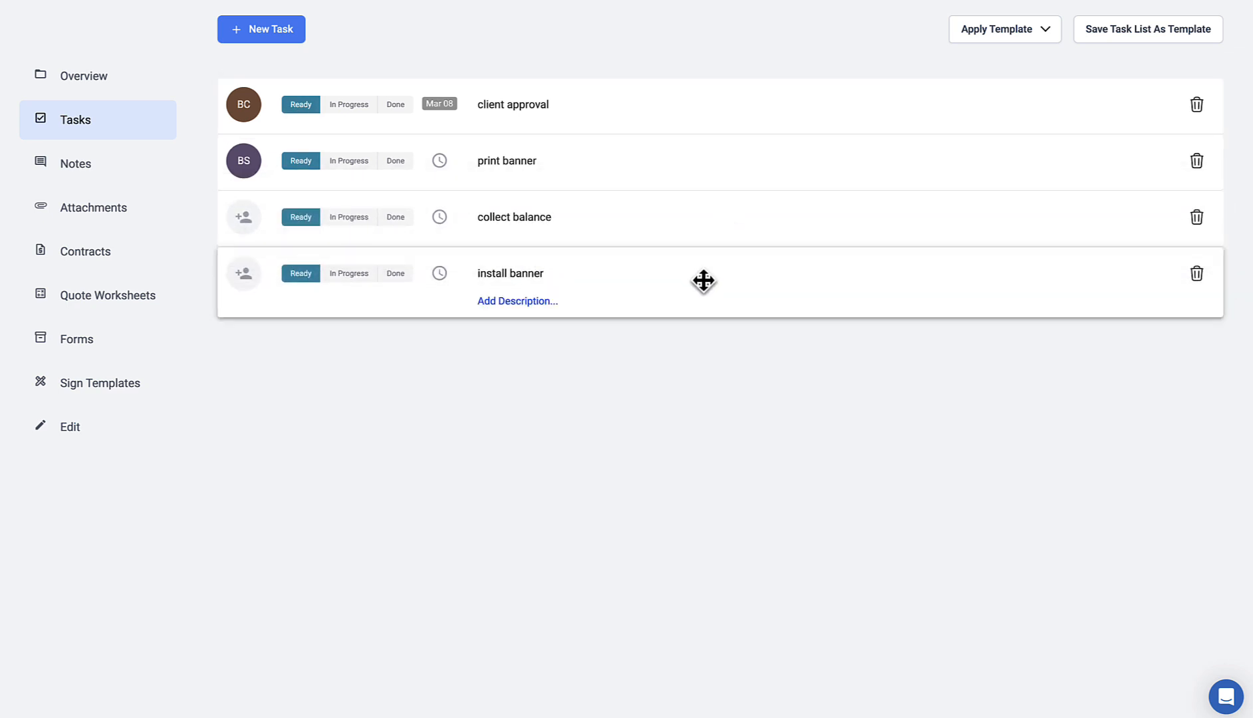
{"action": "left_click_drag", "start_coordinate": [702, 279], "coordinate": [702, 232]}
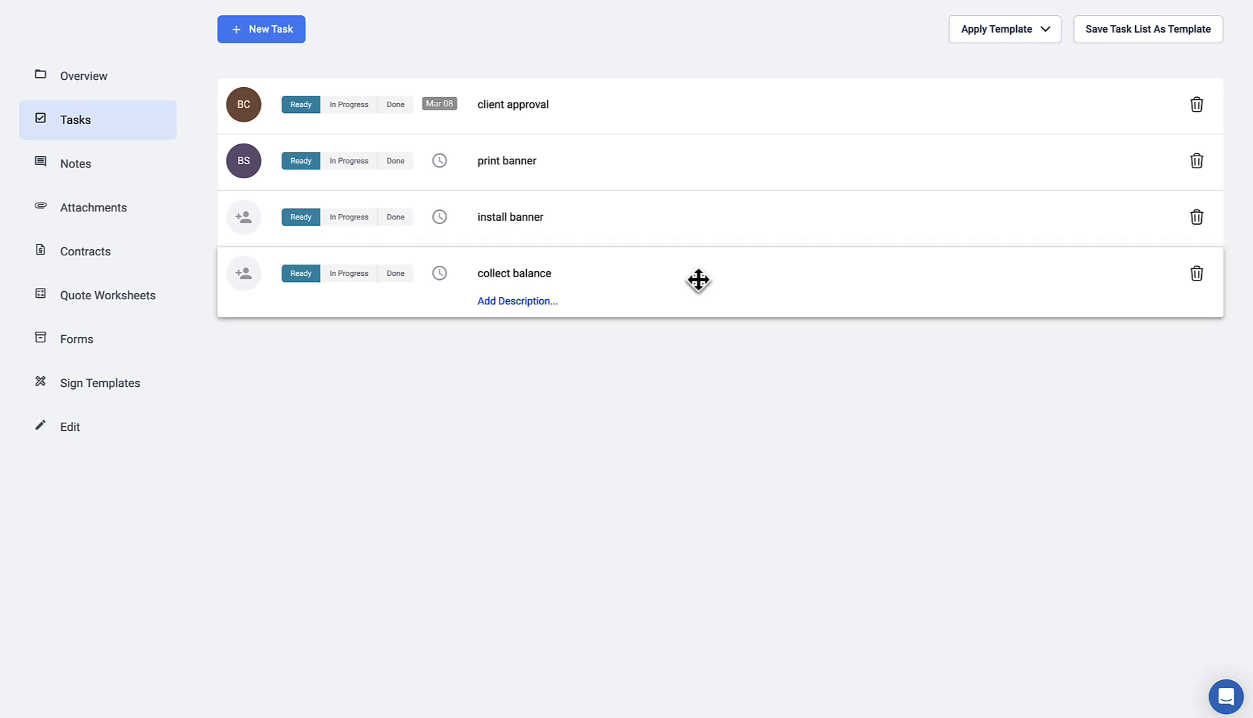
{"action": "mouse_move", "coordinate": [699, 165]}
{"action": "left_mouse_down"}
{"action": "mouse_move", "coordinate": [697, 229]}
{"action": "mouse_move", "coordinate": [697, 176]}
{"action": "left_mouse_up"}
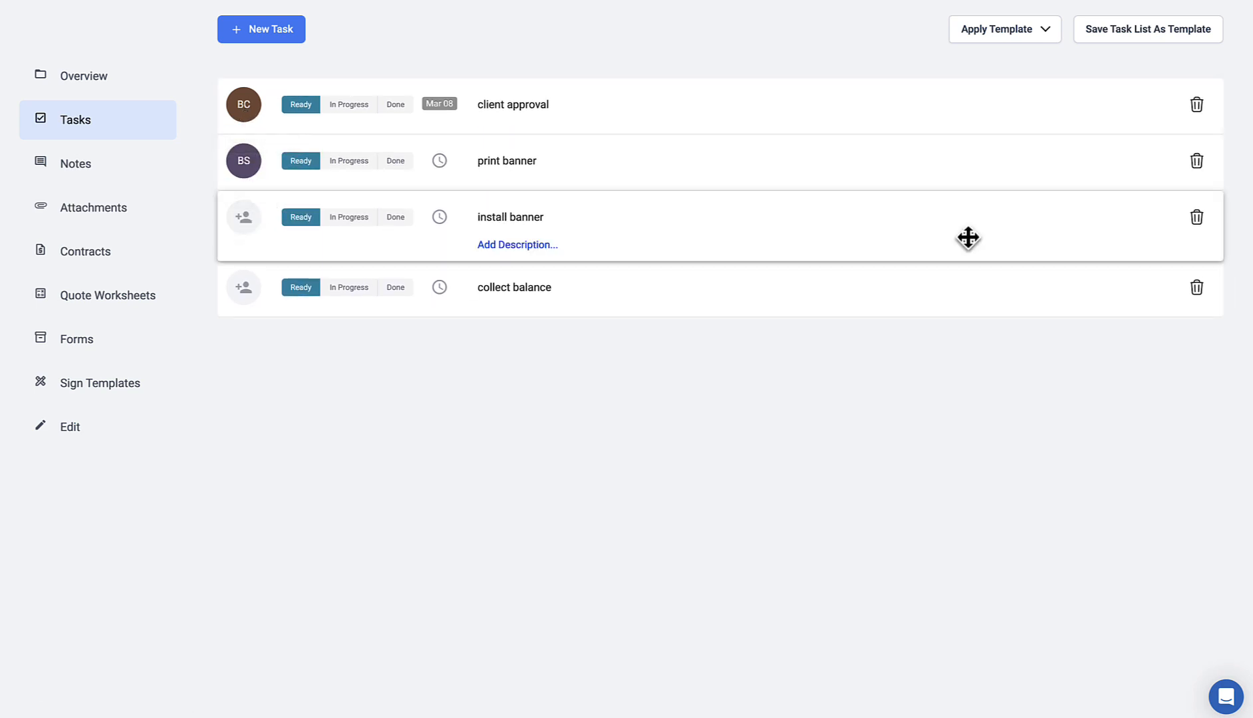
{"action": "left_click", "coordinate": [1114, 37]}
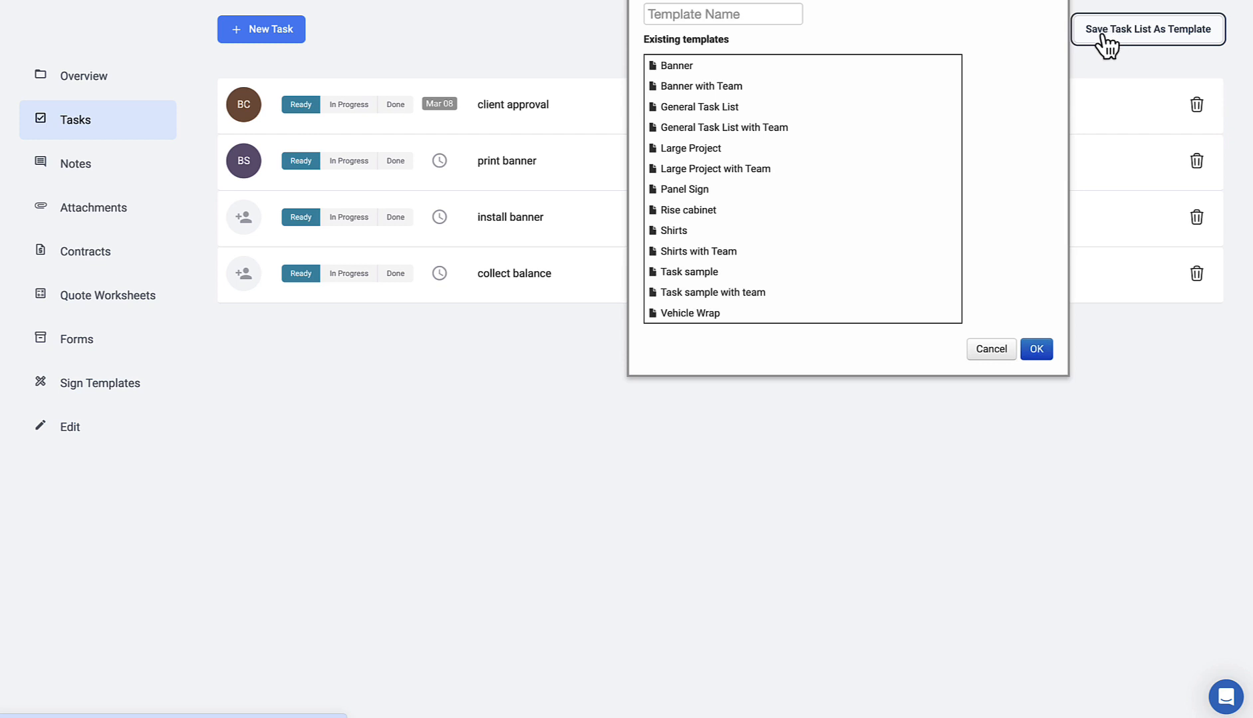
{"action": "left_click", "coordinate": [712, 14]}
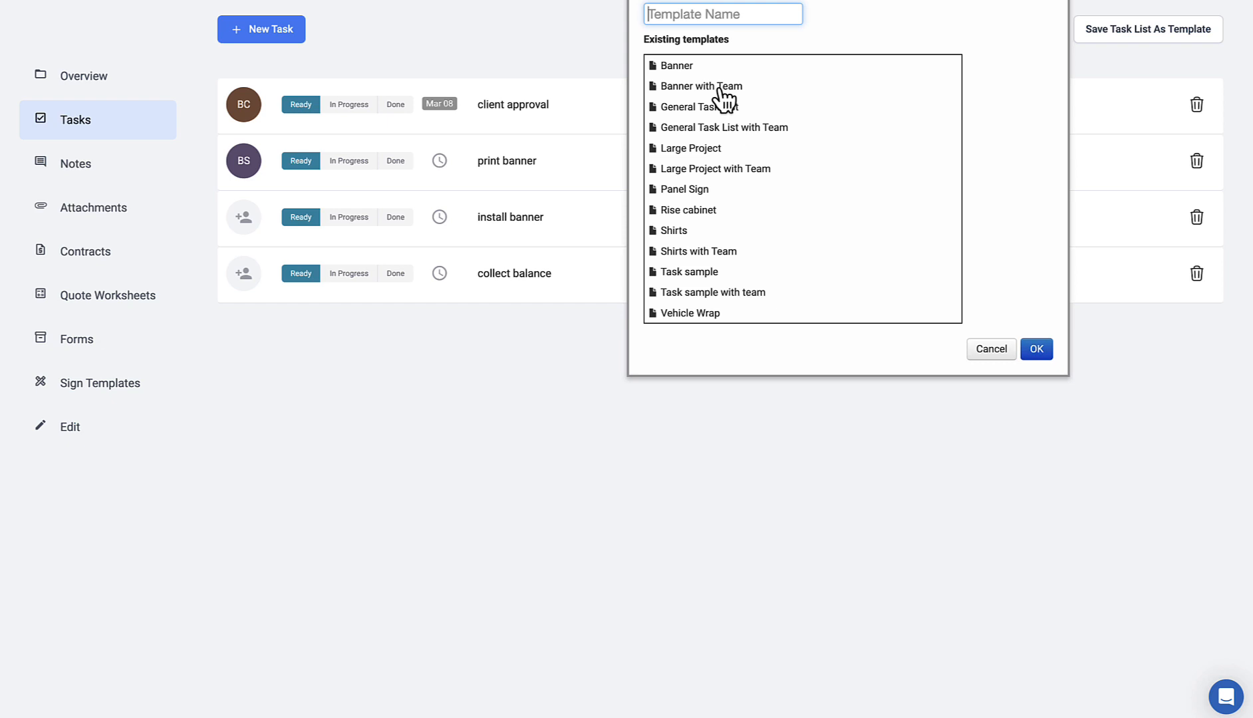
{"action": "left_click", "coordinate": [991, 351]}
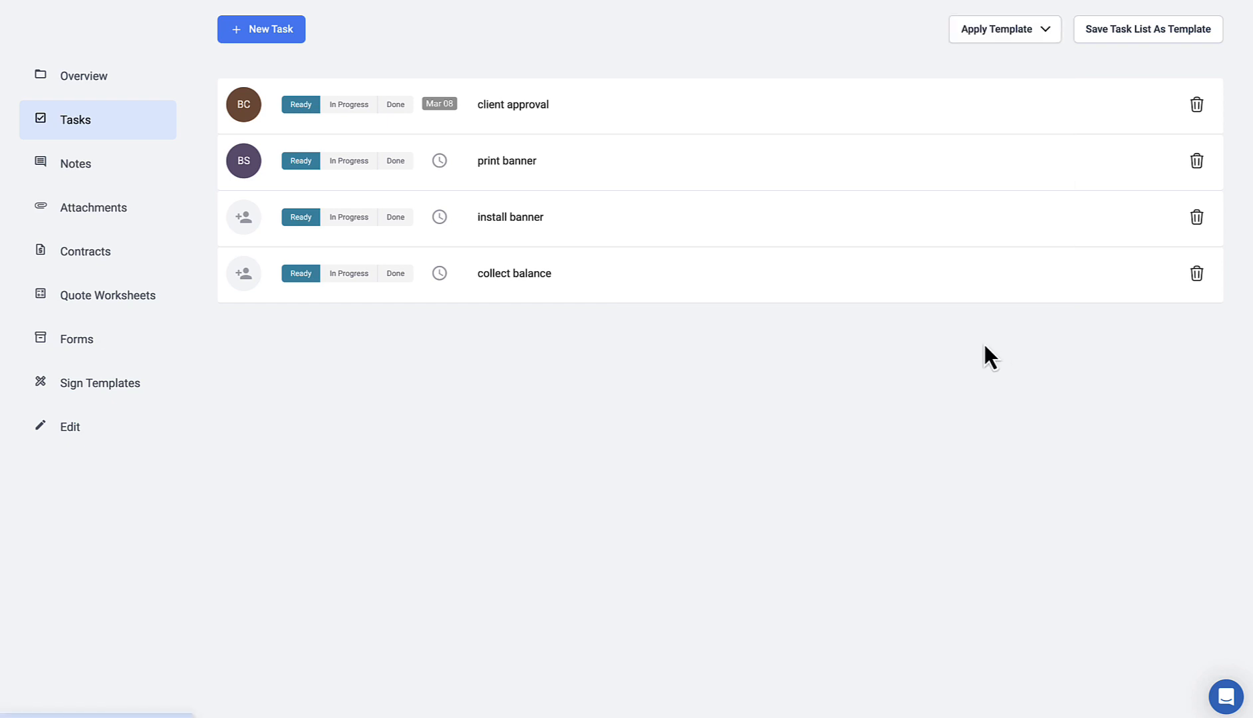
Step: Delete all four banner tasks and apply the Large Project task template
{"action": "left_click", "coordinate": [1196, 274]}
{"action": "left_click", "coordinate": [1197, 217]}
{"action": "left_click", "coordinate": [1197, 161]}
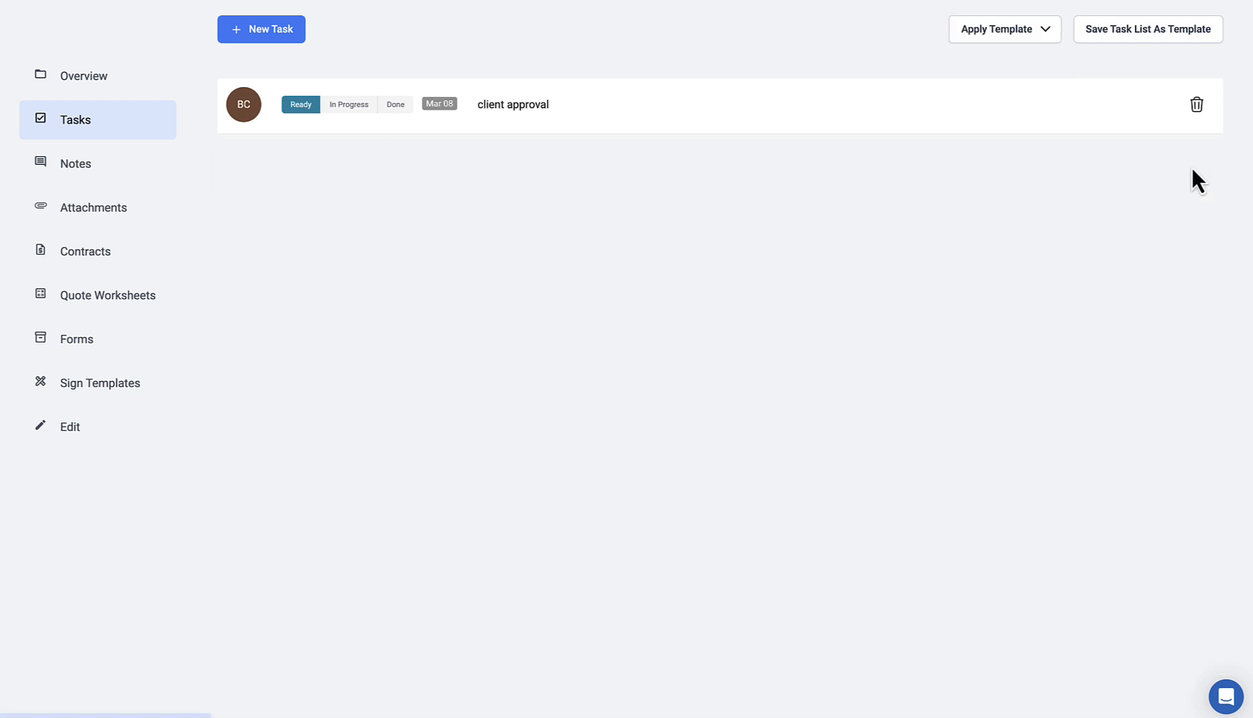
{"action": "left_click", "coordinate": [1197, 104]}
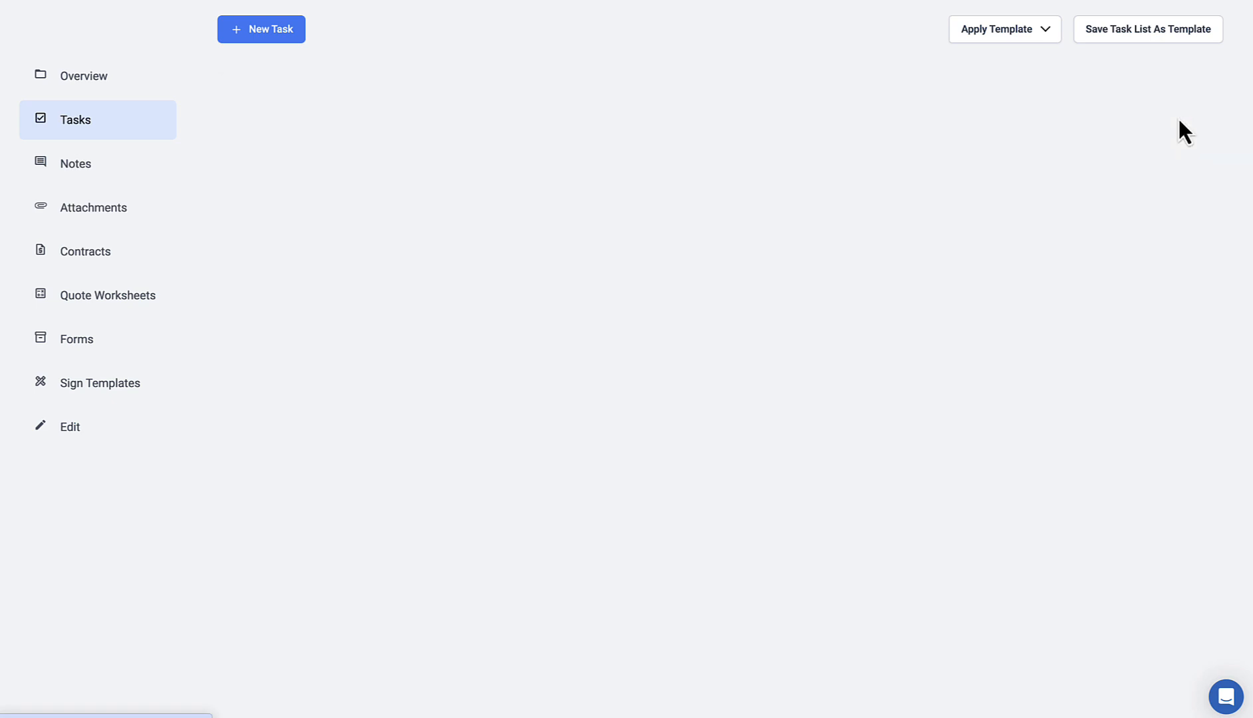
{"action": "left_click", "coordinate": [1048, 31]}
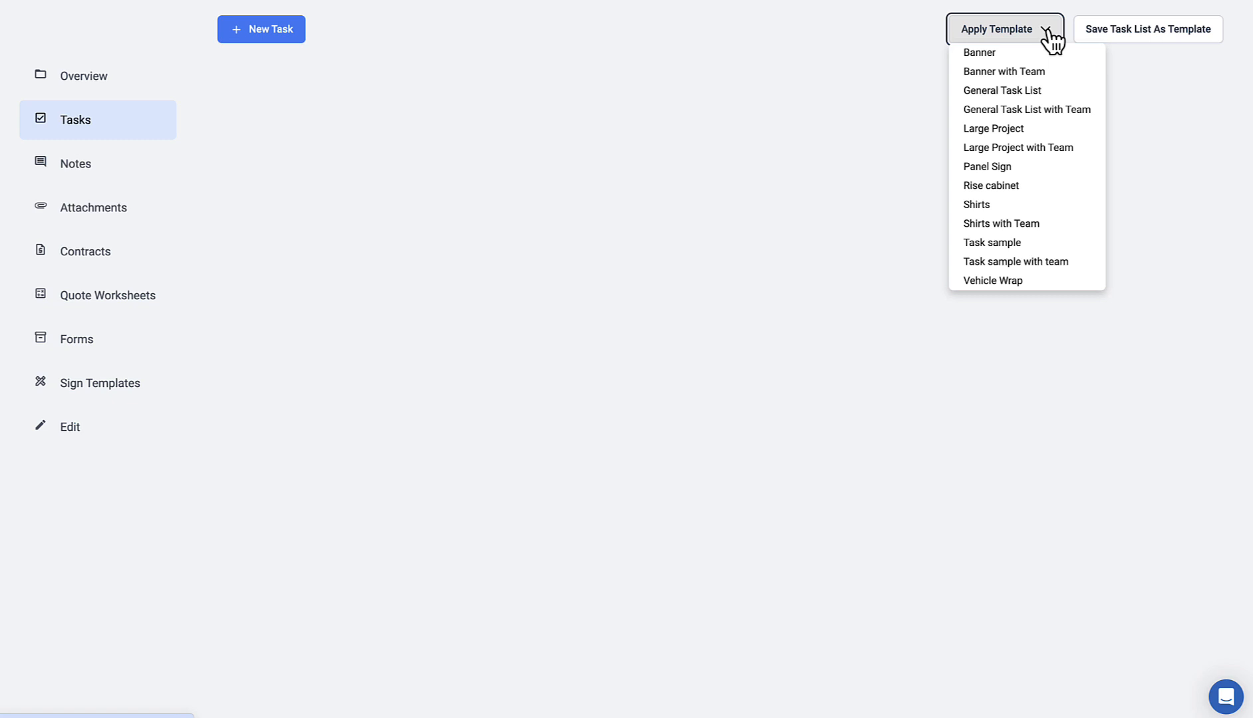
{"action": "left_click", "coordinate": [1027, 129]}
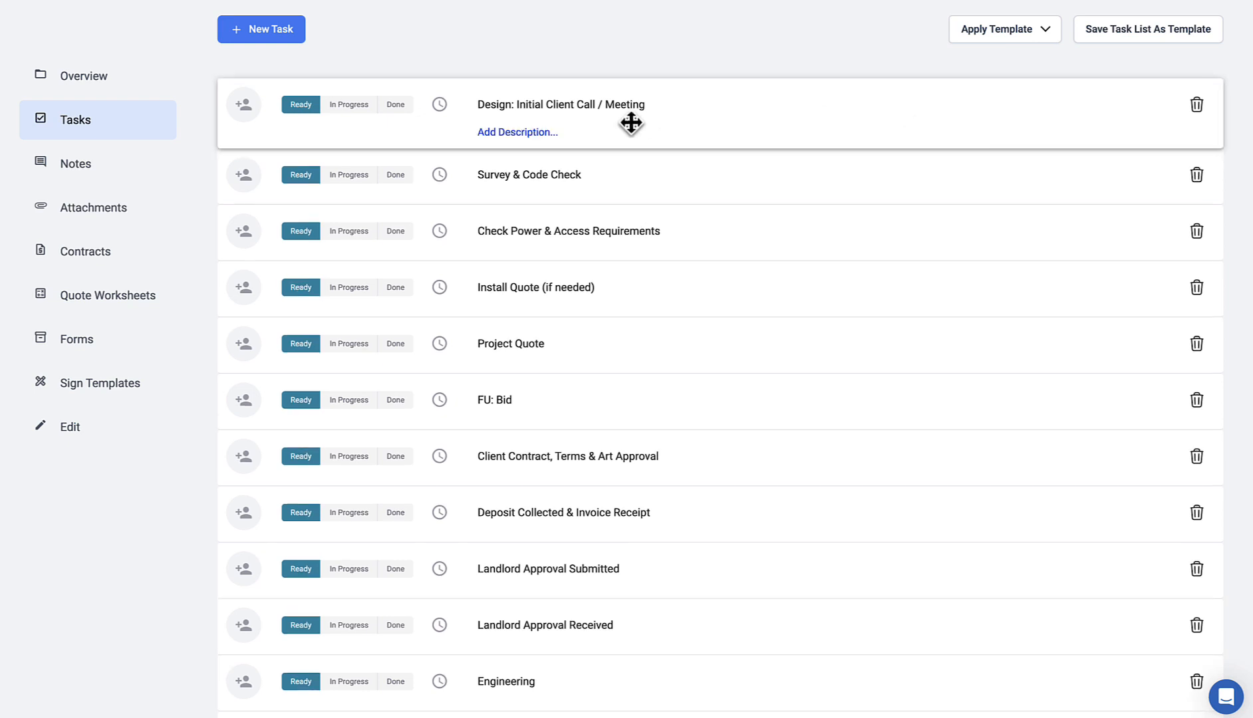
Step: Open the first task's due-date calendar, browse to April, and close it without setting a date
{"action": "left_click", "coordinate": [318, 1]}
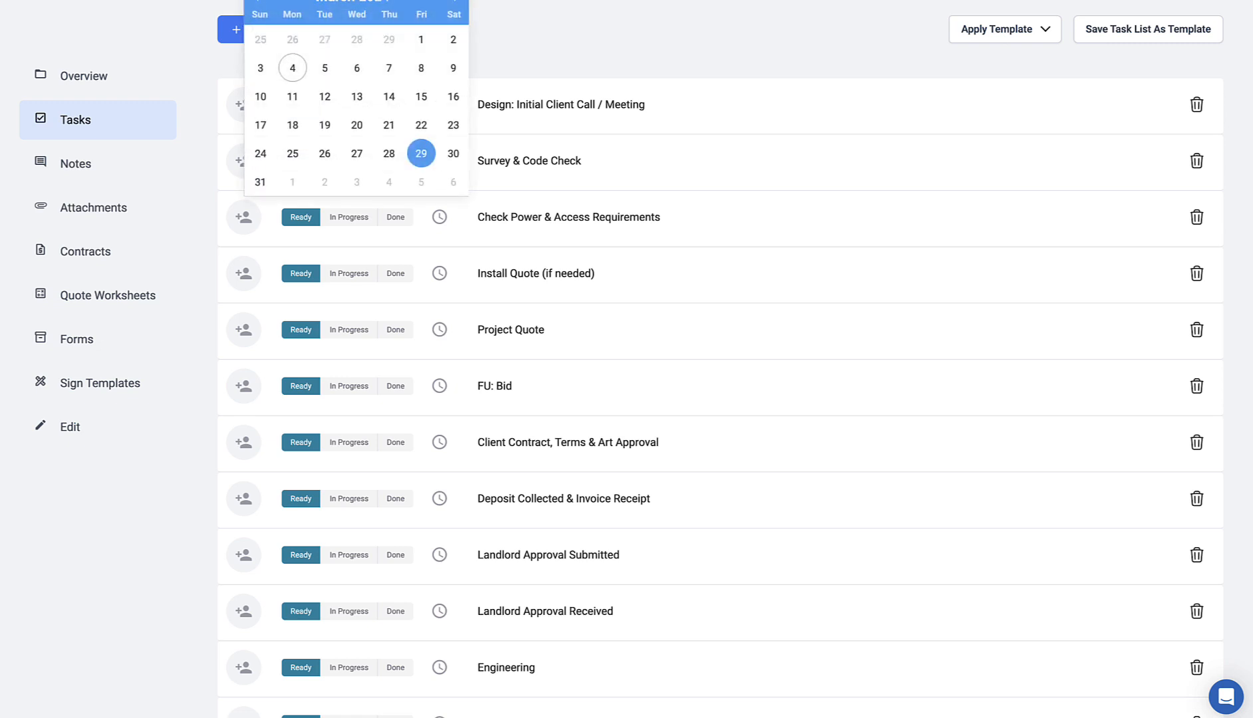
{"action": "left_click", "coordinate": [455, 2]}
{"action": "left_click", "coordinate": [426, 99]}
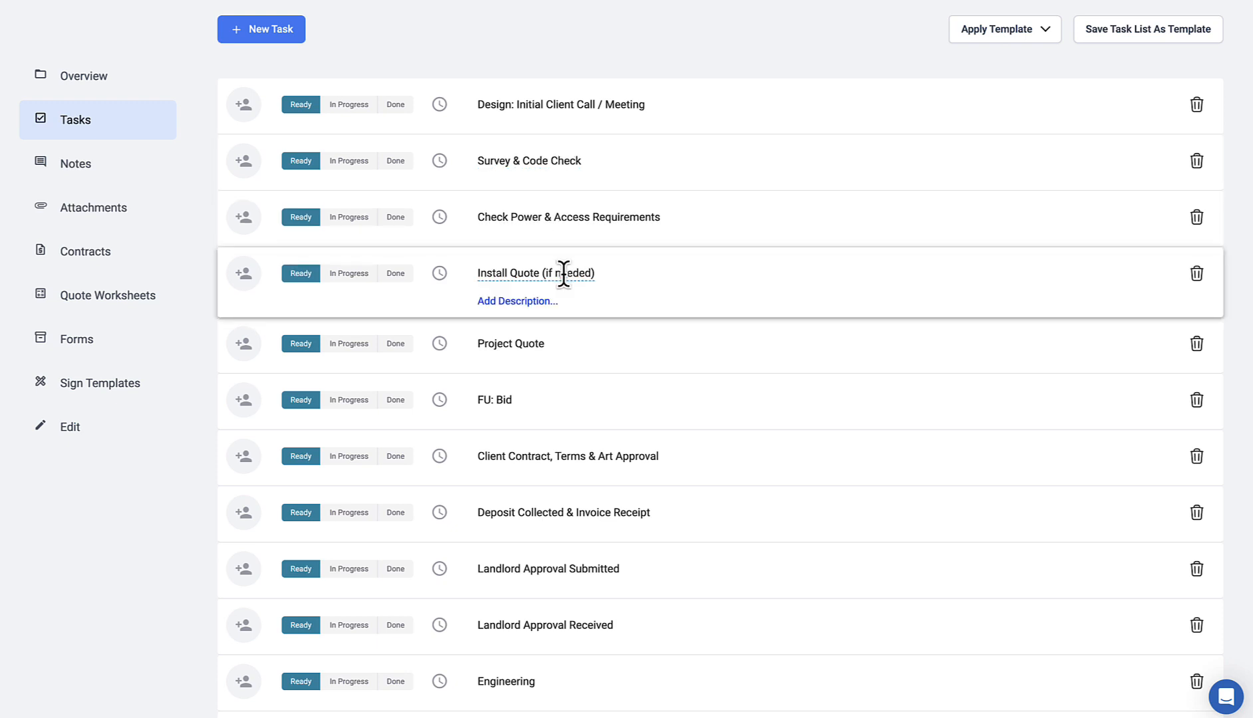
Step: Scroll through the rest of the task list and go to the job's Notes section
{"action": "scroll", "coordinate": [568, 300], "scroll_direction": "down", "scroll_amount": 3}
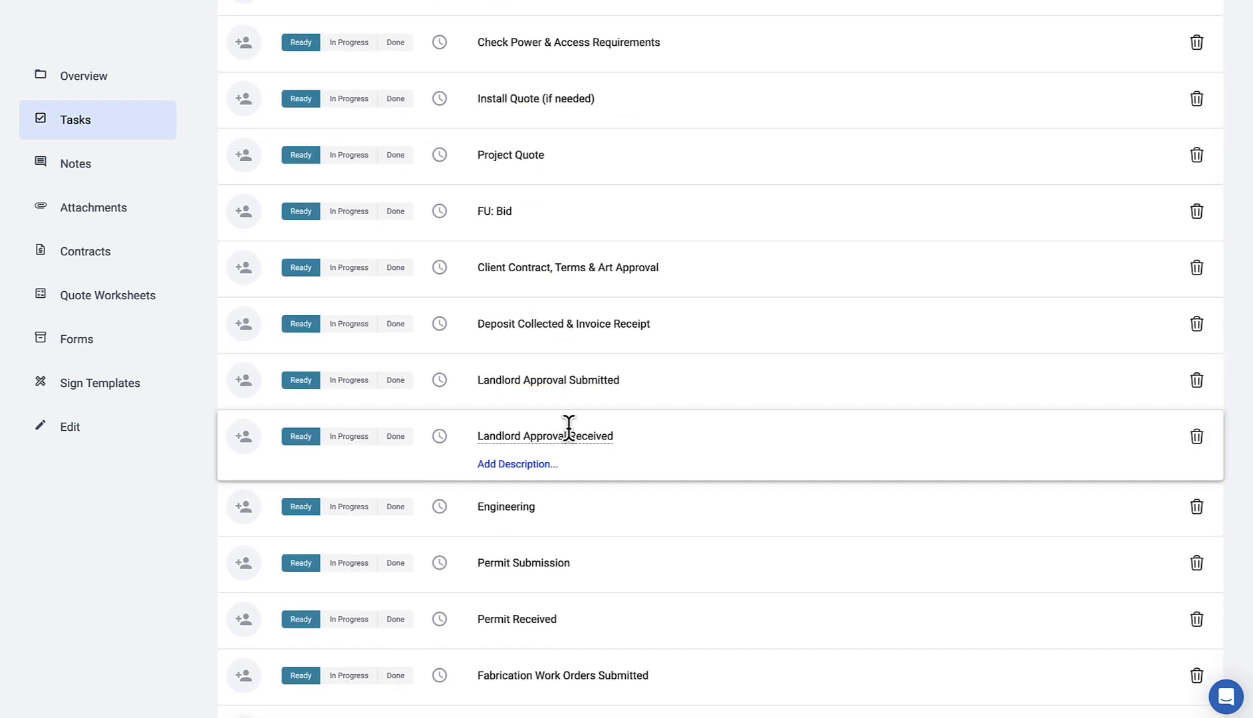
{"action": "scroll", "coordinate": [569, 429], "scroll_direction": "down", "scroll_amount": 5}
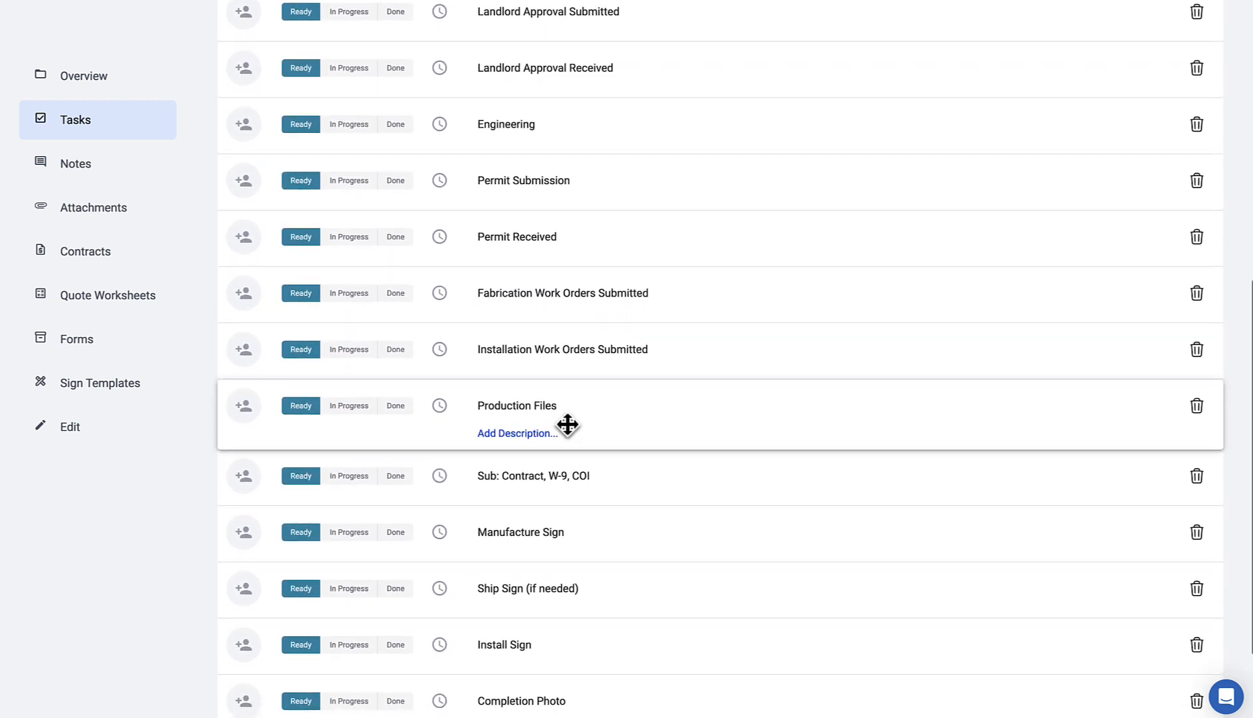
{"action": "scroll", "coordinate": [563, 416], "scroll_direction": "down", "scroll_amount": 2}
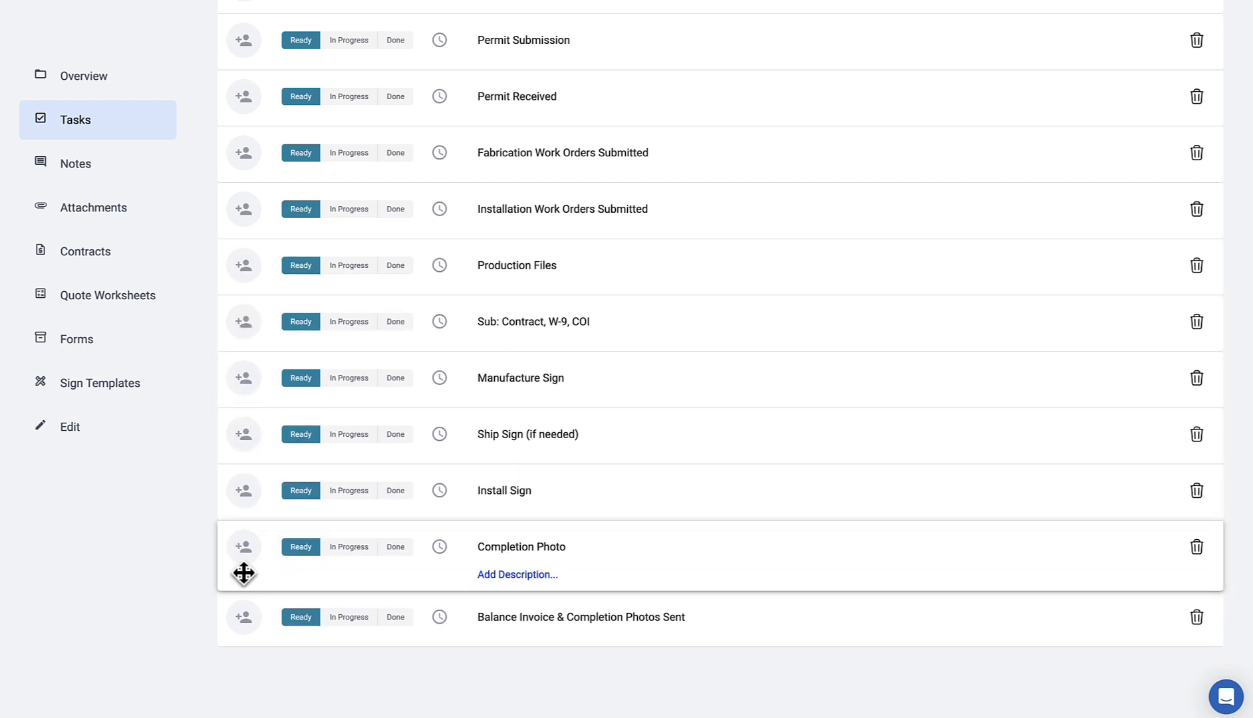
{"action": "left_click", "coordinate": [105, 174]}
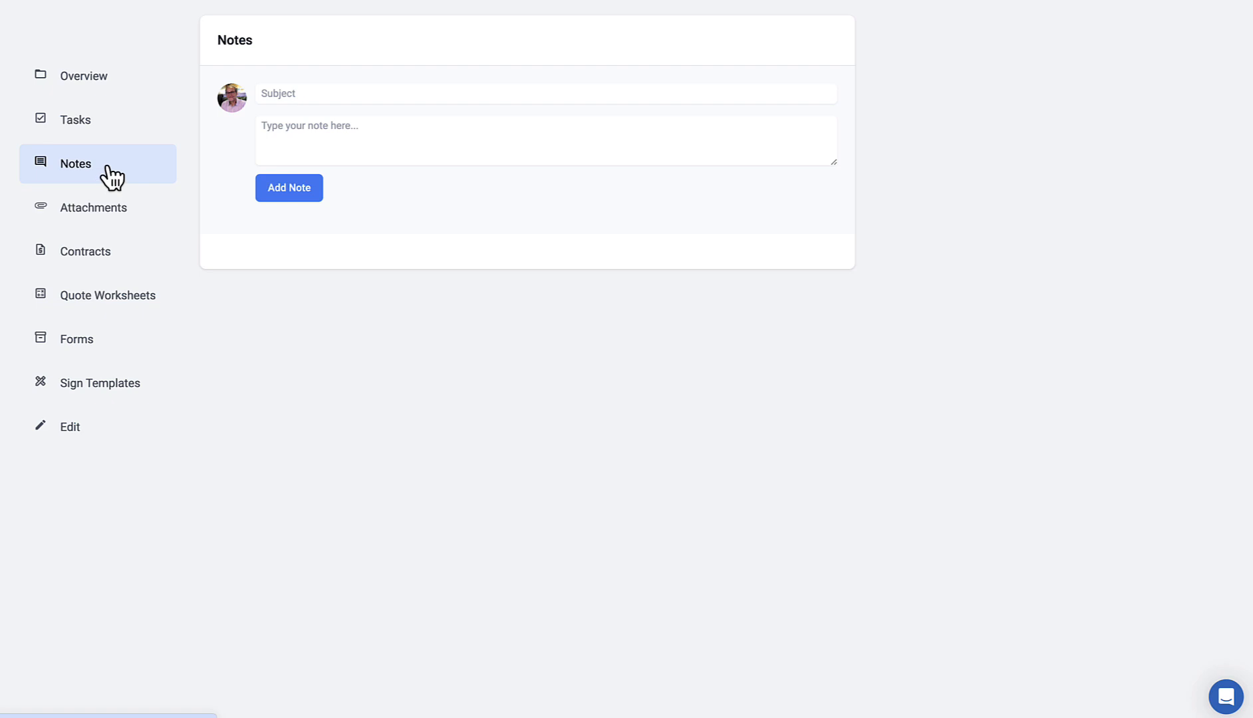
Step: Add a note with the subject 'change order' to the job
{"action": "left_click", "coordinate": [282, 89]}
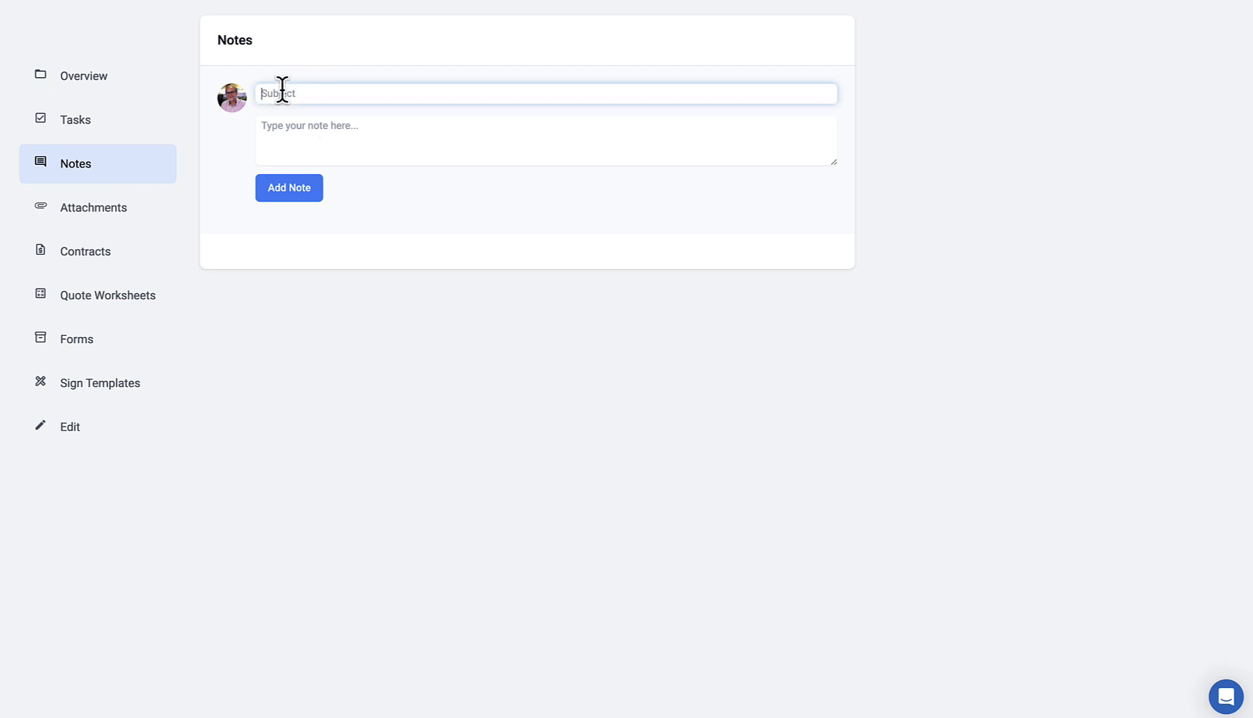
{"action": "type", "text": "change order"}
{"action": "left_click", "coordinate": [281, 131]}
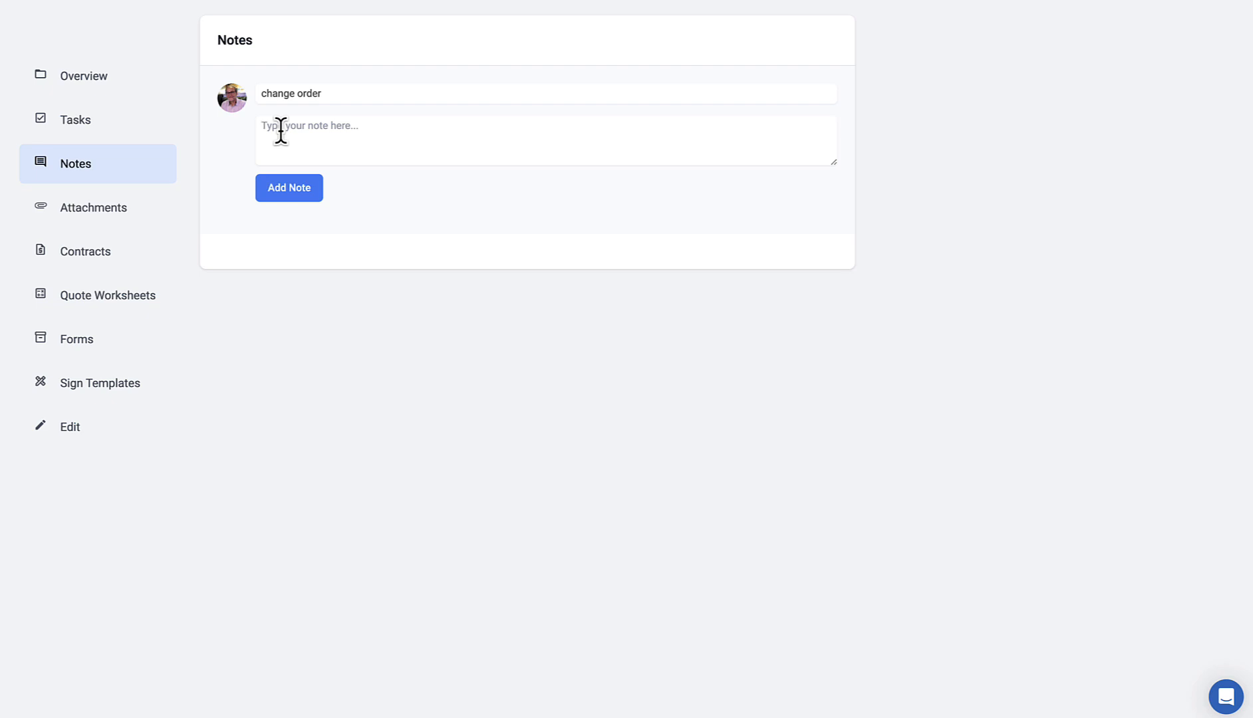
{"action": "left_click", "coordinate": [293, 189]}
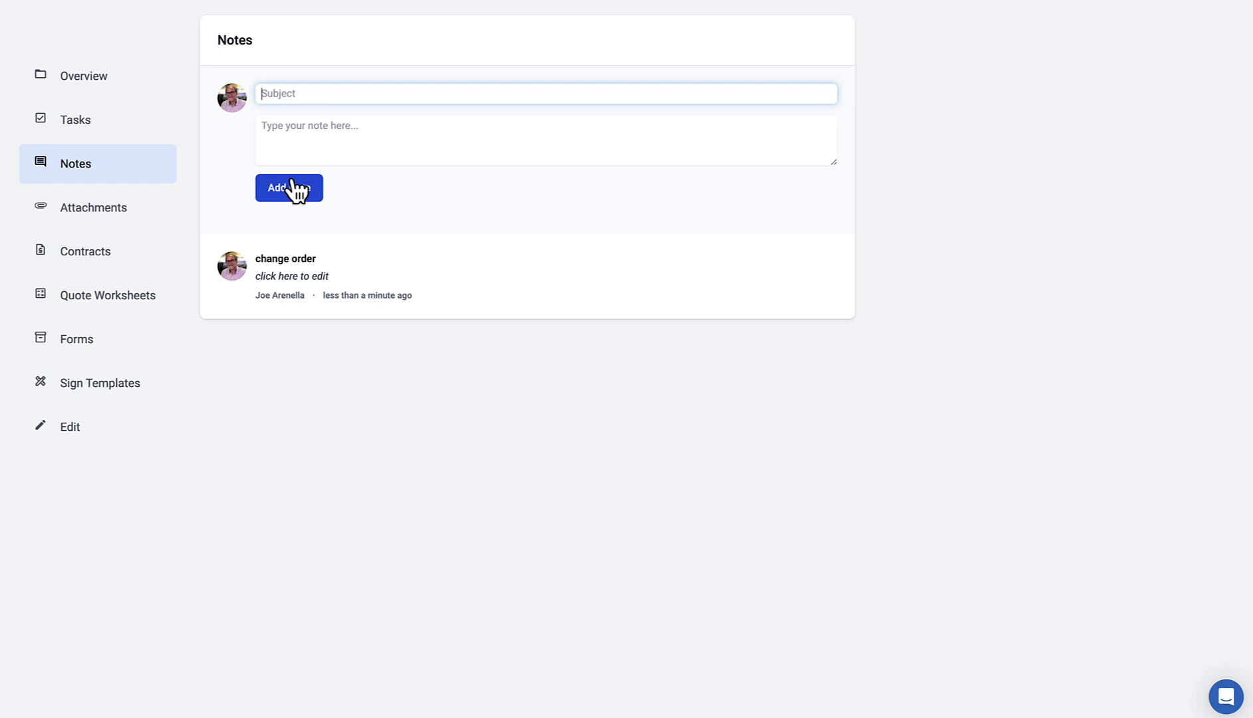
{"action": "left_click", "coordinate": [119, 94]}
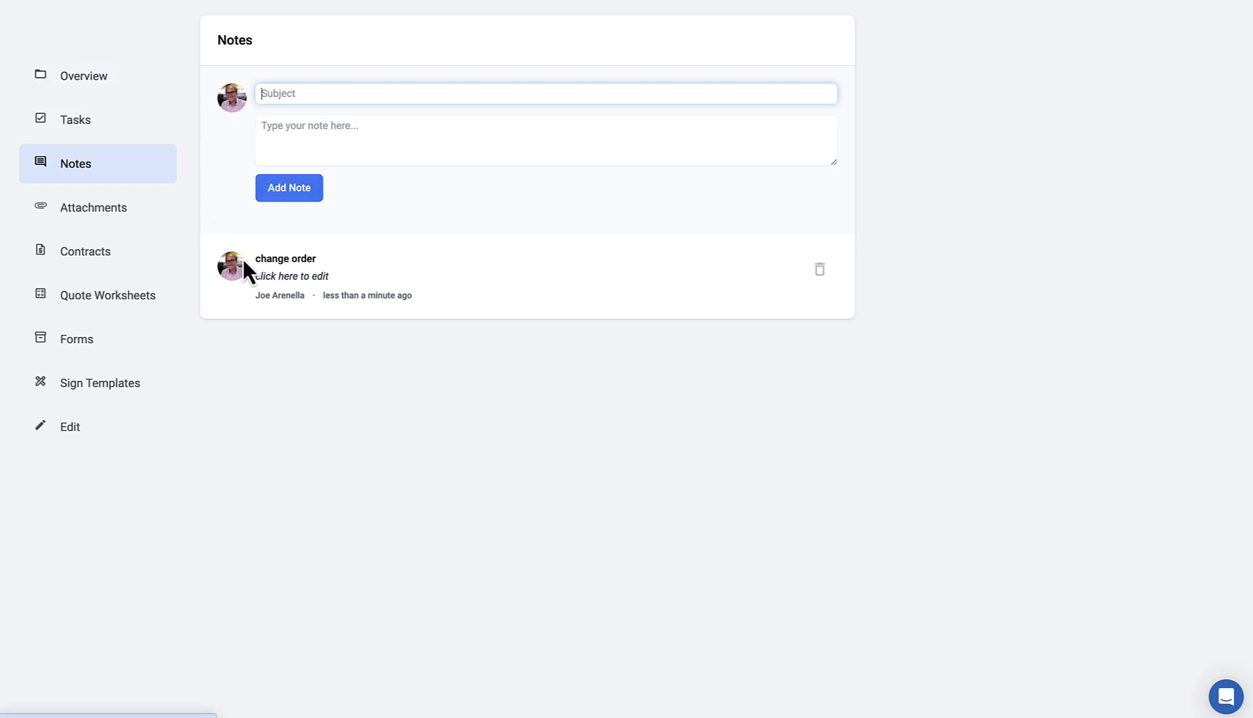
Step: Try editing the note's title and body inline, cancel both, then go to Attachments
{"action": "left_click", "coordinate": [292, 260]}
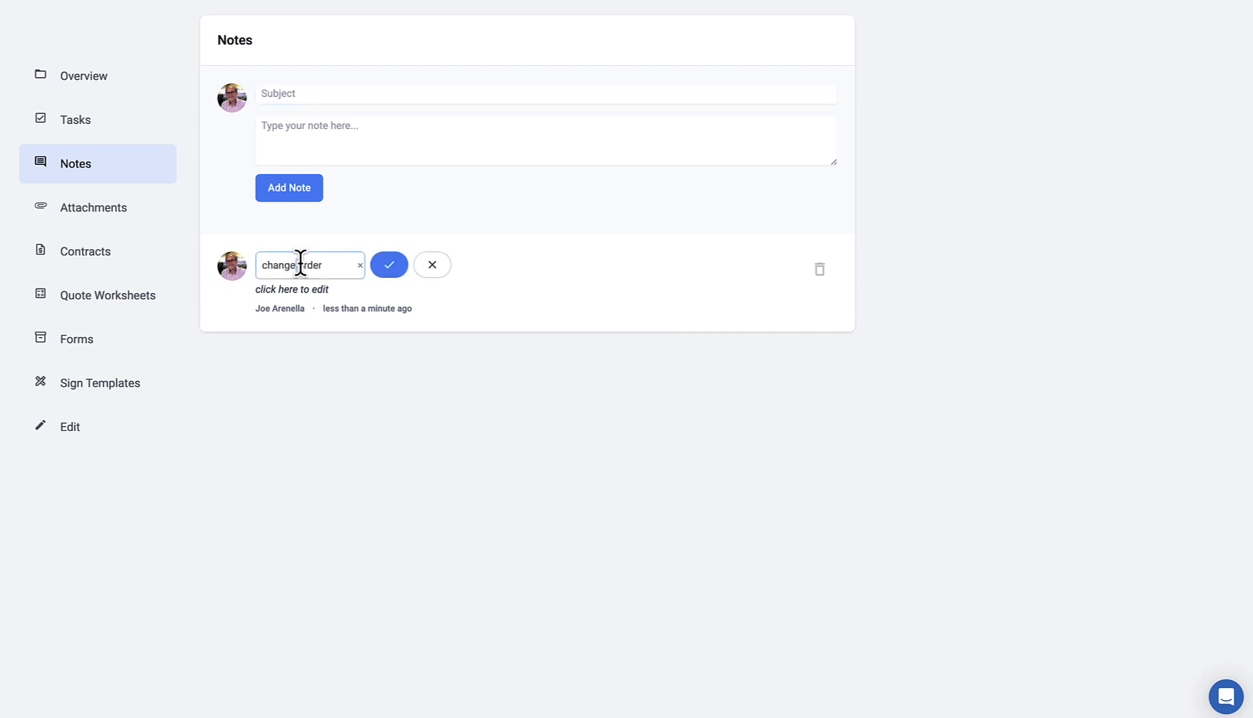
{"action": "left_click", "coordinate": [419, 266]}
{"action": "left_click", "coordinate": [300, 276]}
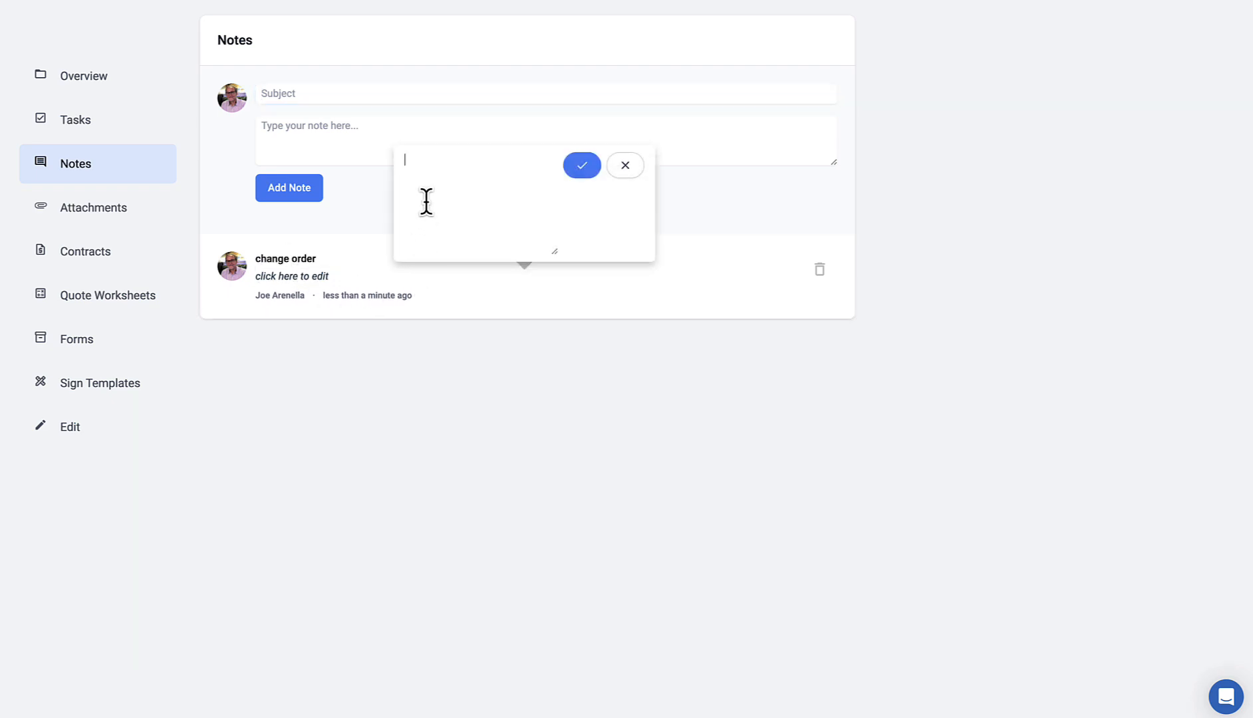
{"action": "left_click", "coordinate": [626, 167]}
{"action": "left_click", "coordinate": [88, 214]}
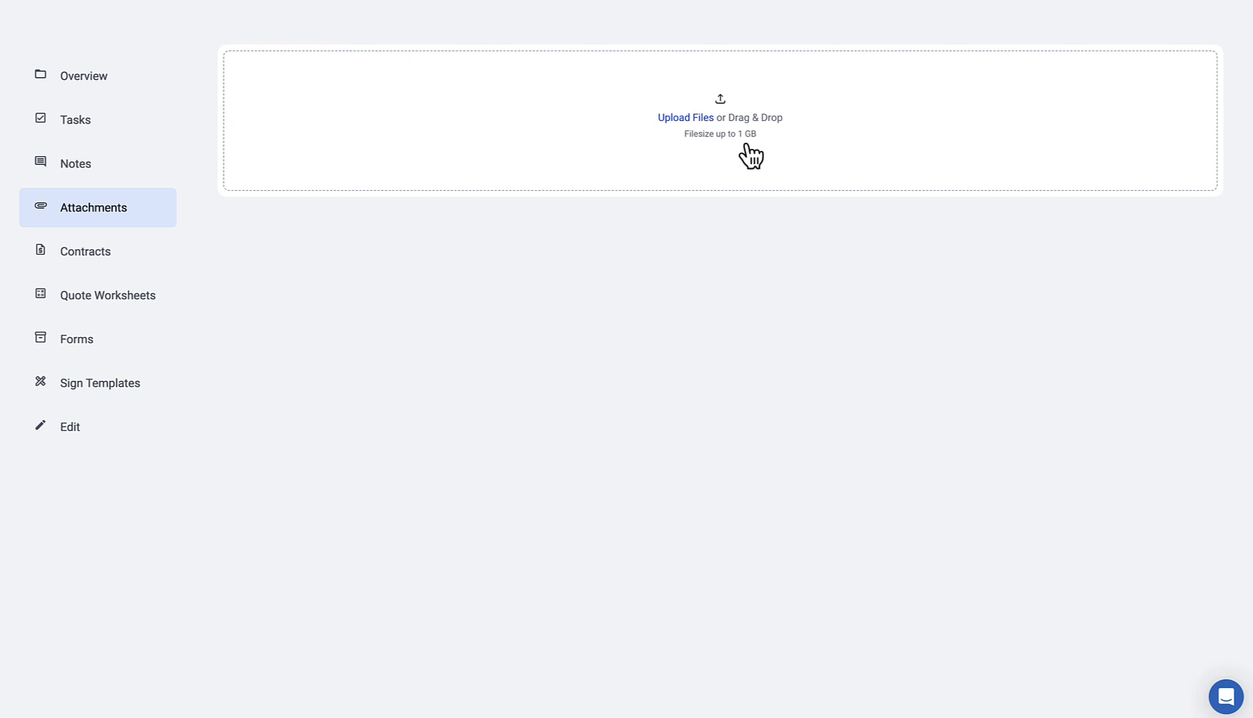
Step: Upload bts_fb.png, Cust-150.pdf, btslogo.ai and ilovesigns.png from the art samples folder, then view bts_fb.png
{"action": "left_click", "coordinate": [426, 153]}
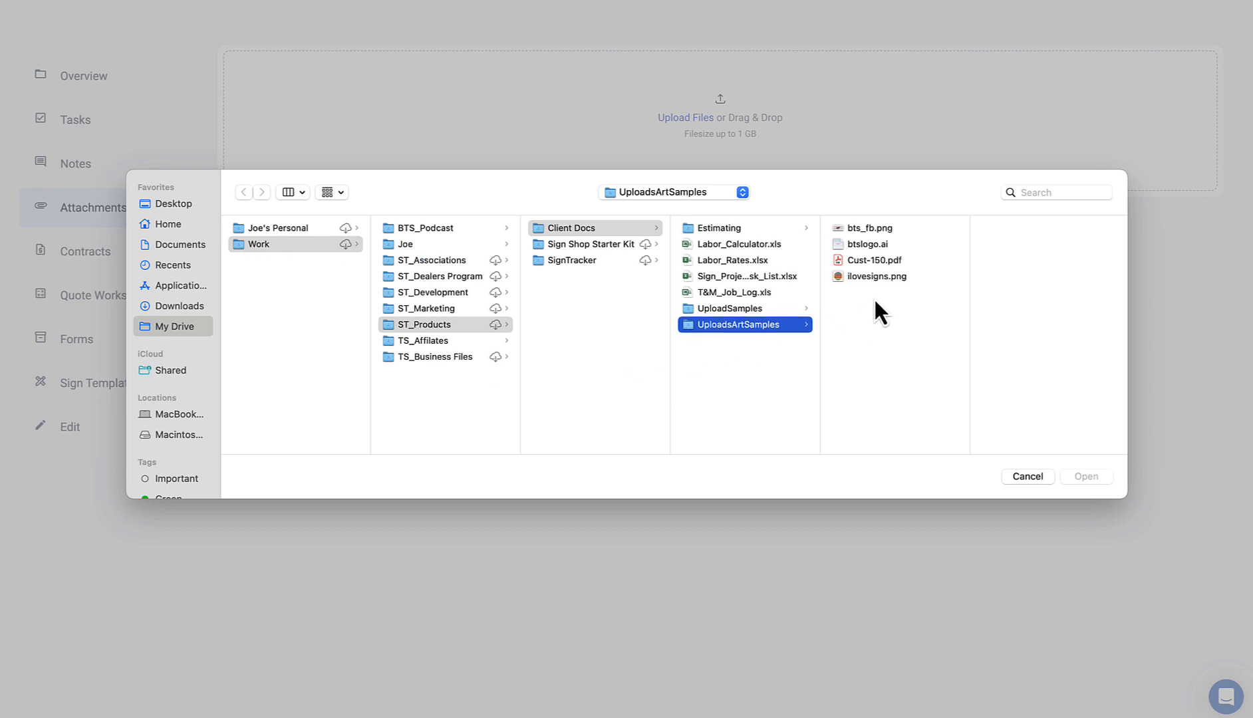
{"action": "left_click", "coordinate": [875, 277]}
{"action": "left_click", "coordinate": [843, 230], "text": "shift"}
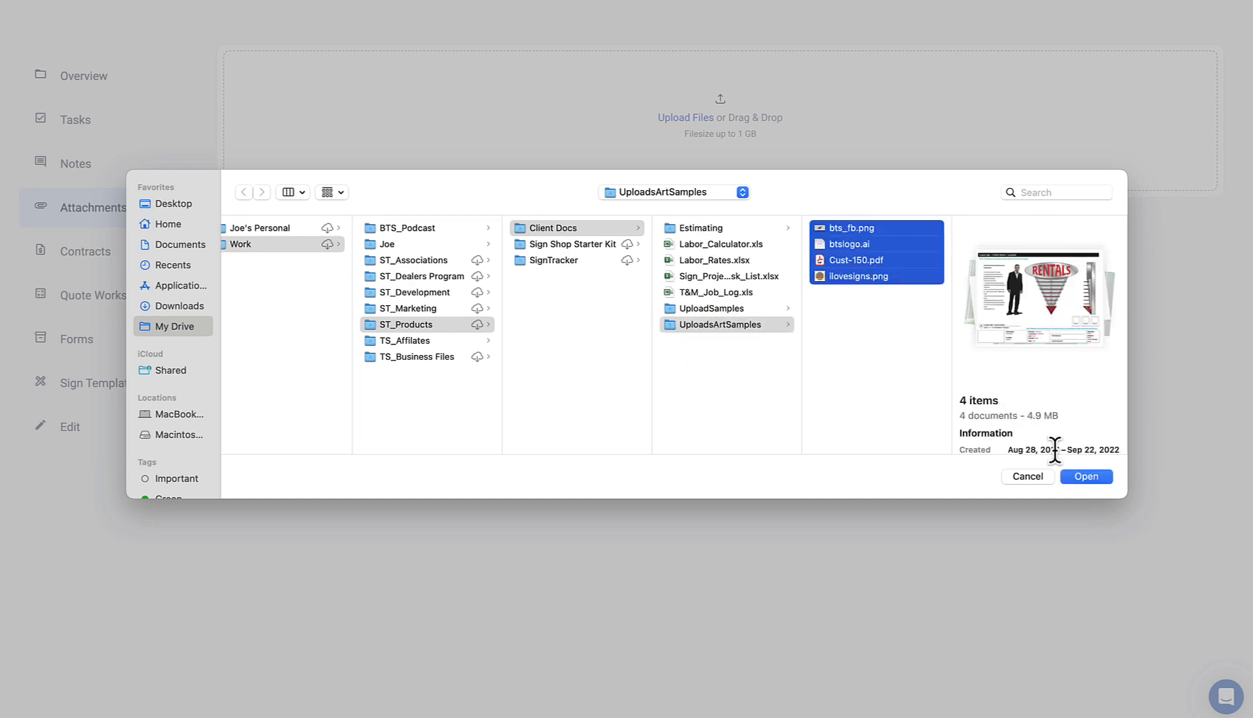
{"action": "left_click", "coordinate": [1089, 476]}
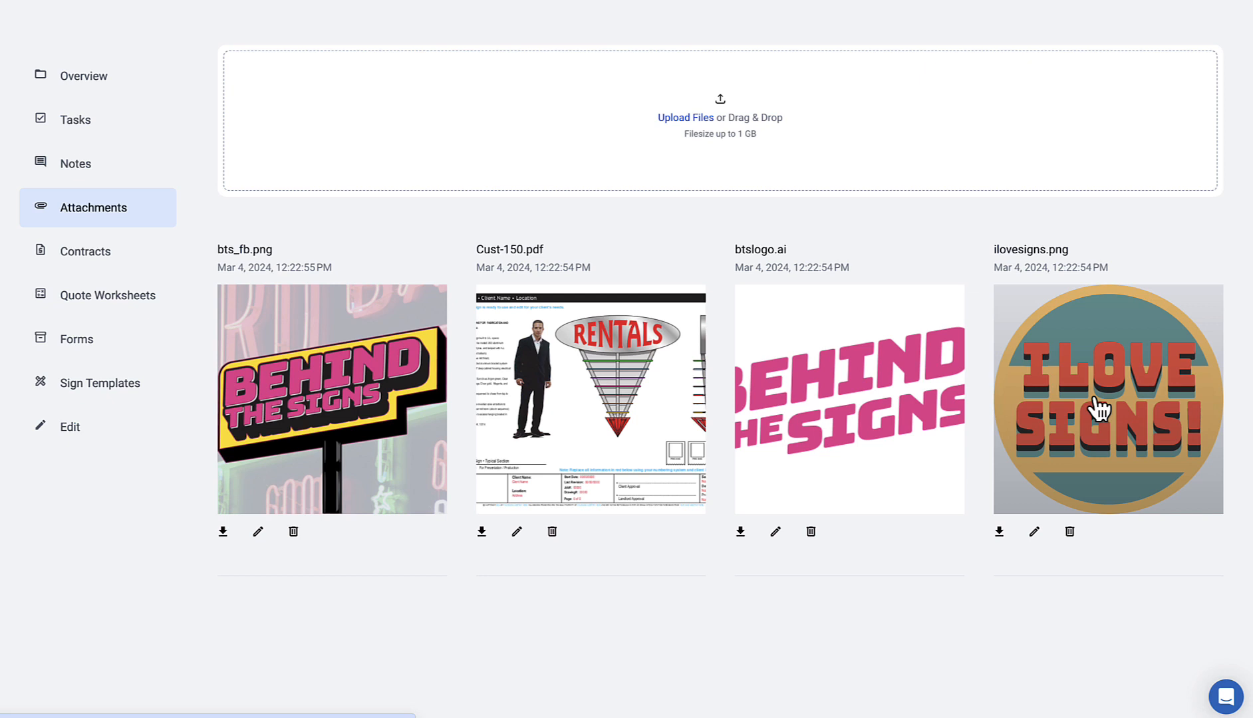
{"action": "left_click", "coordinate": [392, 380]}
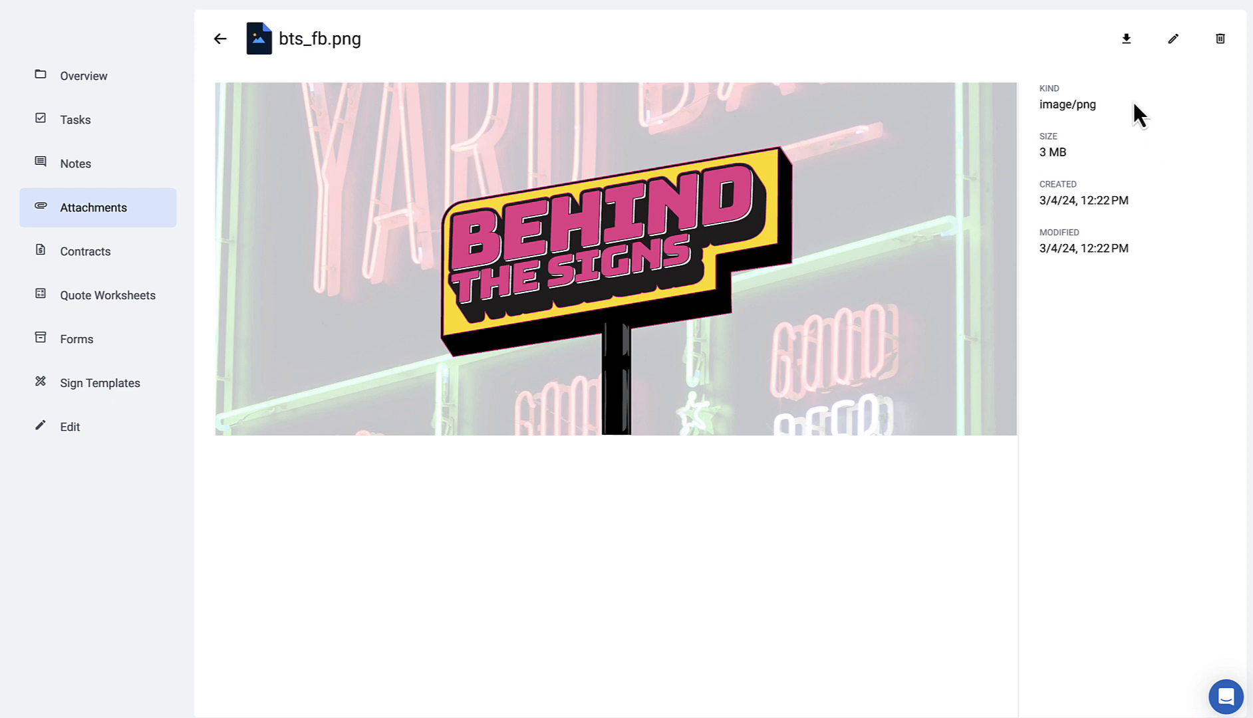
Step: Open the edit dialog for bts_fb.png's name, description and tags
{"action": "left_click", "coordinate": [1172, 40]}
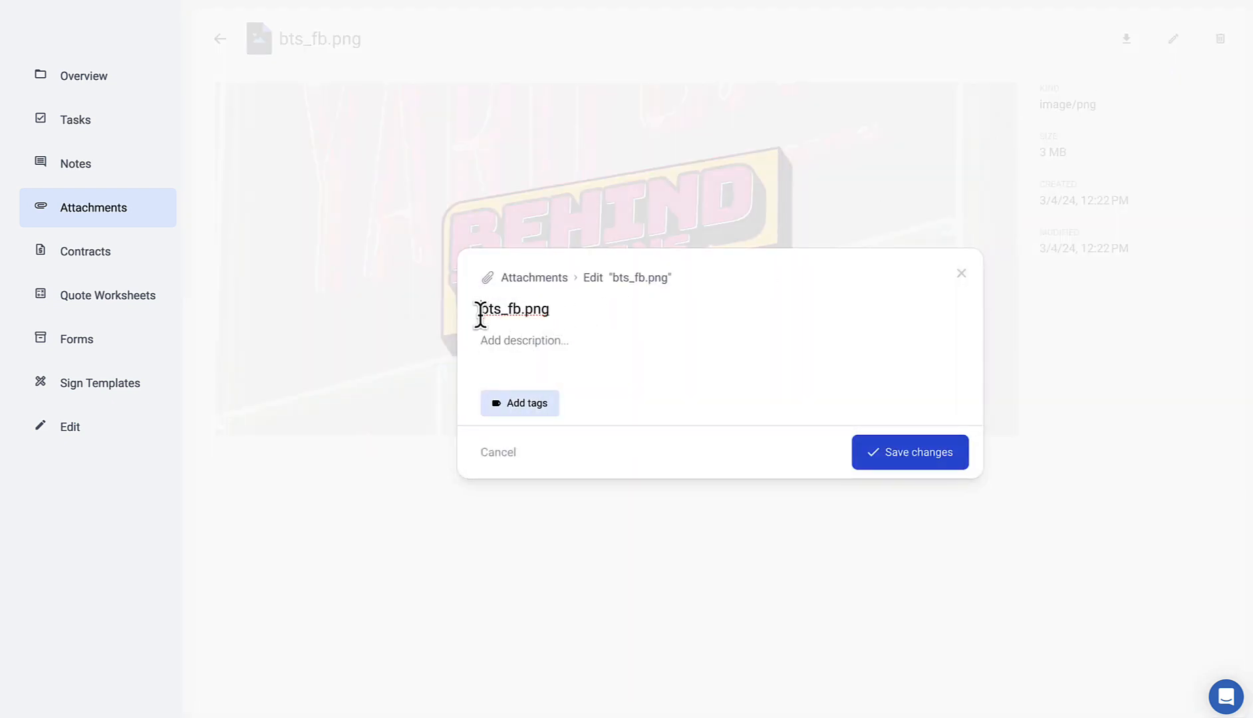
Step: Give bts_fb.png the description 'elevation placement' and the final production tag, save, and go back
{"action": "left_click_drag", "start_coordinate": [480, 311], "coordinate": [534, 312]}
{"action": "left_click", "coordinate": [492, 340]}
{"action": "type", "text": "ec"}
{"action": "type", "text": "evation "}
{"action": "type", "text": "placem"}
{"action": "type", "text": "ent"}
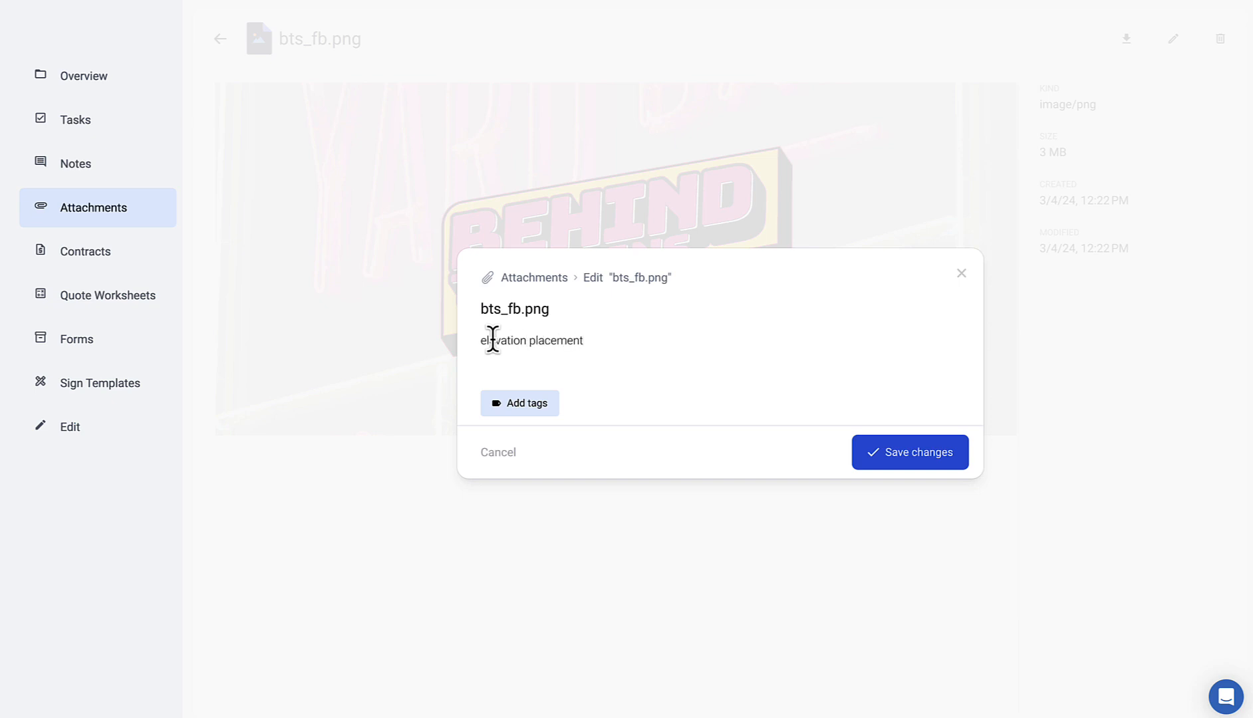
{"action": "left_click", "coordinate": [519, 408]}
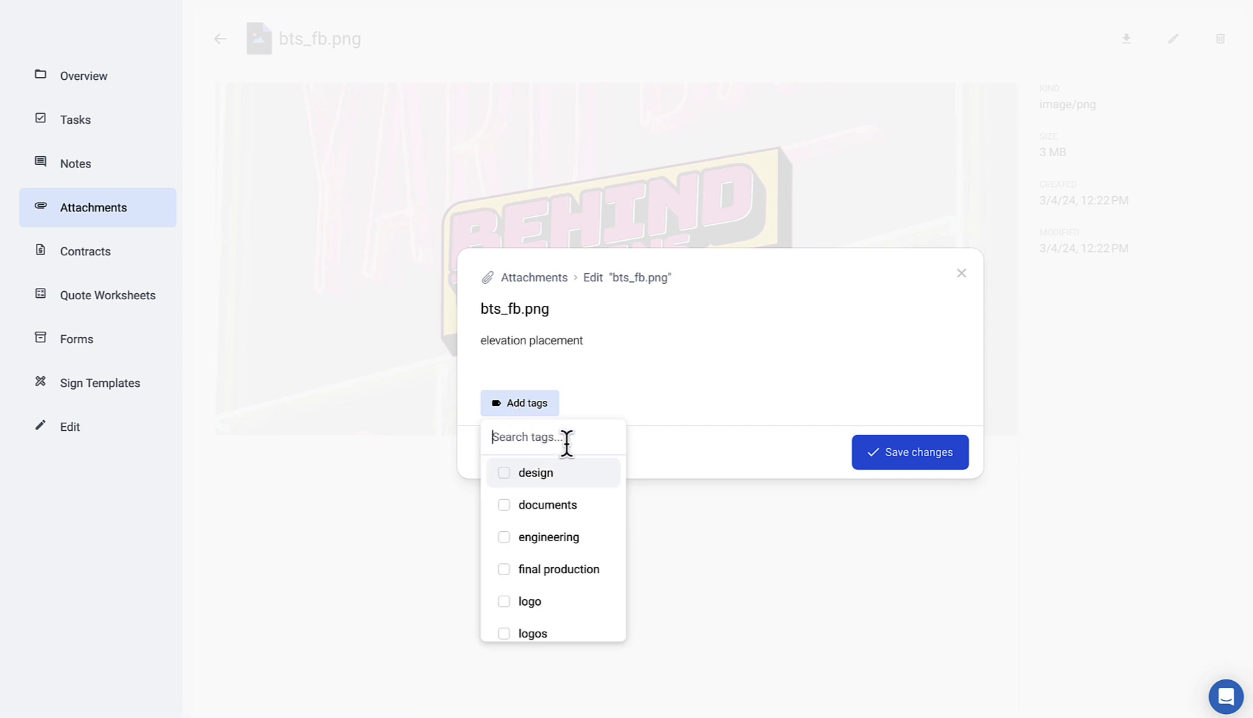
{"action": "scroll", "coordinate": [560, 528], "scroll_direction": "down", "scroll_amount": 2}
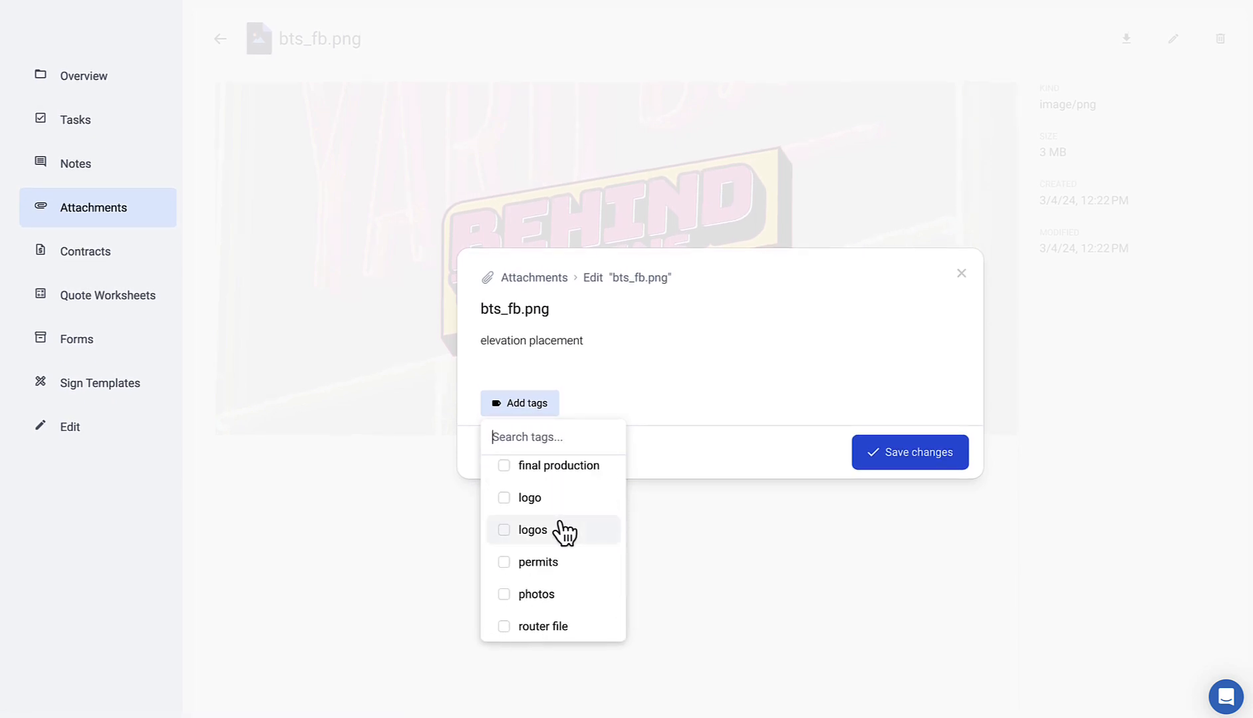
{"action": "scroll", "coordinate": [561, 528], "scroll_direction": "down", "scroll_amount": 1}
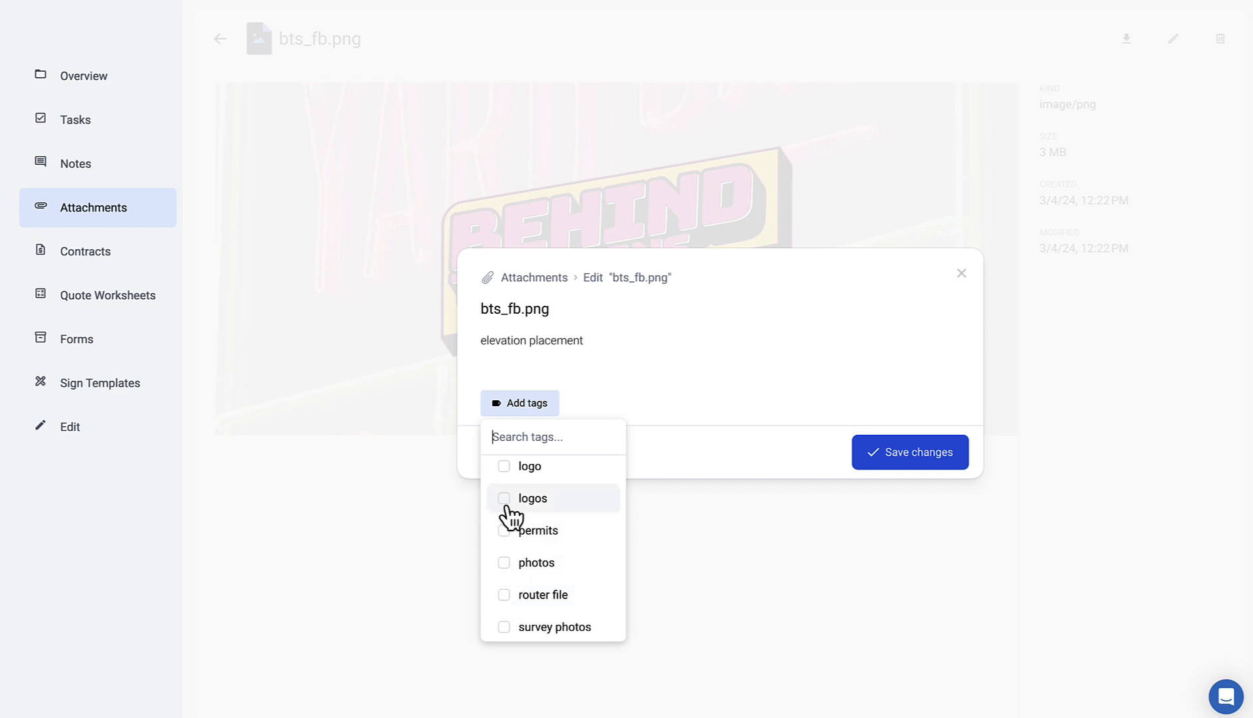
{"action": "scroll", "coordinate": [511, 516], "scroll_direction": "up", "scroll_amount": 3}
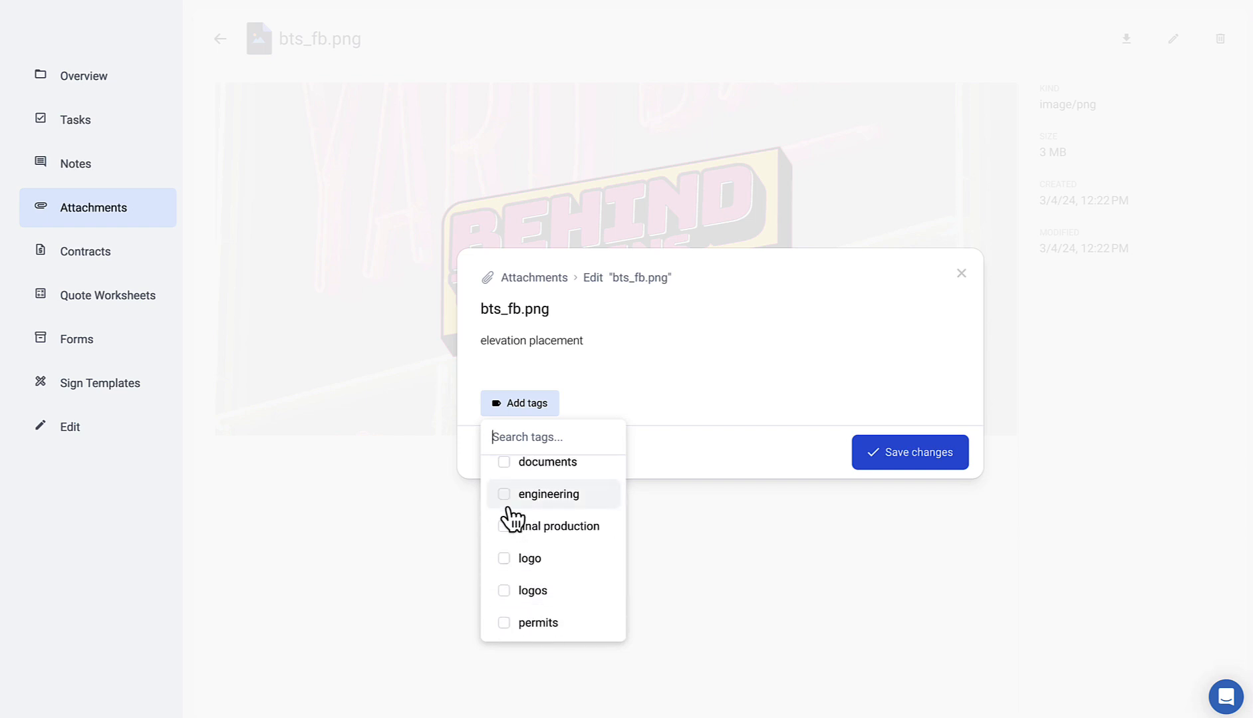
{"action": "left_click", "coordinate": [508, 529]}
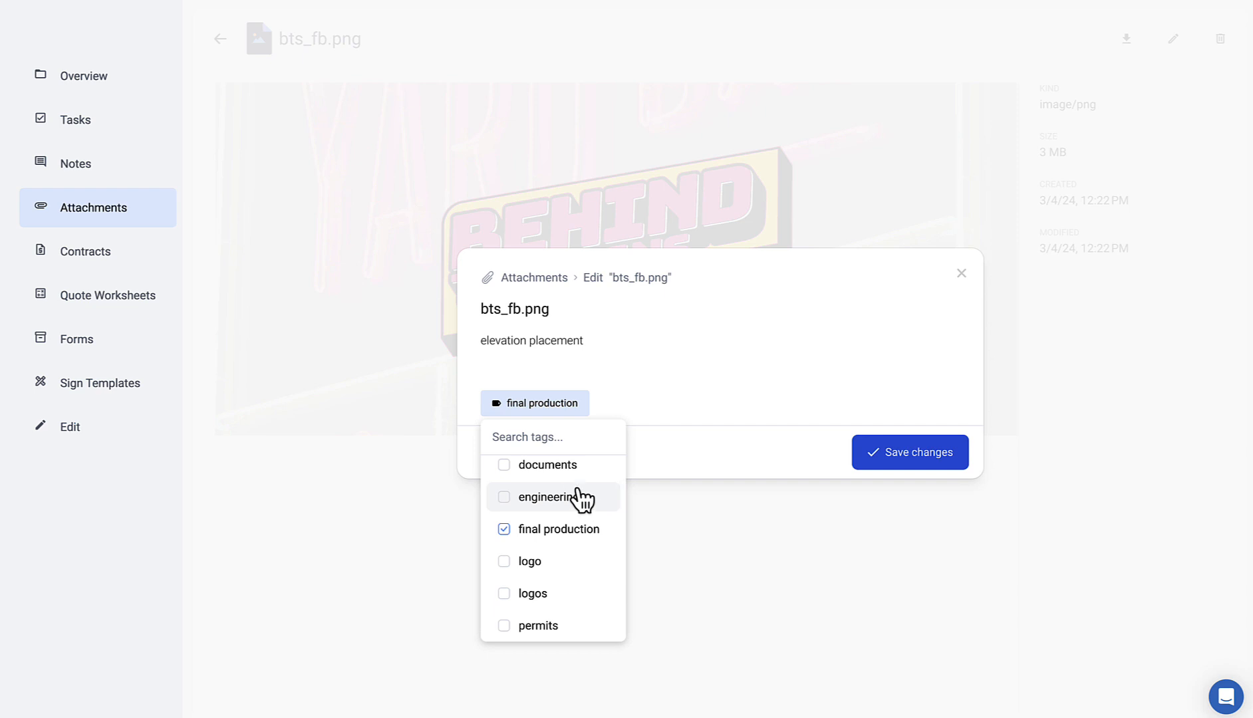
{"action": "left_click", "coordinate": [925, 454]}
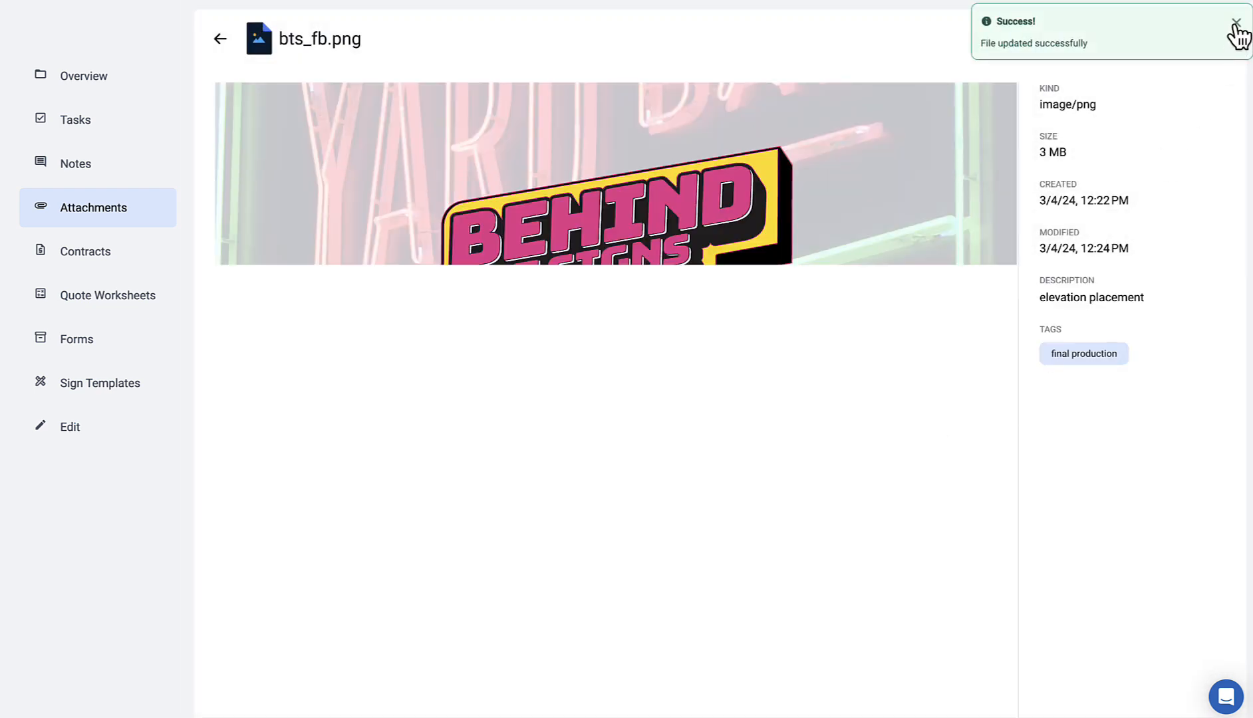
{"action": "left_click", "coordinate": [220, 39]}
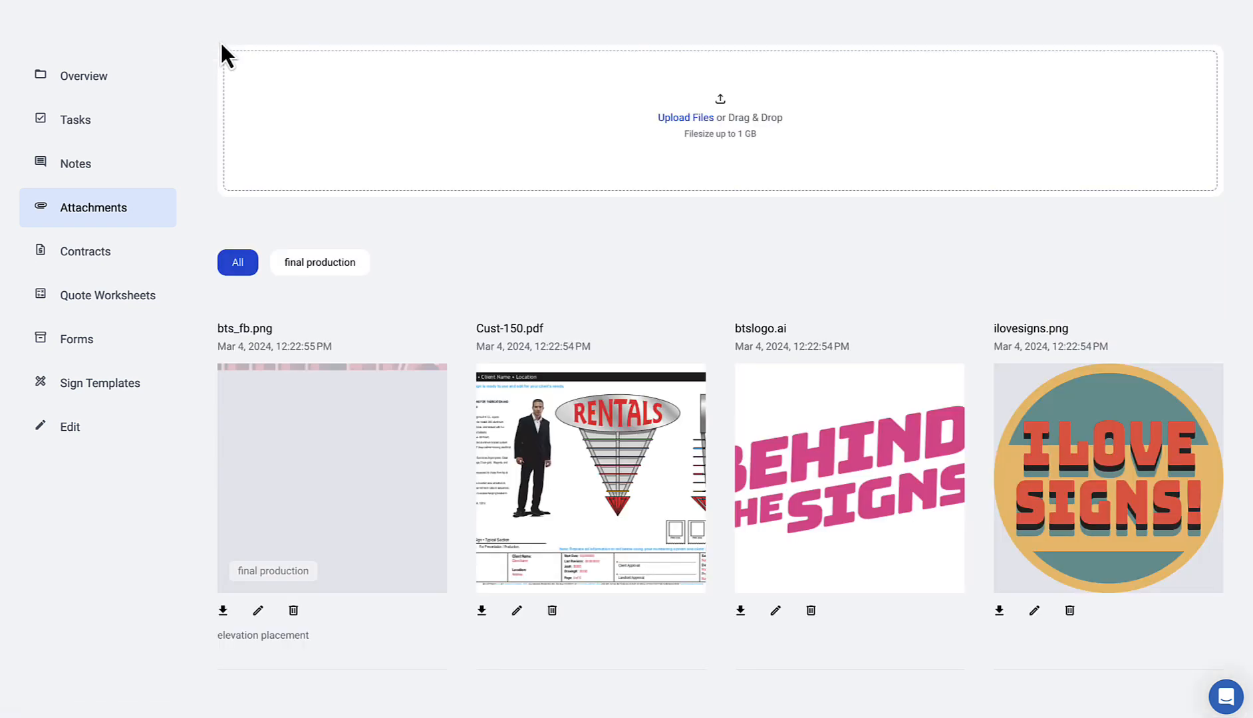
Step: Add the logo tag to btslogo.ai, save it, and return to the attachments grid
{"action": "left_click", "coordinate": [765, 496]}
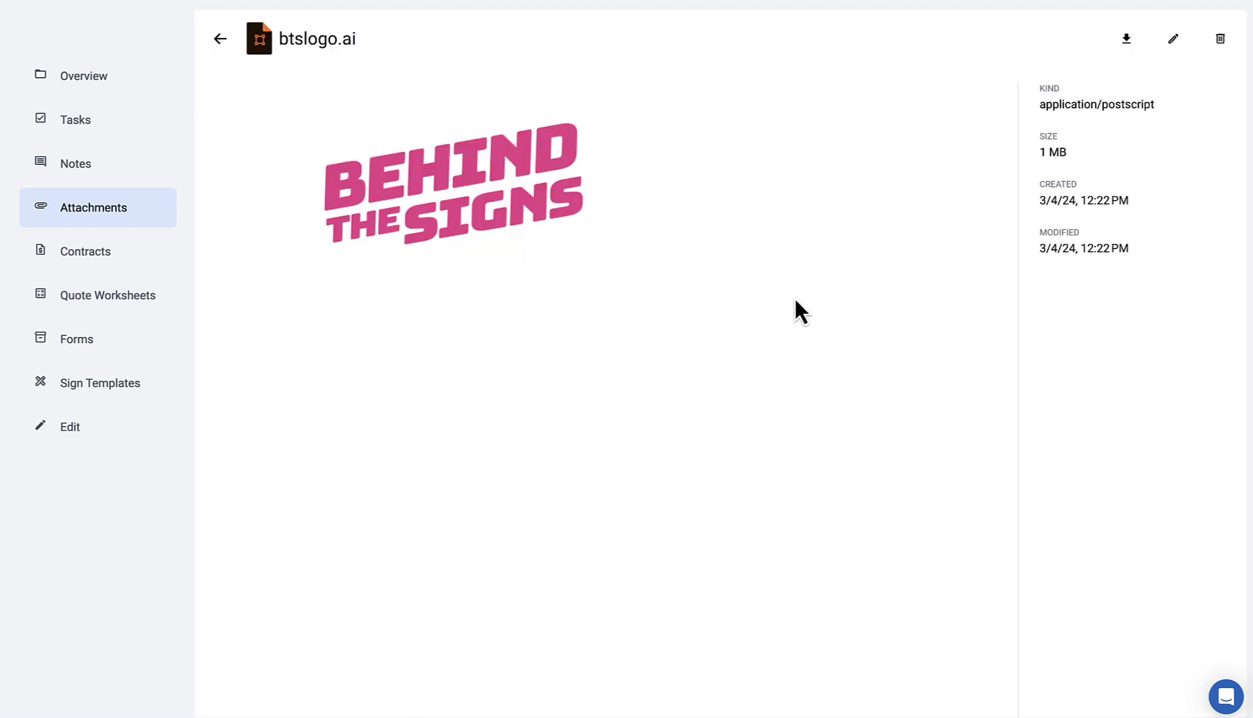
{"action": "left_click", "coordinate": [1173, 38]}
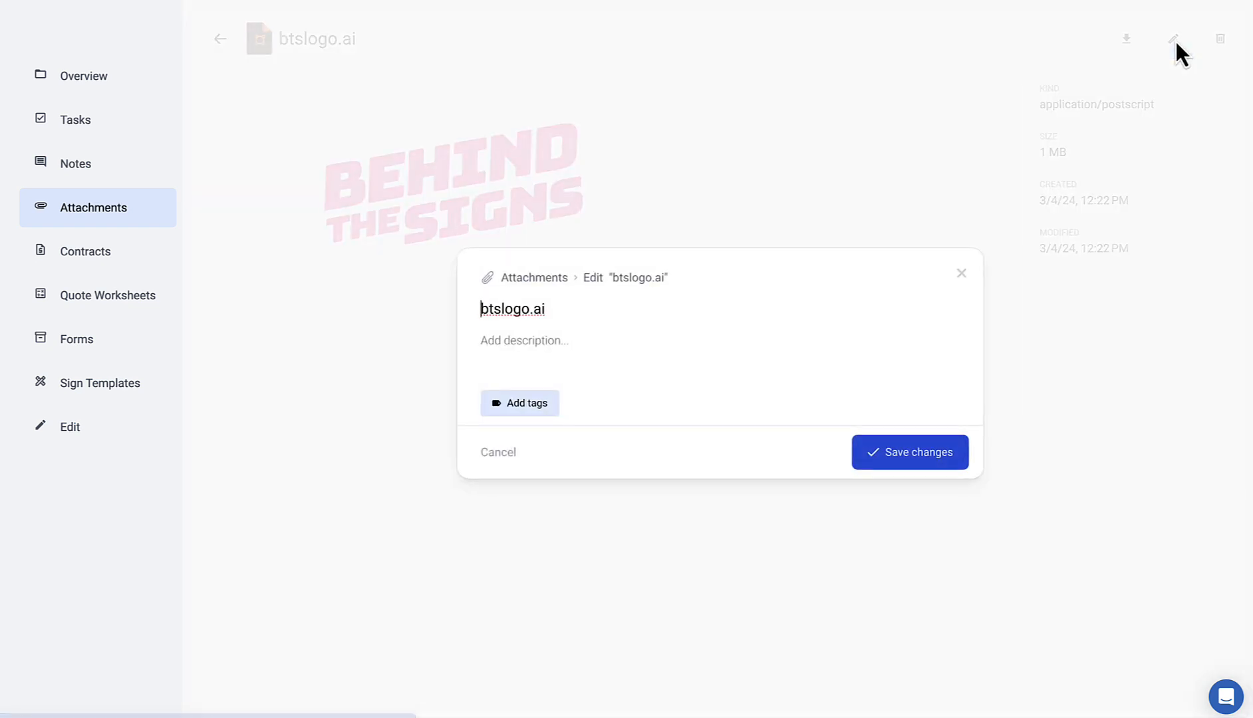
{"action": "left_click", "coordinate": [523, 407]}
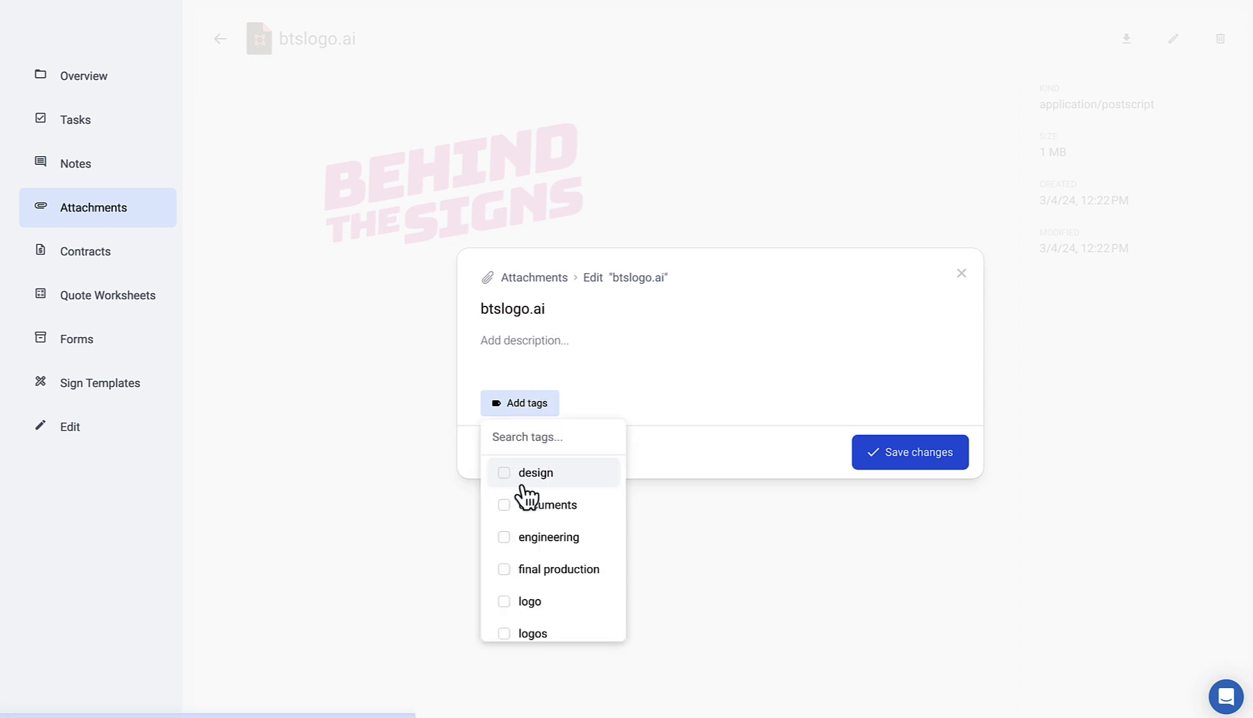
{"action": "left_click", "coordinate": [510, 602]}
{"action": "left_click", "coordinate": [912, 460]}
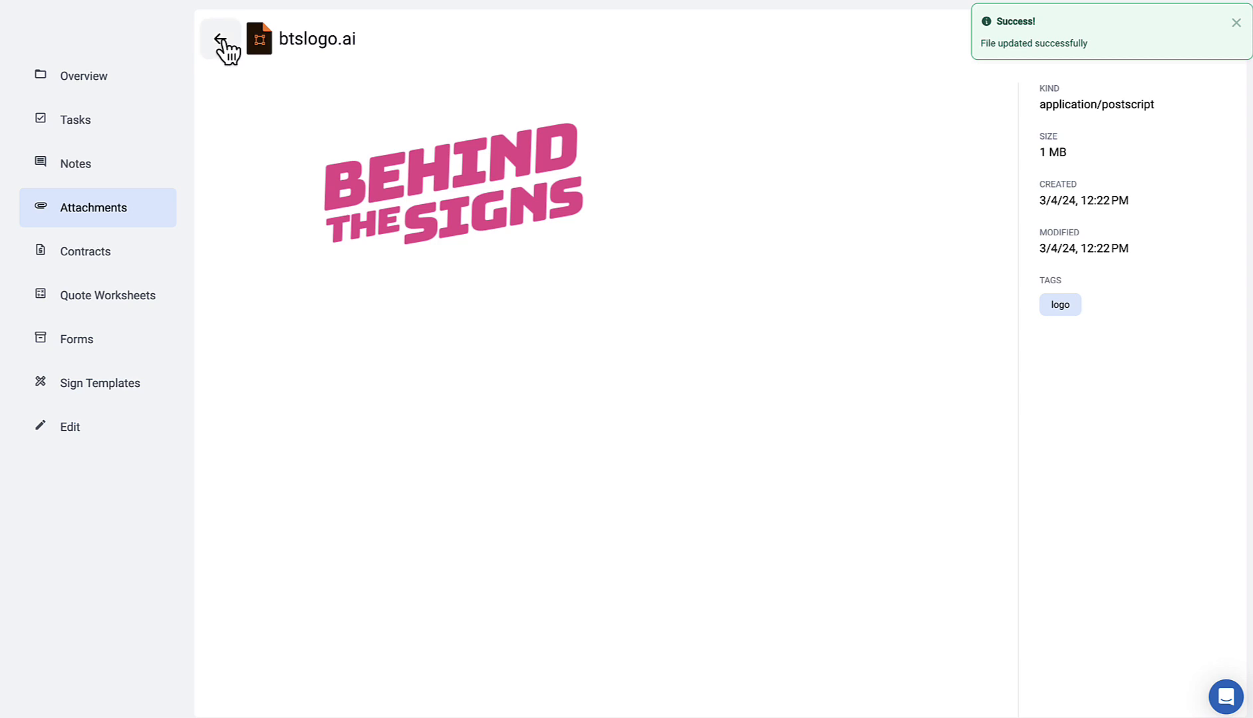
{"action": "left_click", "coordinate": [221, 40]}
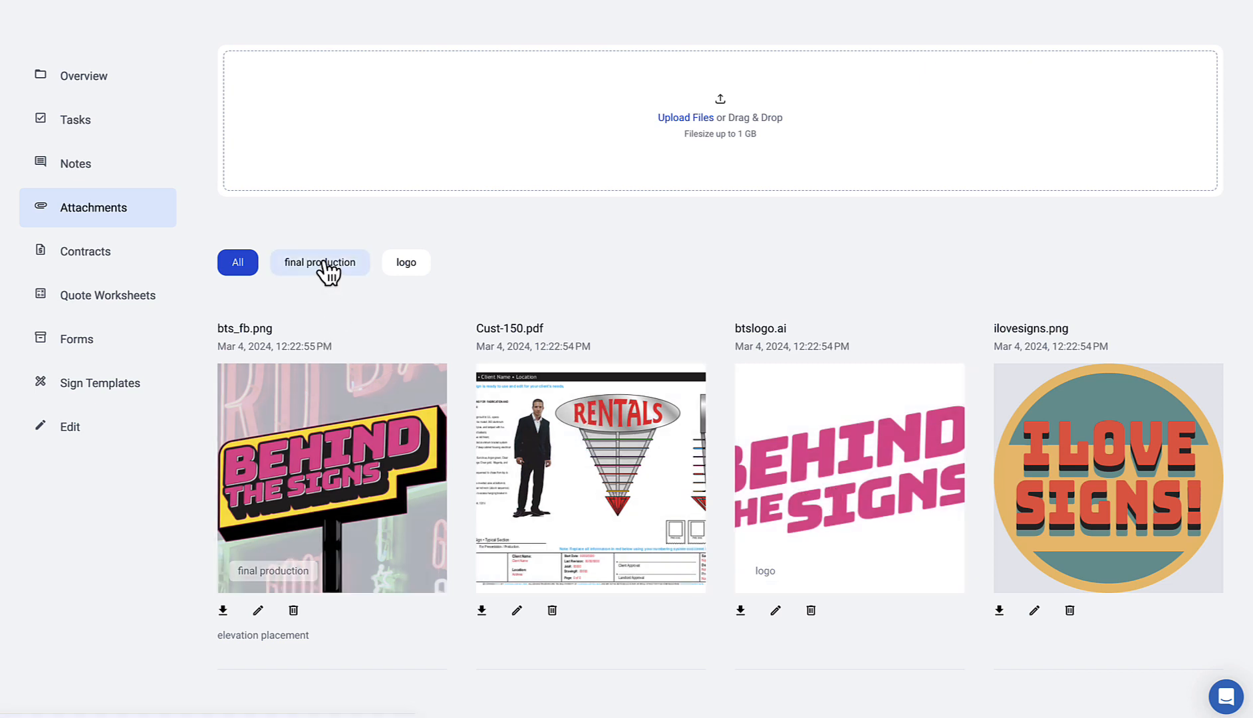
Step: Filter attachments by the final production tag, then go to the job's contracts
{"action": "left_click", "coordinate": [326, 267]}
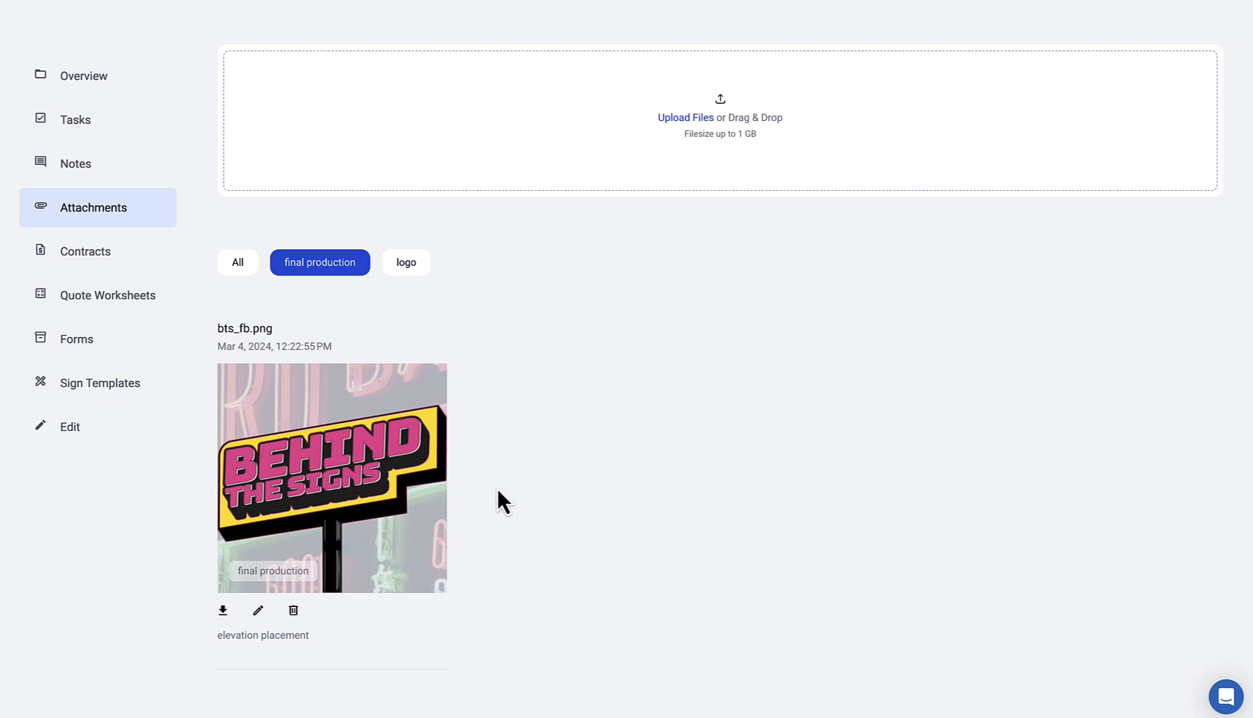
{"action": "left_click", "coordinate": [100, 260]}
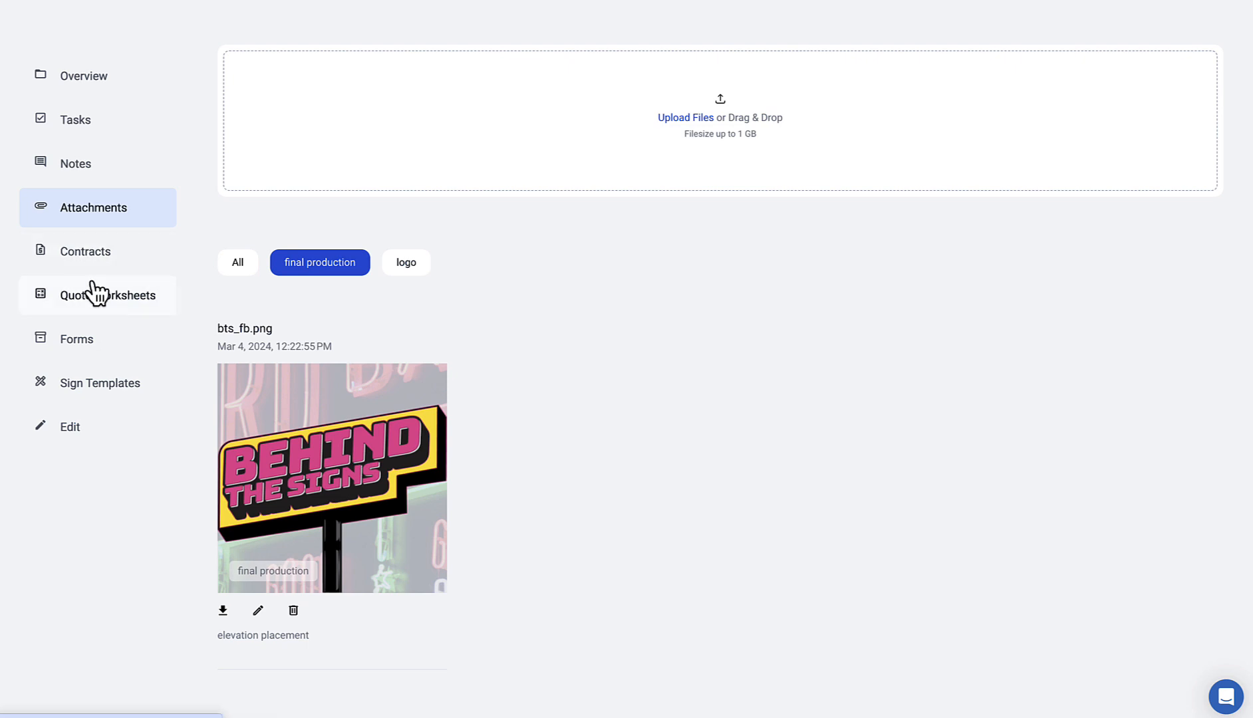
Step: Open the job's Forms page and scroll past Work Orders, Client Forms and Project Management to Surveys
{"action": "left_click", "coordinate": [98, 352]}
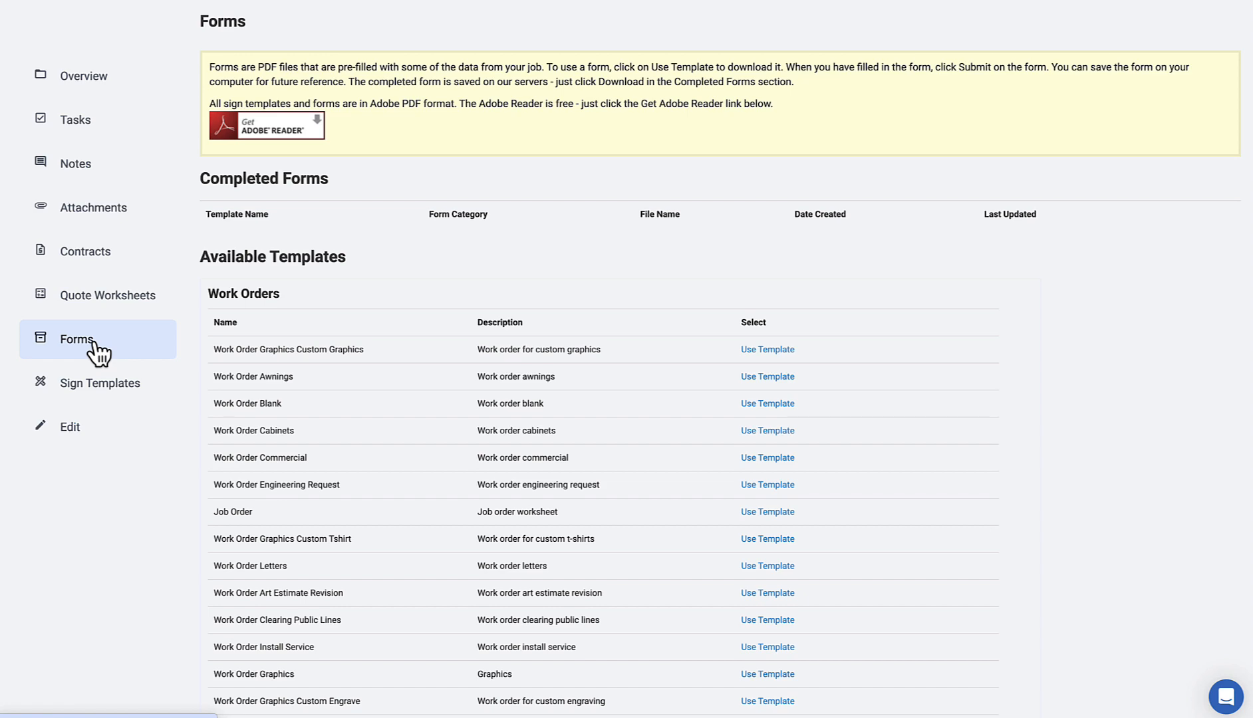
{"action": "scroll", "coordinate": [324, 429], "scroll_direction": "down", "scroll_amount": 10}
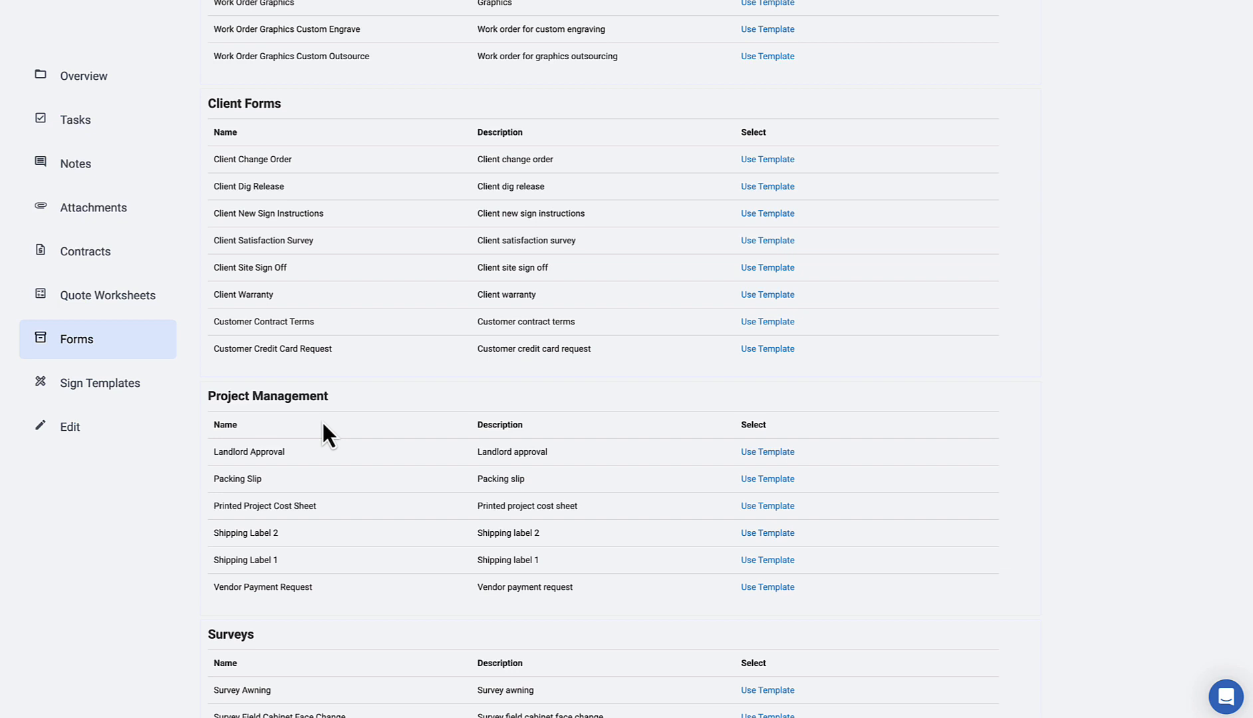
{"action": "scroll", "coordinate": [372, 366], "scroll_direction": "up", "scroll_amount": 9}
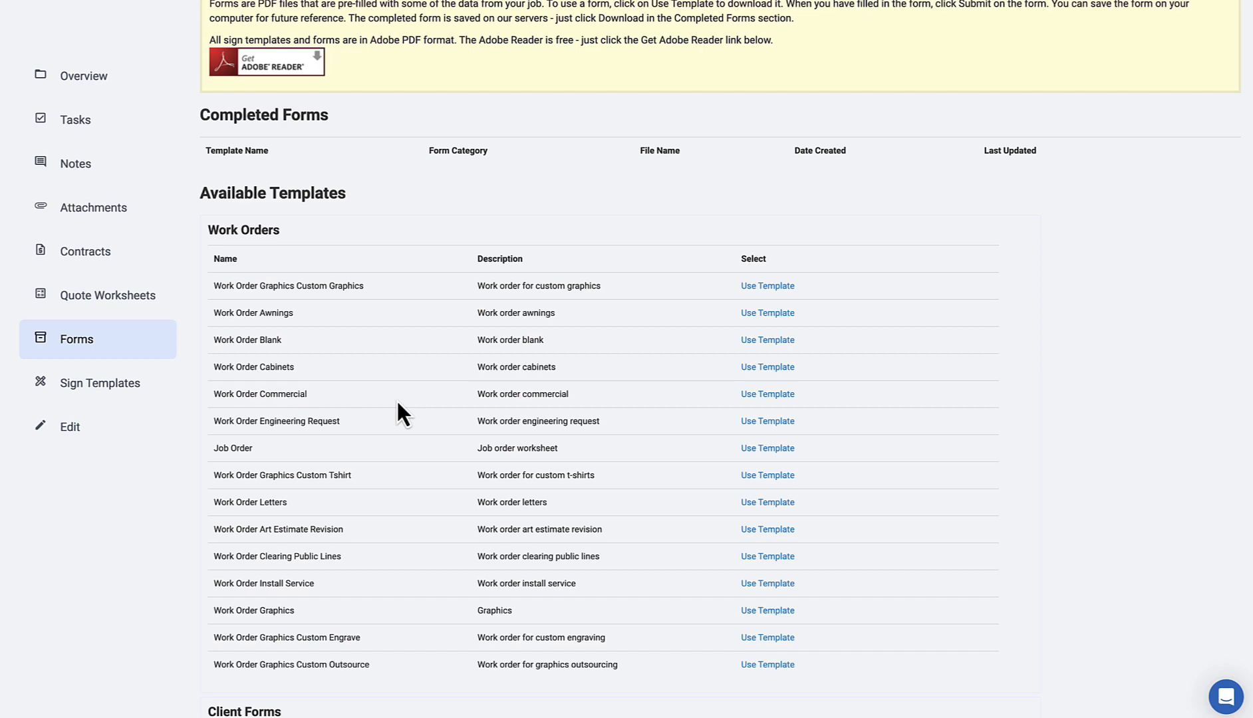
{"action": "scroll", "coordinate": [398, 401], "scroll_direction": "down", "scroll_amount": 7}
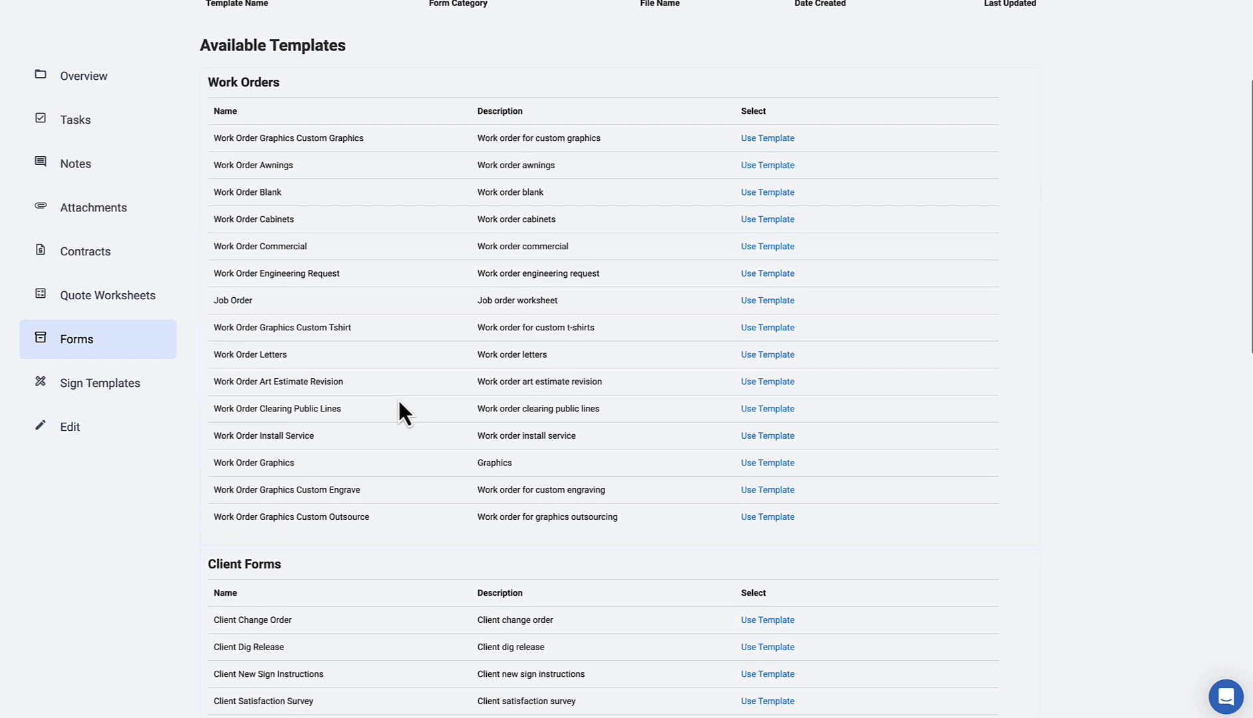
{"action": "scroll", "coordinate": [398, 398], "scroll_direction": "down", "scroll_amount": 4}
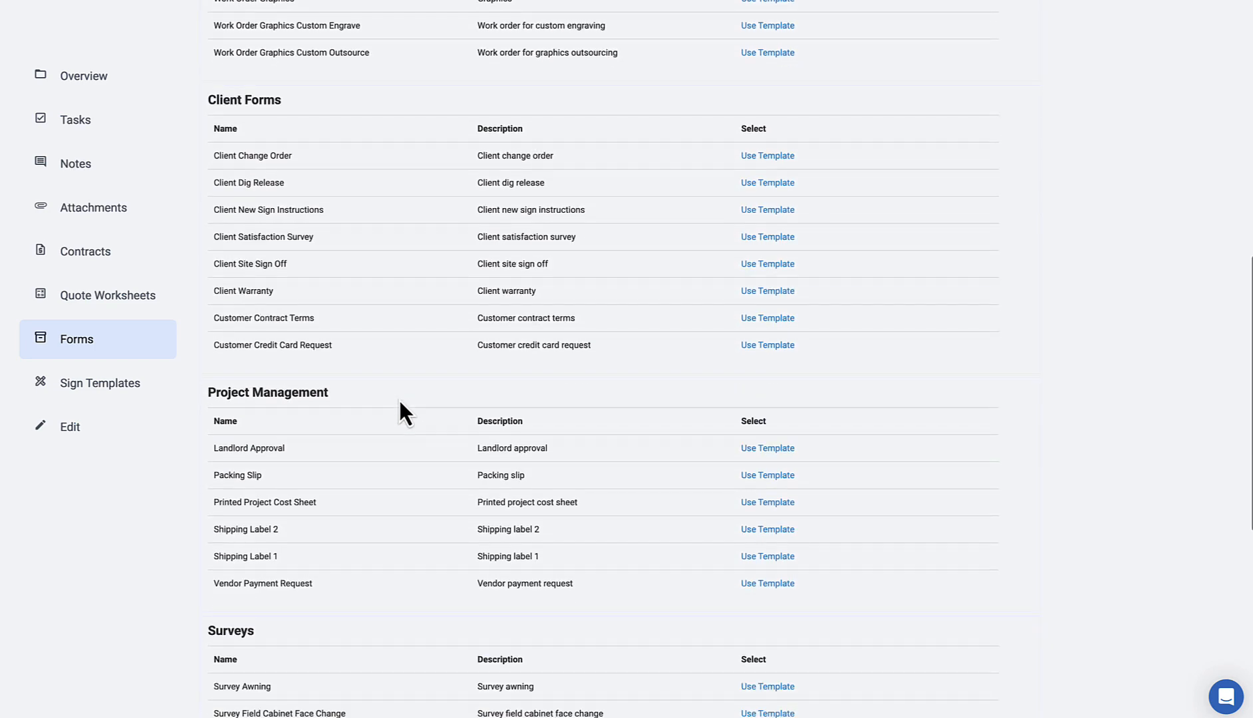
{"action": "scroll", "coordinate": [398, 397], "scroll_direction": "down", "scroll_amount": 2}
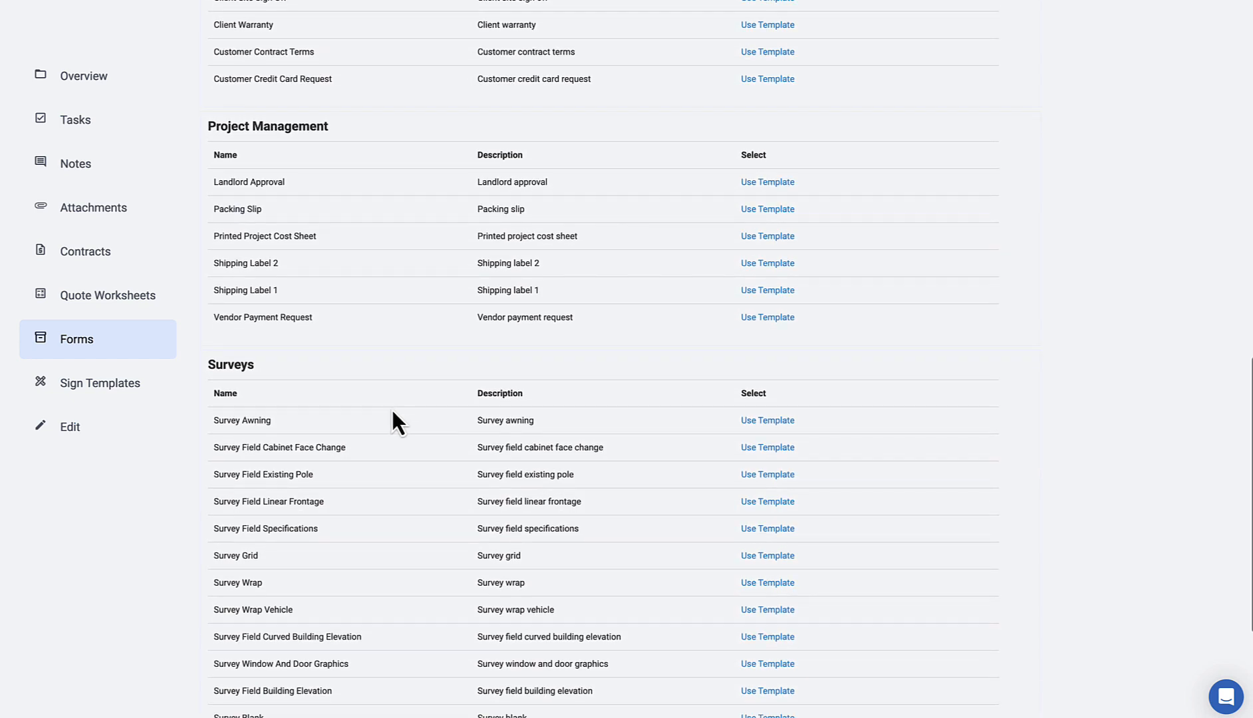
Step: Open the Survey Field Cabinet Face Change template and fill height, width and retainer fields with placeholder text
{"action": "left_click", "coordinate": [771, 449]}
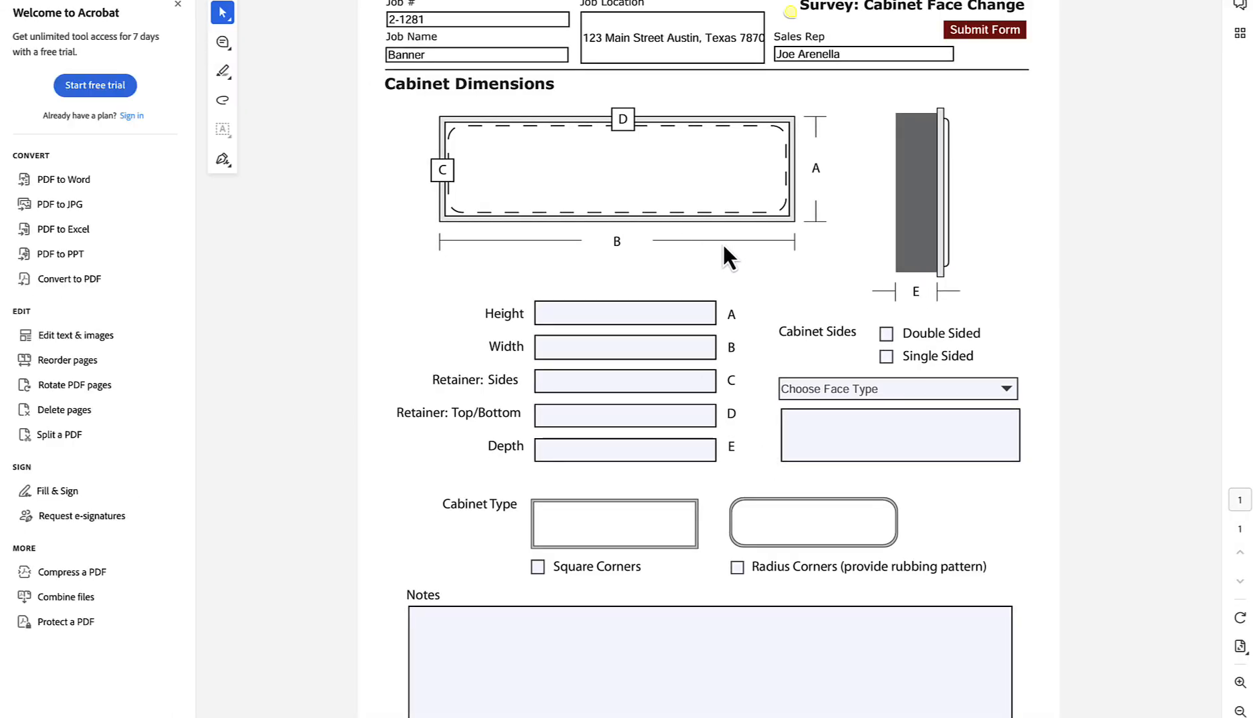
{"action": "left_click", "coordinate": [596, 312]}
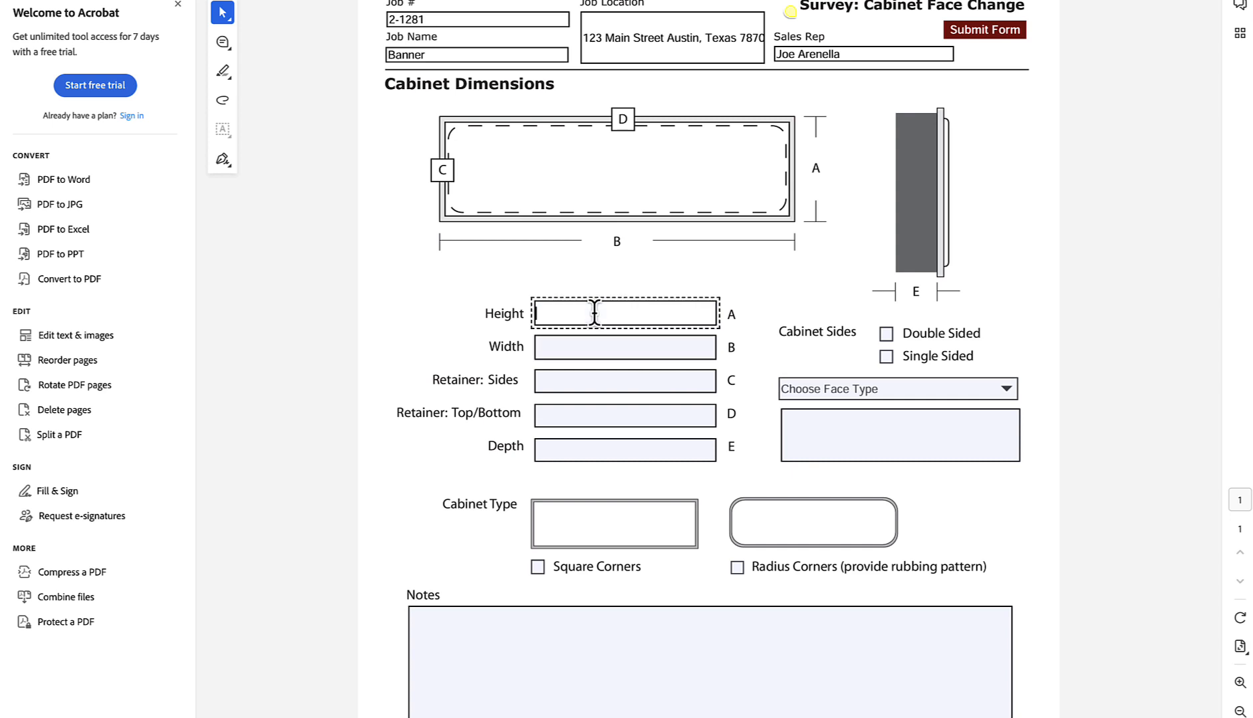
{"action": "type", "text": "dsfdsf"}
{"action": "left_click", "coordinate": [595, 348]}
{"action": "type", "text": "sdfsdf"}
{"action": "left_click", "coordinate": [601, 380]}
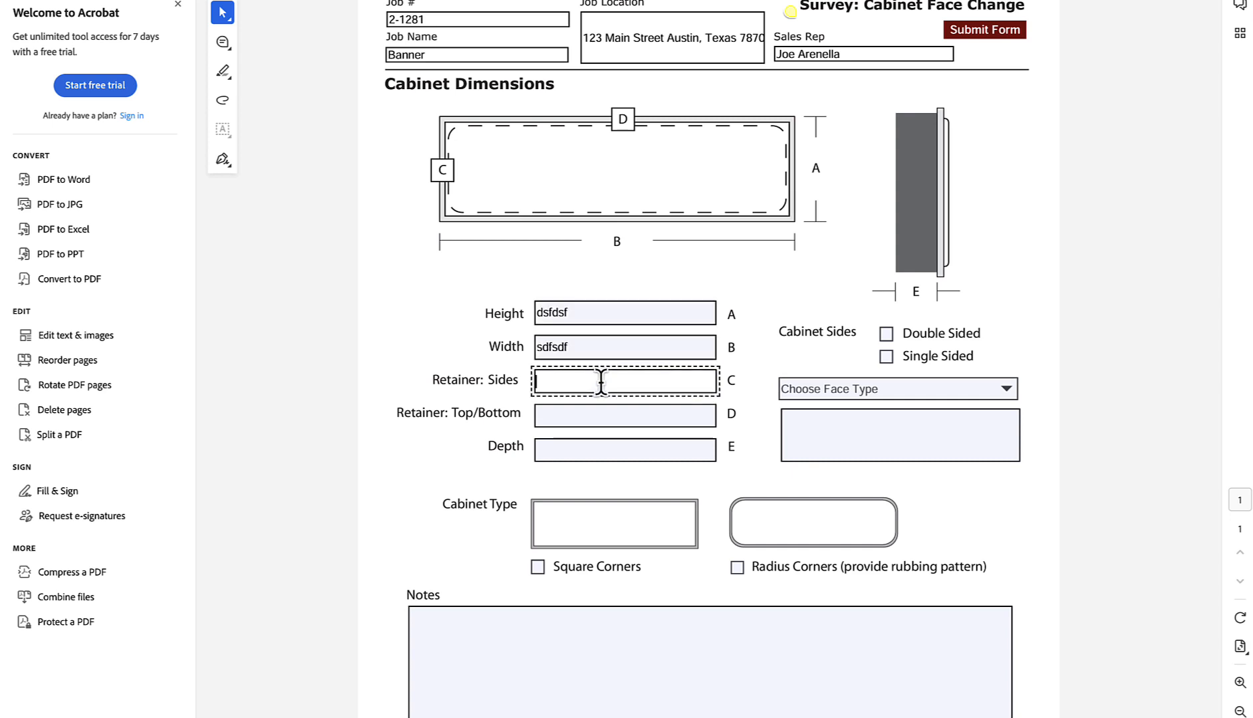
{"action": "type", "text": "sdfsd"}
{"action": "left_click", "coordinate": [605, 419]}
{"action": "type", "text": "sdfds"}
{"action": "left_click", "coordinate": [627, 449]}
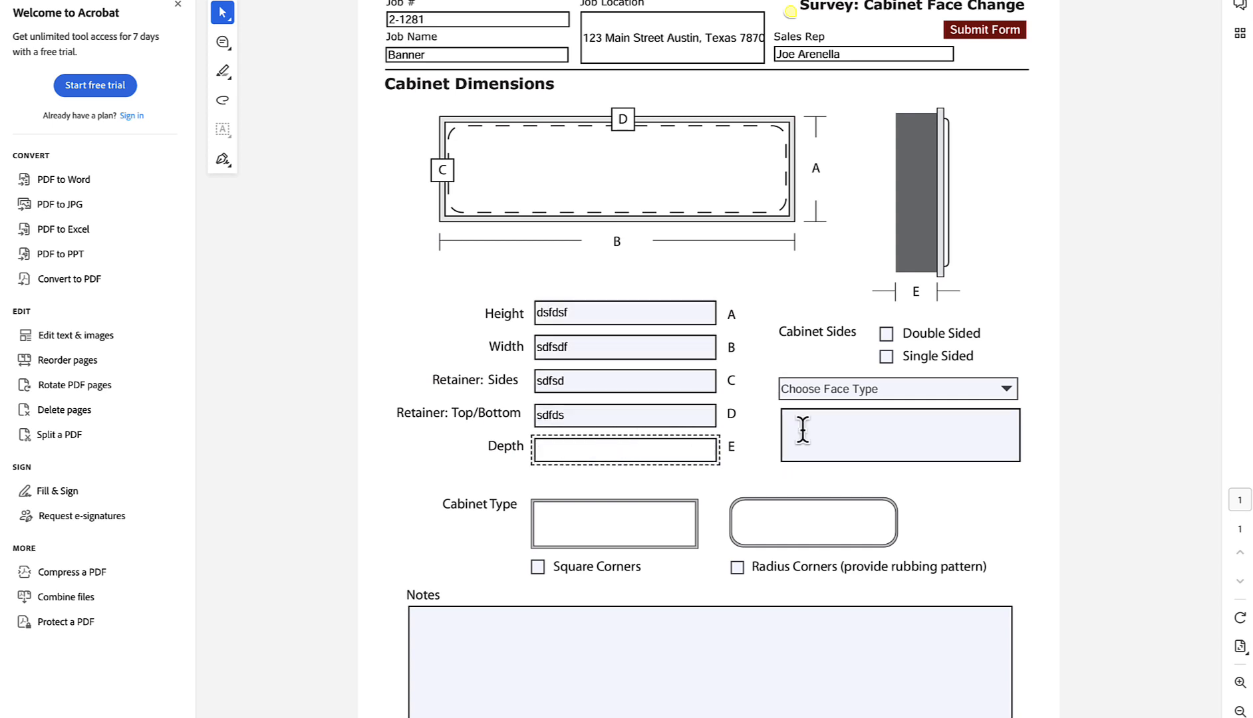
Step: Set the face type to Lexan, check Square Corners, and enter 'sdfs' in Notes
{"action": "left_click", "coordinate": [847, 388]}
{"action": "left_click", "coordinate": [1005, 391]}
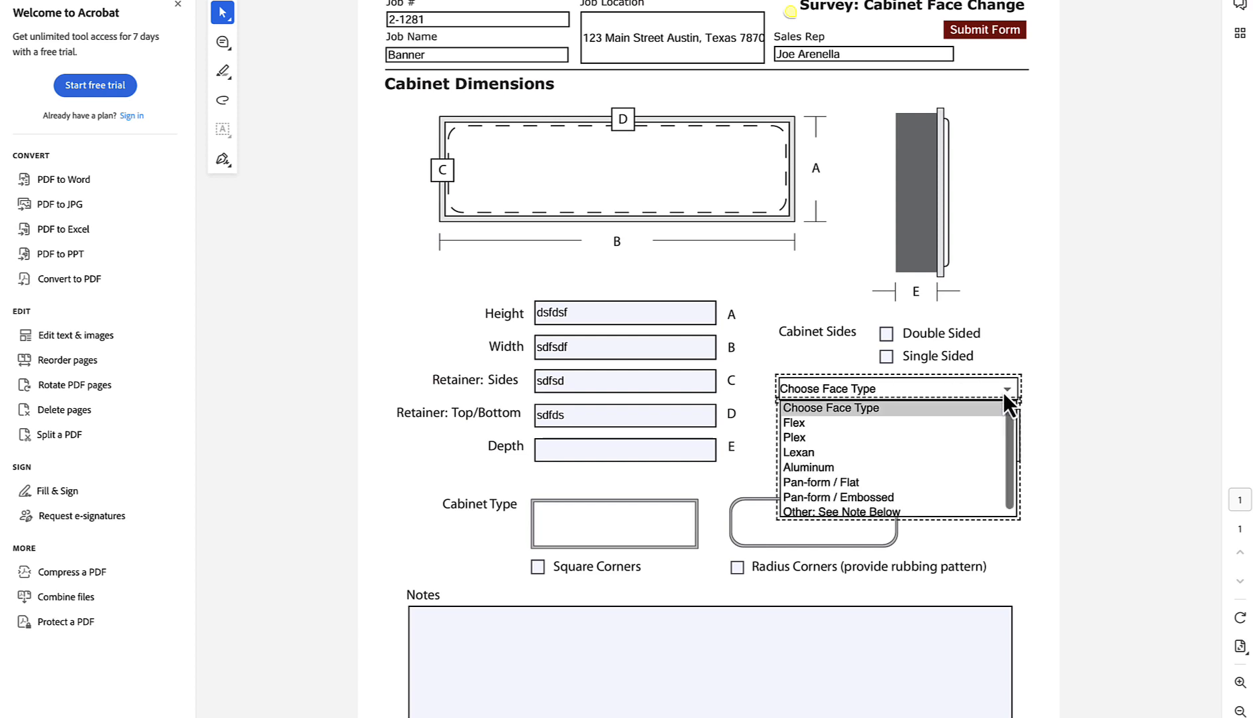
{"action": "left_click", "coordinate": [898, 452]}
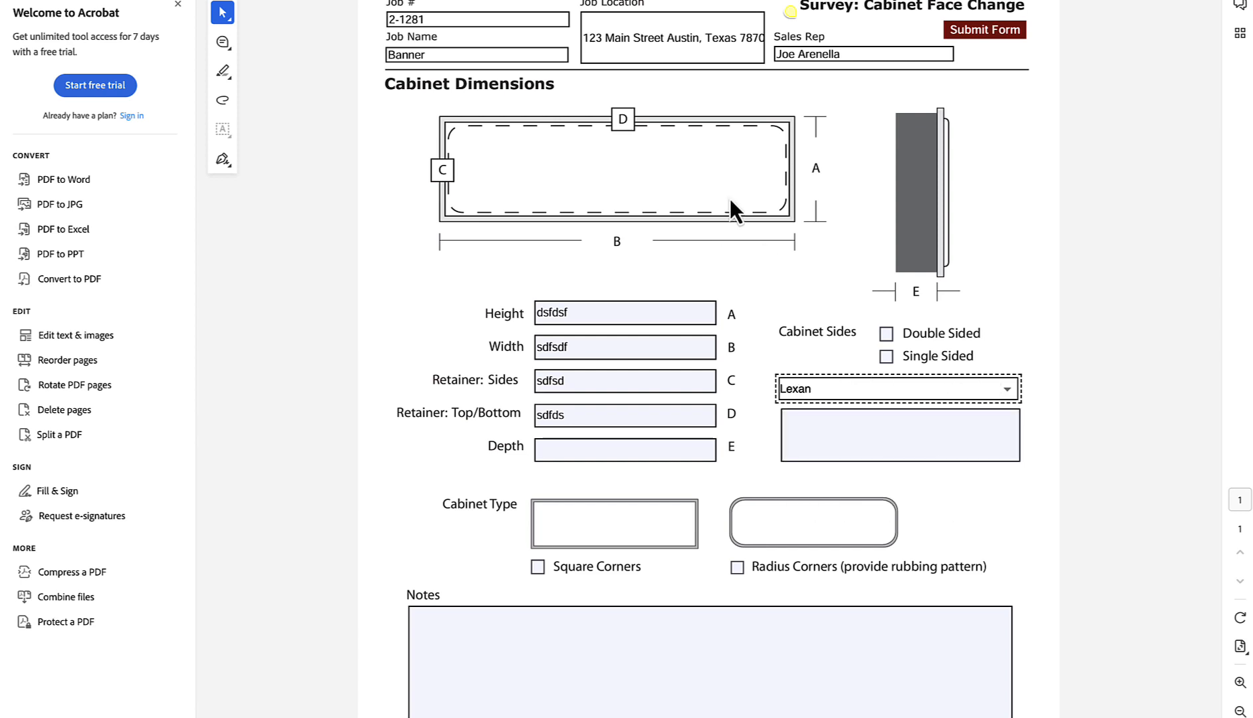
{"action": "scroll", "coordinate": [485, 234], "scroll_direction": "down", "scroll_amount": 4}
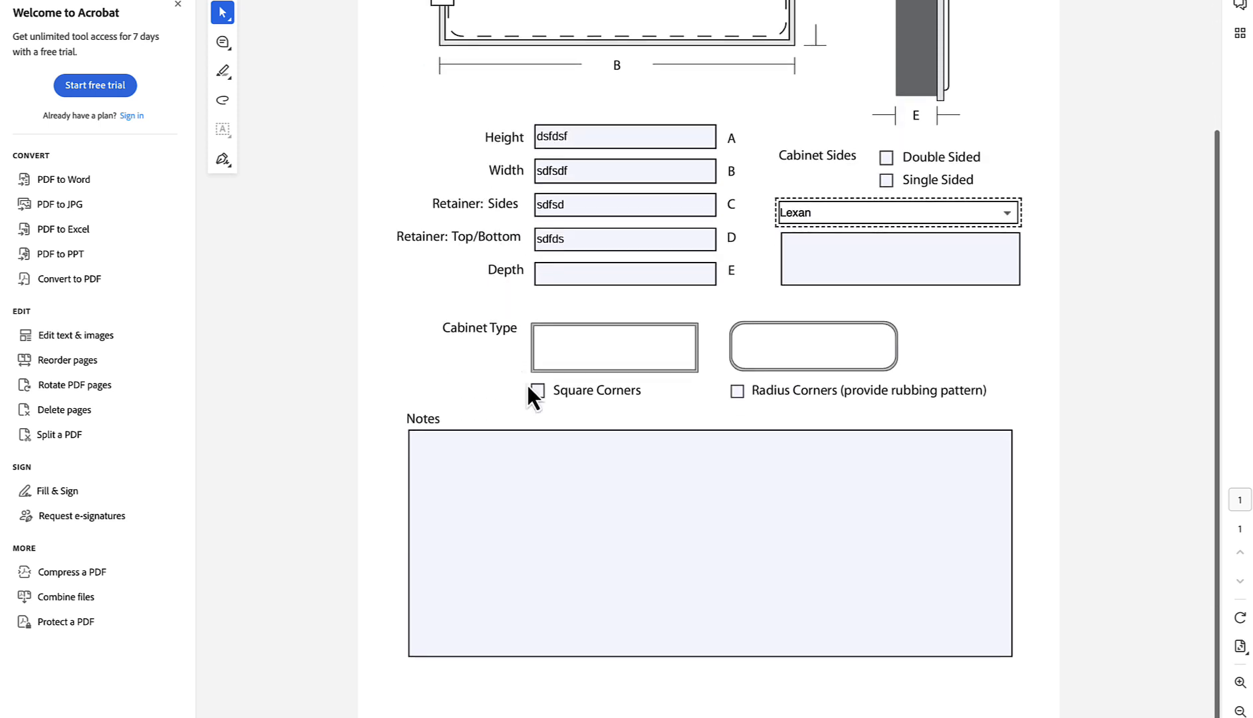
{"action": "left_click", "coordinate": [537, 390]}
{"action": "left_click", "coordinate": [537, 389]}
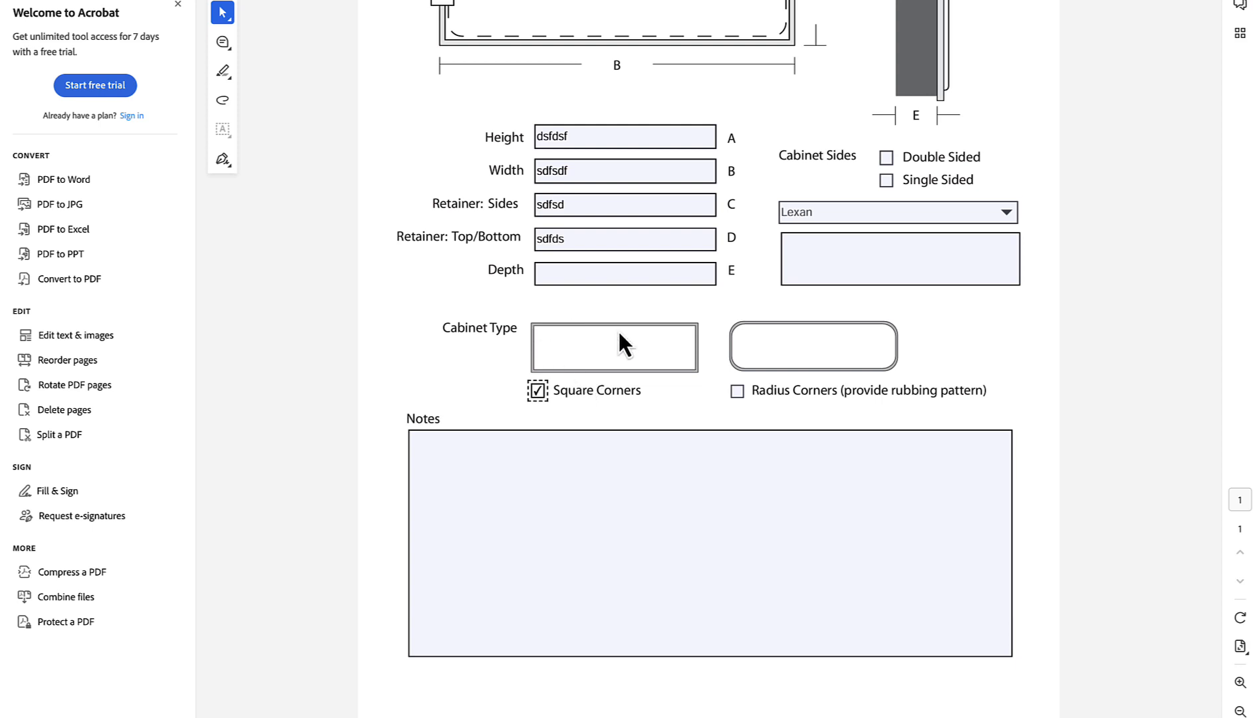
{"action": "left_click", "coordinate": [544, 468]}
{"action": "type", "text": "sdfs"}
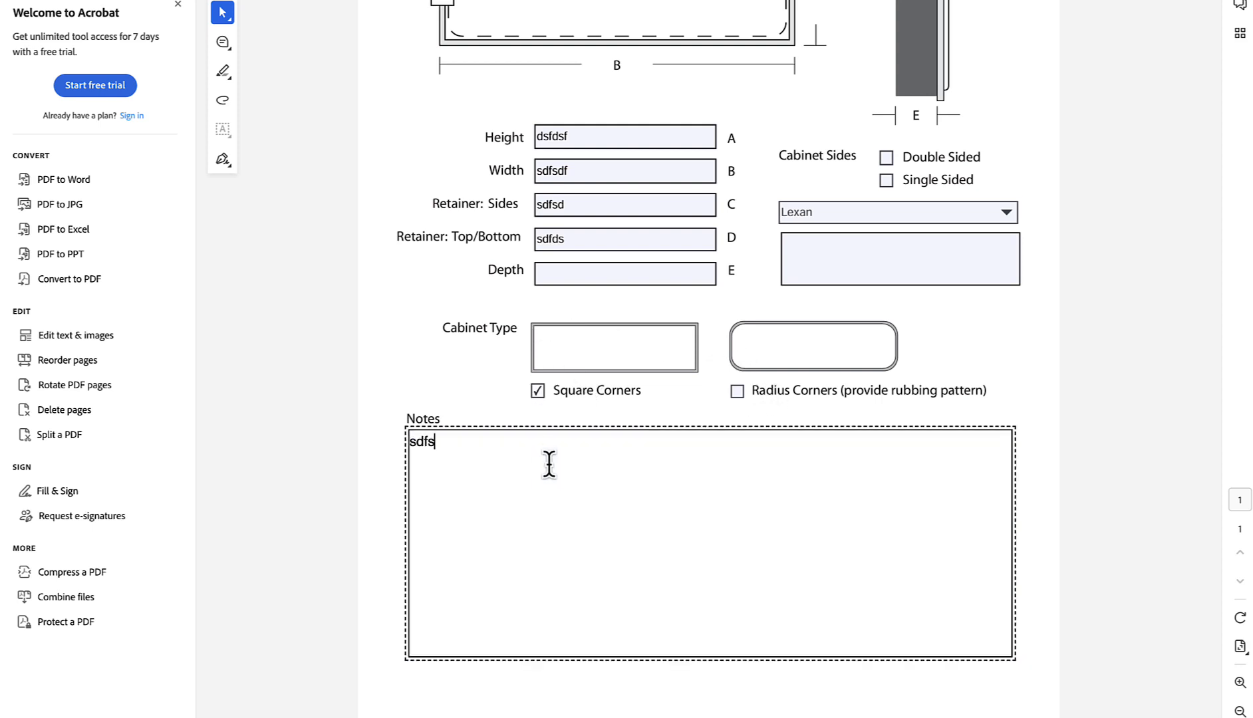
{"action": "scroll", "coordinate": [549, 464], "scroll_direction": "up", "scroll_amount": 4}
Step: Submit the survey to shoptracker.com, allowing the connection and acknowledging the success message
{"action": "left_click", "coordinate": [976, 35]}
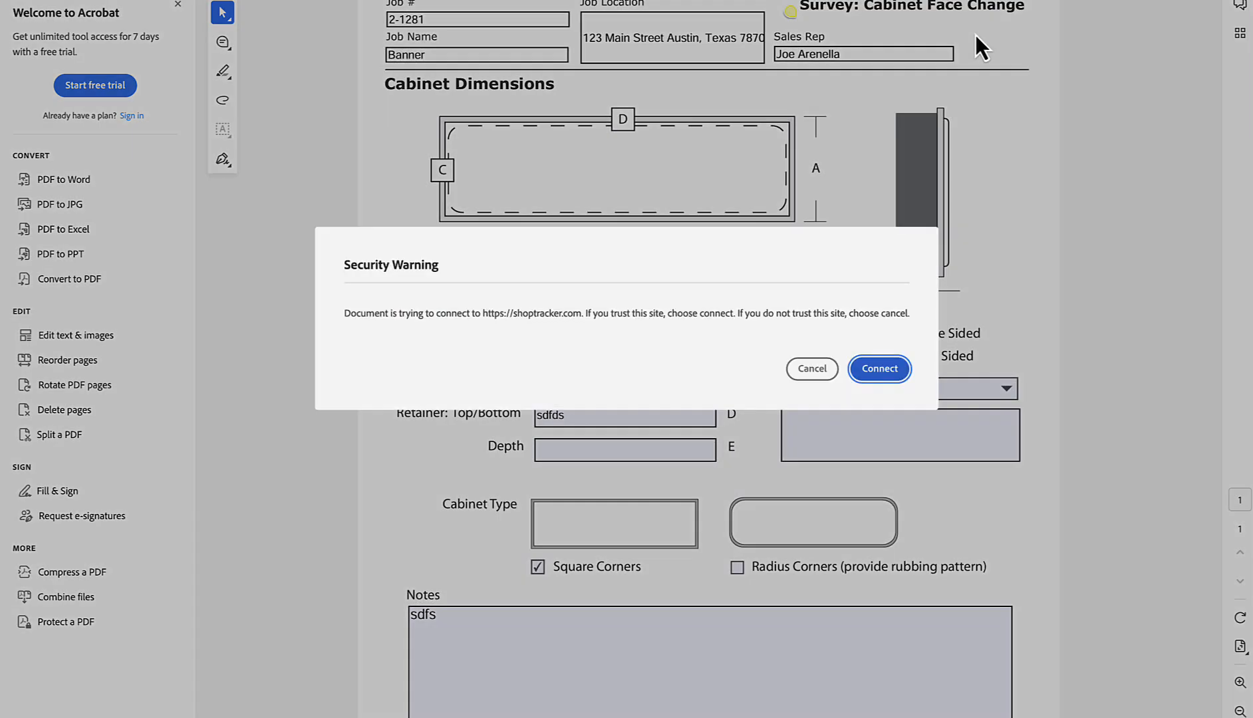
{"action": "left_click", "coordinate": [893, 379]}
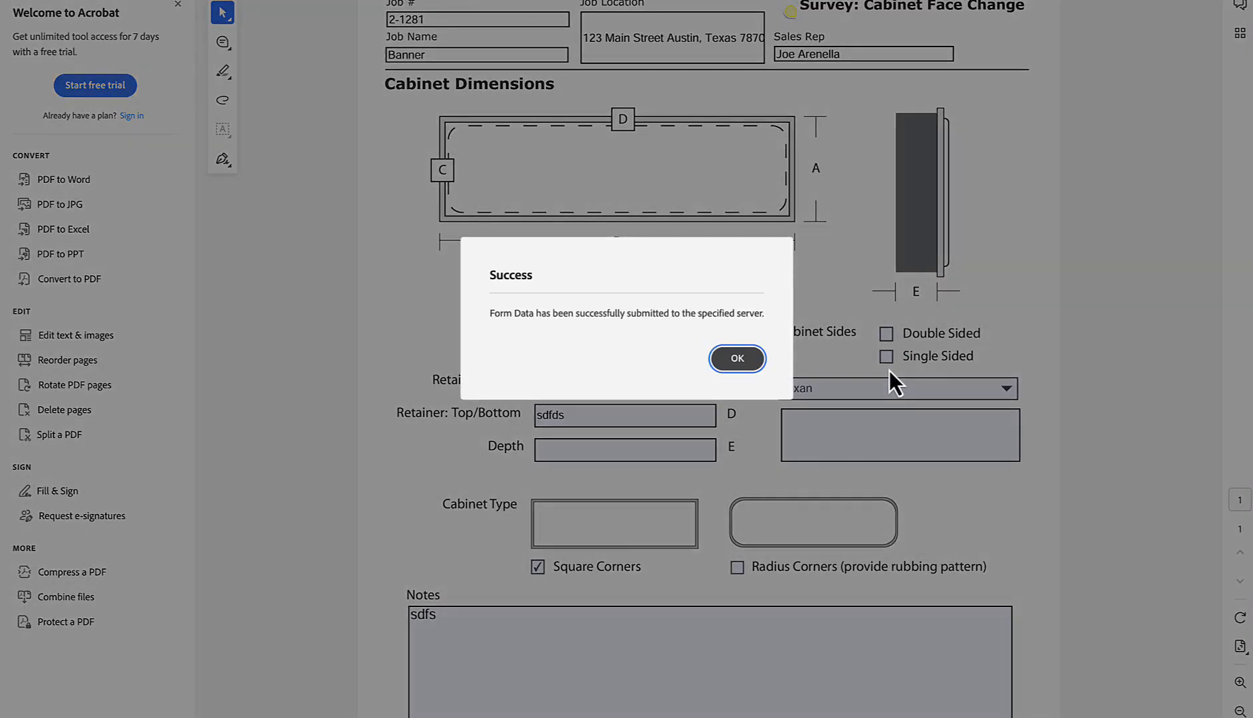
{"action": "left_click", "coordinate": [737, 359]}
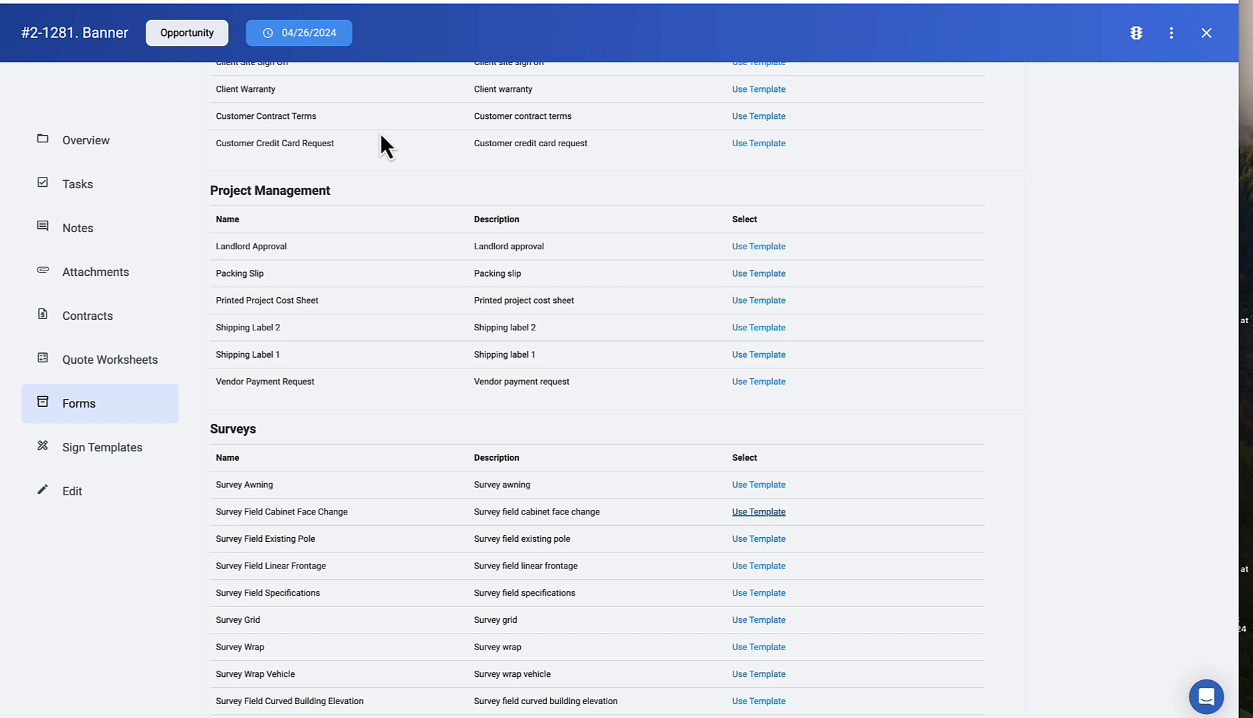
Step: Check that the submitted cabinet face survey is listed under Completed Forms
{"action": "scroll", "coordinate": [380, 132], "scroll_direction": "up", "scroll_amount": 15}
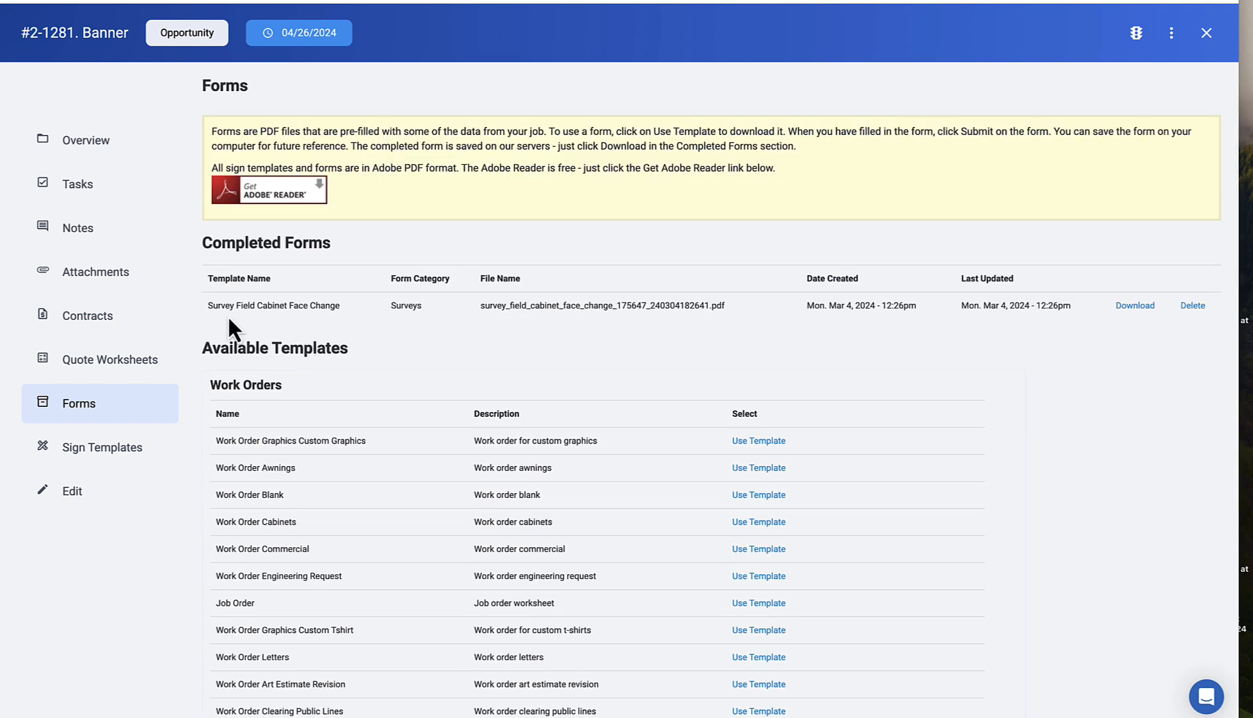
{"action": "left_click_drag", "start_coordinate": [210, 307], "coordinate": [424, 302]}
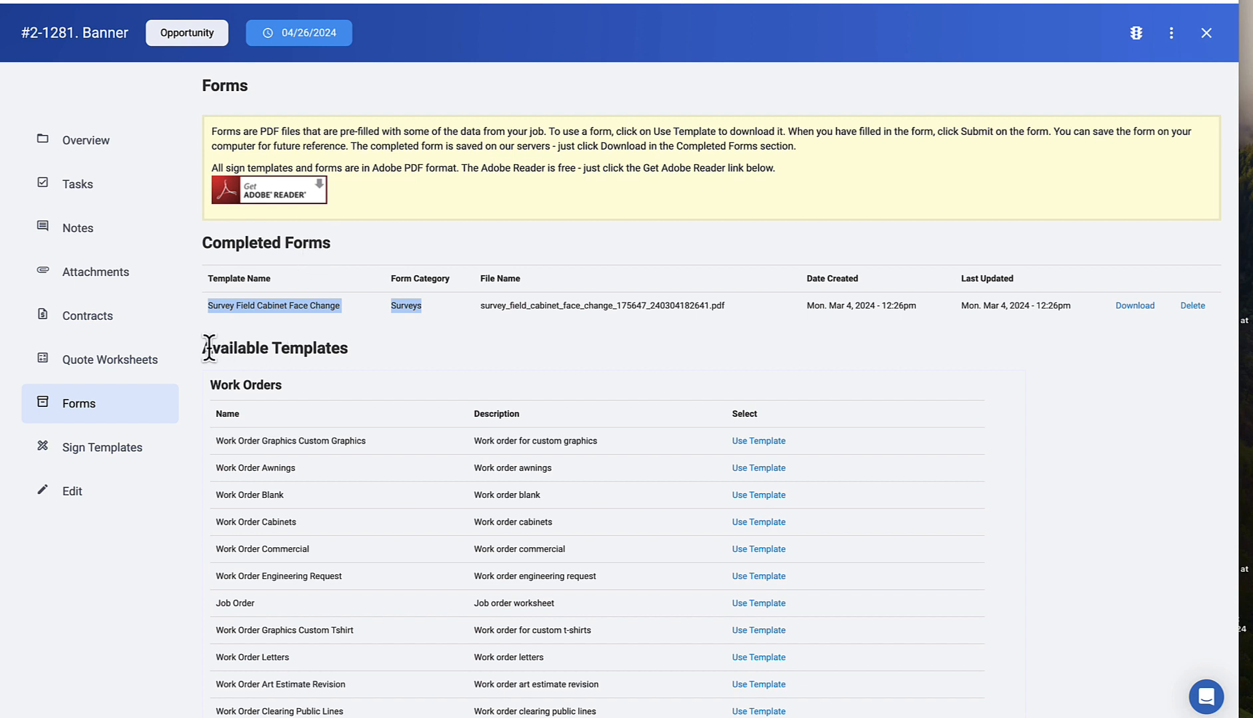
{"action": "left_click_drag", "start_coordinate": [200, 348], "coordinate": [364, 354]}
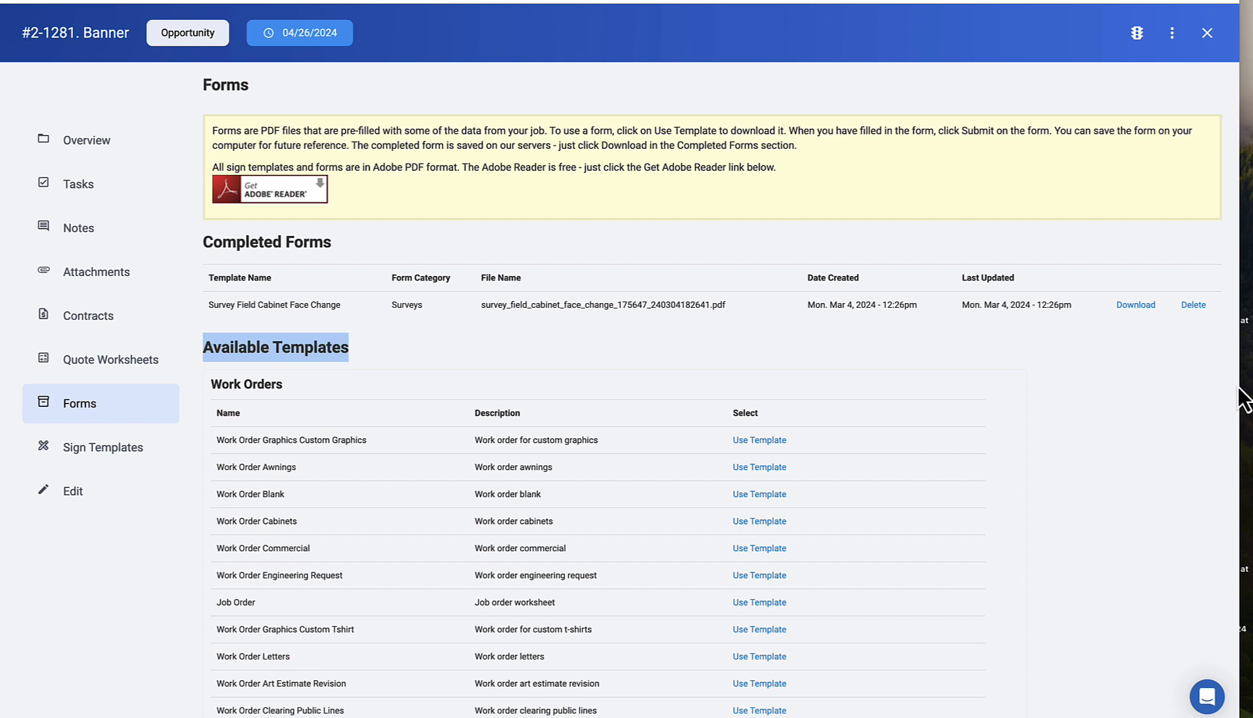
{"action": "left_click_drag", "start_coordinate": [1240, 385], "coordinate": [1252, 384]}
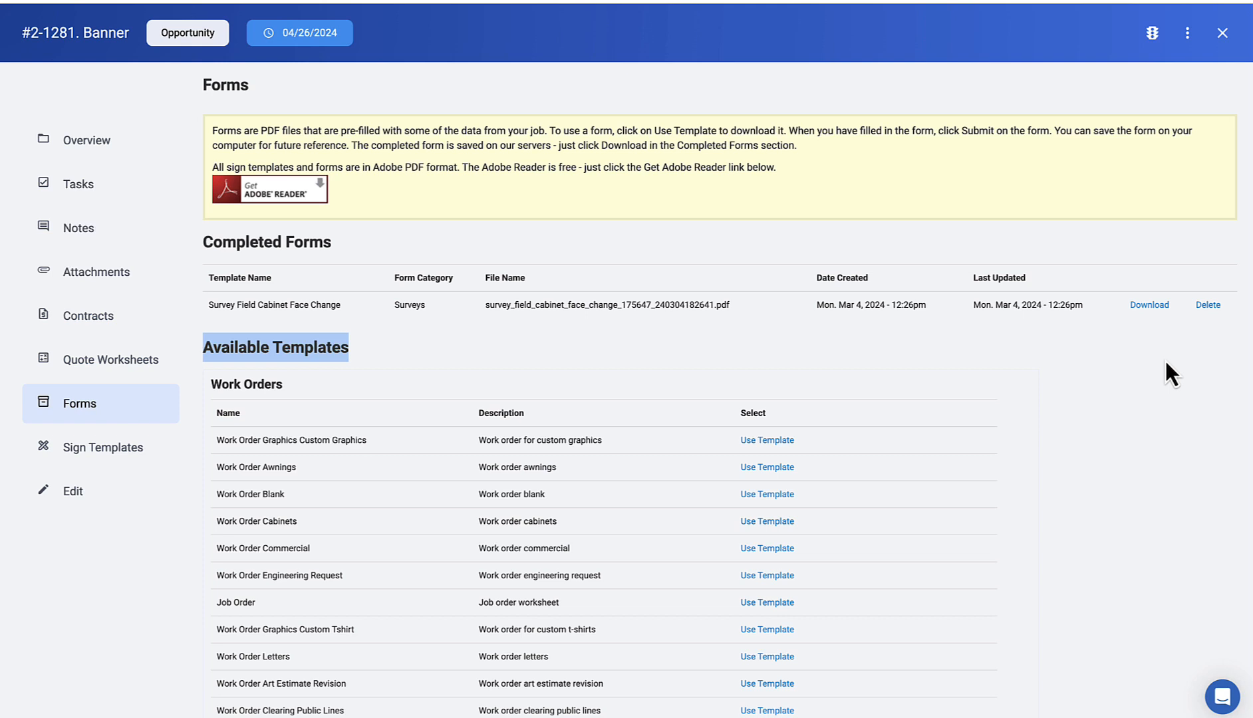
Step: Open the Survey Field Linear Frontage template from the Surveys templates
{"action": "scroll", "coordinate": [900, 421], "scroll_direction": "down", "scroll_amount": 5}
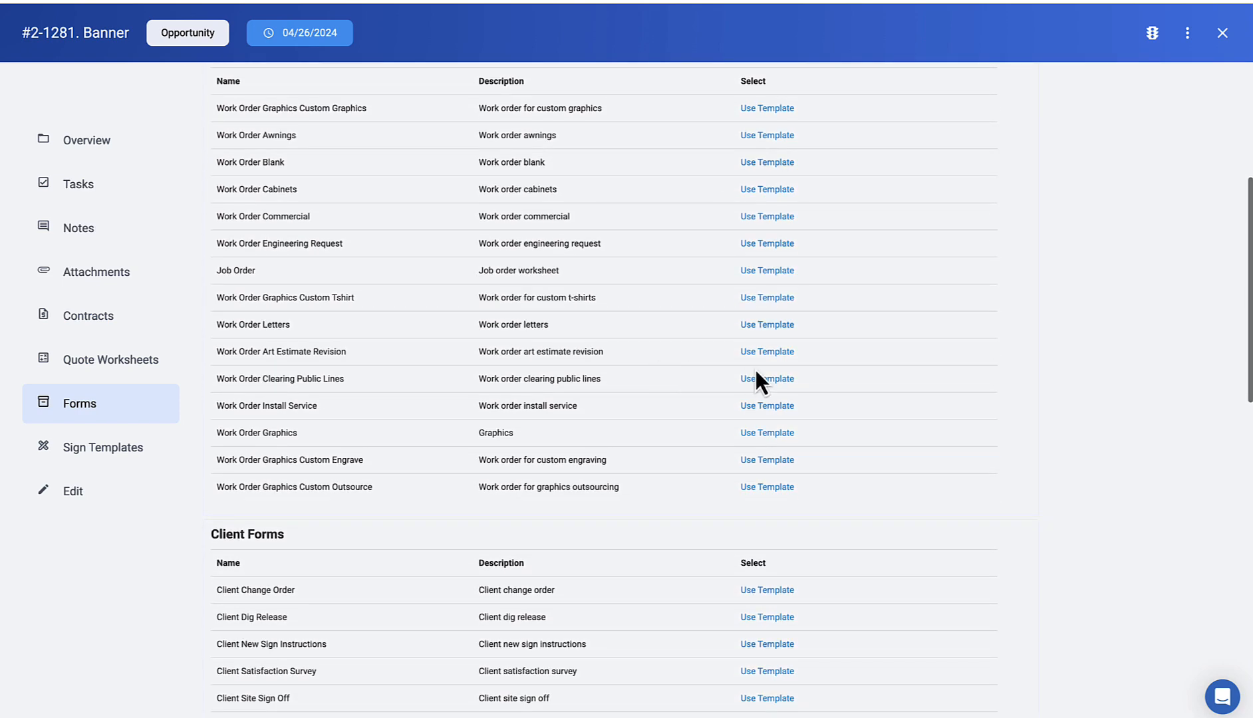
{"action": "left_click", "coordinate": [765, 355]}
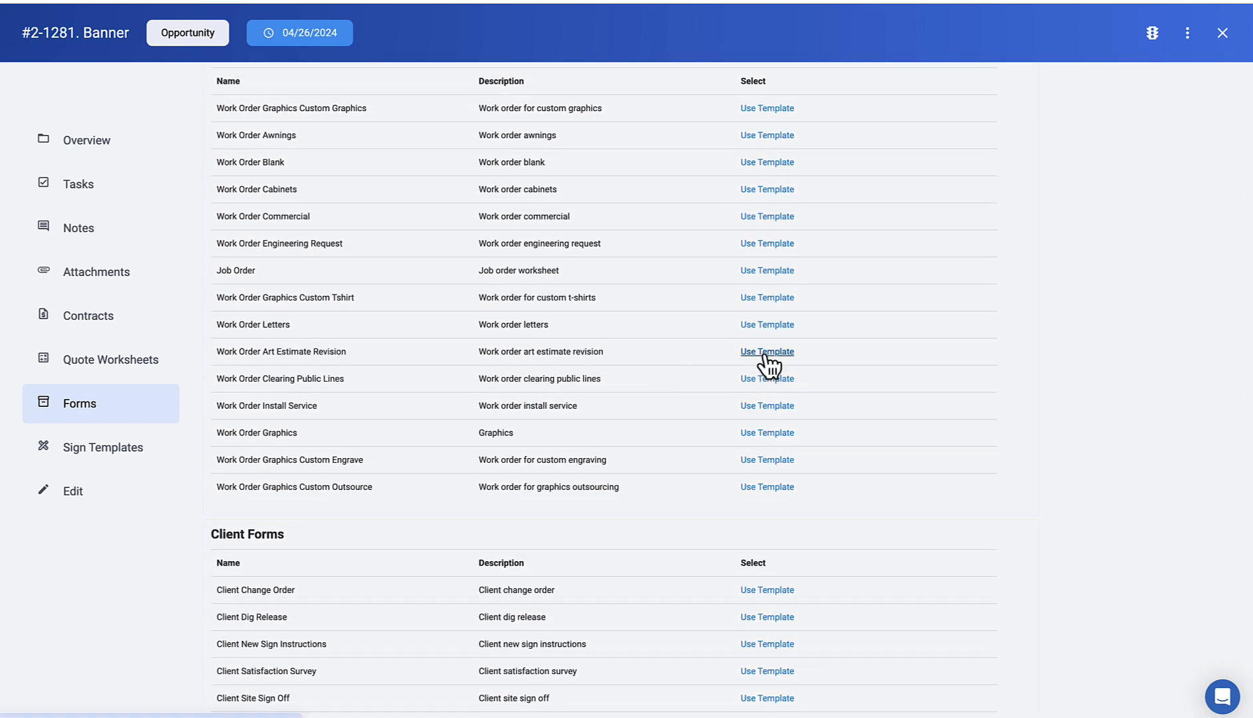
{"action": "scroll", "coordinate": [765, 359], "scroll_direction": "down", "scroll_amount": 8}
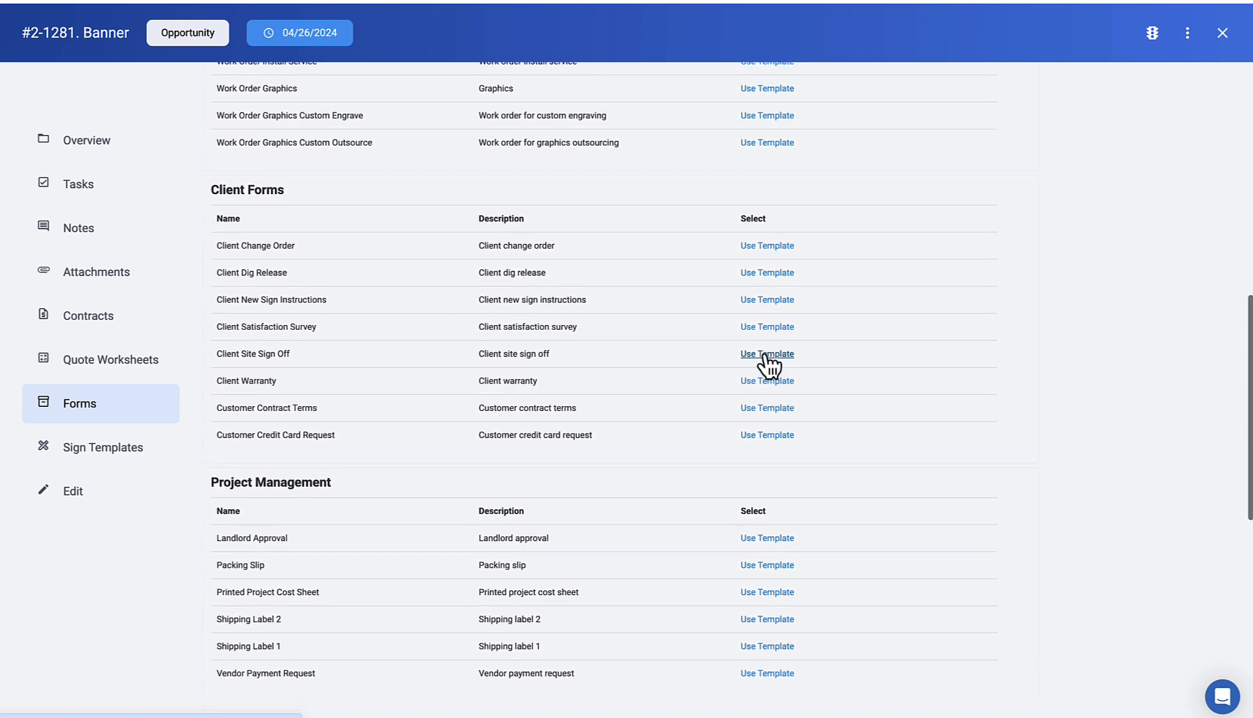
{"action": "scroll", "coordinate": [765, 363], "scroll_direction": "down", "scroll_amount": 5}
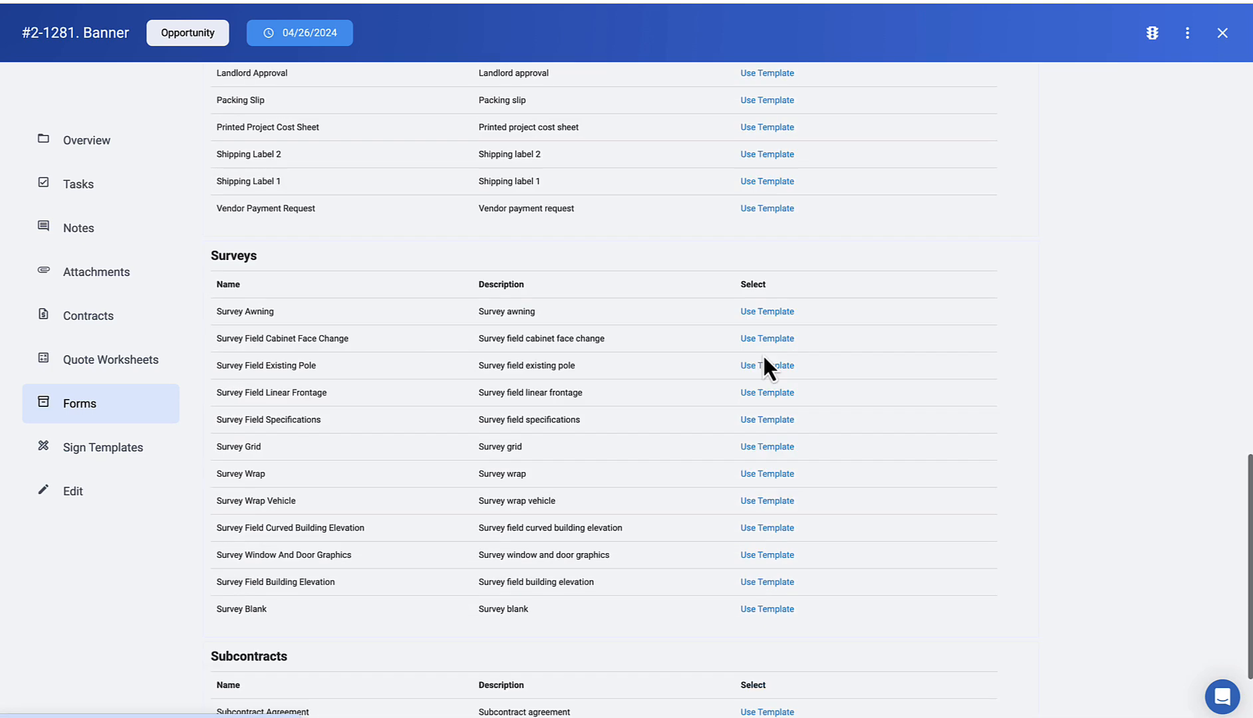
{"action": "left_click", "coordinate": [766, 392]}
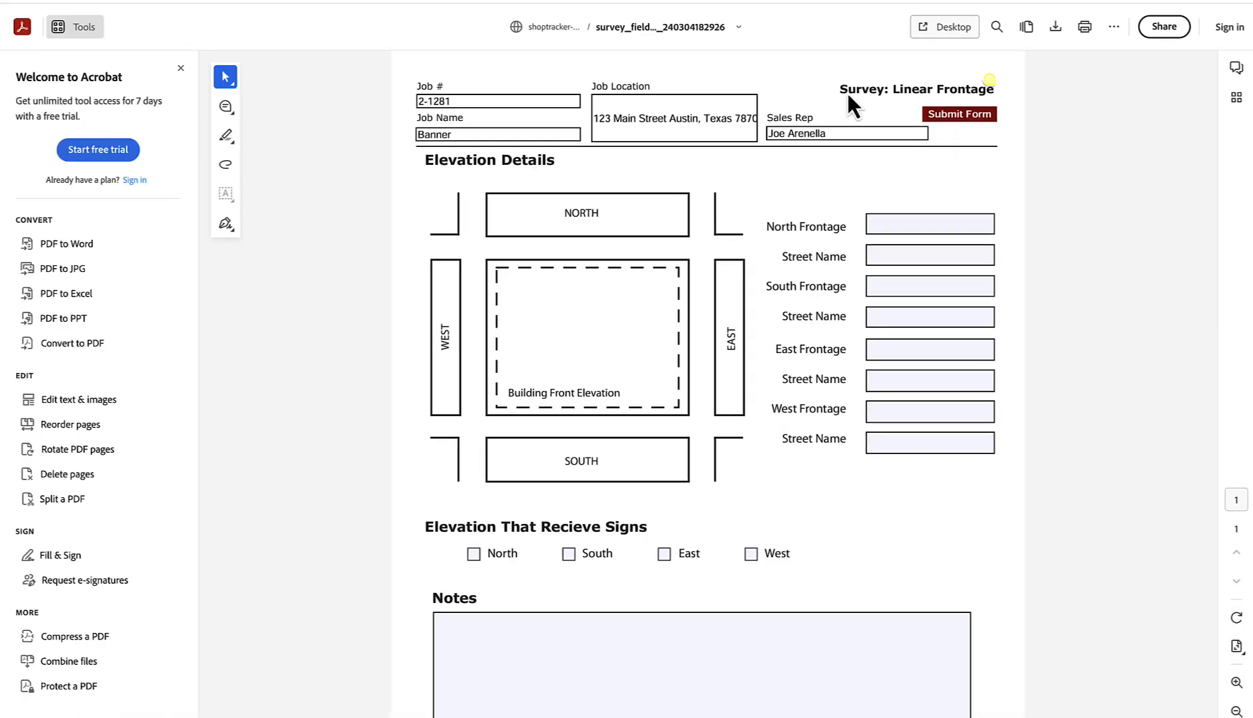
Step: Submit the Linear Frontage form for job 2-1281, allowing the connection and confirming success
{"action": "left_click", "coordinate": [928, 117]}
{"action": "left_click", "coordinate": [870, 400]}
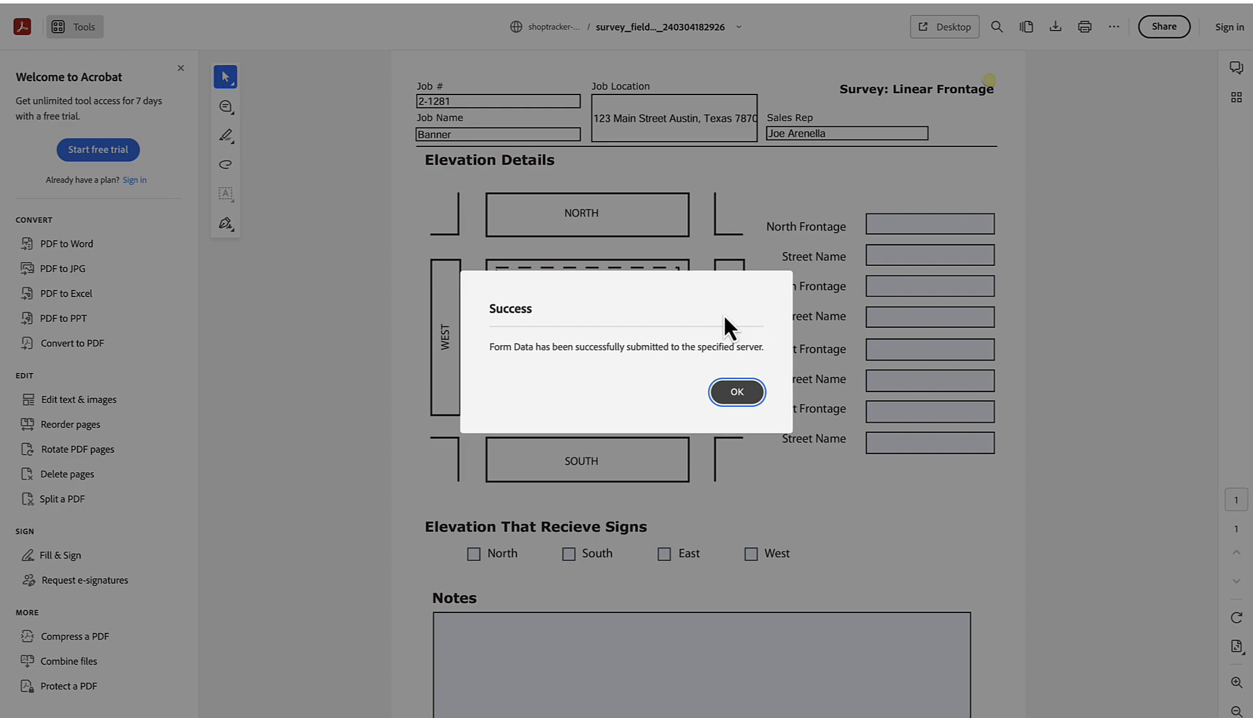
{"action": "left_click", "coordinate": [742, 394]}
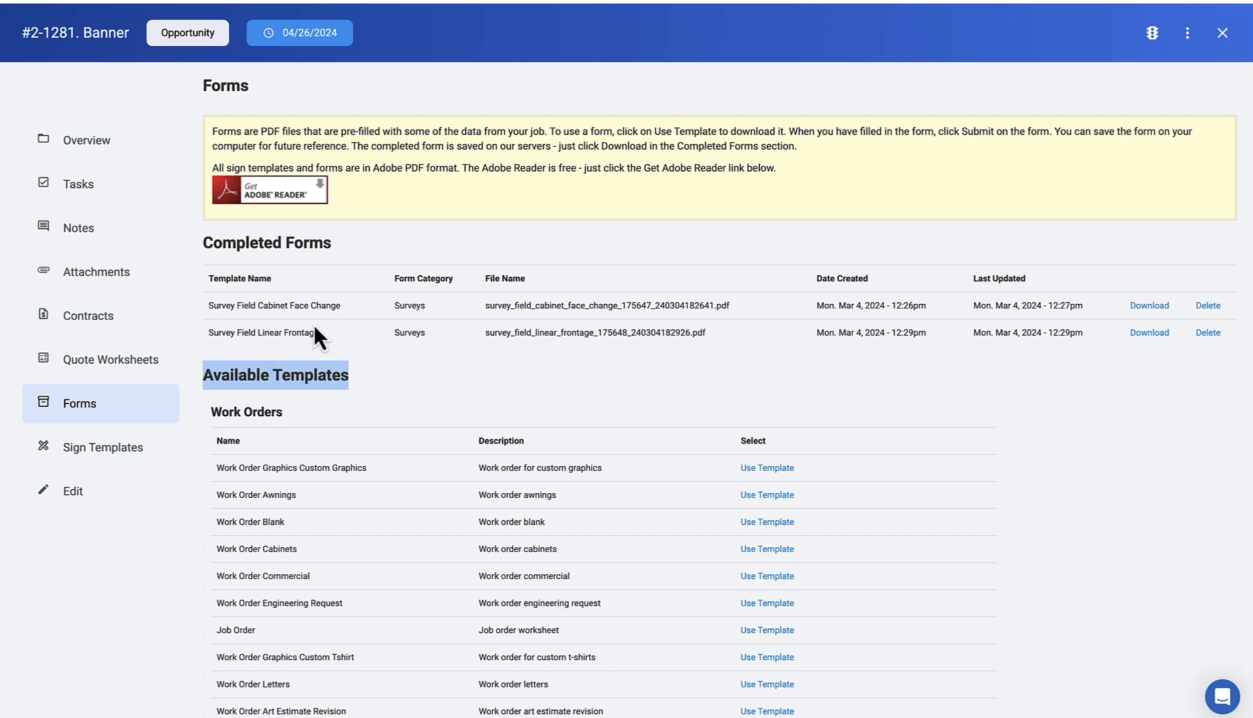
Step: Confirm both surveys appear under Completed Forms, then go to Sign Templates
{"action": "scroll", "coordinate": [314, 325], "scroll_direction": "down", "scroll_amount": 1}
{"action": "left_click", "coordinate": [103, 449]}
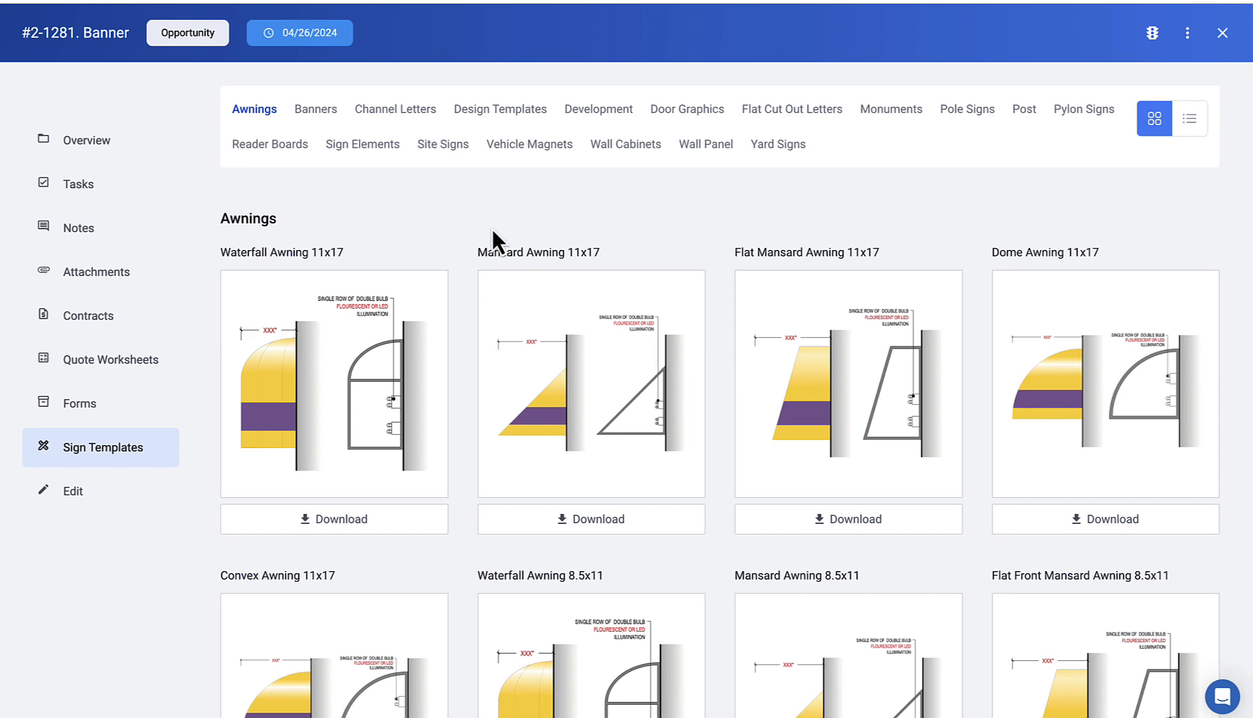
Step: Preview the Banner 4x6 11x17 template, then return to the template gallery
{"action": "left_click", "coordinate": [318, 110]}
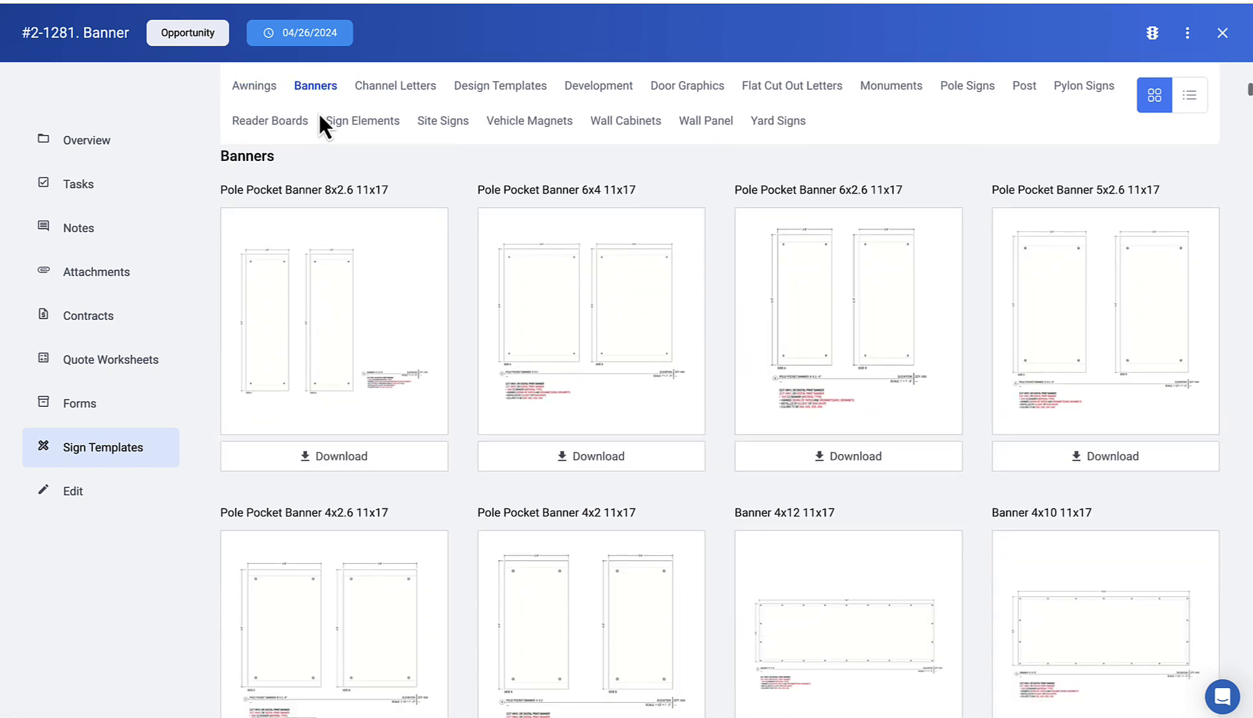
{"action": "scroll", "coordinate": [404, 366], "scroll_direction": "down", "scroll_amount": 1}
{"action": "scroll", "coordinate": [405, 366], "scroll_direction": "down", "scroll_amount": 7}
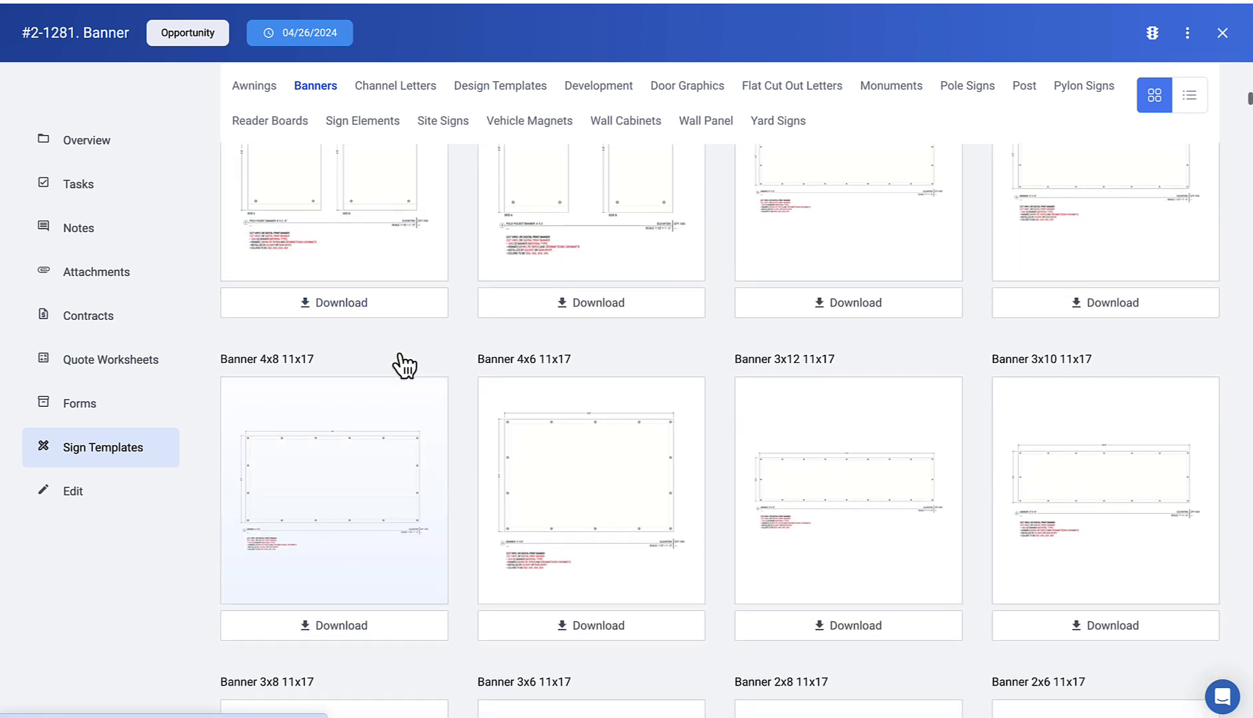
{"action": "left_click", "coordinate": [604, 417]}
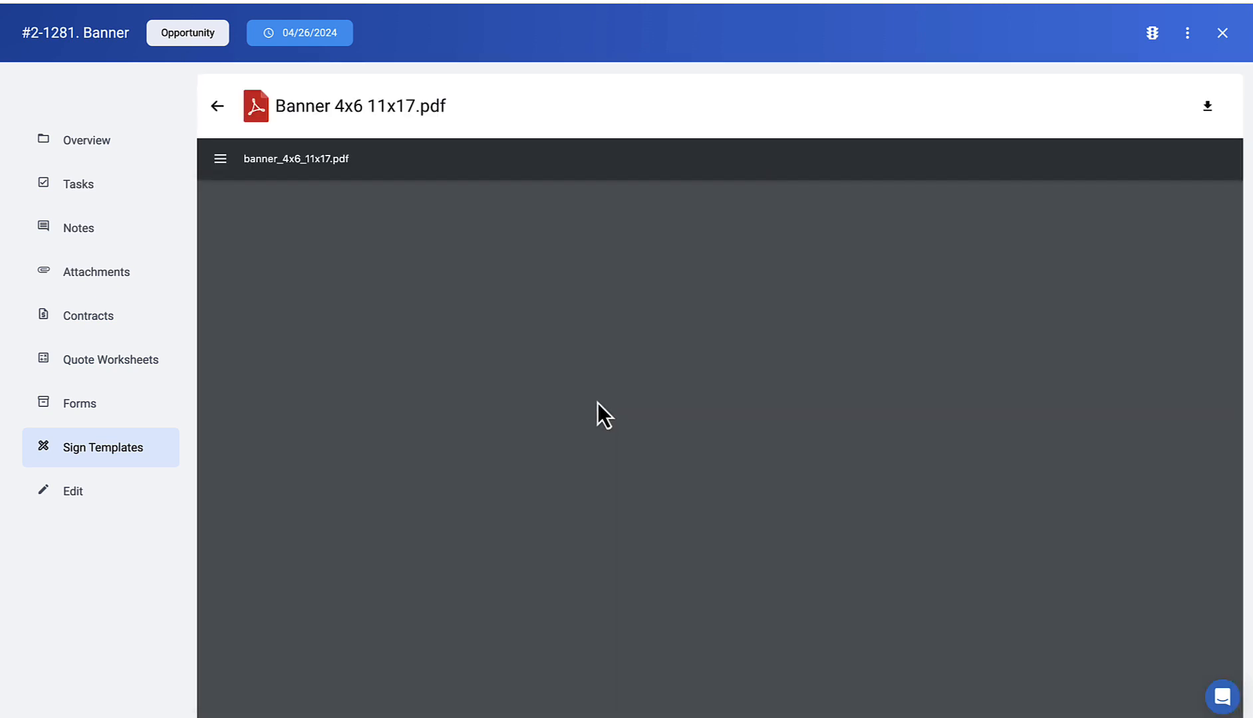
{"action": "scroll", "coordinate": [592, 396], "scroll_direction": "down", "scroll_amount": 2}
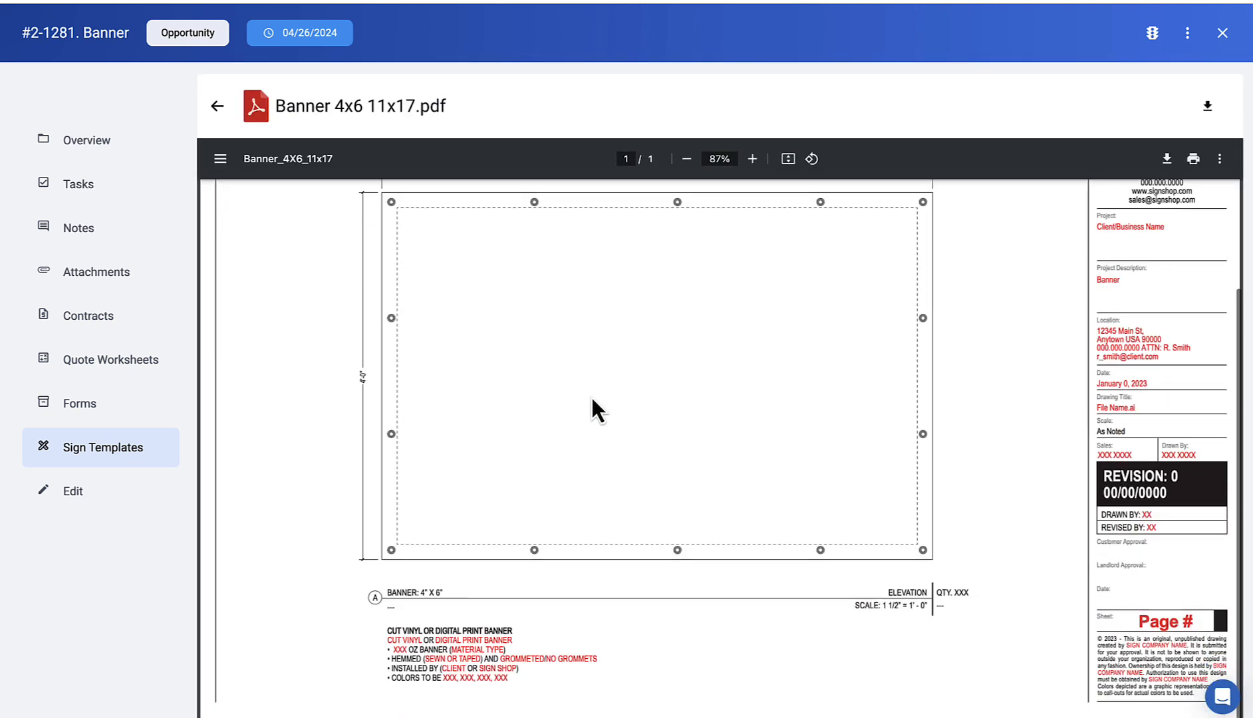
{"action": "scroll", "coordinate": [591, 395], "scroll_direction": "up", "scroll_amount": 2}
{"action": "left_click", "coordinate": [217, 107]}
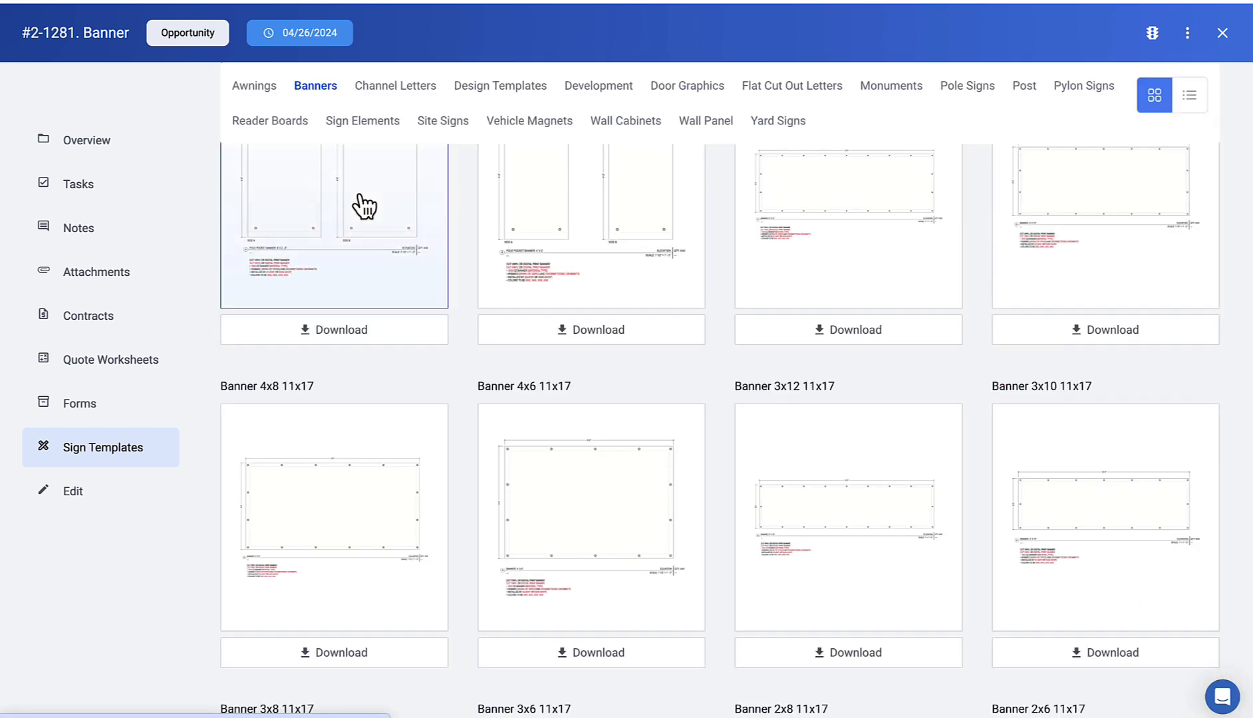
{"action": "scroll", "coordinate": [523, 268], "scroll_direction": "down", "scroll_amount": 15}
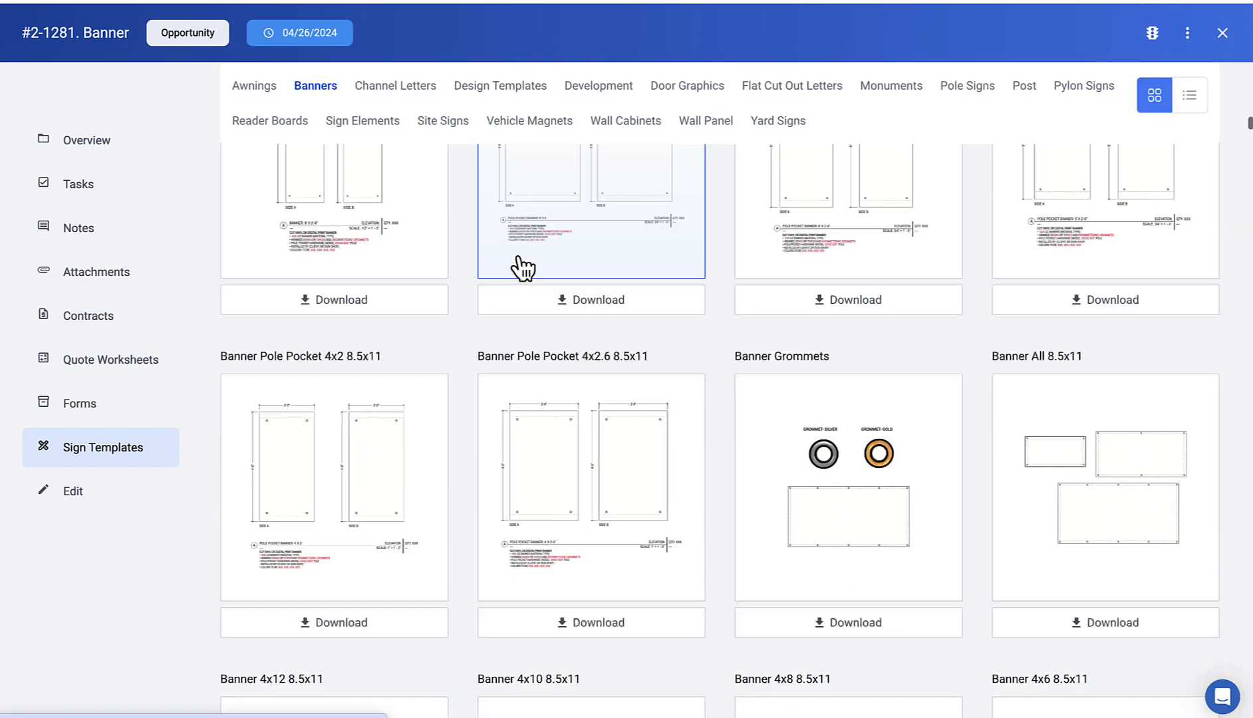
{"action": "scroll", "coordinate": [521, 269], "scroll_direction": "up", "scroll_amount": 20}
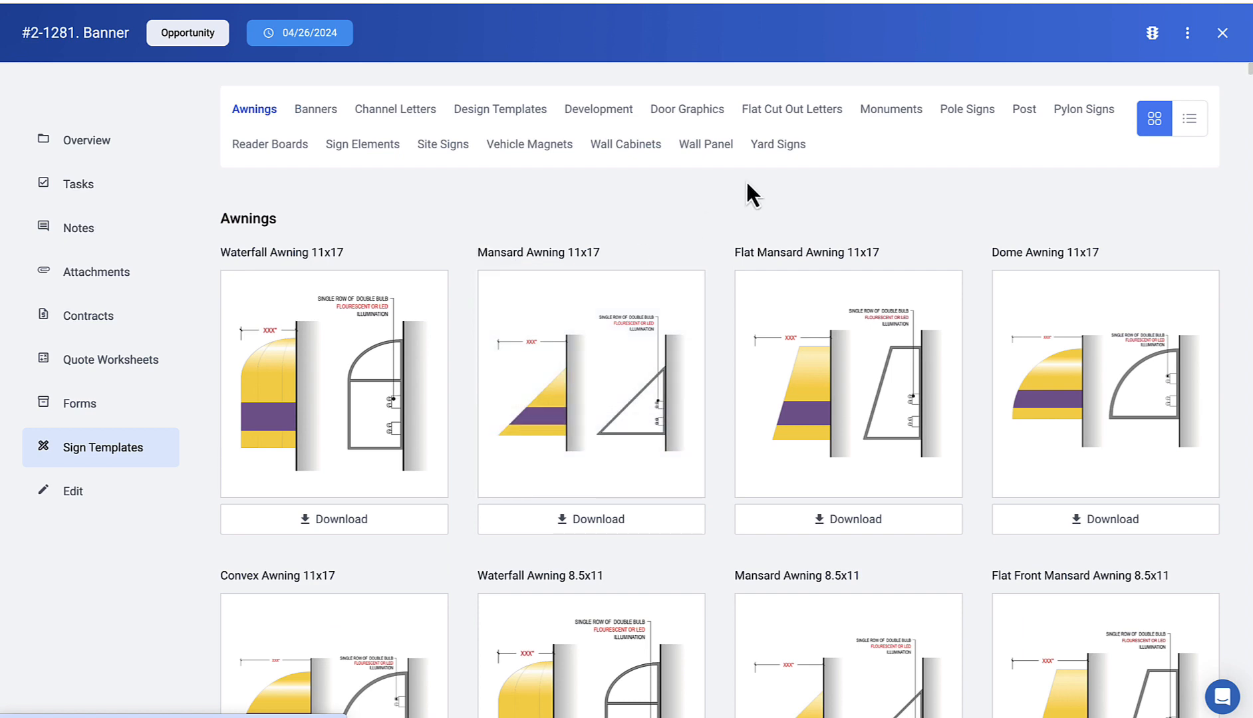
Step: Browse Yard Signs, Flat Cut Out Letters and Channel Letters, then open Monuments Rout-out Led Concrete 11x17
{"action": "left_click", "coordinate": [777, 145]}
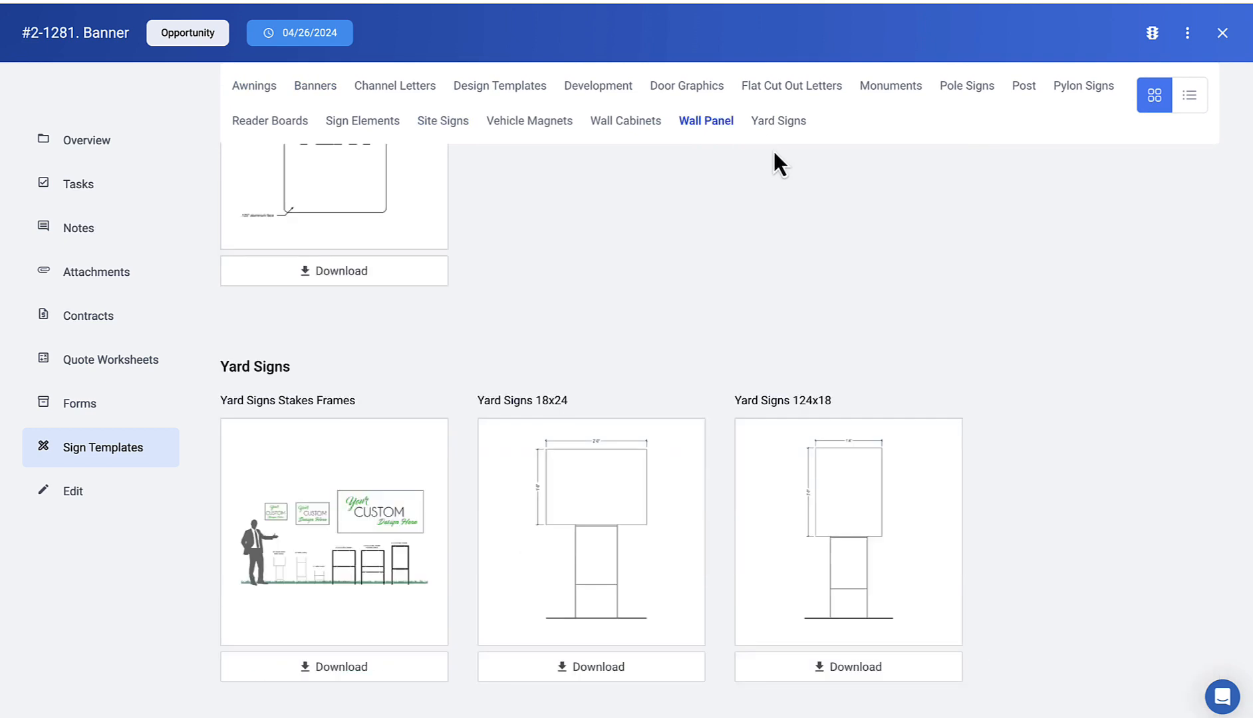
{"action": "scroll", "coordinate": [770, 181], "scroll_direction": "up", "scroll_amount": 2}
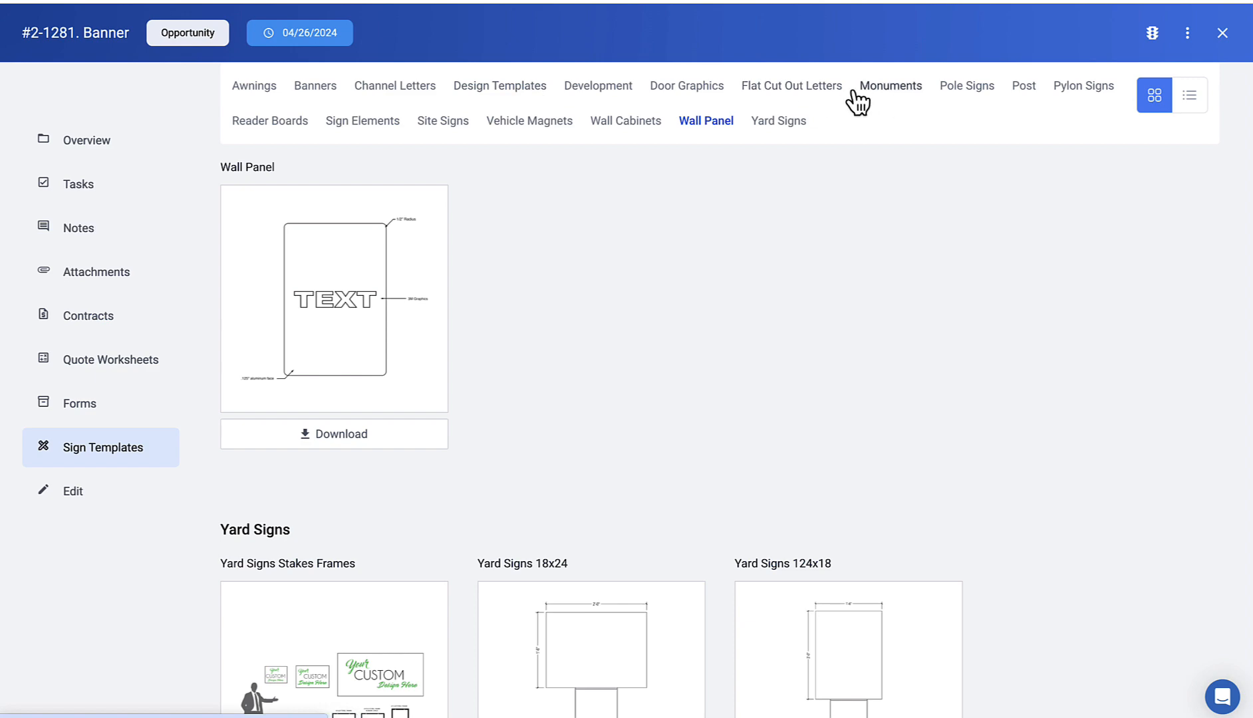
{"action": "left_click", "coordinate": [817, 100]}
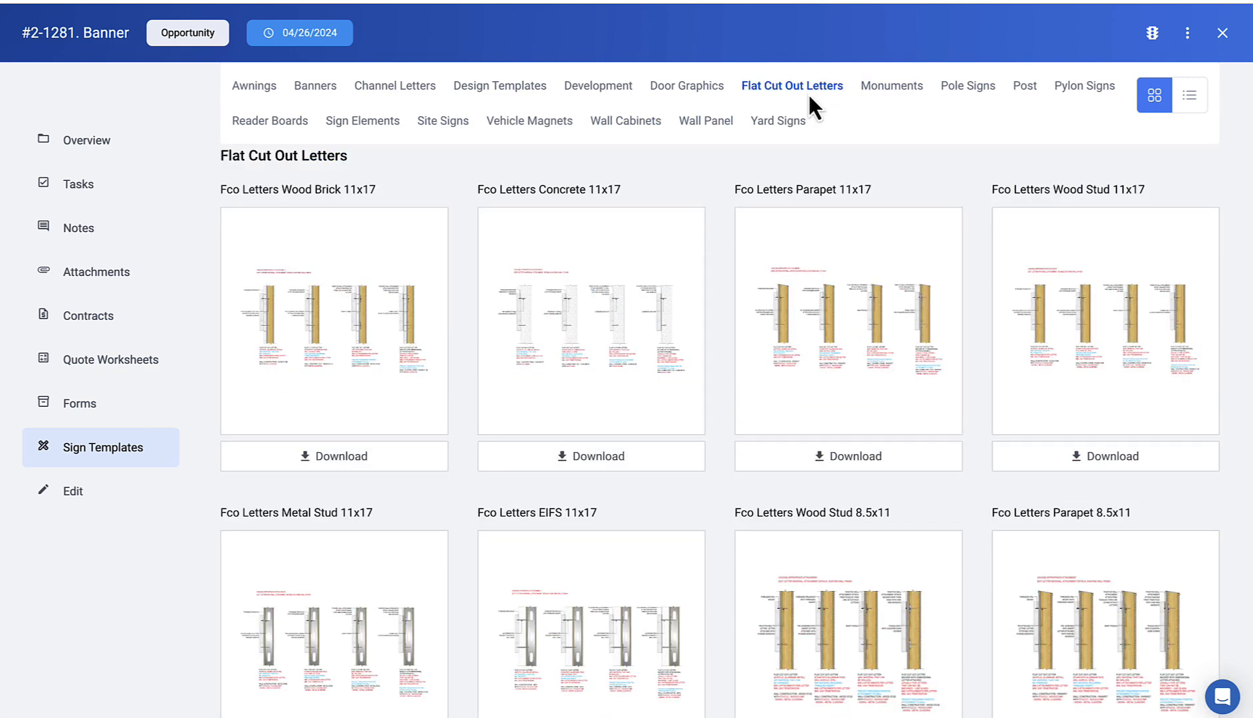
{"action": "left_click", "coordinate": [418, 93]}
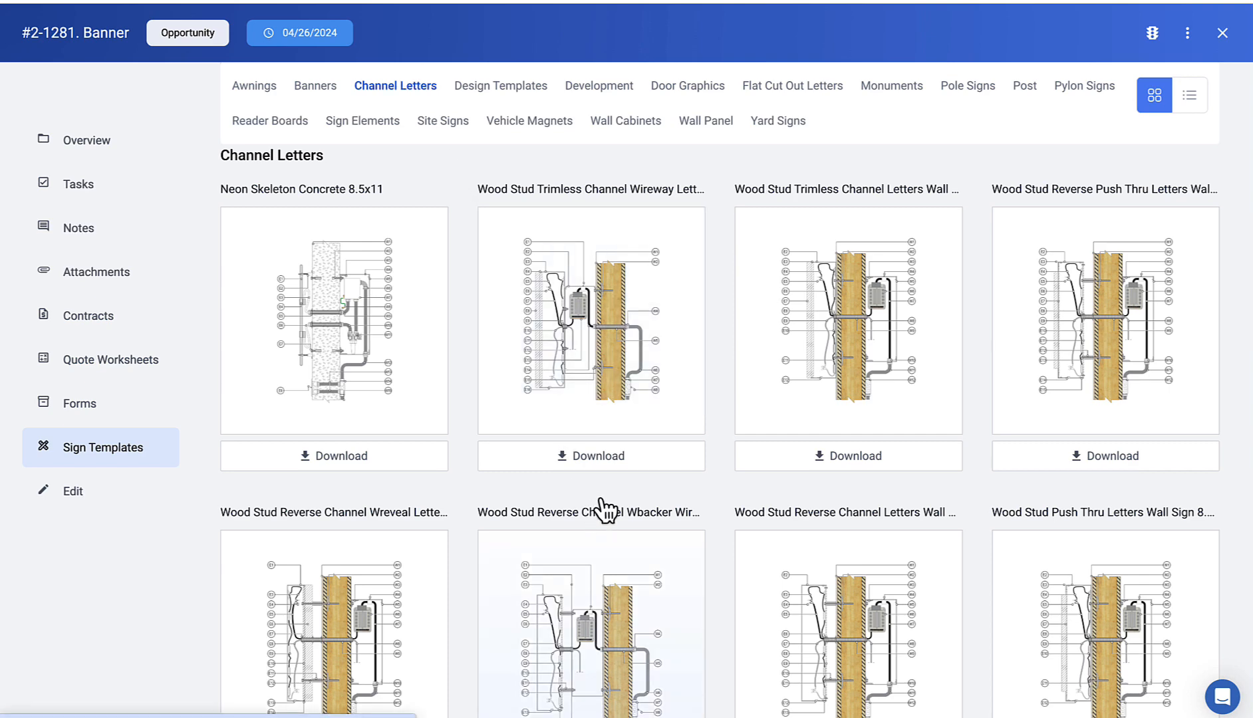
{"action": "scroll", "coordinate": [610, 509], "scroll_direction": "down", "scroll_amount": 3}
{"action": "scroll", "coordinate": [831, 469], "scroll_direction": "down", "scroll_amount": 5}
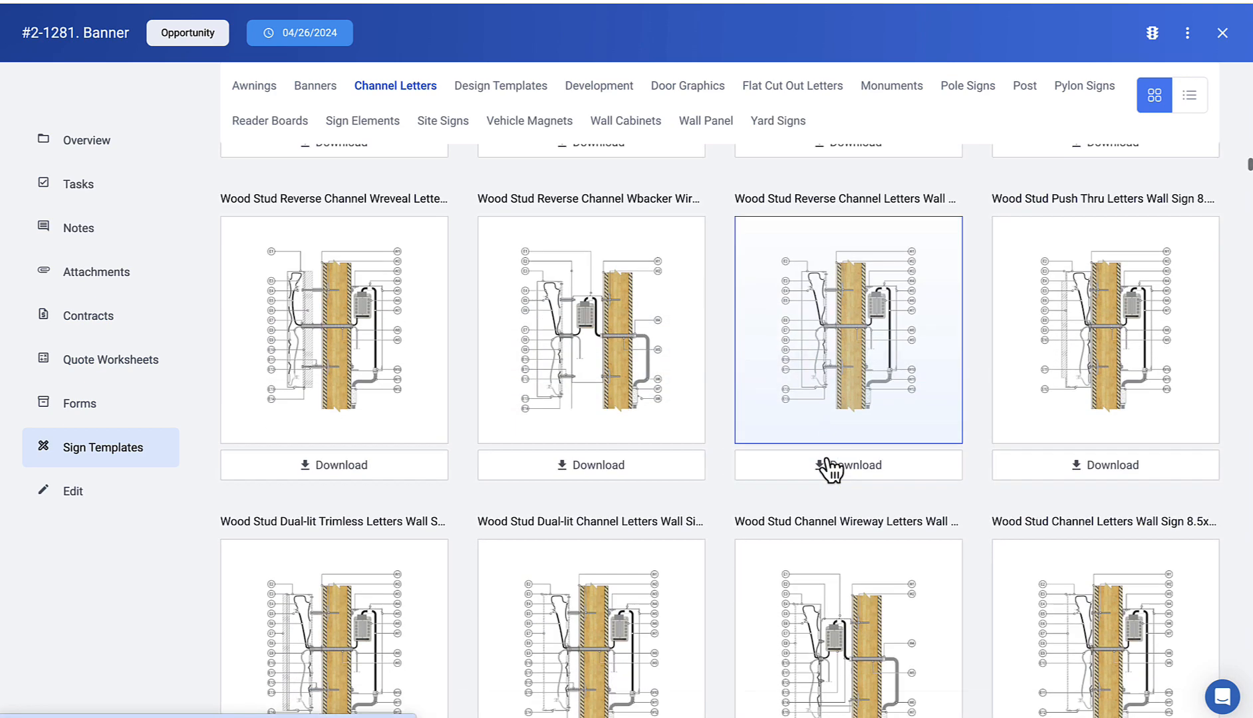
{"action": "scroll", "coordinate": [750, 464], "scroll_direction": "up", "scroll_amount": 15}
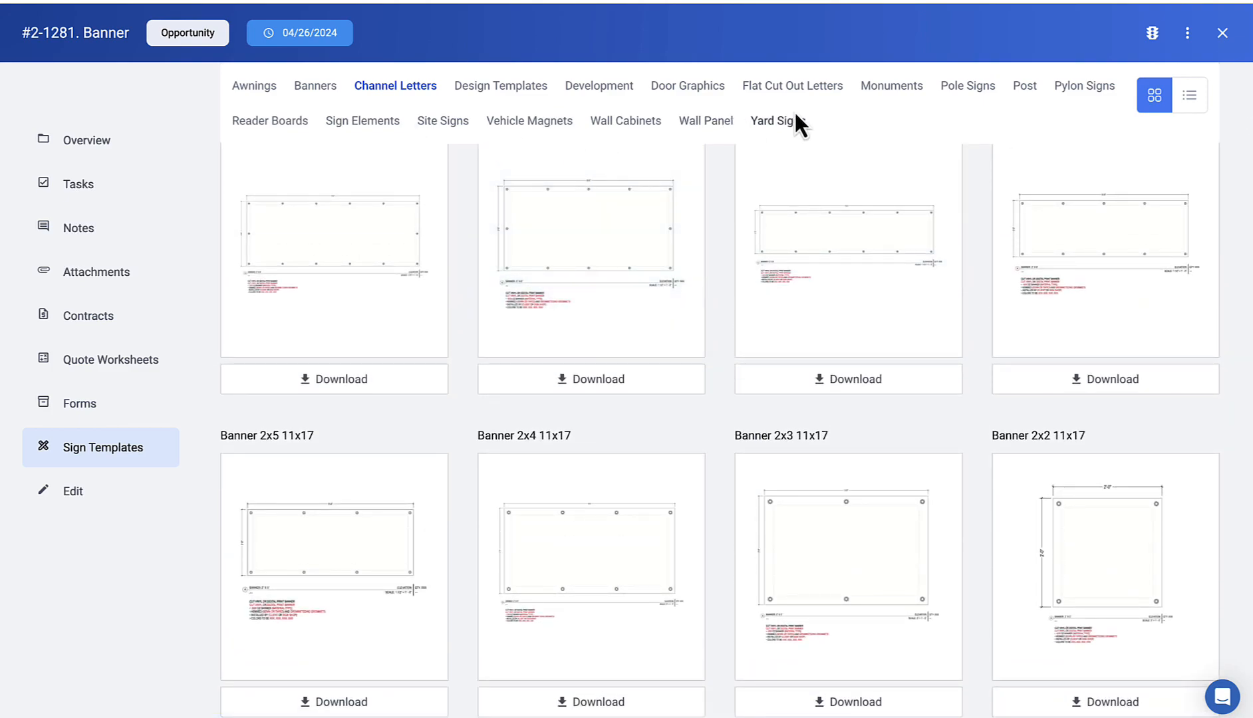
{"action": "left_click", "coordinate": [888, 95]}
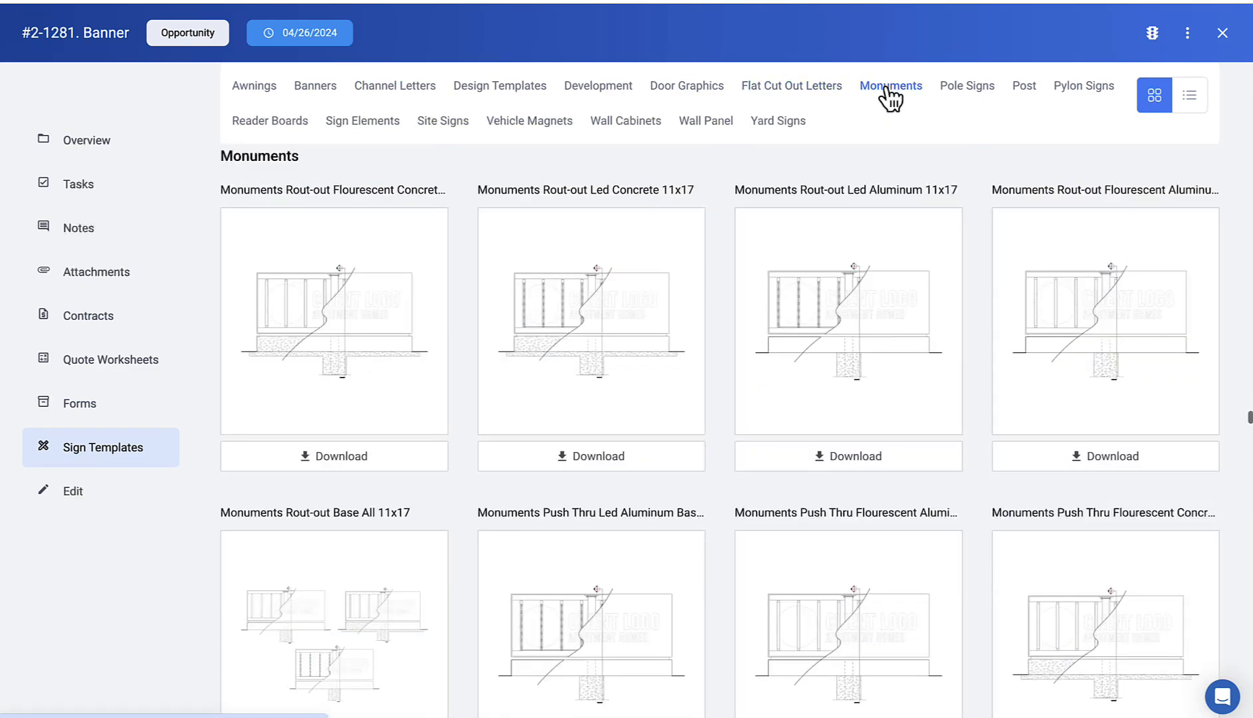
{"action": "left_click", "coordinate": [619, 347]}
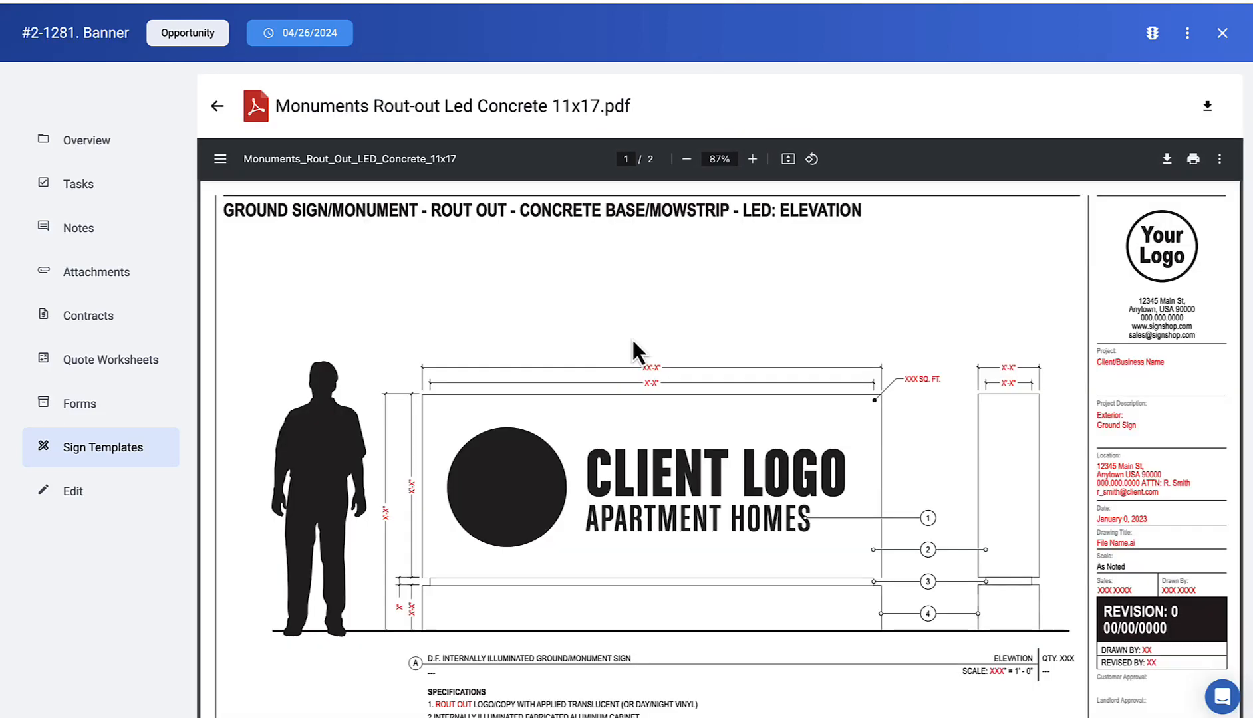
{"action": "scroll", "coordinate": [632, 340], "scroll_direction": "down", "scroll_amount": 8}
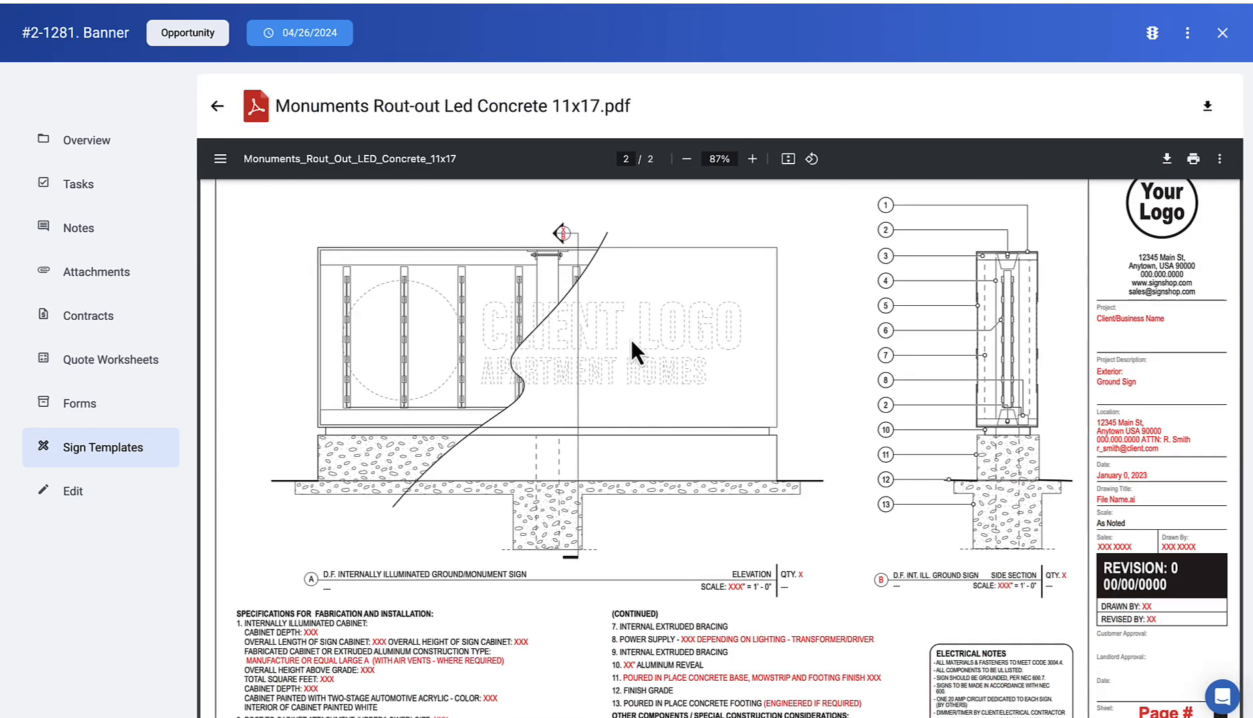
{"action": "scroll", "coordinate": [632, 341], "scroll_direction": "up", "scroll_amount": 10}
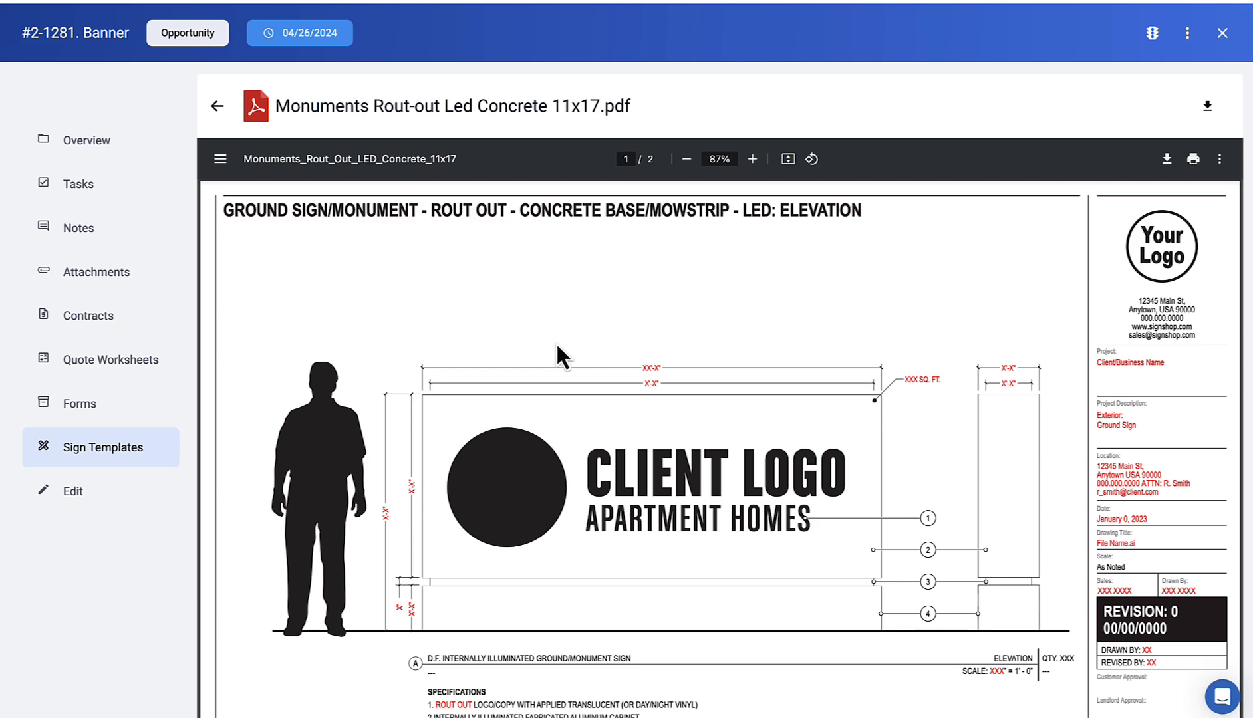
{"action": "scroll", "coordinate": [556, 342], "scroll_direction": "down", "scroll_amount": 10}
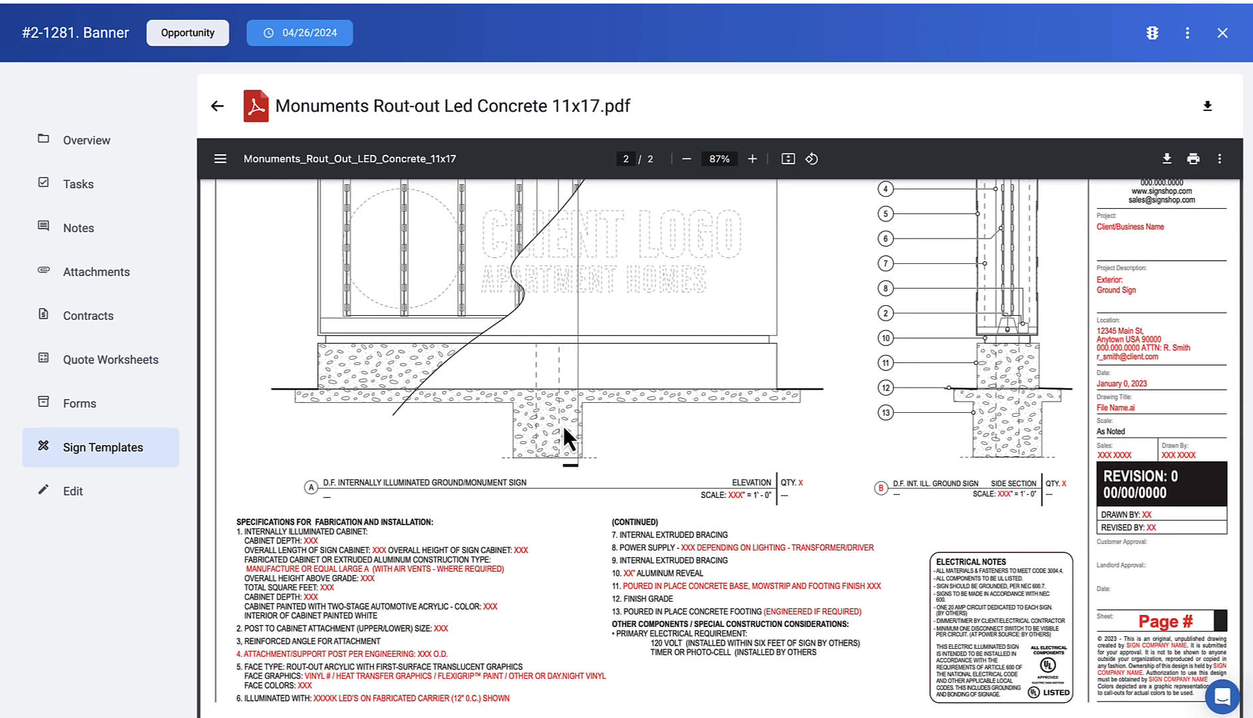
{"action": "scroll", "coordinate": [553, 396], "scroll_direction": "up", "scroll_amount": 10}
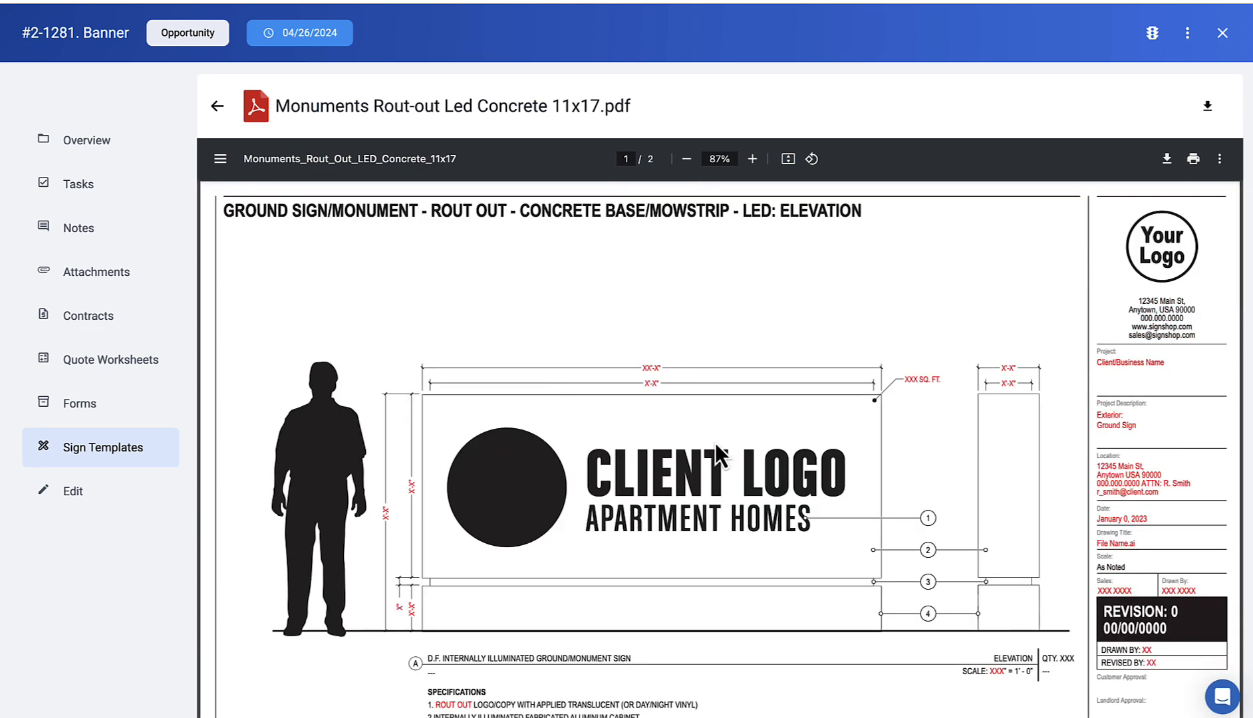
Step: Open the Banner job's Contracts list and create a New Contract
{"action": "left_click", "coordinate": [105, 328]}
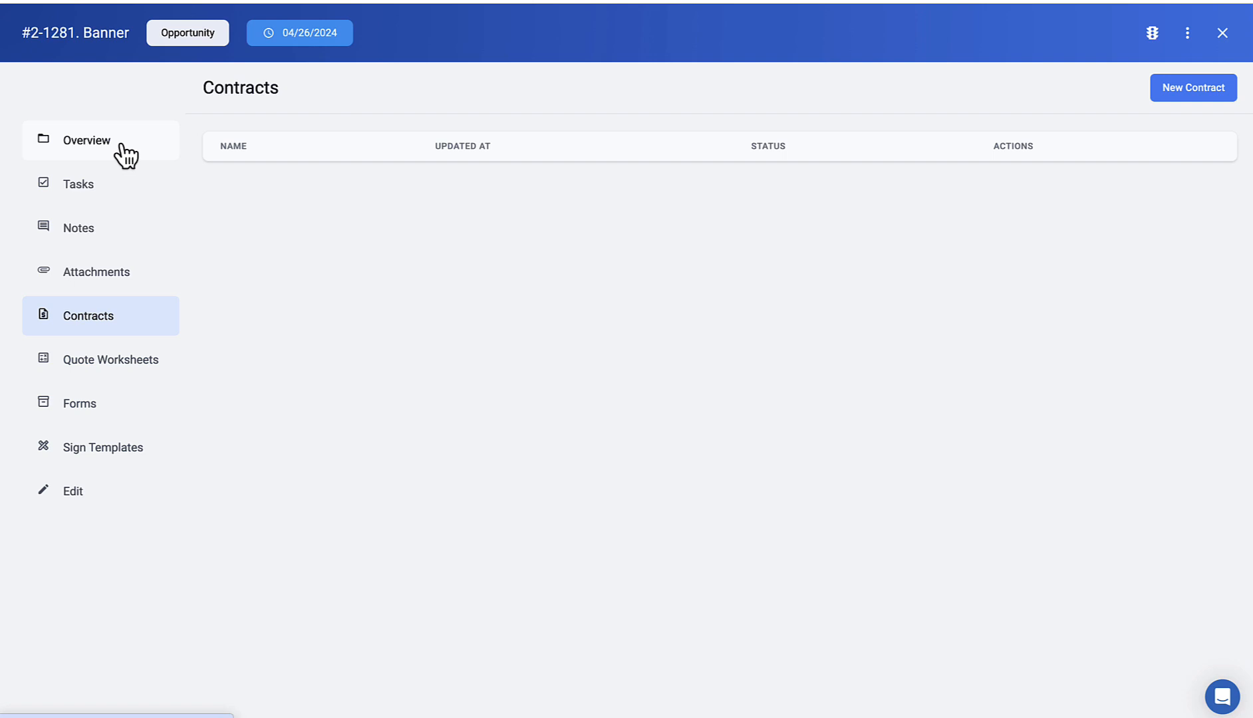
{"action": "left_click", "coordinate": [1205, 91]}
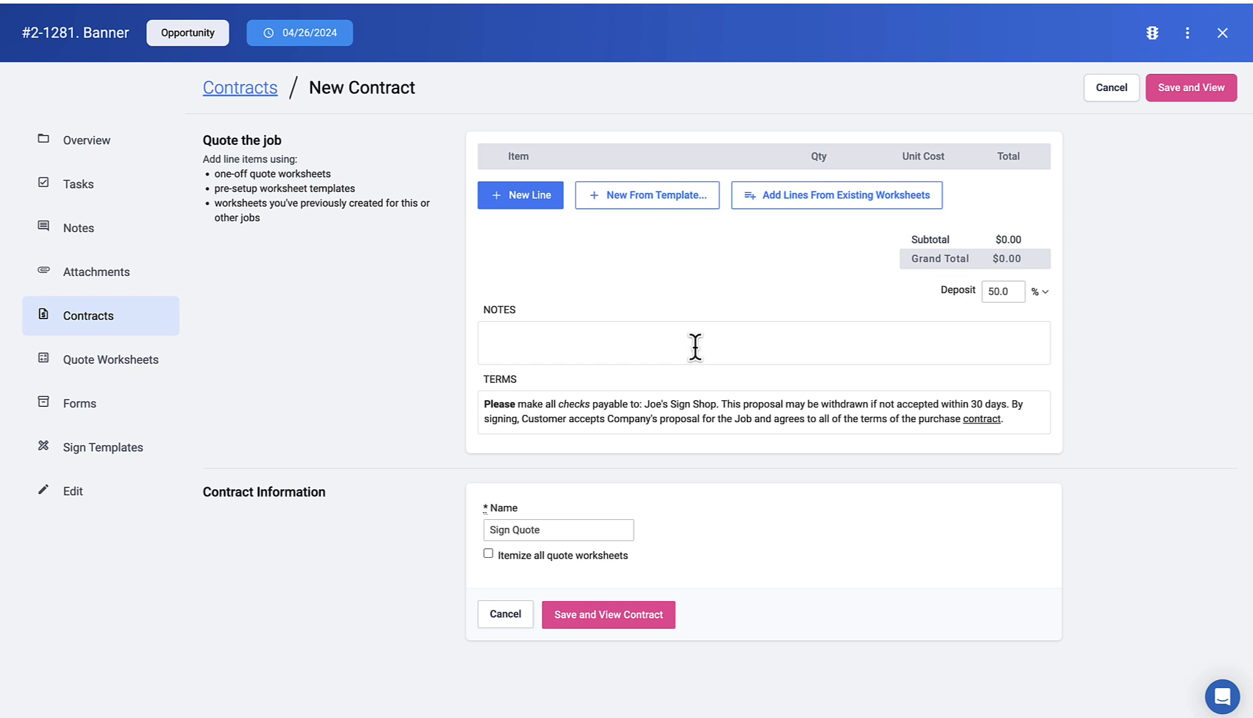
{"action": "left_click", "coordinate": [113, 365]}
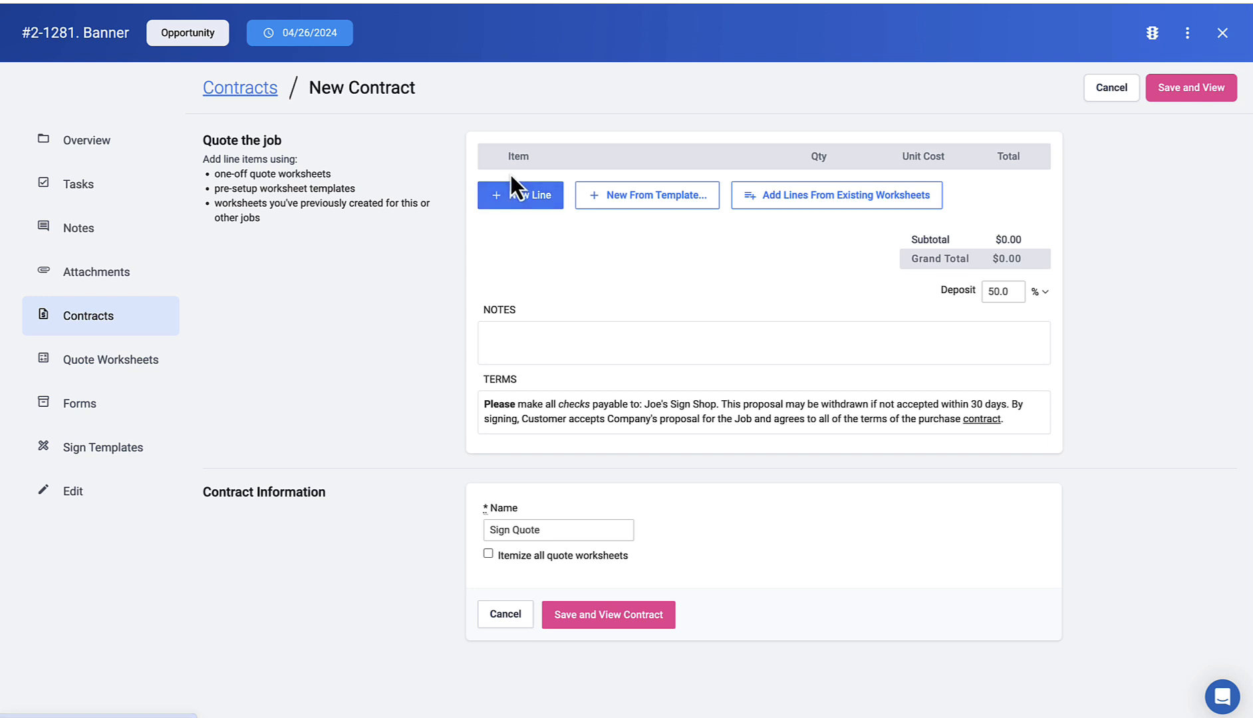
{"action": "left_click", "coordinate": [527, 210]}
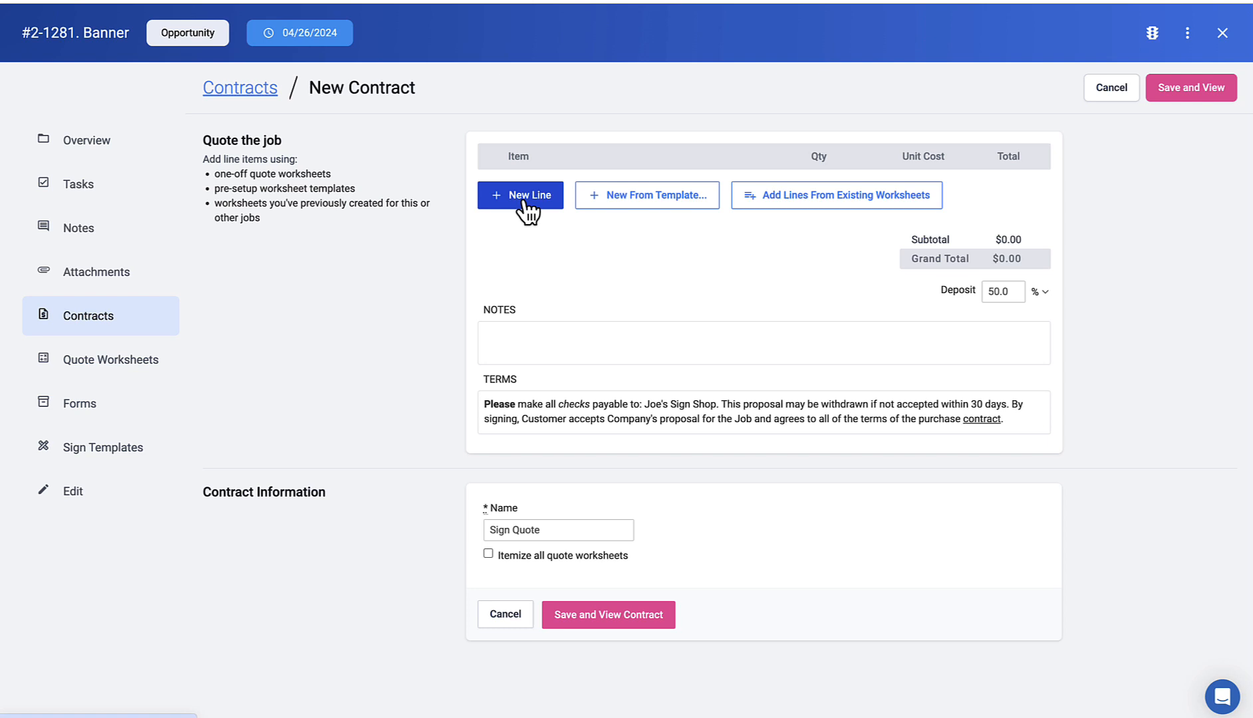
{"action": "left_click", "coordinate": [523, 201]}
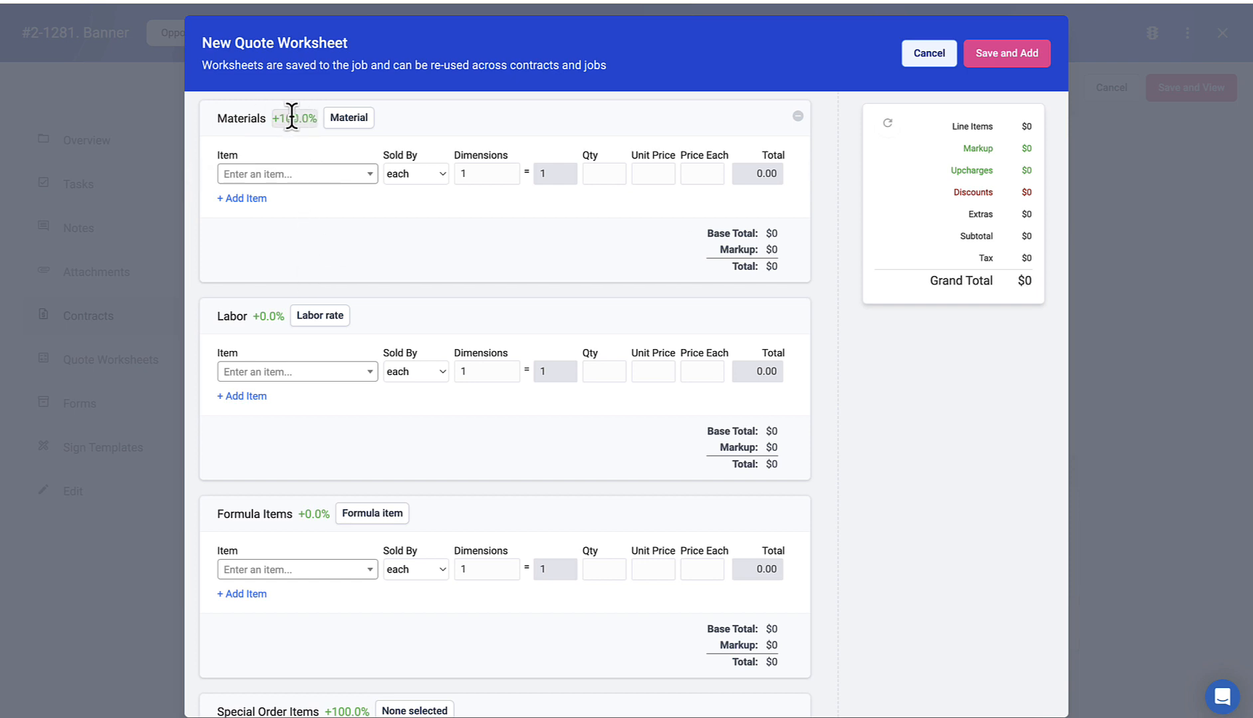
{"action": "left_click", "coordinate": [356, 121]}
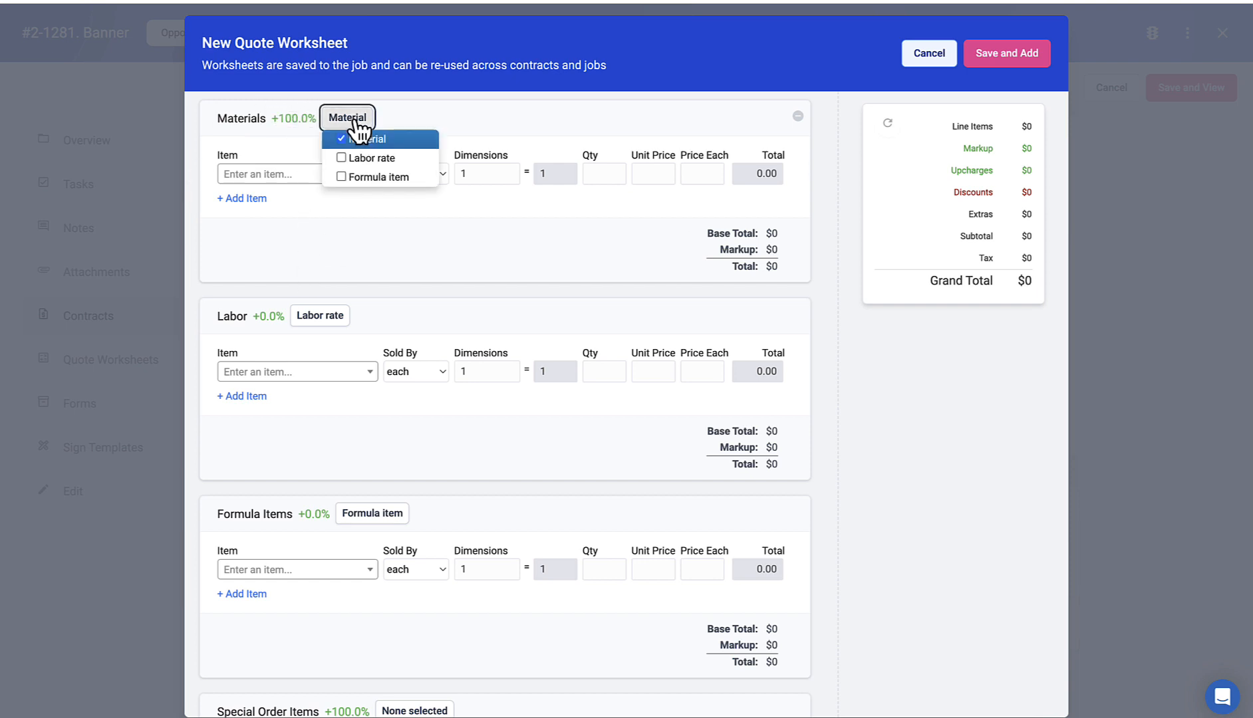
{"action": "left_click", "coordinate": [357, 121]}
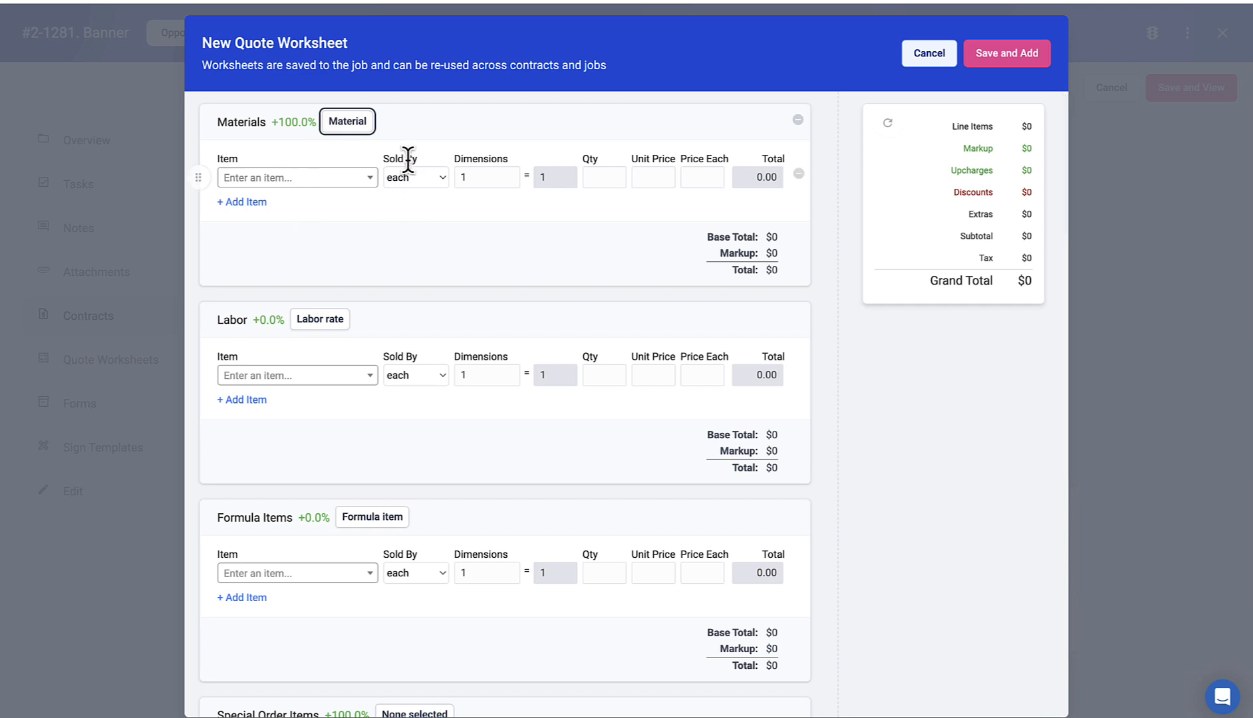
{"action": "mouse_move", "coordinate": [425, 122]}
{"action": "left_mouse_down"}
{"action": "mouse_move", "coordinate": [481, 122]}
{"action": "mouse_move", "coordinate": [412, 110]}
{"action": "left_mouse_up"}
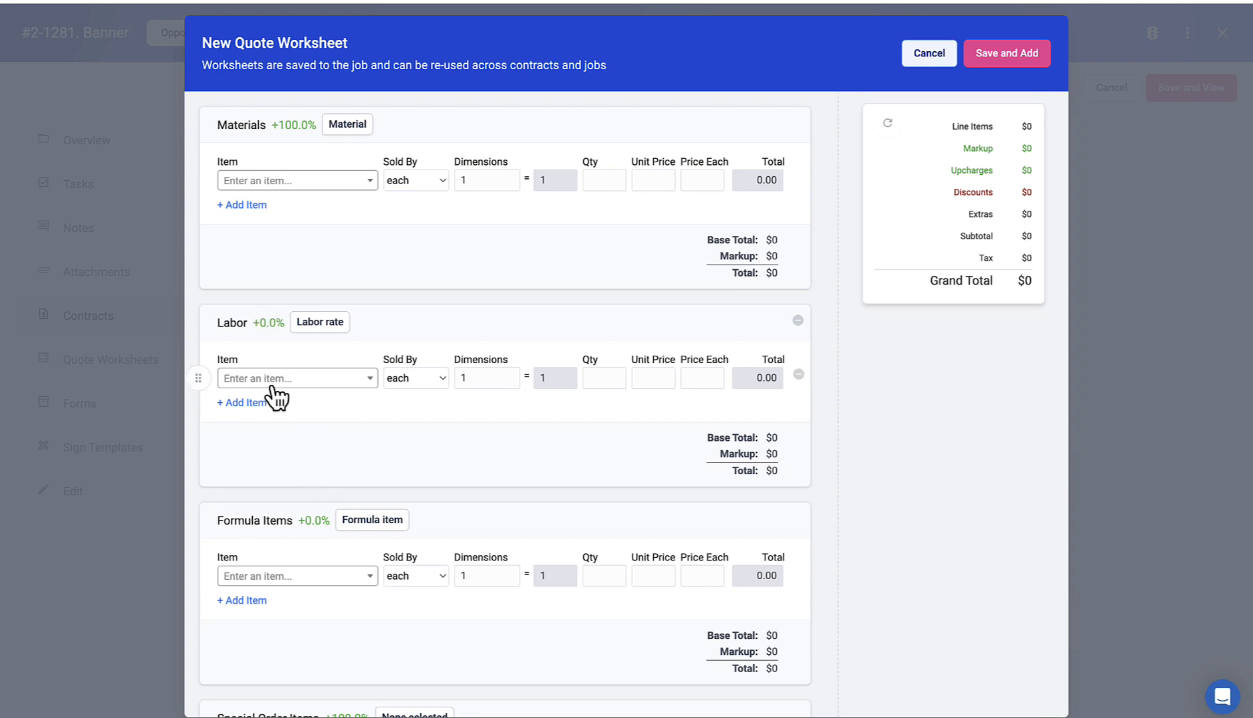
{"action": "scroll", "coordinate": [272, 379], "scroll_direction": "down", "scroll_amount": 3}
{"action": "scroll", "coordinate": [269, 375], "scroll_direction": "down", "scroll_amount": 1}
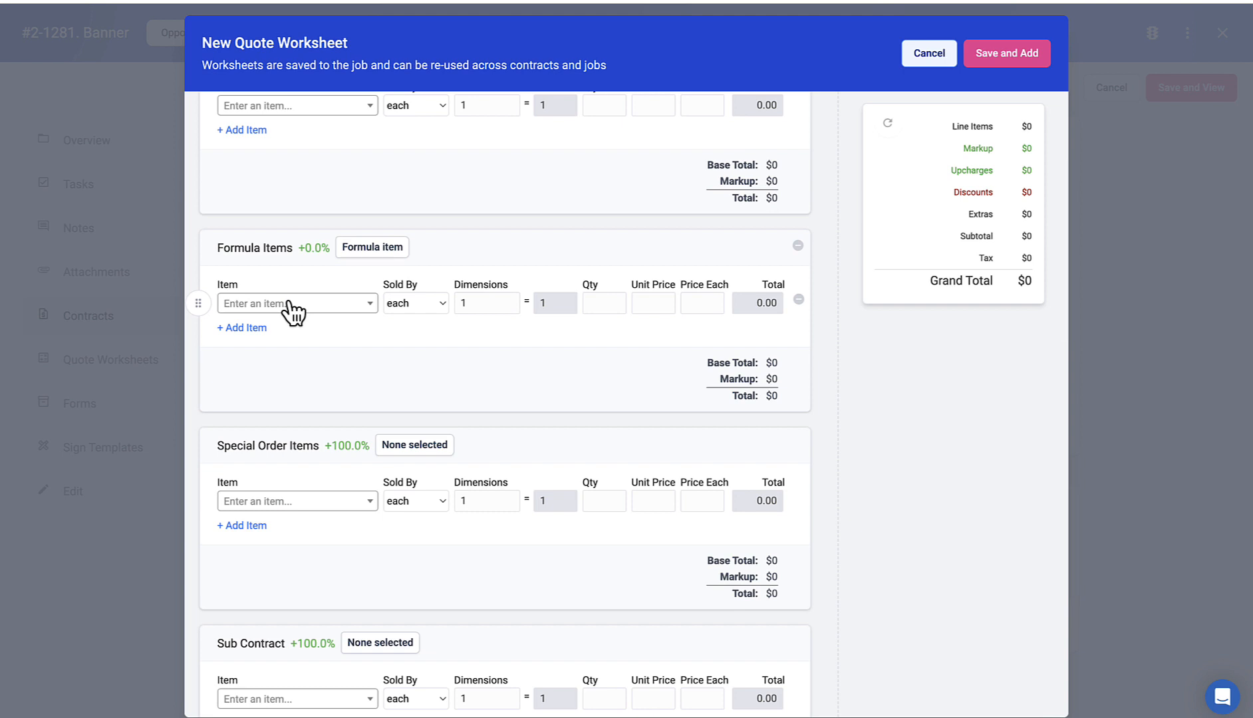
{"action": "scroll", "coordinate": [293, 310], "scroll_direction": "down", "scroll_amount": 3}
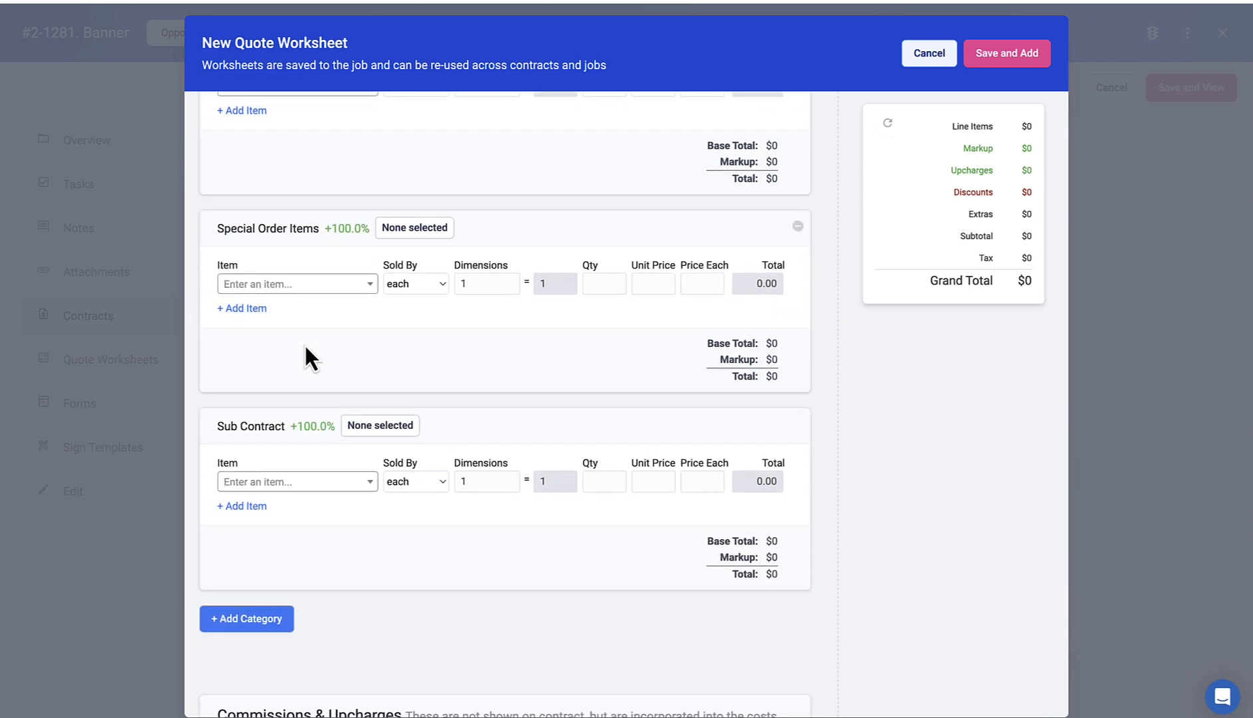
{"action": "scroll", "coordinate": [317, 347], "scroll_direction": "down", "scroll_amount": 2}
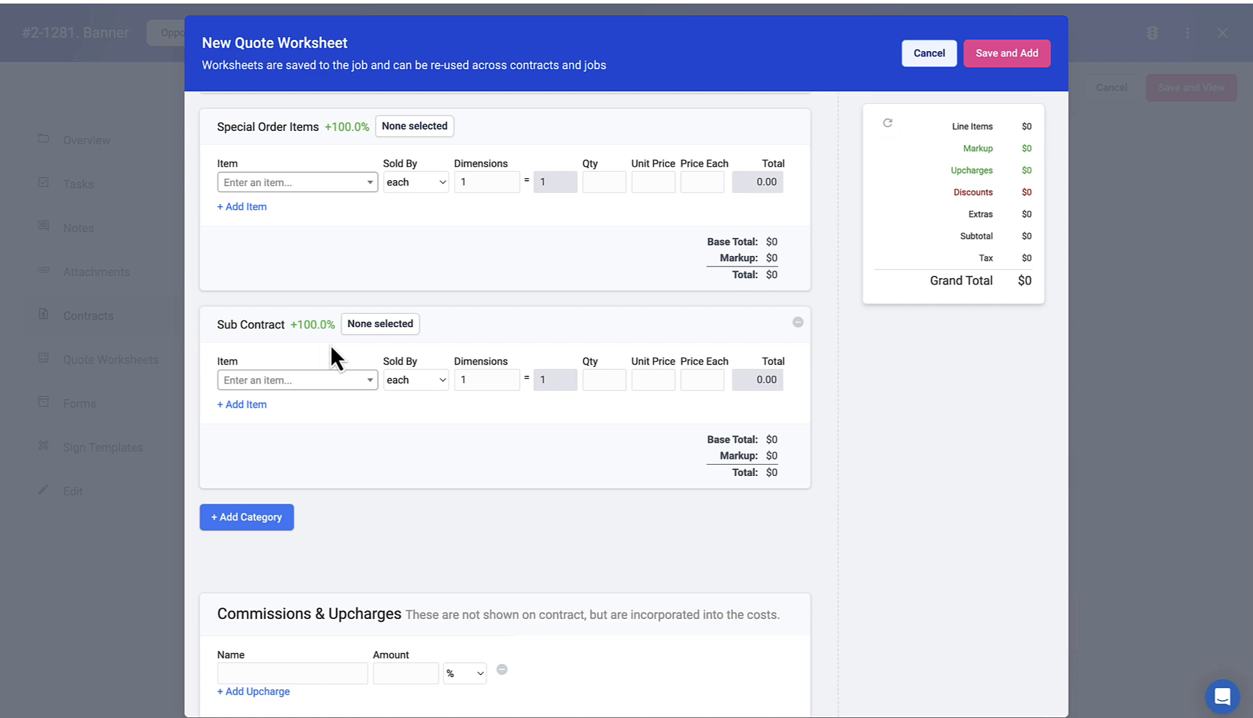
{"action": "scroll", "coordinate": [336, 350], "scroll_direction": "down", "scroll_amount": 4}
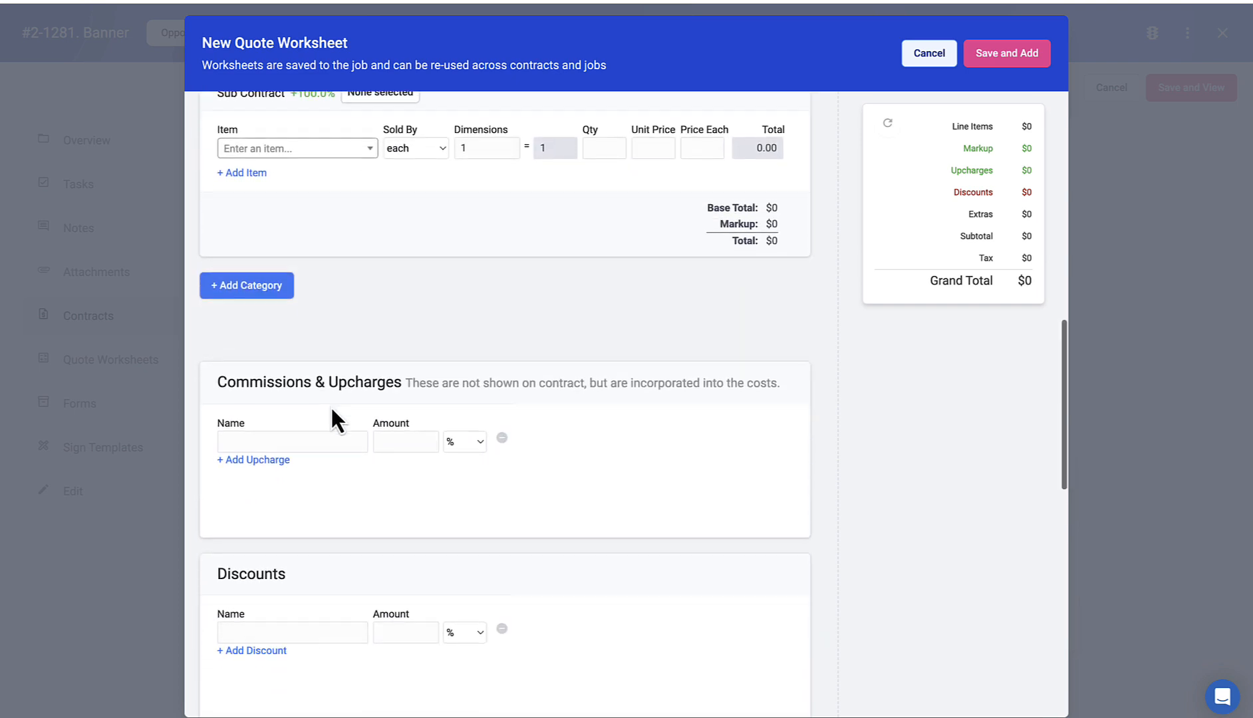
{"action": "left_click", "coordinate": [386, 445]}
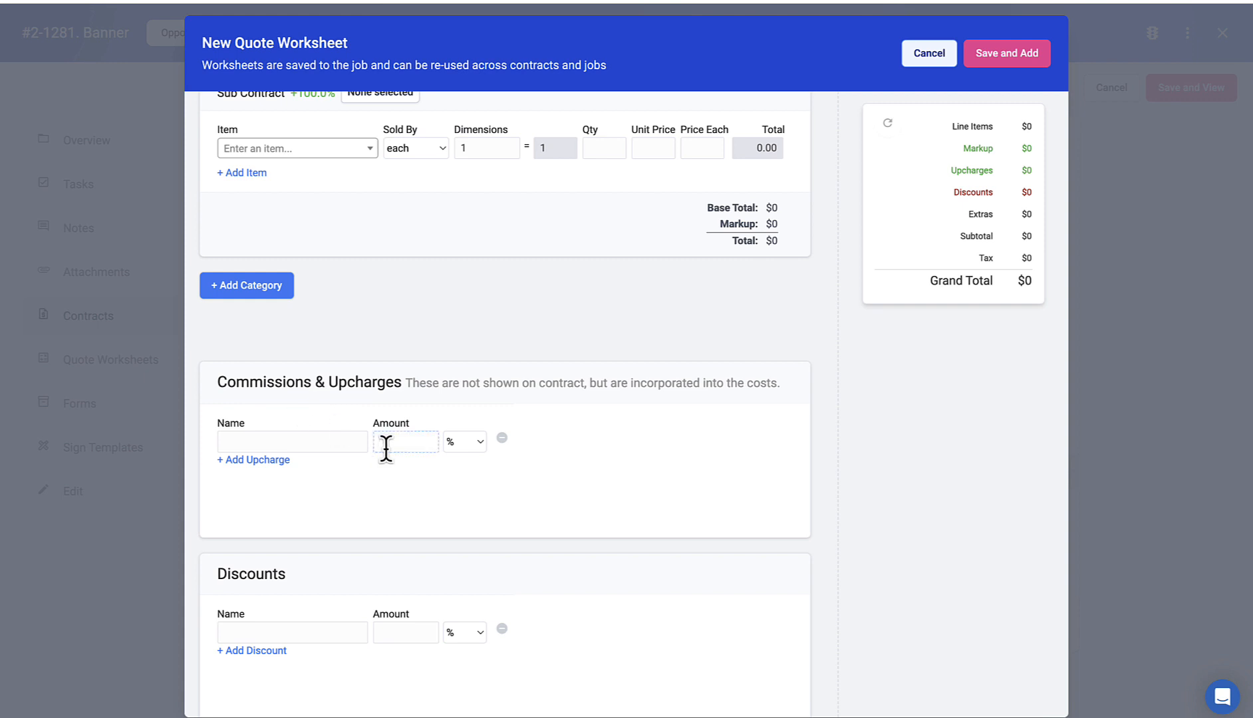
{"action": "scroll", "coordinate": [389, 454], "scroll_direction": "down", "scroll_amount": 2}
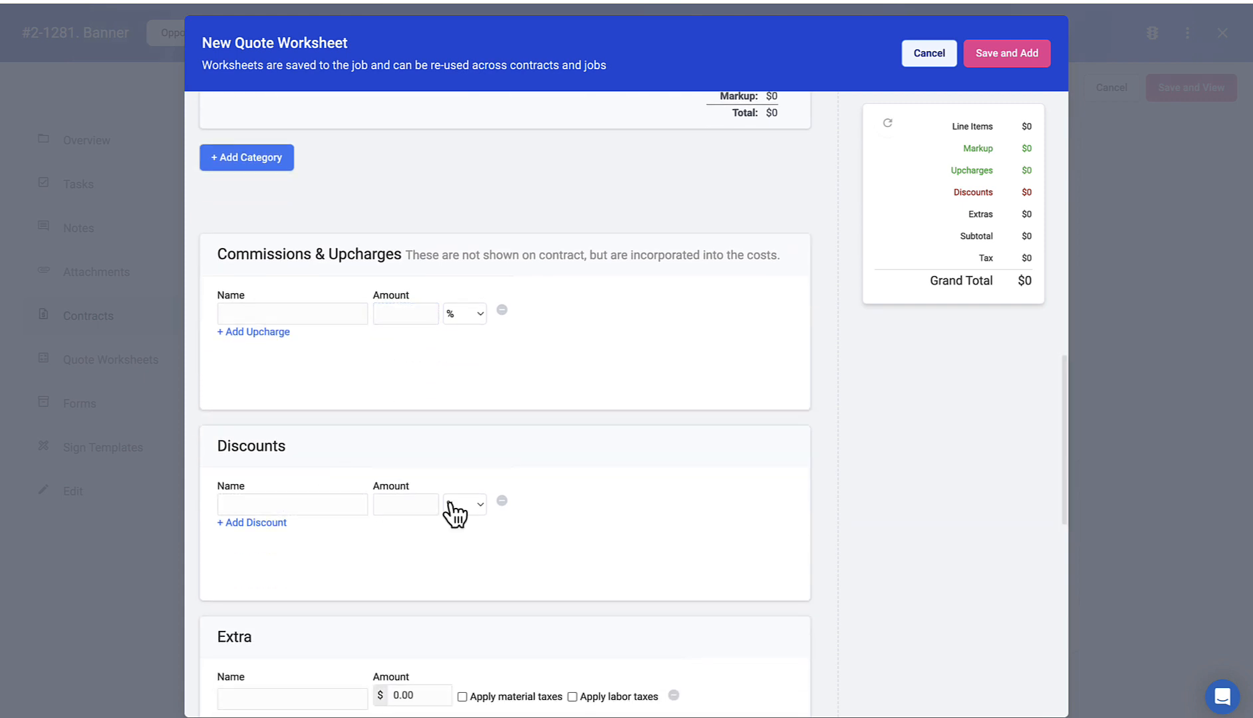
{"action": "scroll", "coordinate": [512, 489], "scroll_direction": "down", "scroll_amount": 3}
{"action": "scroll", "coordinate": [452, 385], "scroll_direction": "up", "scroll_amount": 1}
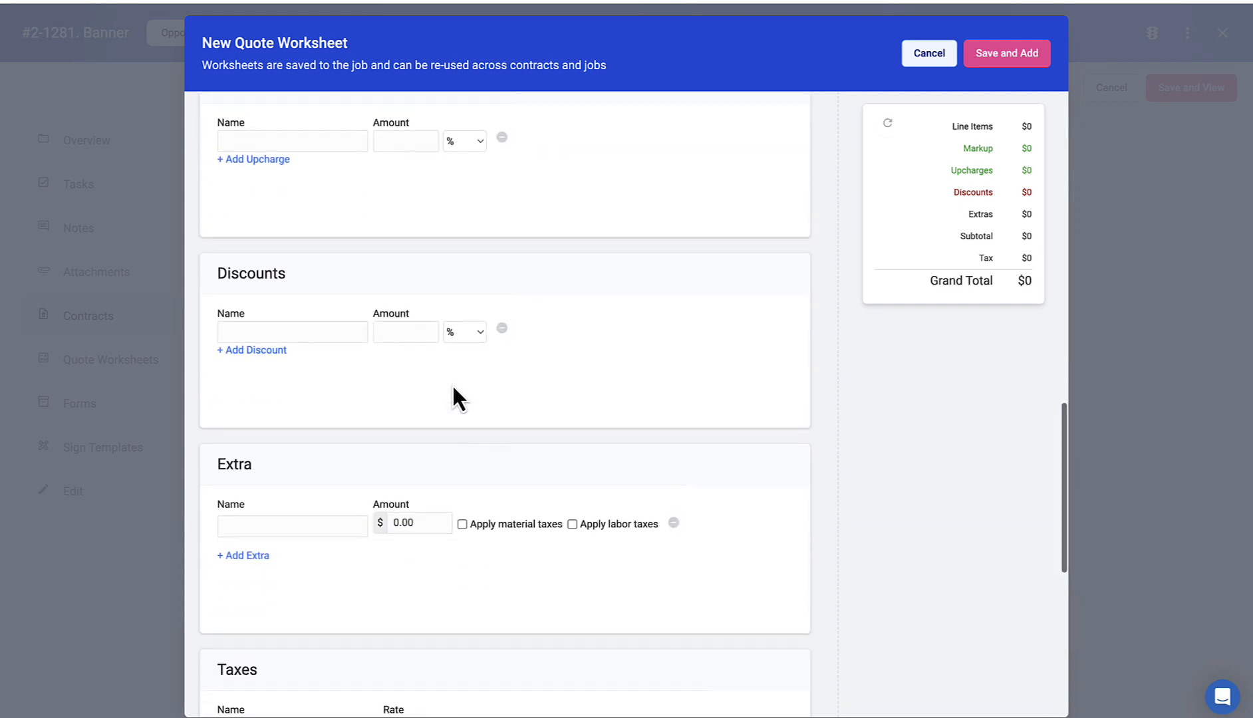
{"action": "left_click", "coordinate": [473, 372]}
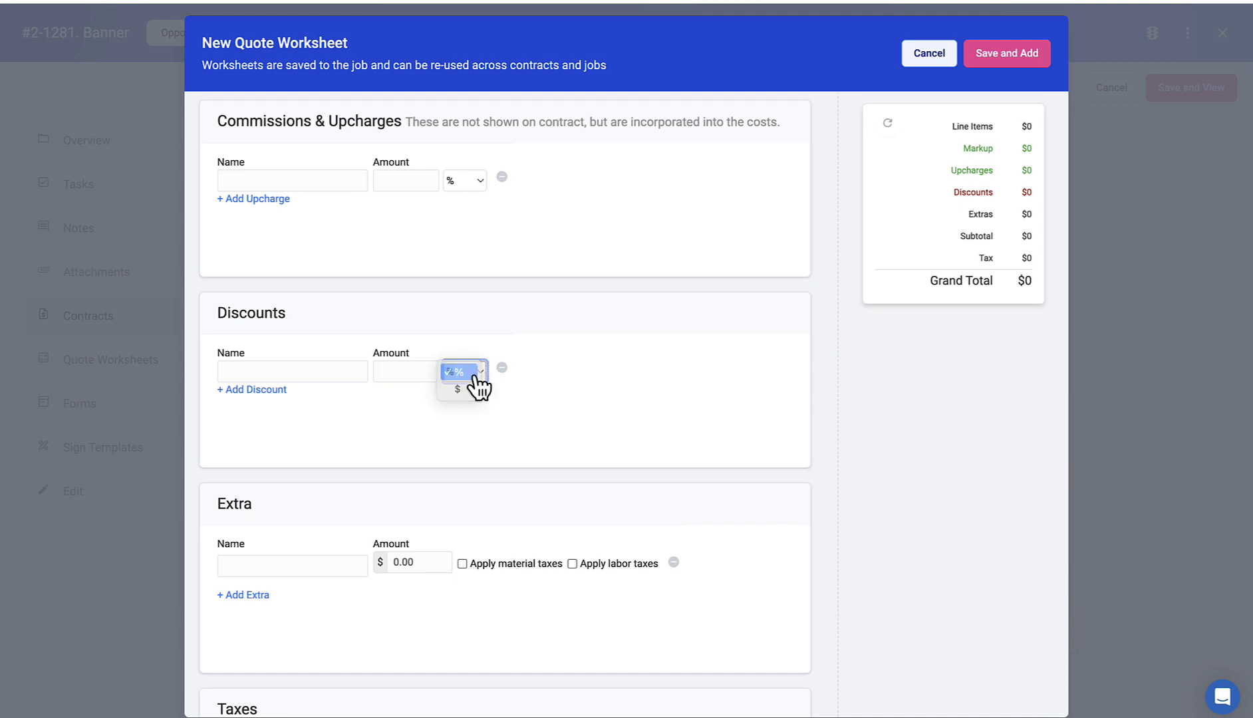
{"action": "left_click", "coordinate": [474, 373]}
{"action": "scroll", "coordinate": [529, 403], "scroll_direction": "down", "scroll_amount": 10}
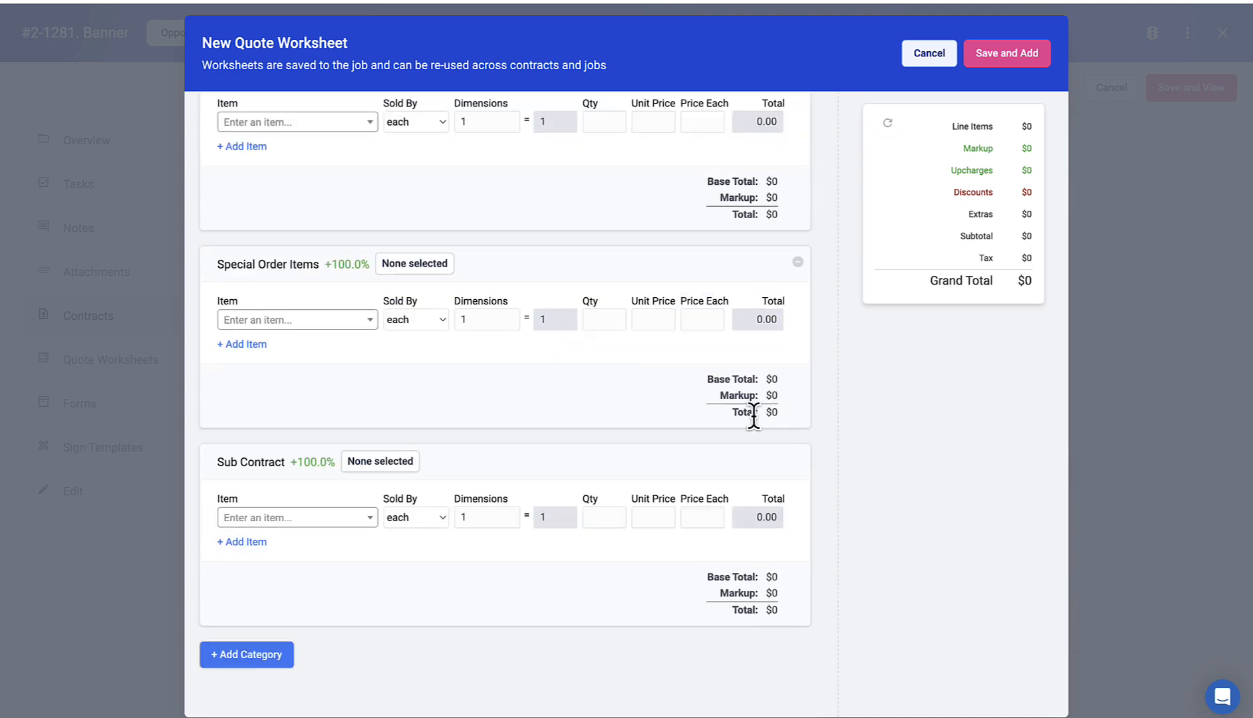
{"action": "scroll", "coordinate": [744, 233], "scroll_direction": "up", "scroll_amount": 2}
{"action": "scroll", "coordinate": [698, 236], "scroll_direction": "up", "scroll_amount": 2}
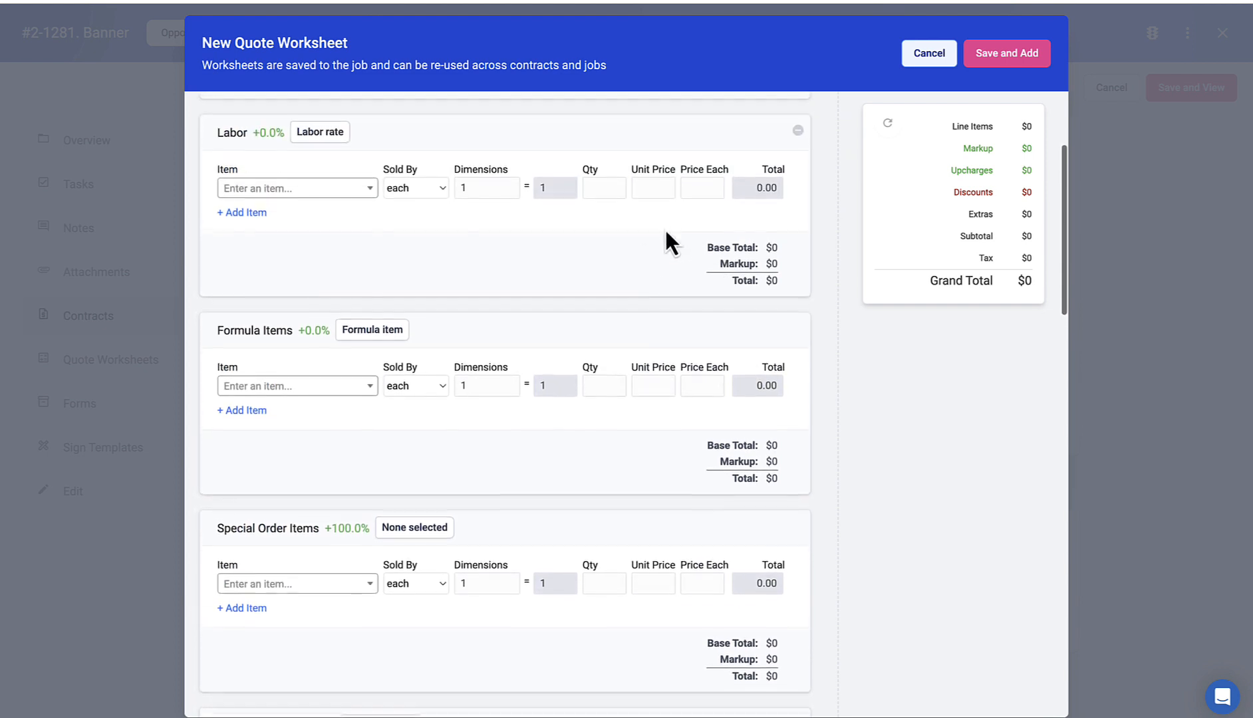
{"action": "scroll", "coordinate": [665, 266], "scroll_direction": "down", "scroll_amount": 15}
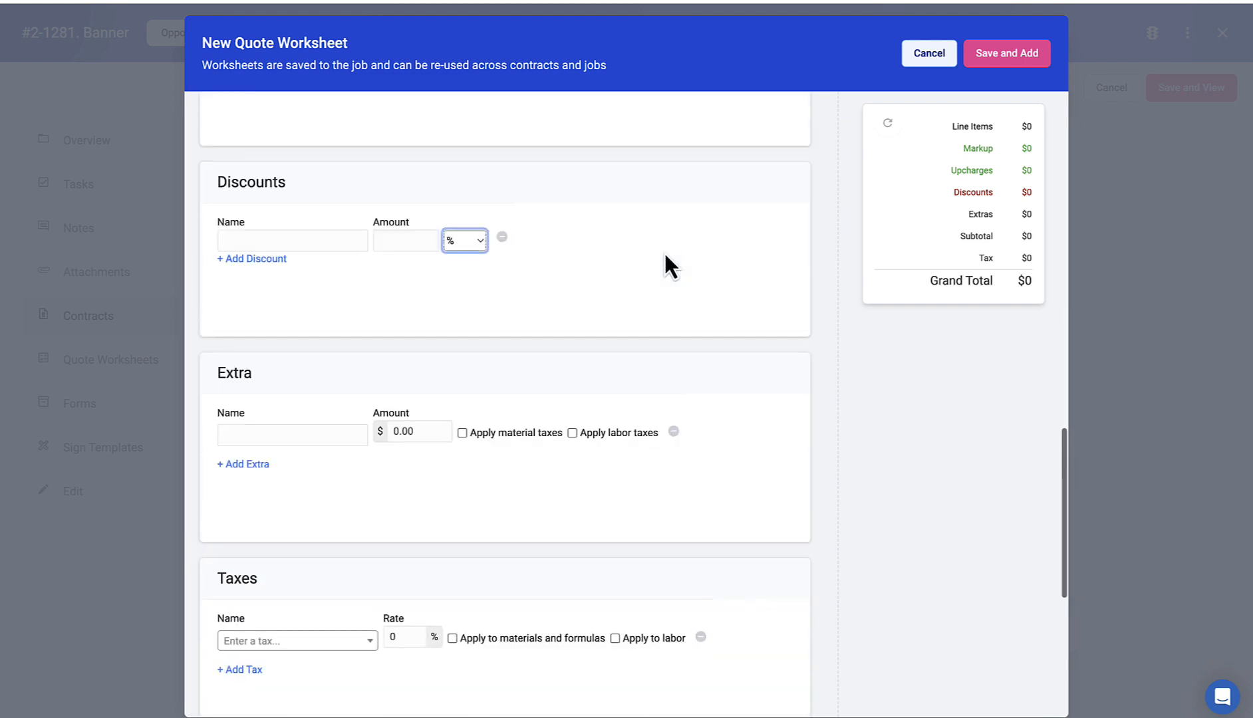
{"action": "scroll", "coordinate": [595, 268], "scroll_direction": "down", "scroll_amount": 5}
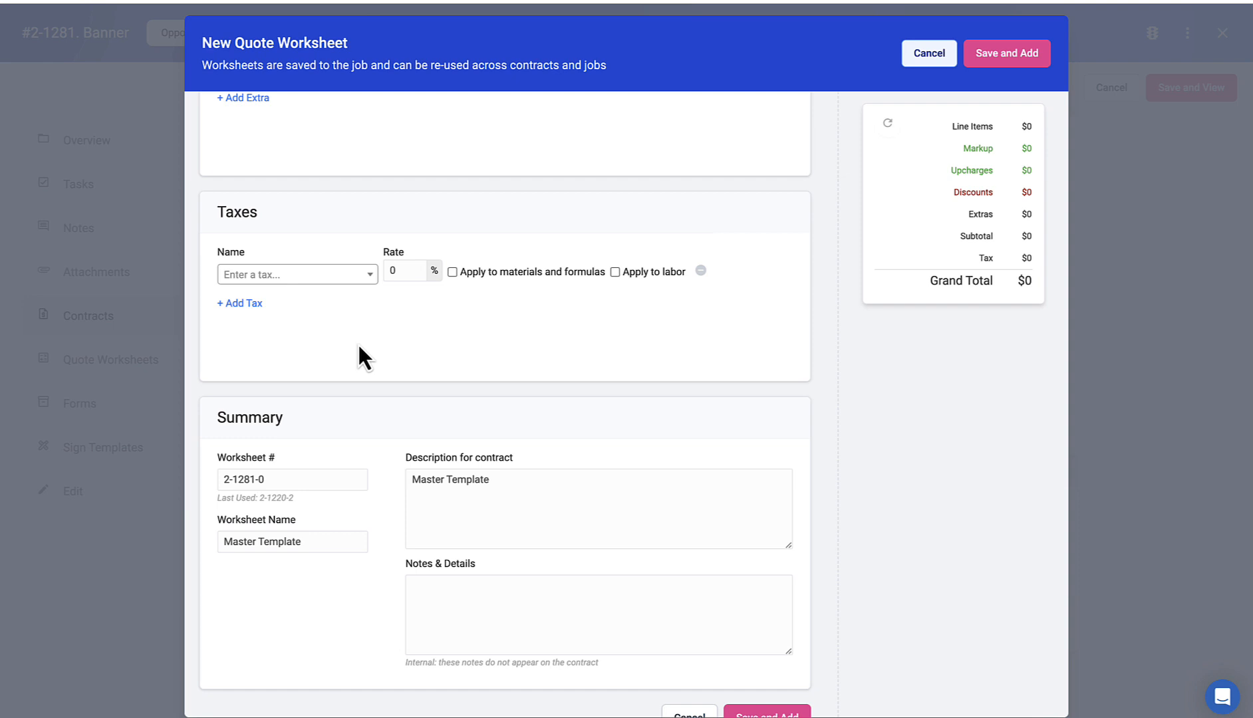
Step: Set the tax to New Construction, then cancel the Master Template worksheet without saving
{"action": "left_click", "coordinate": [339, 277]}
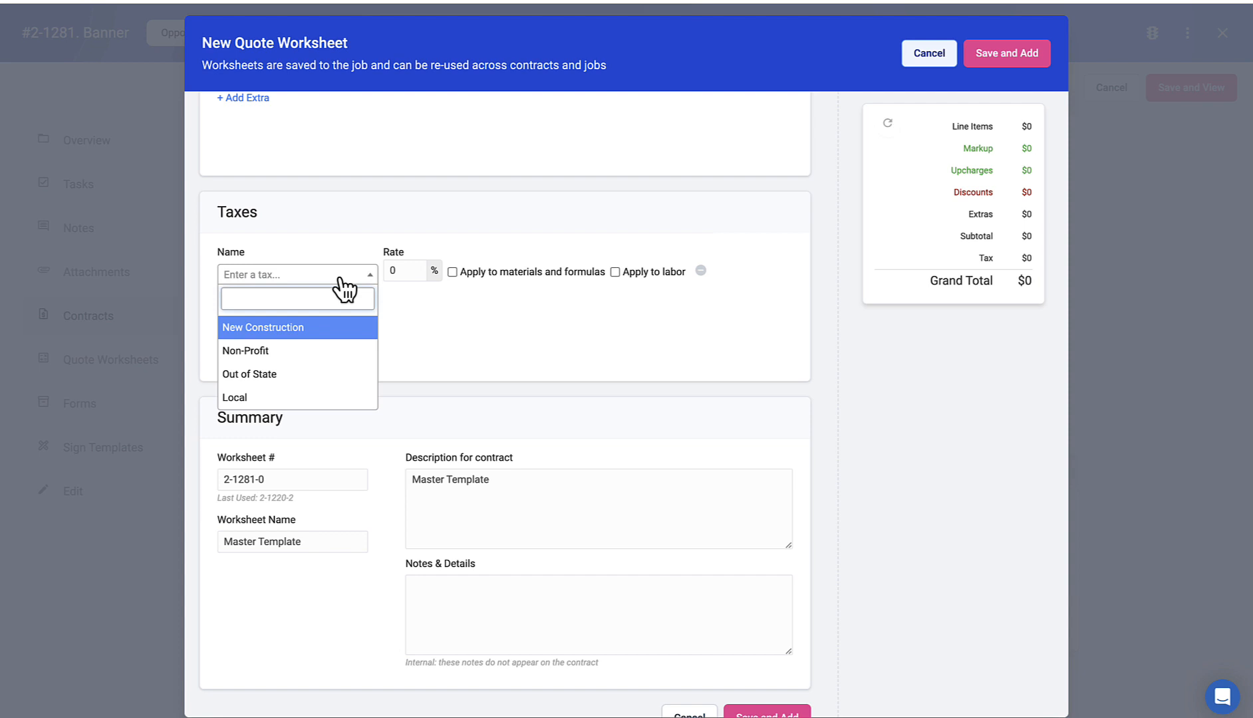
{"action": "key", "text": "Return"}
{"action": "left_click_drag", "start_coordinate": [517, 479], "coordinate": [409, 479]}
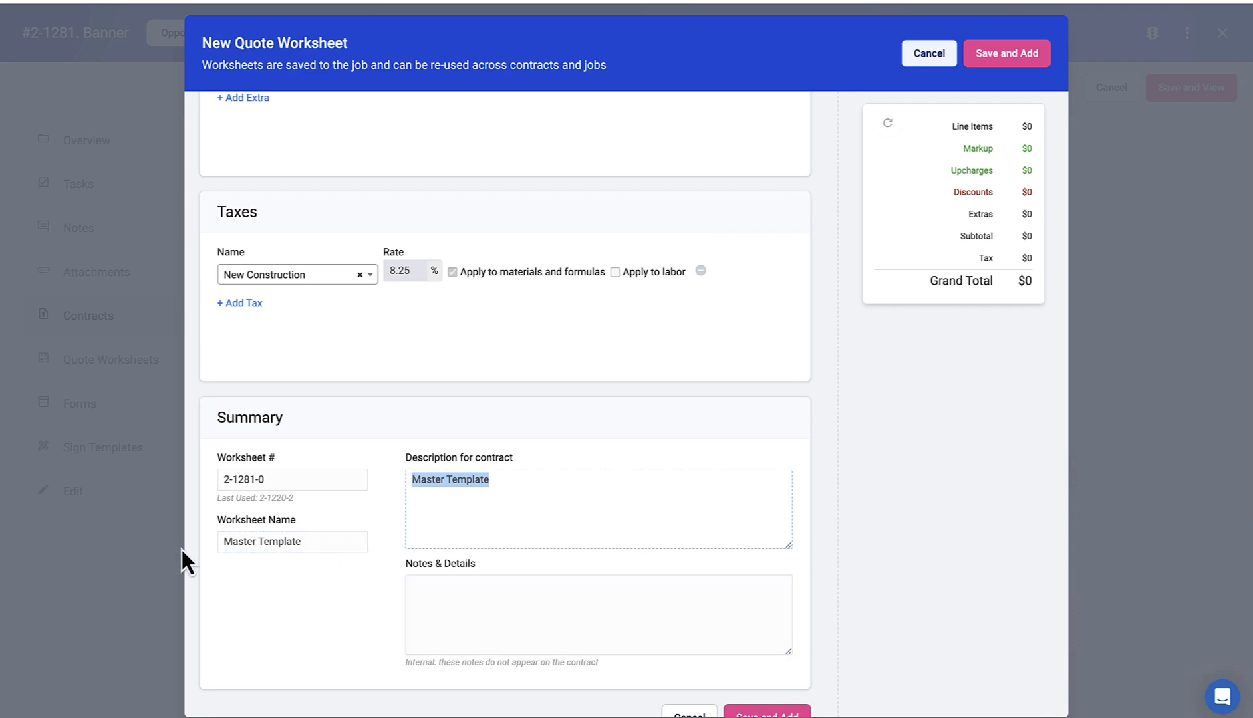
{"action": "left_click", "coordinate": [491, 605]}
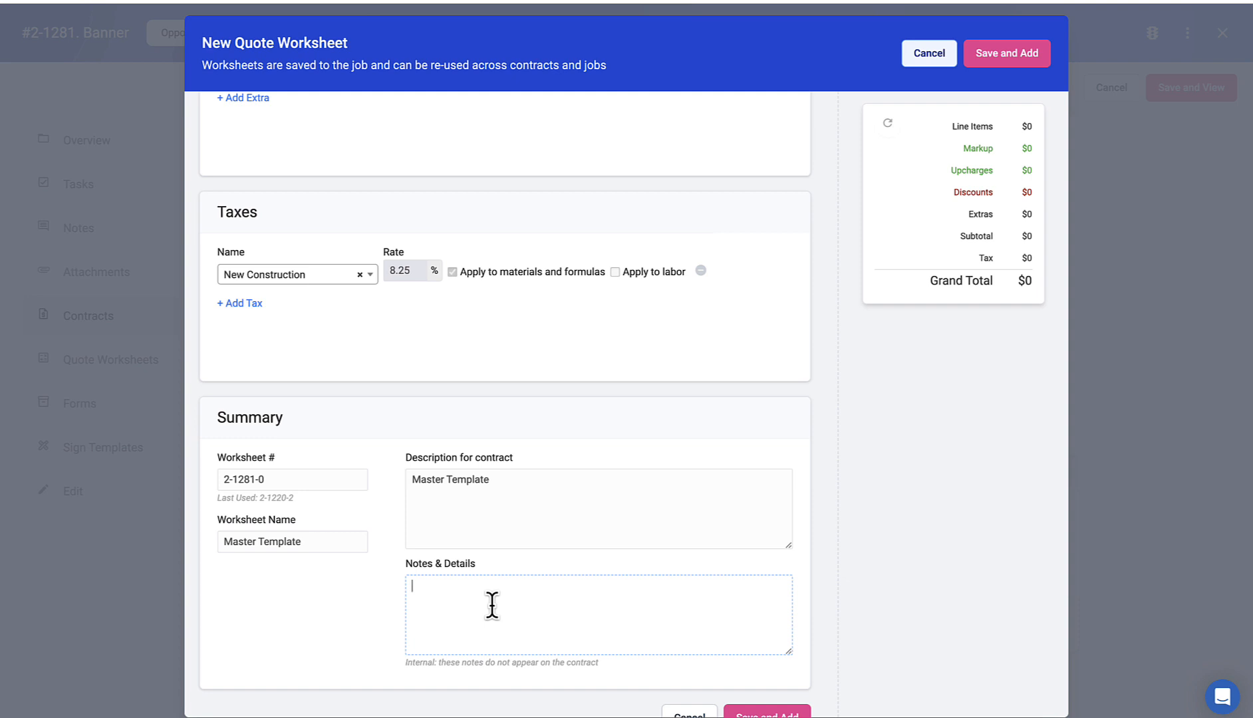
{"action": "scroll", "coordinate": [745, 692], "scroll_direction": "down", "scroll_amount": 2}
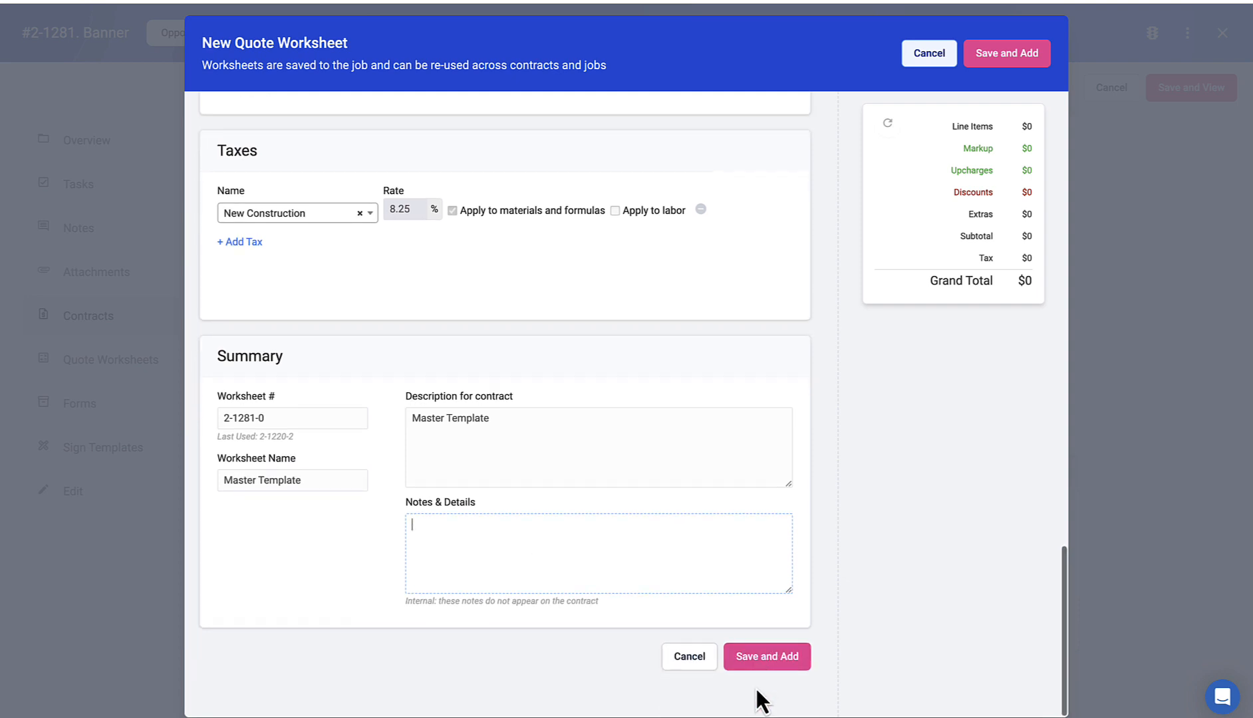
{"action": "scroll", "coordinate": [755, 552], "scroll_direction": "up", "scroll_amount": 15}
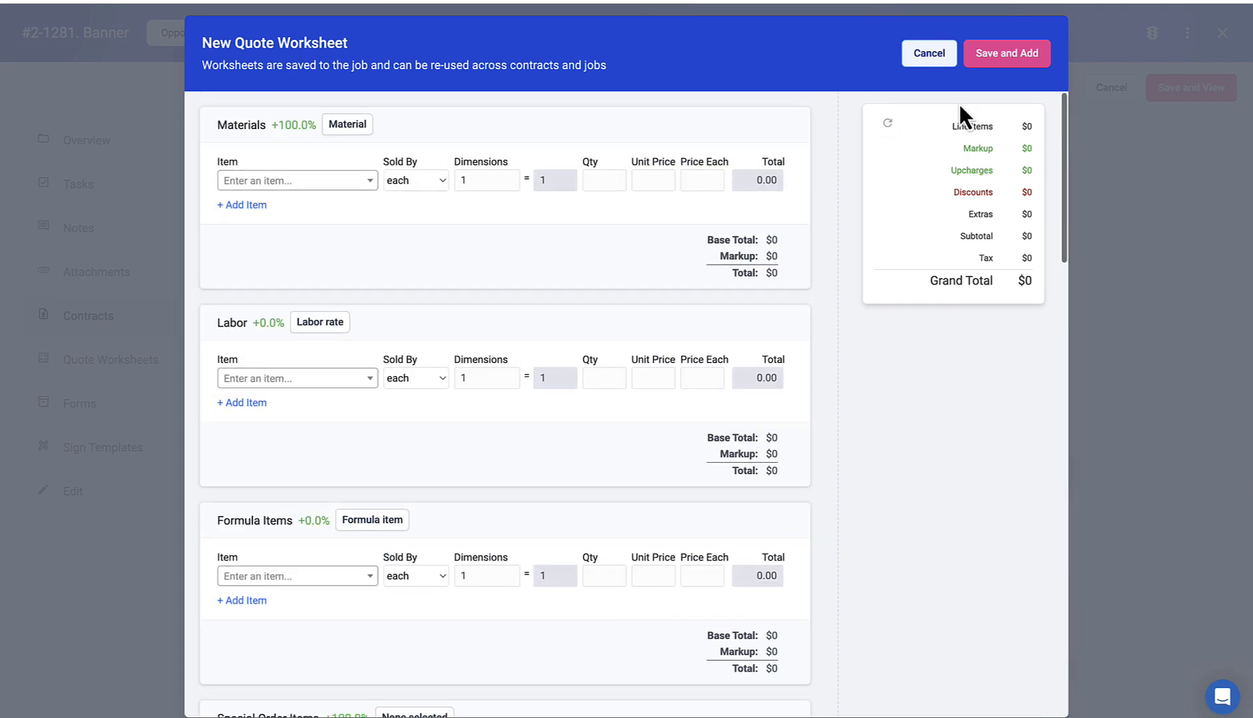
{"action": "left_click", "coordinate": [931, 56]}
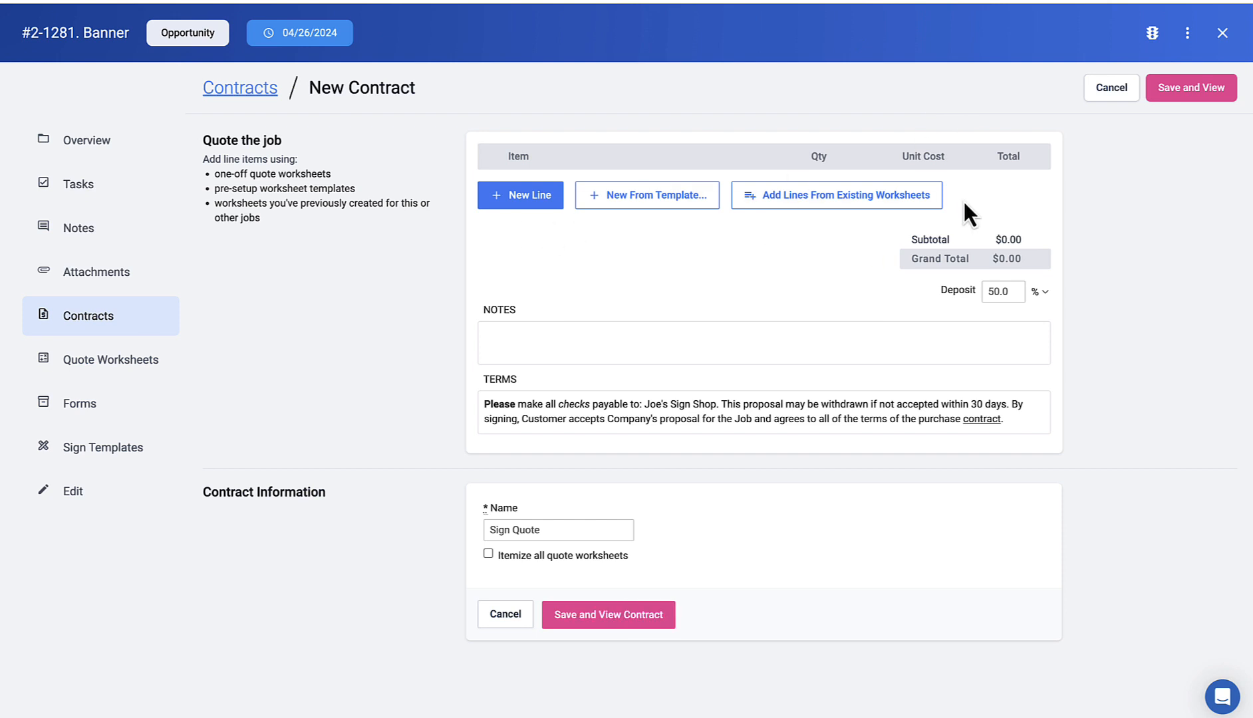
Step: Create a quote worksheet from the Banners > 4x8 Banner template
{"action": "left_click", "coordinate": [652, 211]}
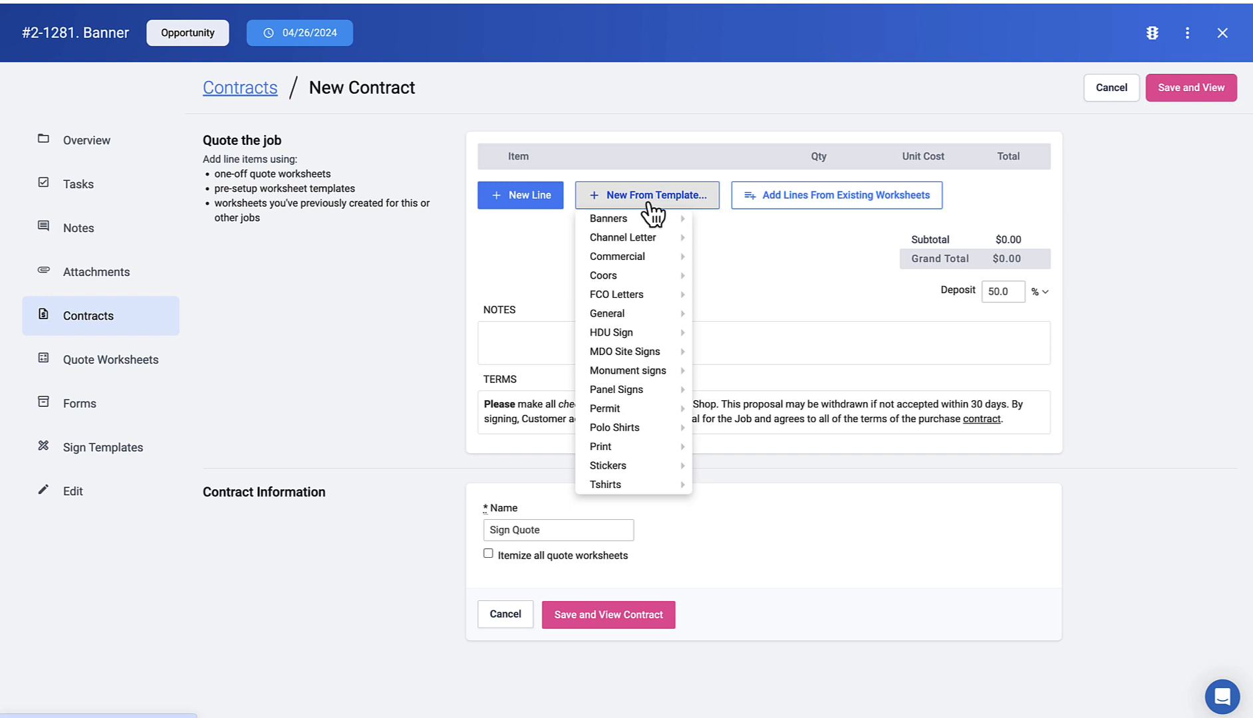
{"action": "mouse_move", "coordinate": [650, 221]}
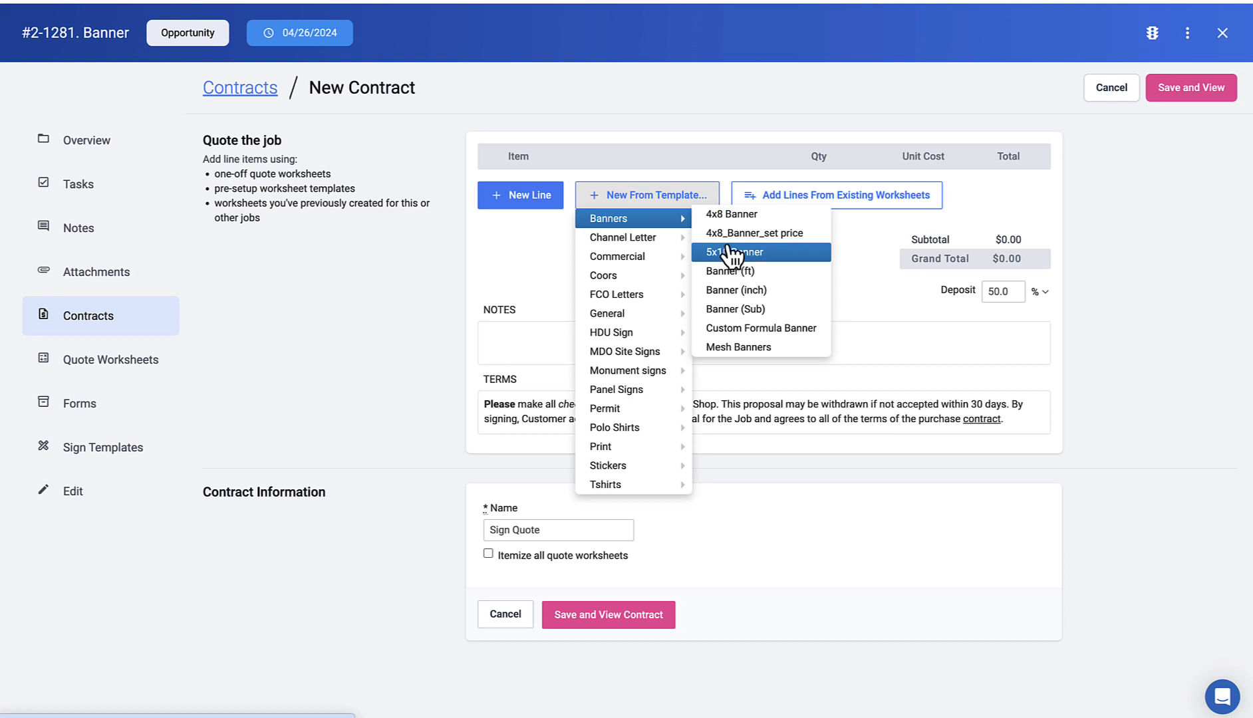
{"action": "left_click", "coordinate": [728, 220]}
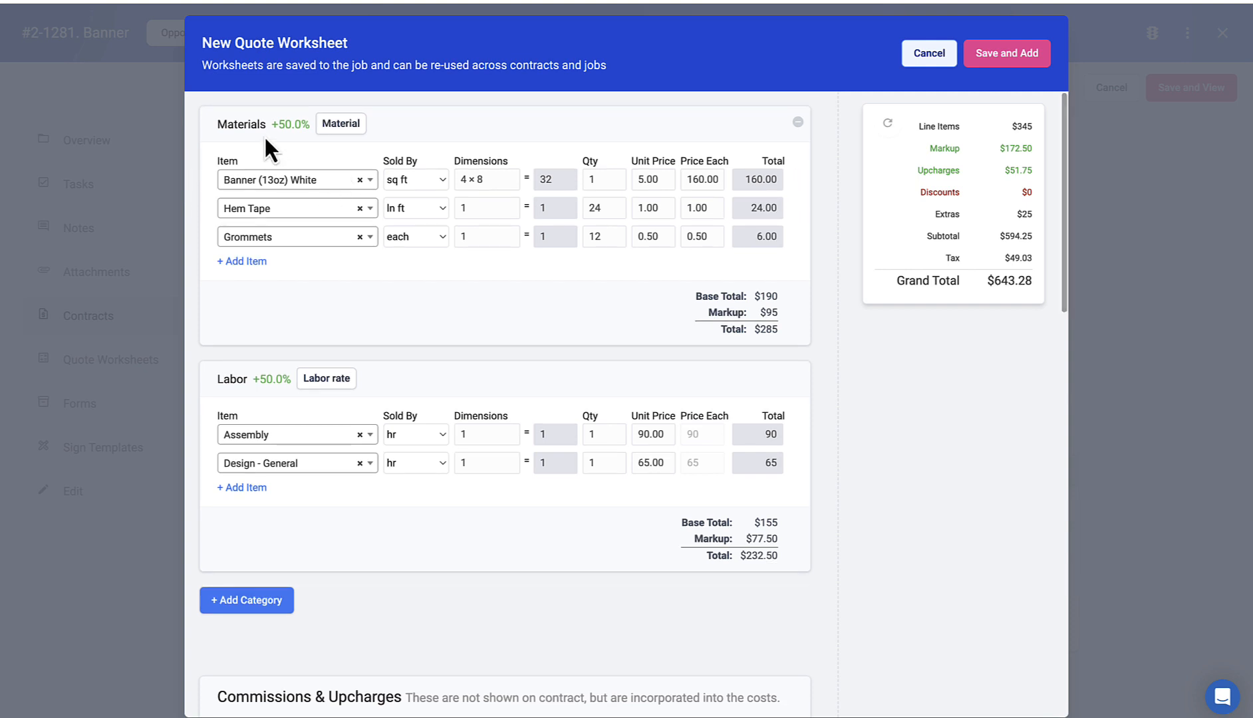
Step: Set the Design - General labor quantity to 2 hours
{"action": "scroll", "coordinate": [285, 294], "scroll_direction": "down", "scroll_amount": 1}
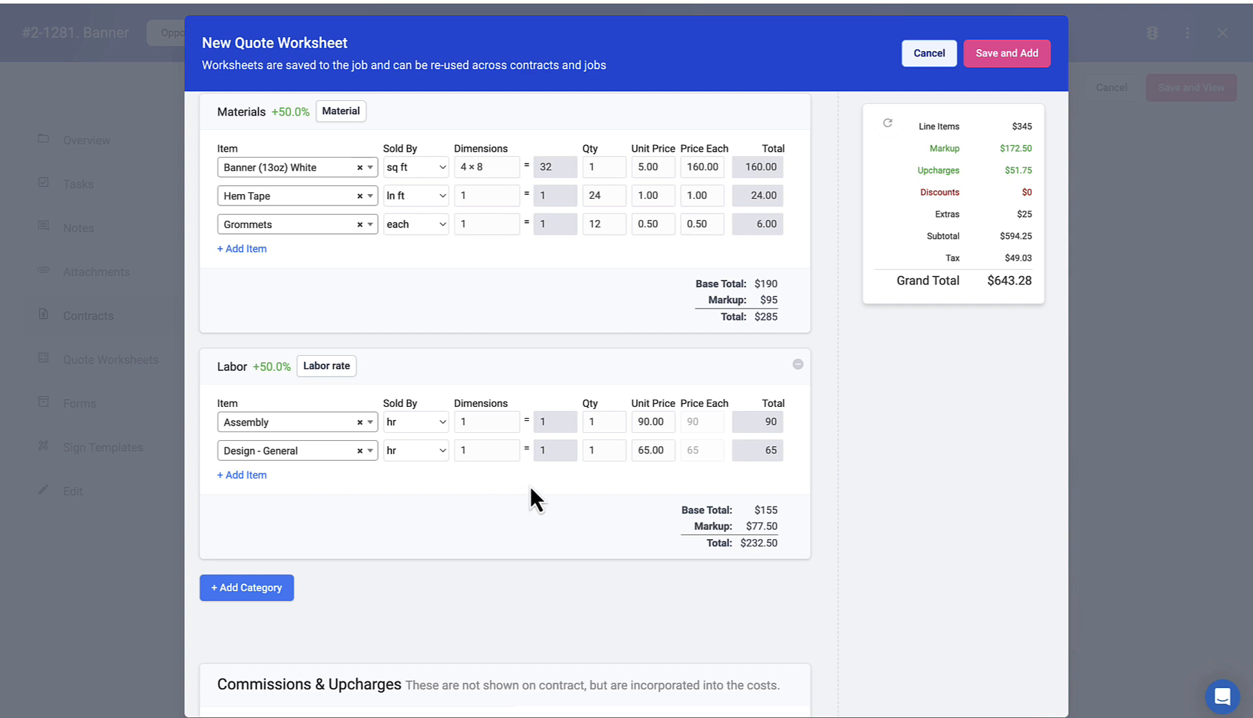
{"action": "double_click", "coordinate": [585, 450]}
{"action": "type", "text": "2"}
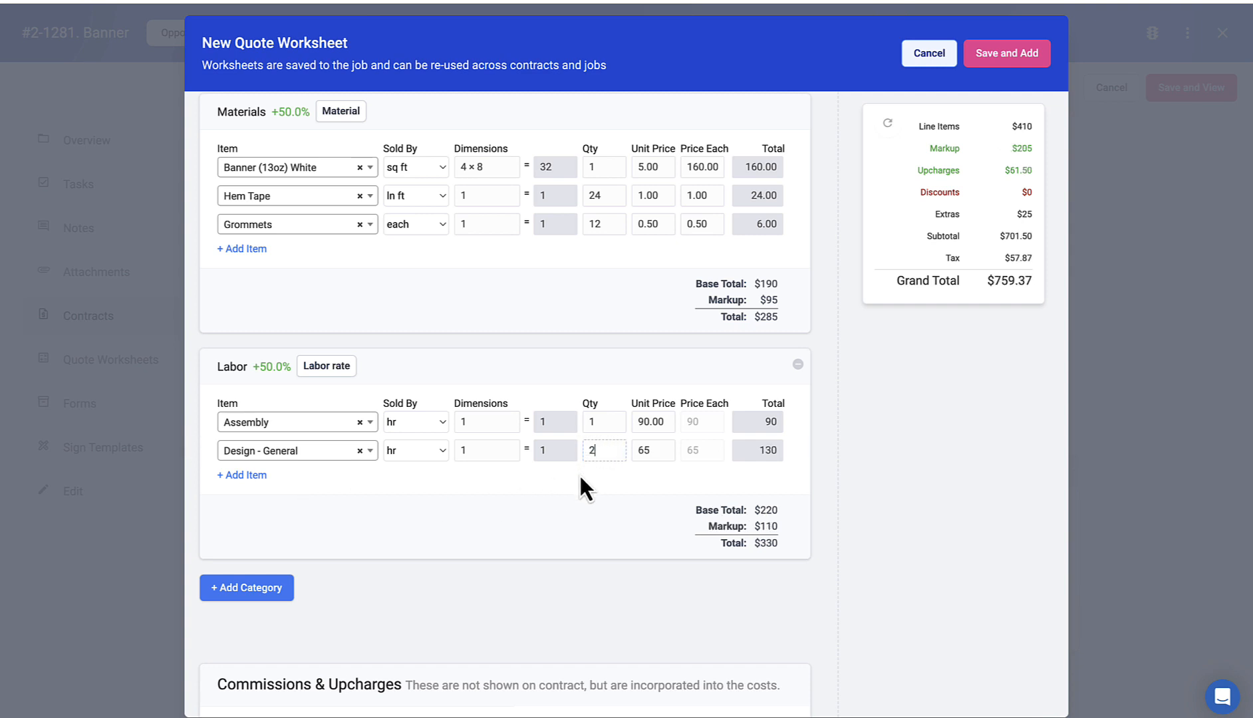
Step: Review the $25.00 Art Set-up Fee extra and the material and labor taxes
{"action": "scroll", "coordinate": [565, 477], "scroll_direction": "down", "scroll_amount": 4}
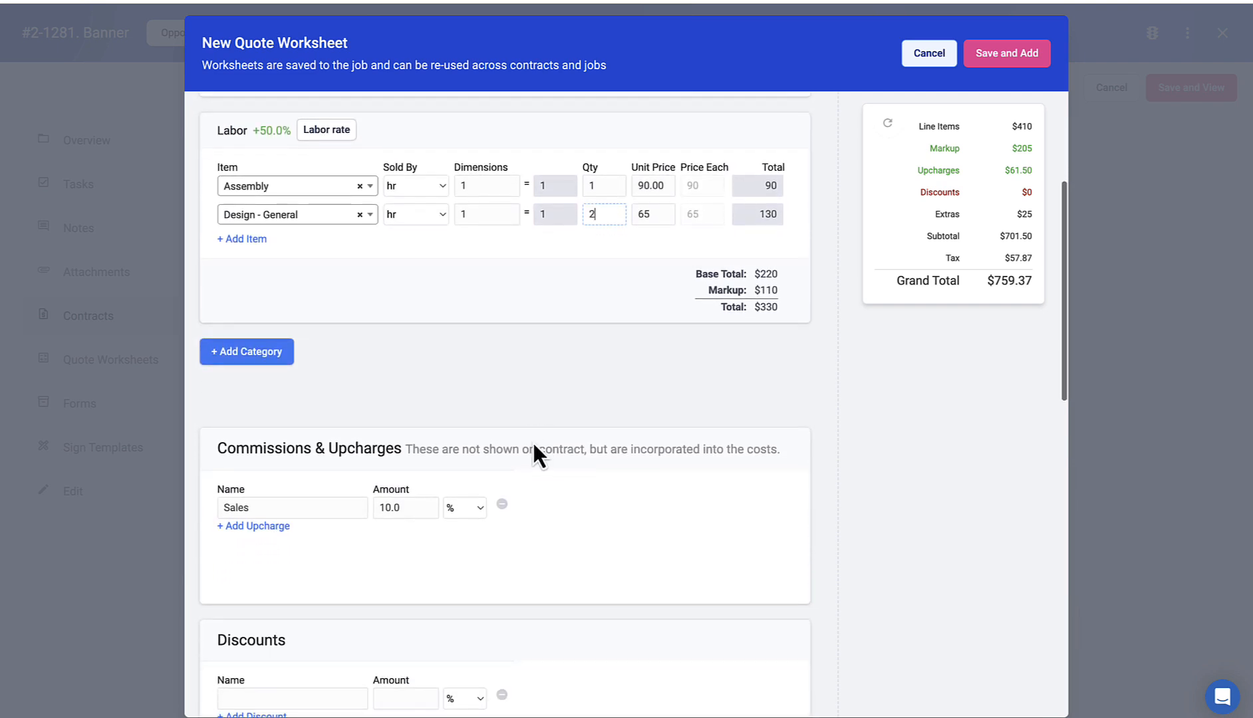
{"action": "scroll", "coordinate": [533, 440], "scroll_direction": "down", "scroll_amount": 5}
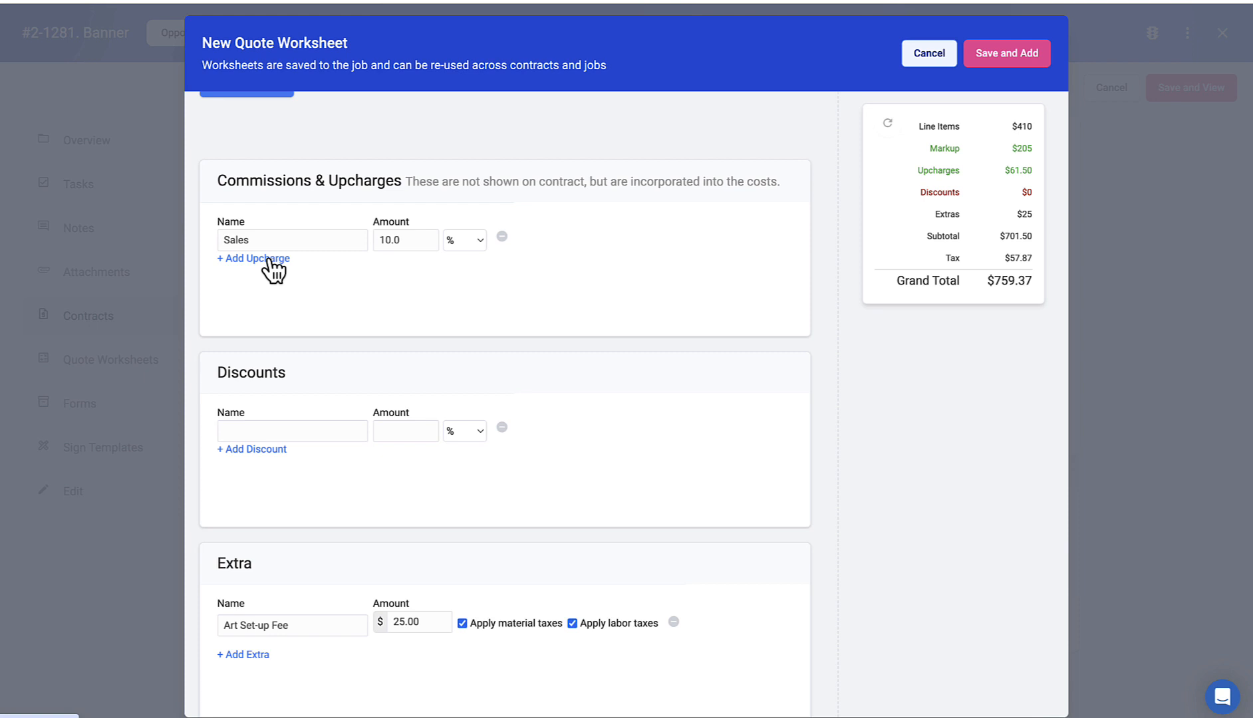
{"action": "scroll", "coordinate": [252, 462], "scroll_direction": "down", "scroll_amount": 5}
{"action": "left_click", "coordinate": [329, 360]}
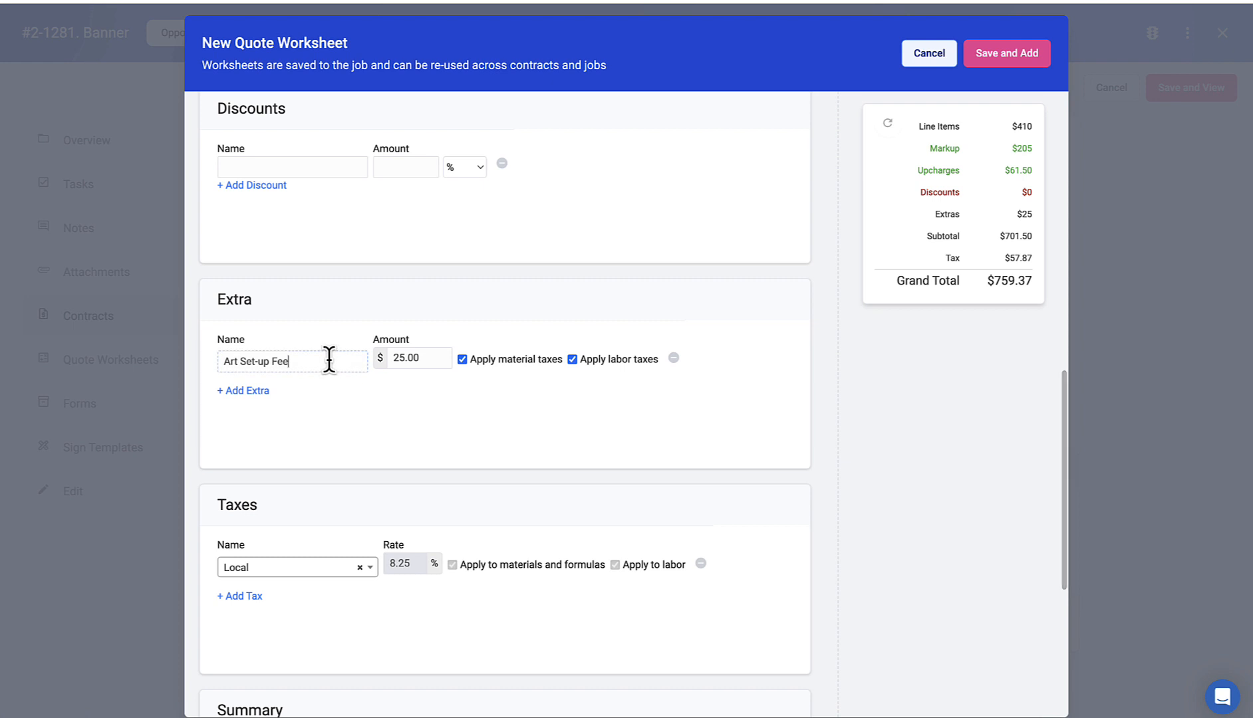
{"action": "left_click_drag", "start_coordinate": [329, 361], "coordinate": [219, 360]}
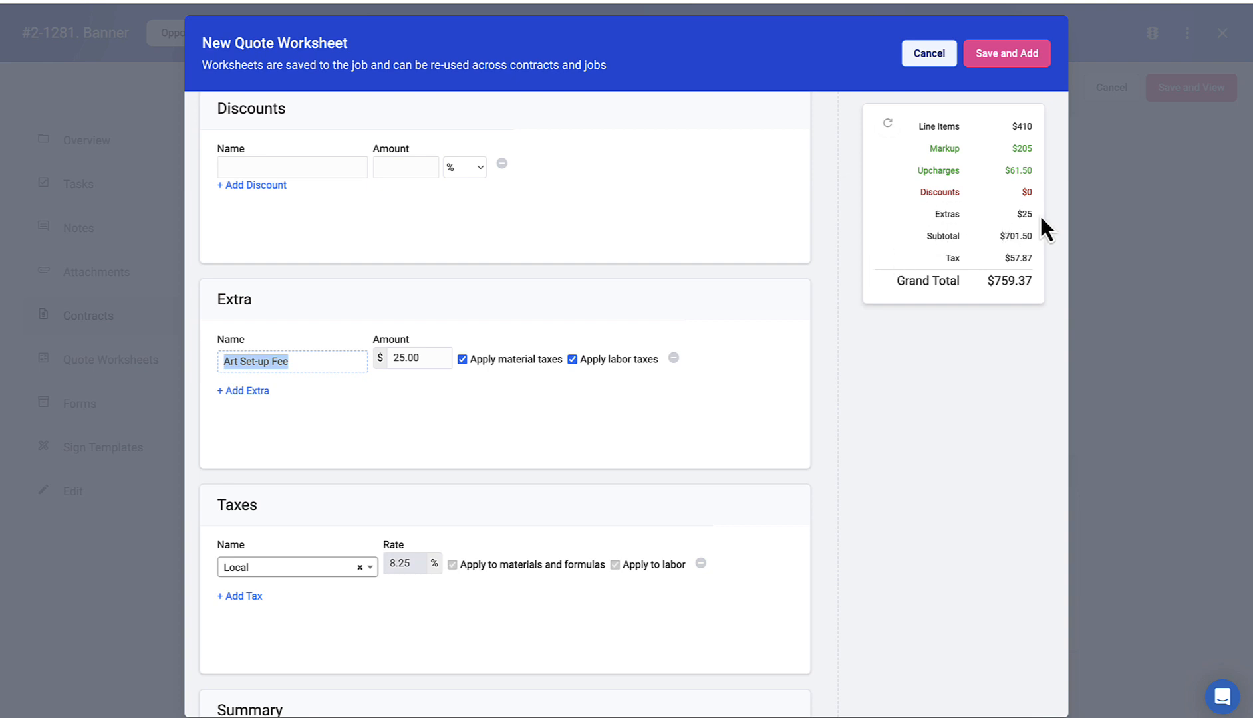
{"action": "scroll", "coordinate": [673, 341], "scroll_direction": "up", "scroll_amount": 10}
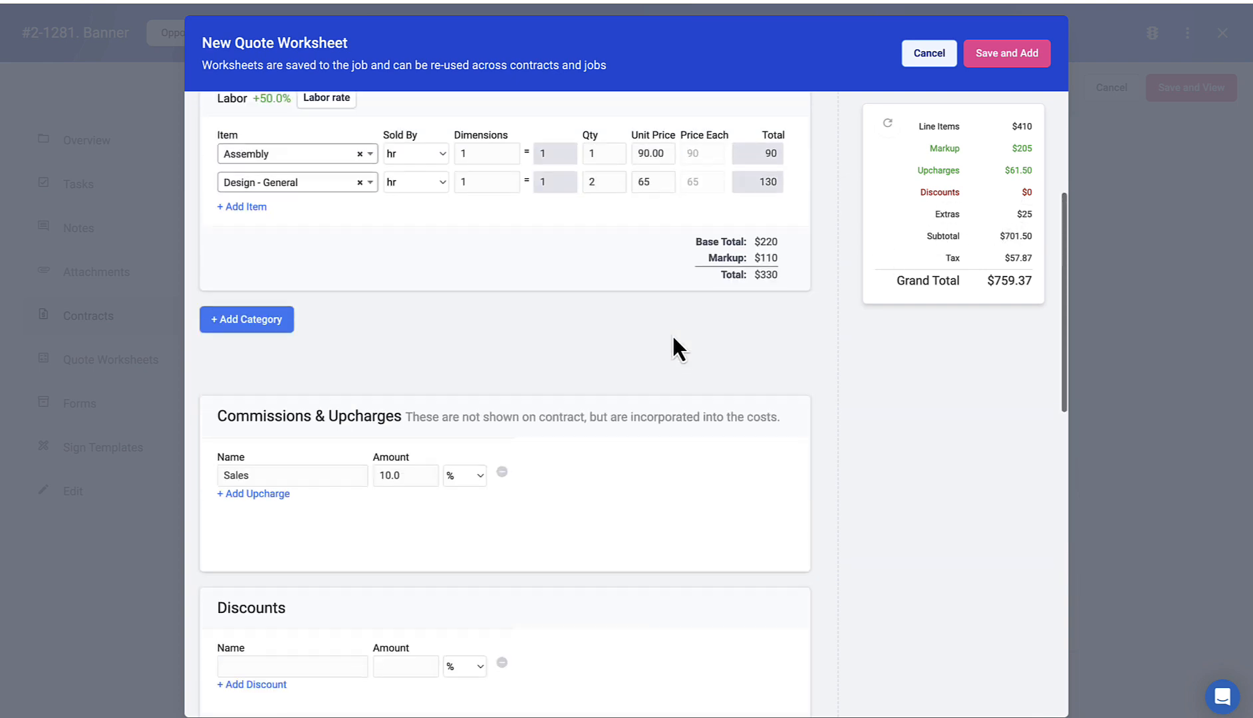
{"action": "scroll", "coordinate": [646, 318], "scroll_direction": "down", "scroll_amount": 9}
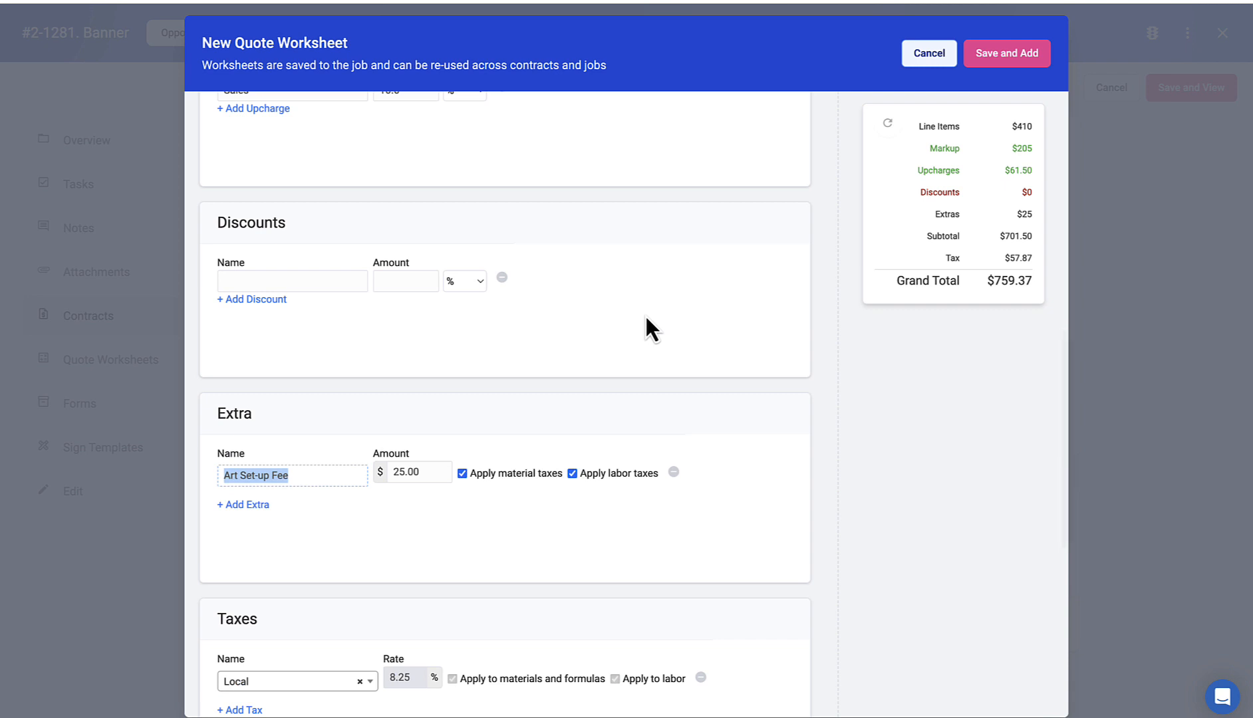
{"action": "scroll", "coordinate": [645, 318], "scroll_direction": "down", "scroll_amount": 2}
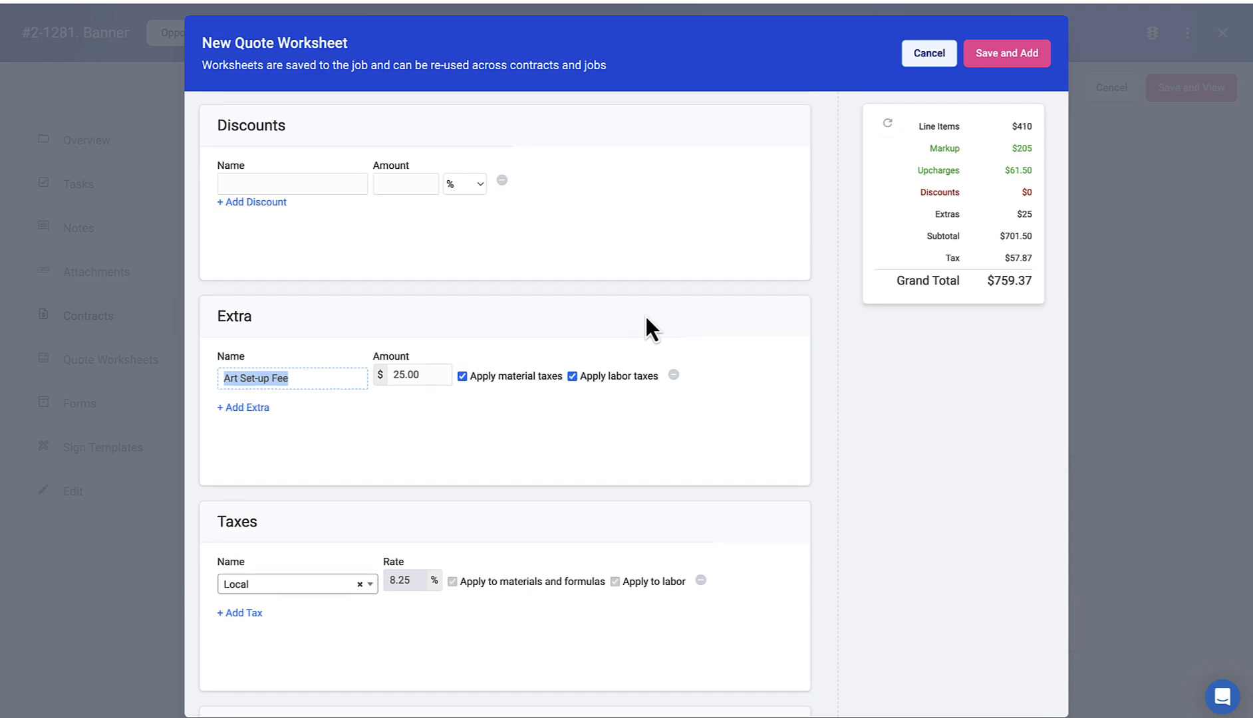
Step: Remove the Local tax and Save and Add the 4x8 Banner worksheet as a $676.50 line
{"action": "scroll", "coordinate": [645, 314], "scroll_direction": "down", "scroll_amount": 3}
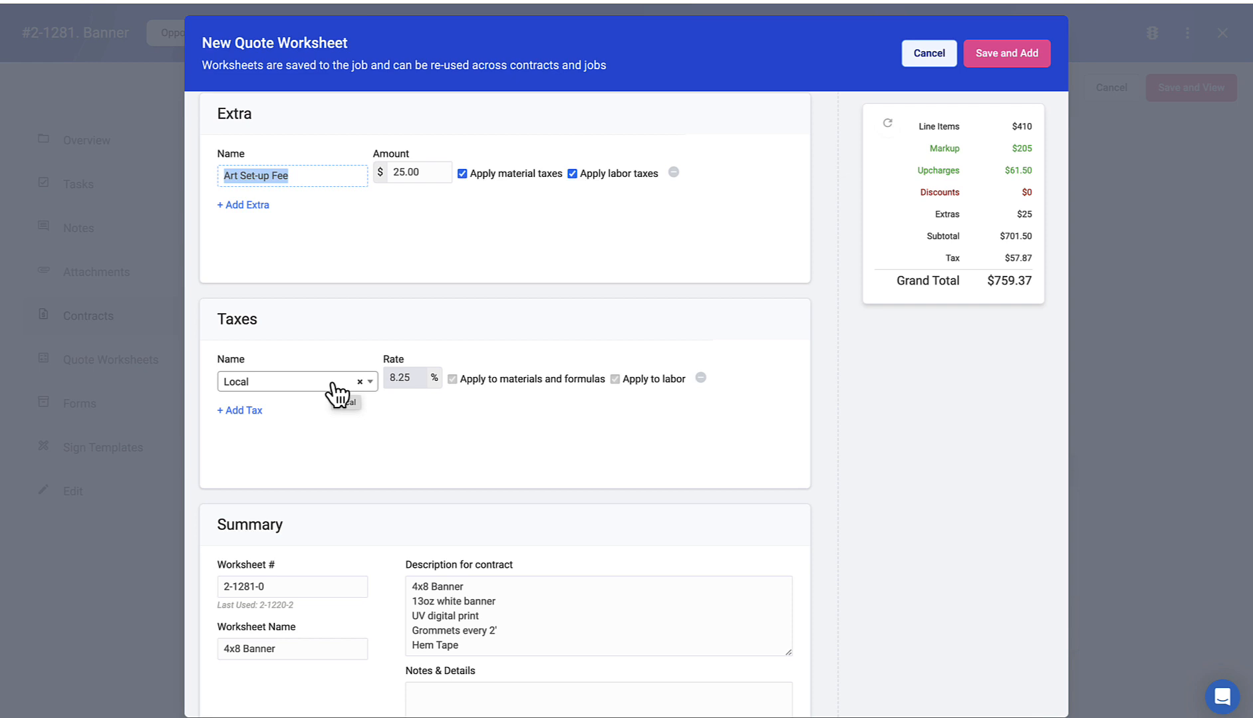
{"action": "left_click", "coordinate": [701, 378]}
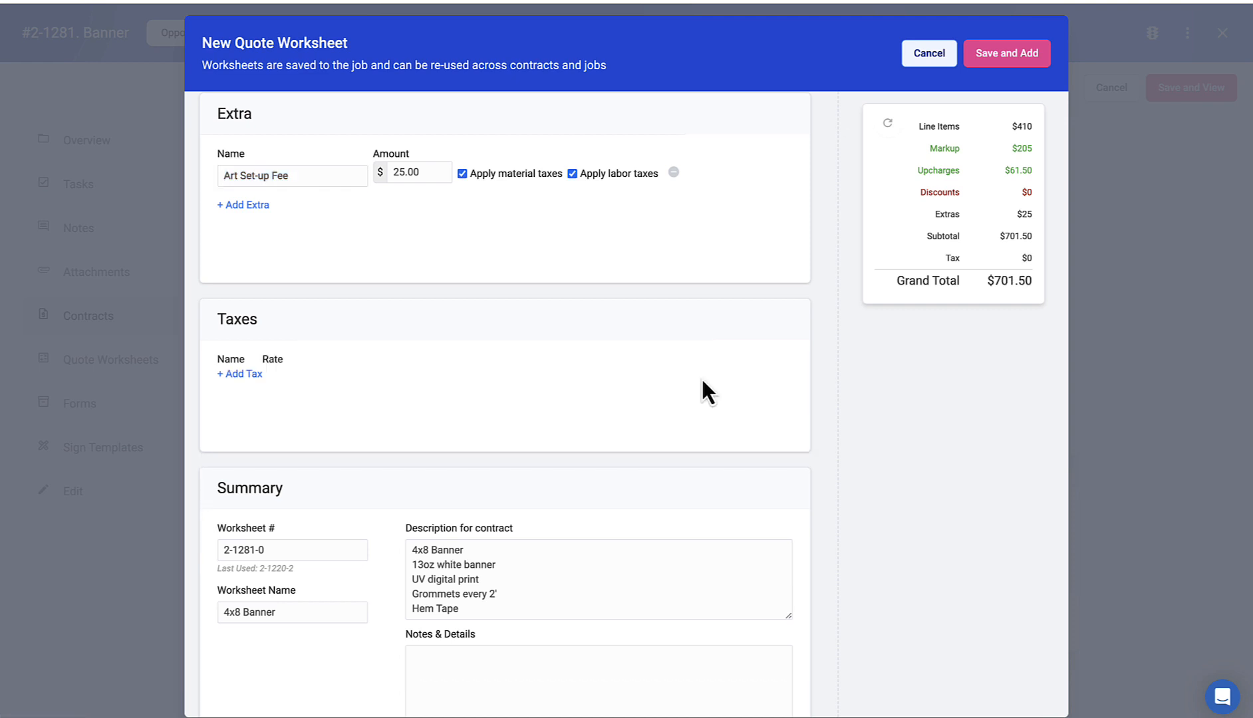
{"action": "scroll", "coordinate": [566, 396], "scroll_direction": "down", "scroll_amount": 2}
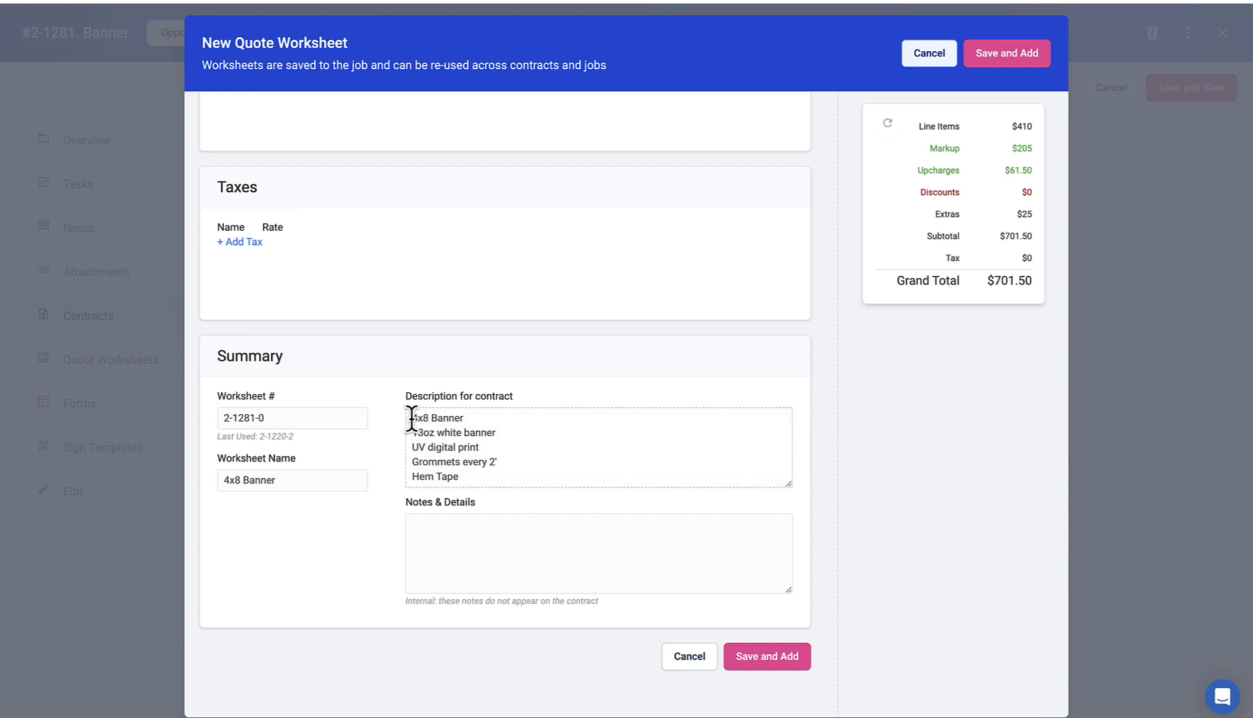
{"action": "left_click_drag", "start_coordinate": [411, 410], "coordinate": [485, 471]}
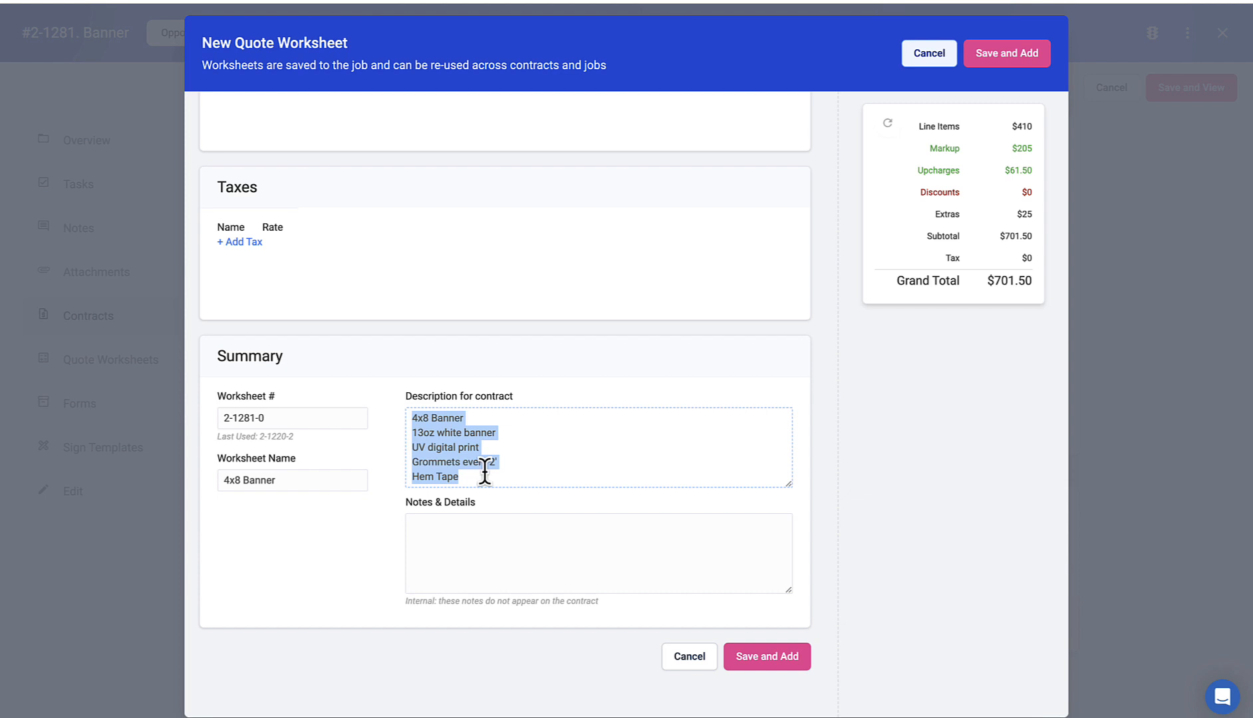
{"action": "left_click", "coordinate": [485, 533]}
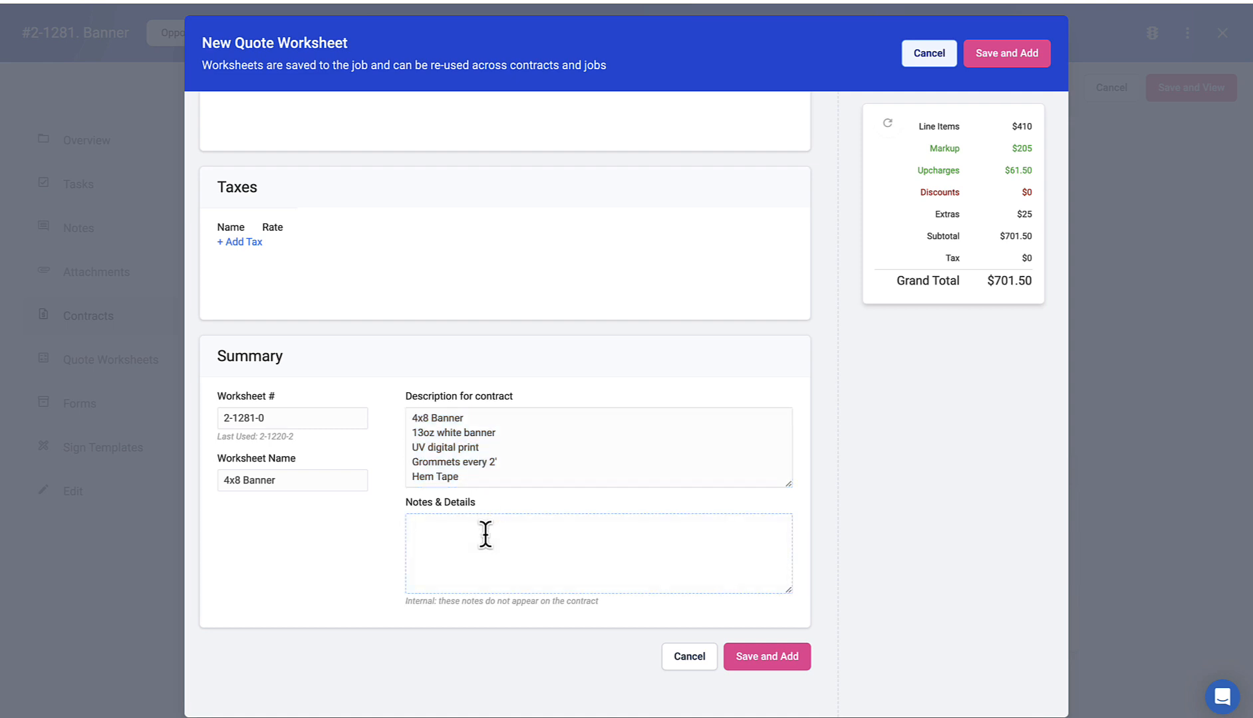
{"action": "left_click", "coordinate": [737, 660]}
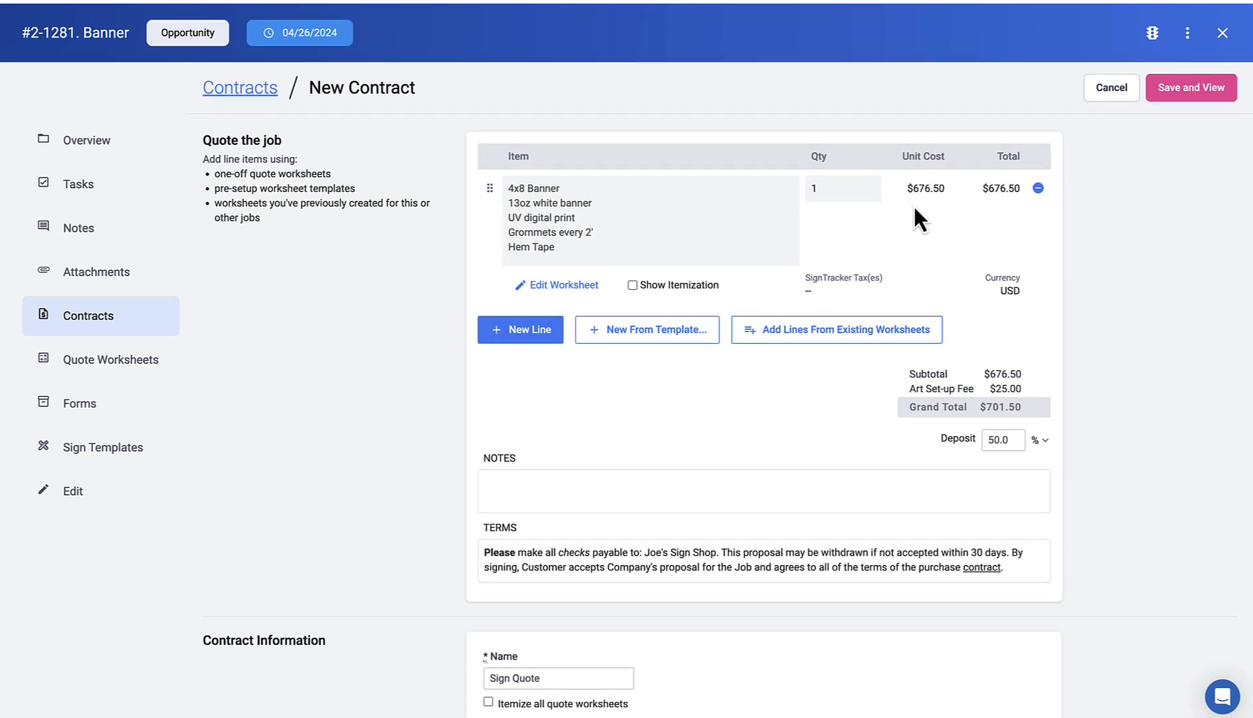
Step: Open Add Lines From Existing Worksheets and show the All Jobs quote worksheets
{"action": "left_click", "coordinate": [613, 332]}
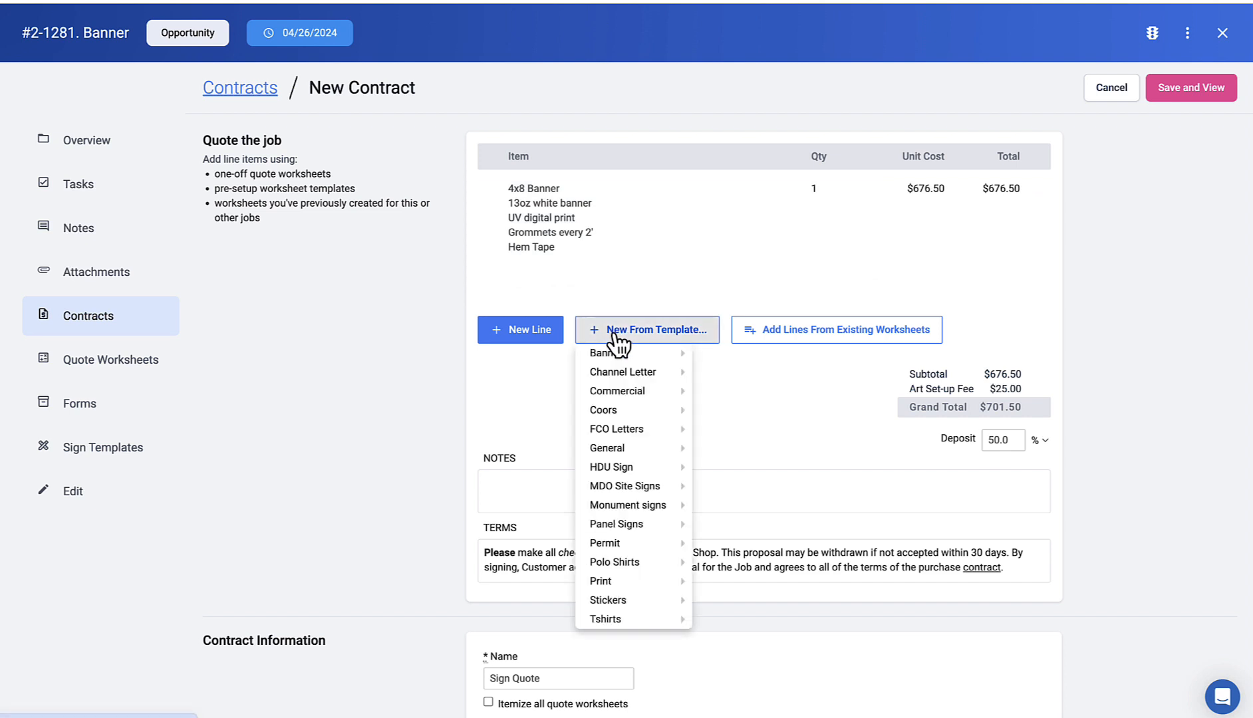
{"action": "left_click", "coordinate": [830, 329]}
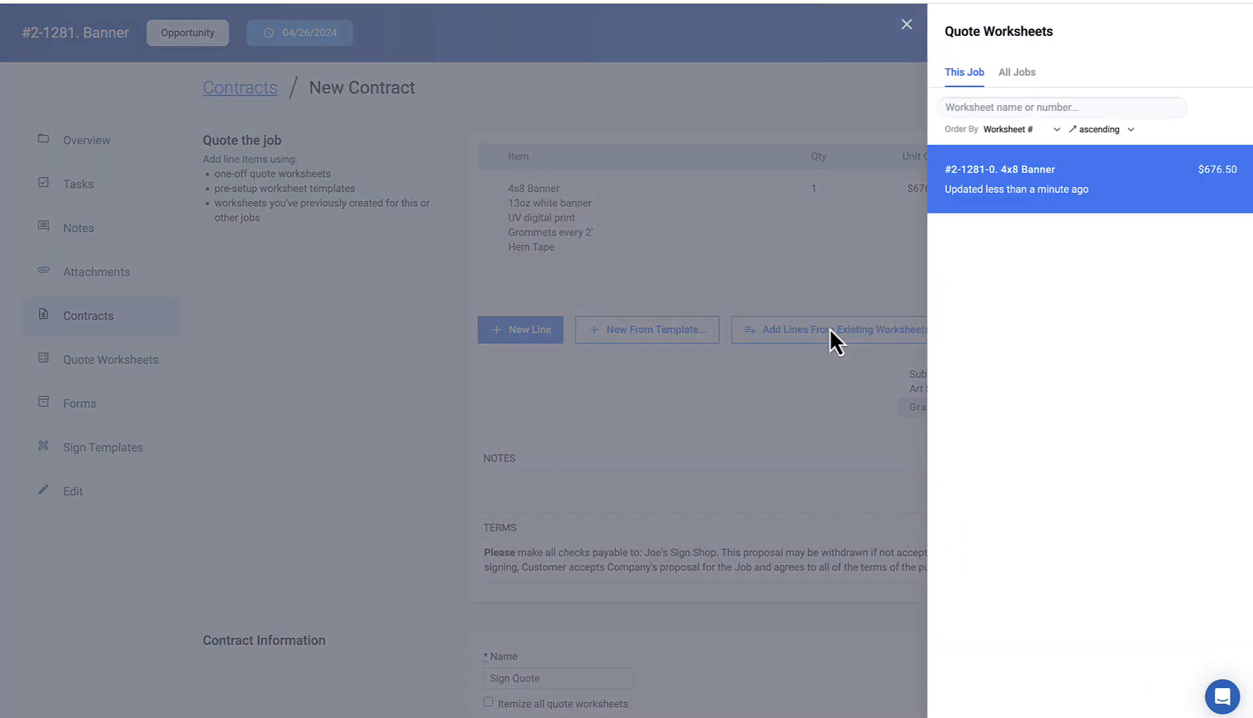
{"action": "mouse_move", "coordinate": [1072, 165]}
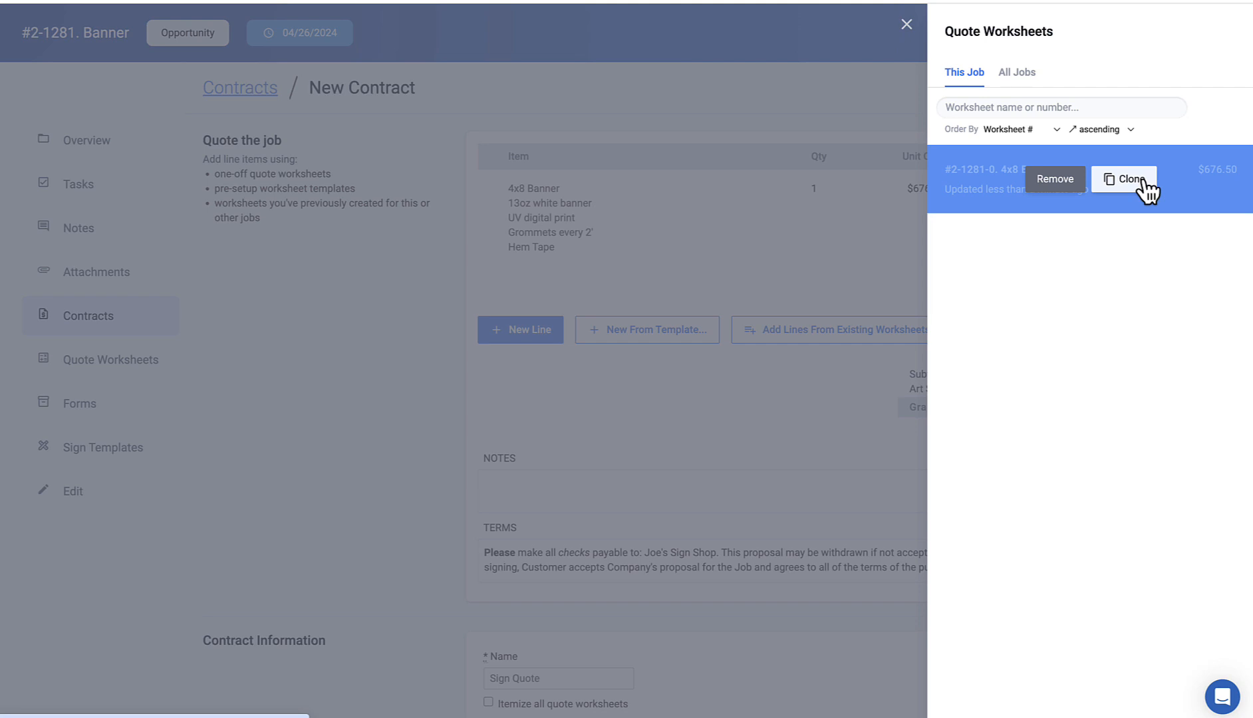
{"action": "left_click", "coordinate": [1032, 79]}
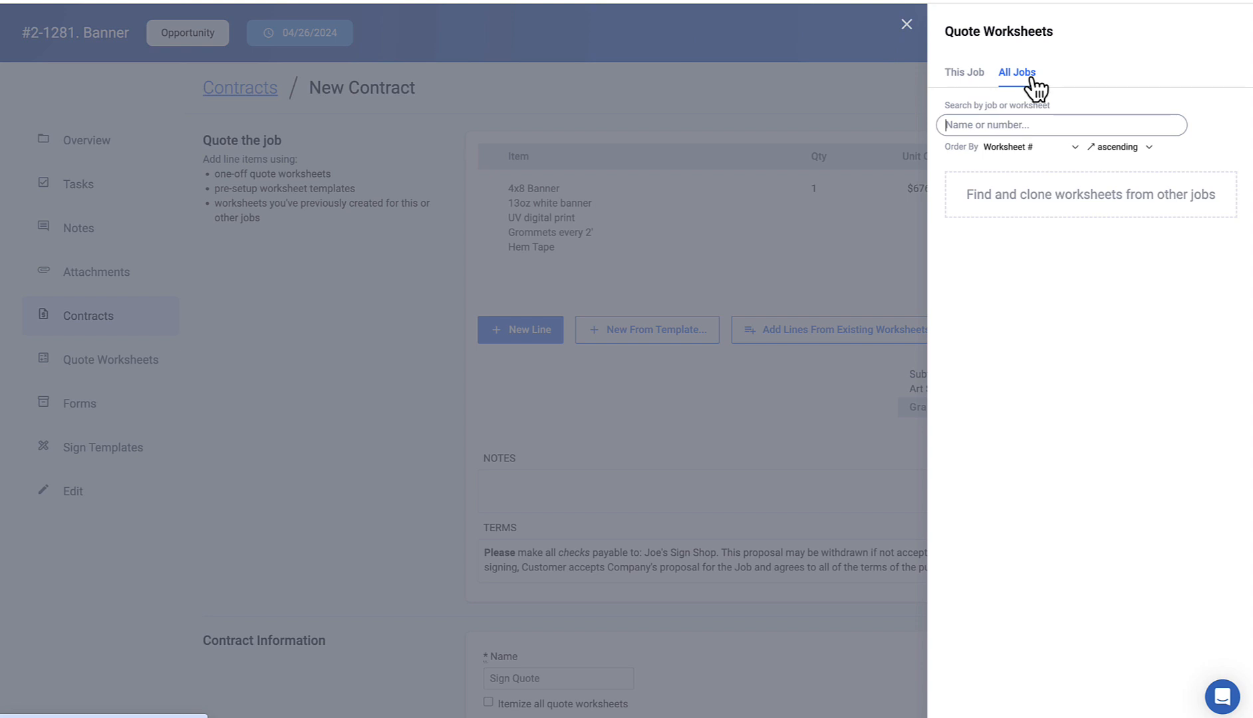
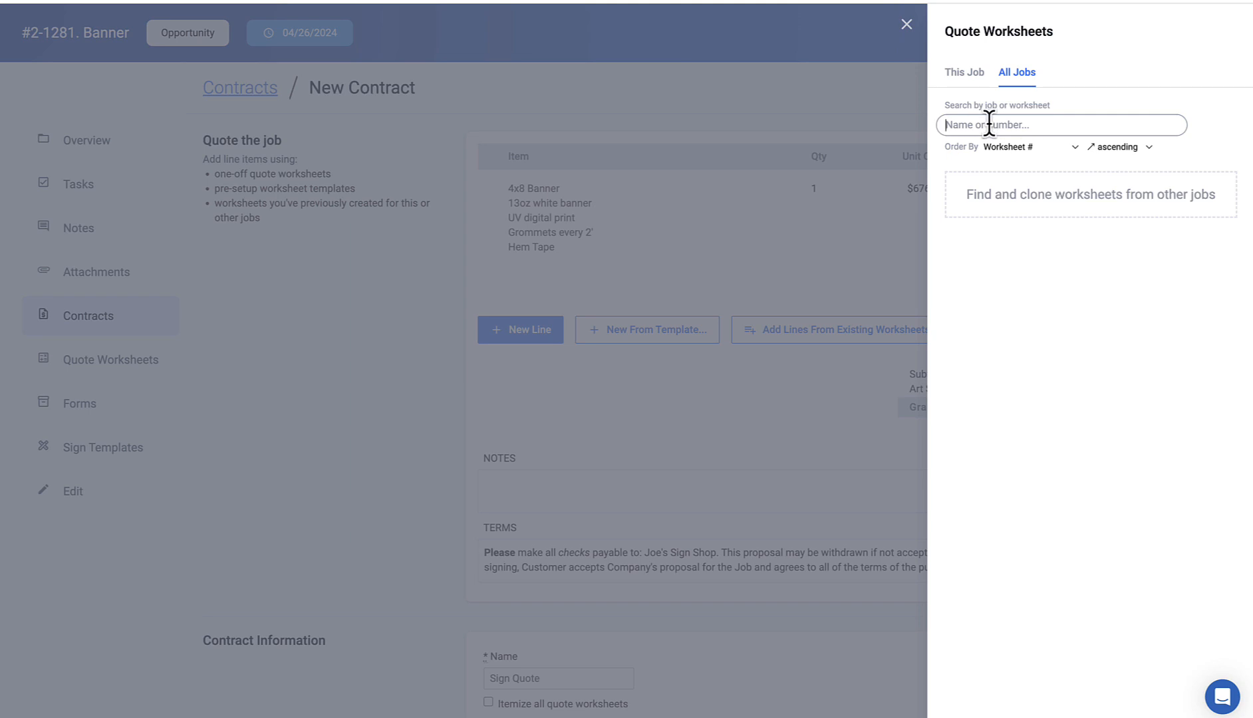
Step: Close the Quote Worksheets panel to return to the contract's $676.50 4x8 Banner line and Notes box
{"action": "left_click", "coordinate": [906, 27]}
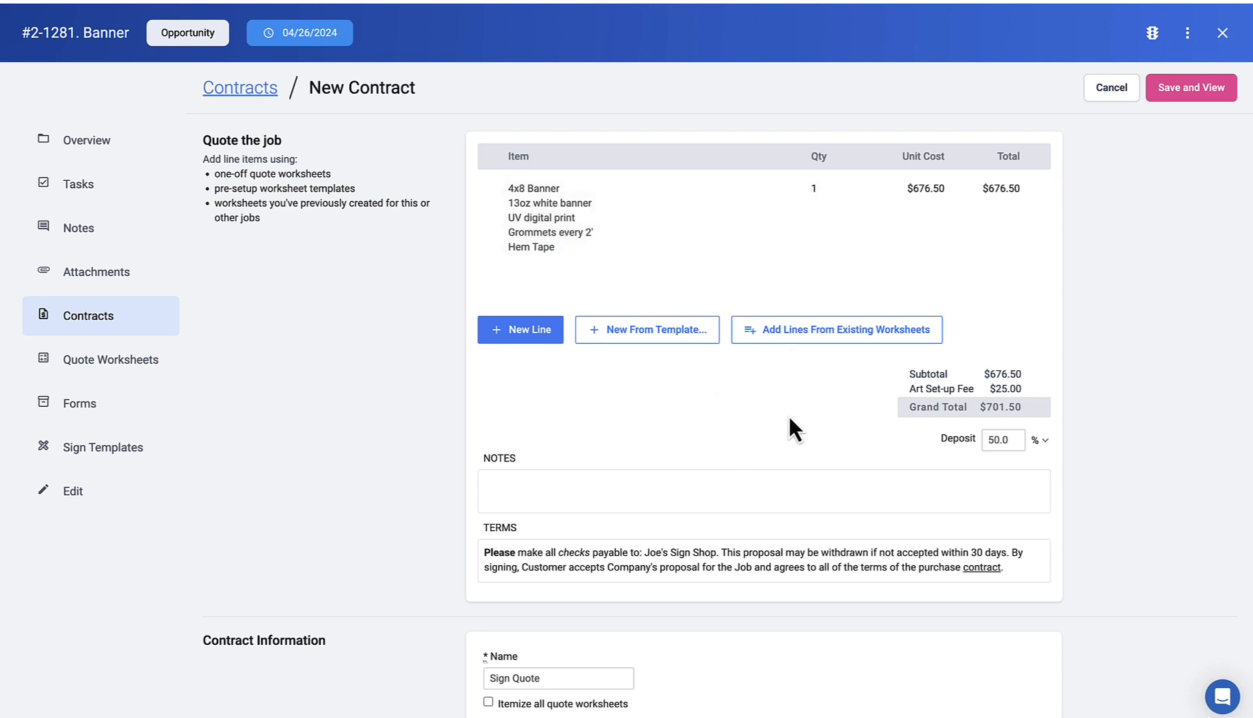
{"action": "left_click", "coordinate": [639, 486]}
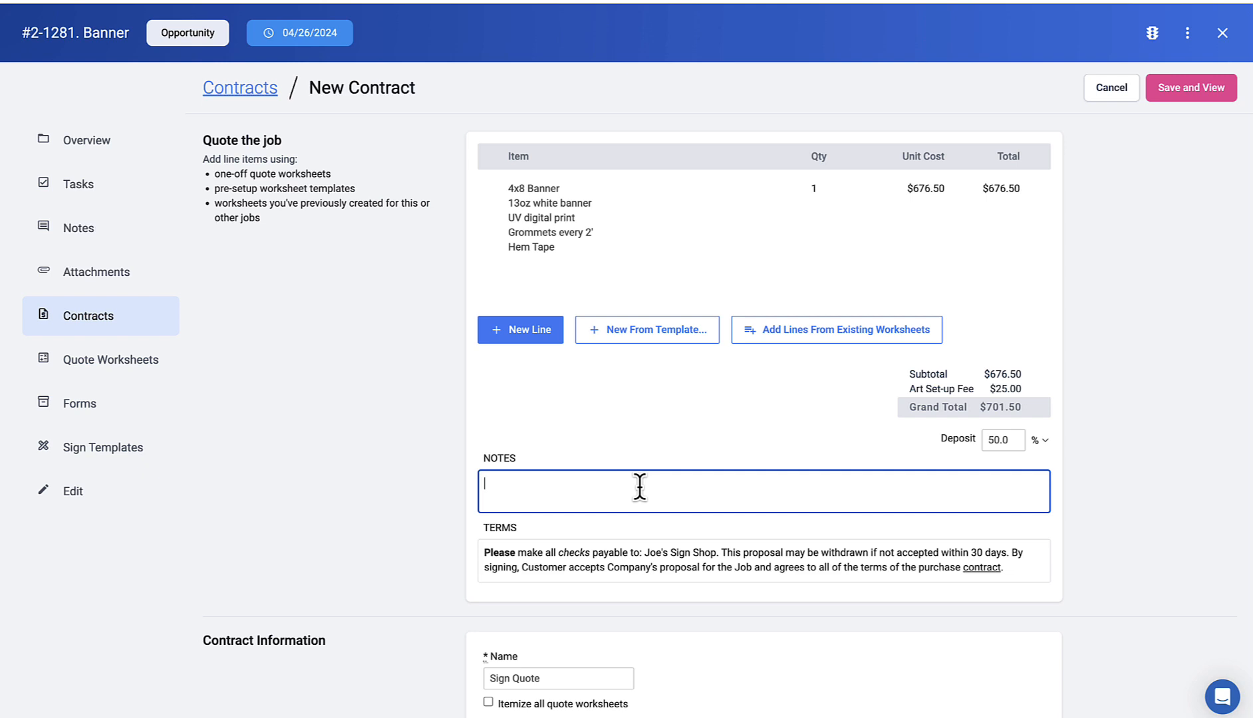
Step: Add the note 'Thanks' and save the contract as a draft Sign Quote totalling $701.50
{"action": "type", "text": "Thanks"}
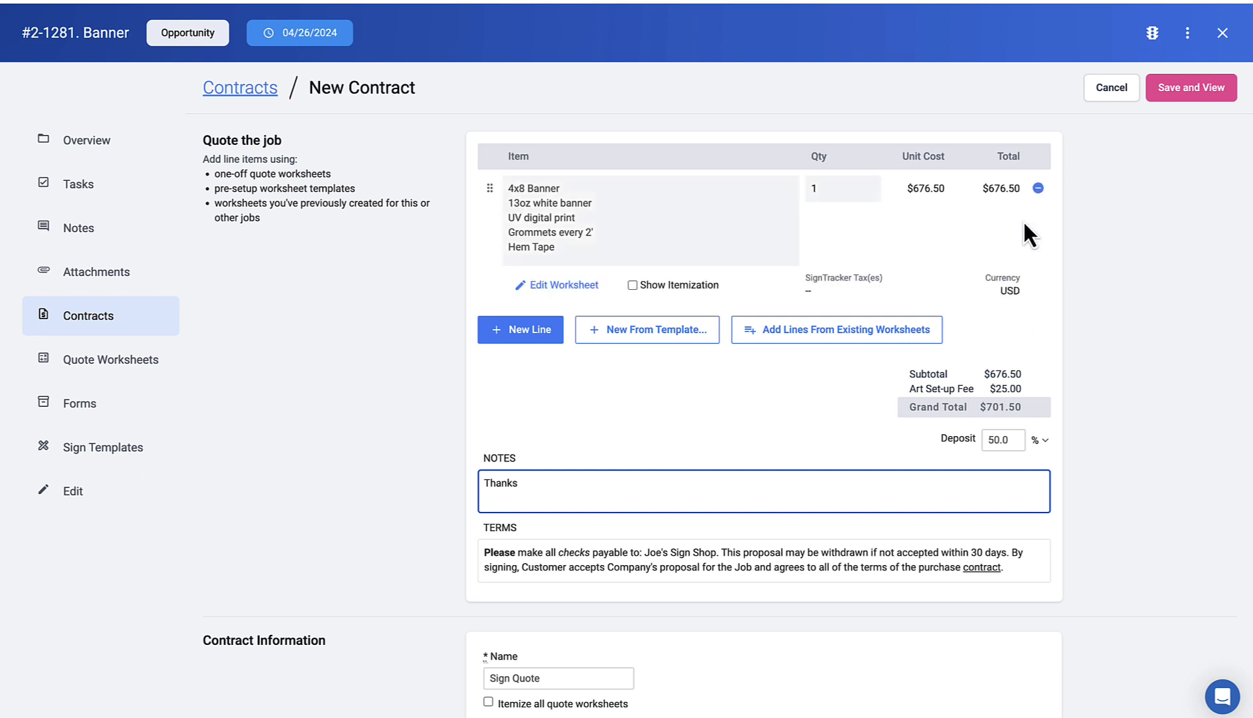
{"action": "scroll", "coordinate": [551, 595], "scroll_direction": "down", "scroll_amount": 1}
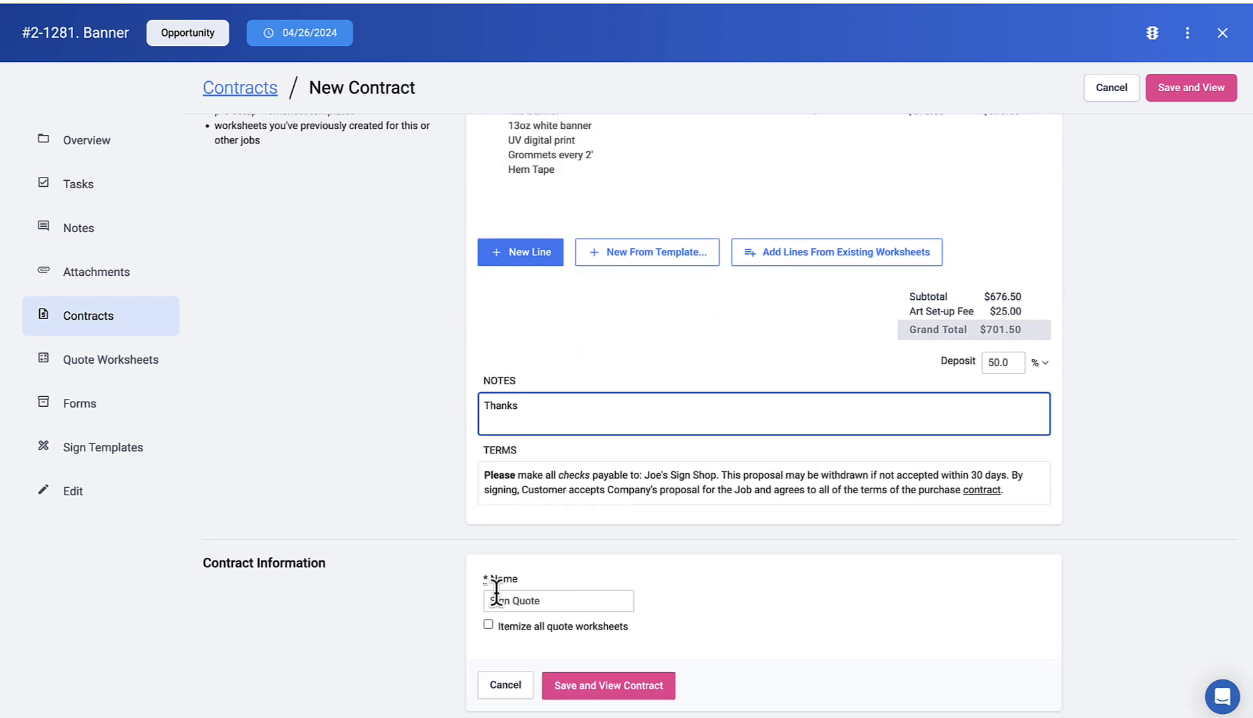
{"action": "left_click", "coordinate": [1204, 89]}
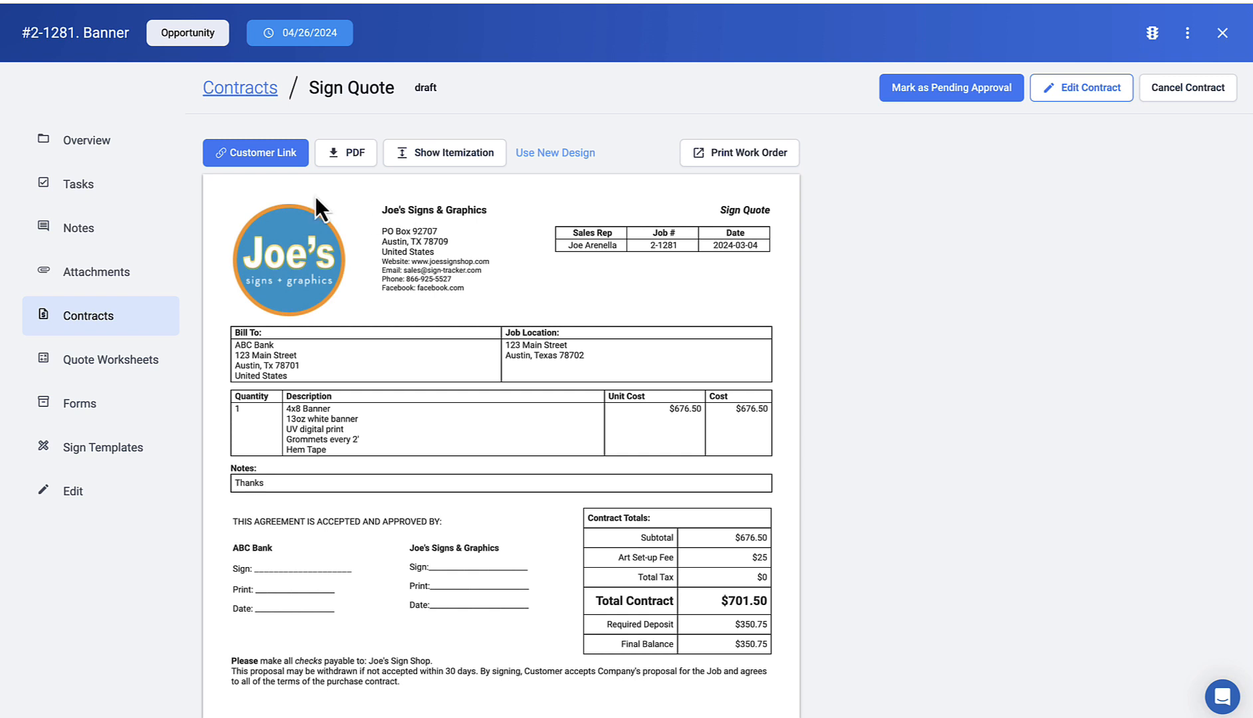
Step: Copy the contract's Customer Link and open the customer view in a browser tab
{"action": "left_click", "coordinate": [268, 155]}
{"action": "left_click", "coordinate": [263, 160]}
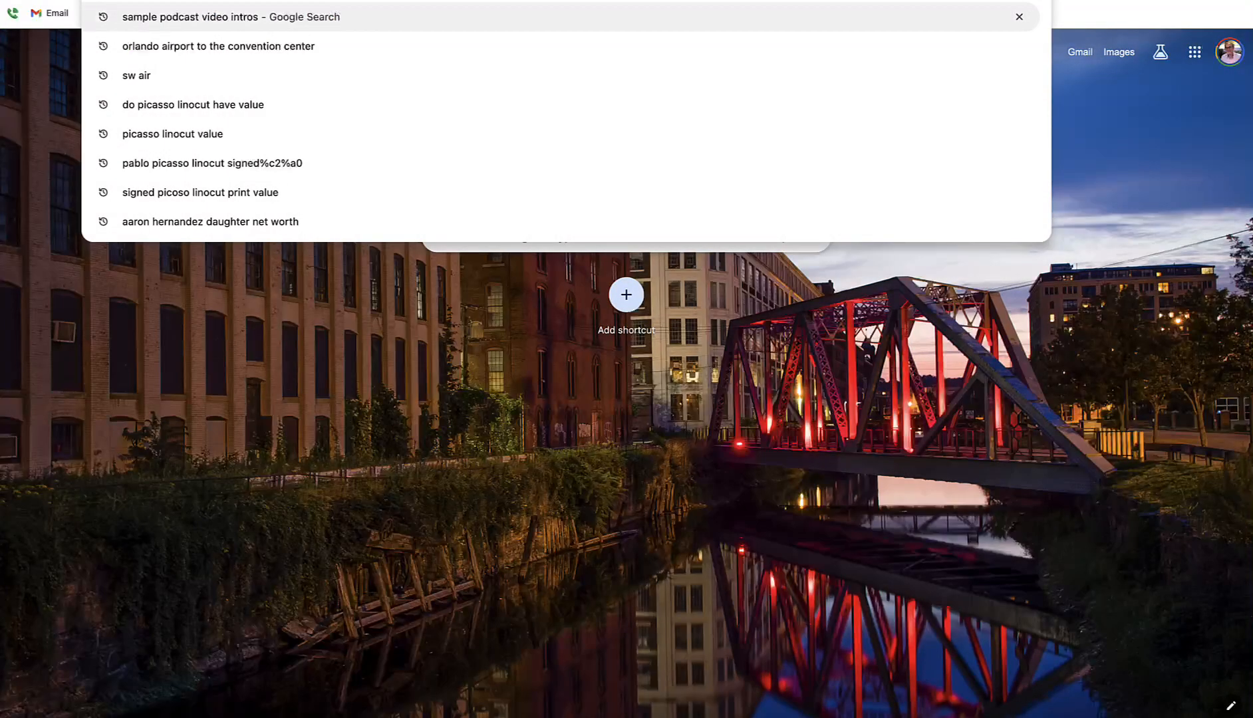
{"action": "key", "text": "super+v"}
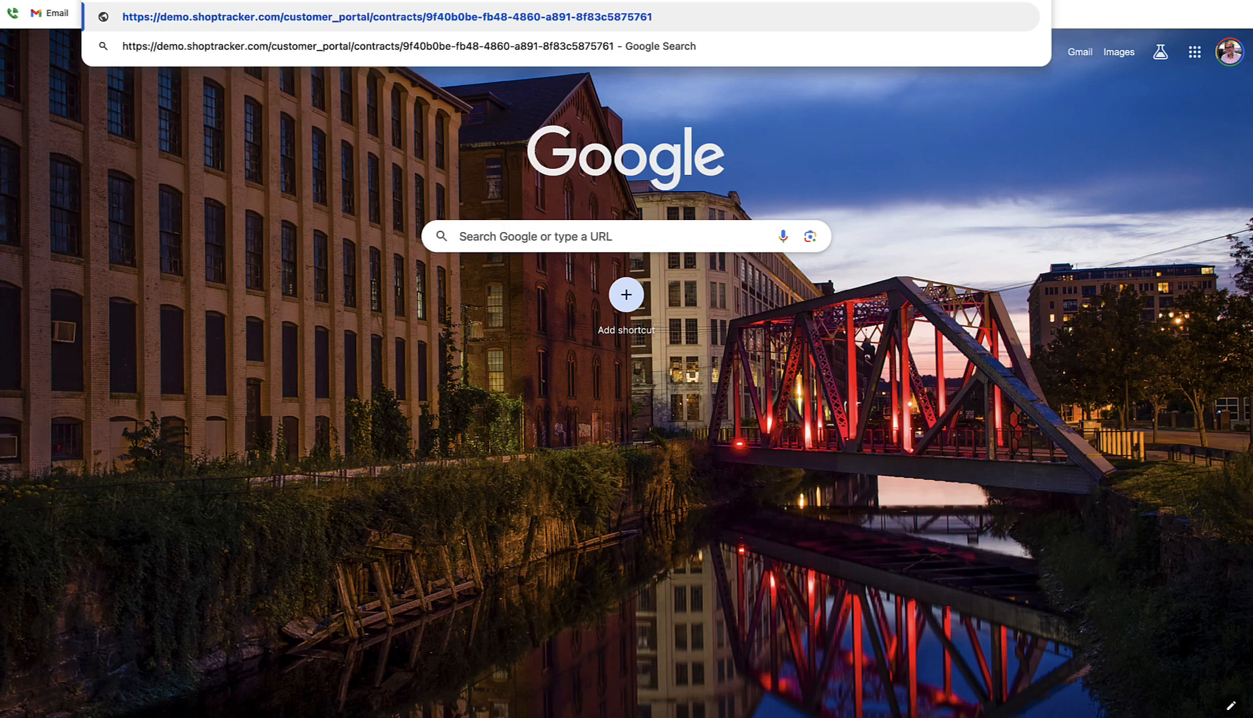
{"action": "key", "text": "Return"}
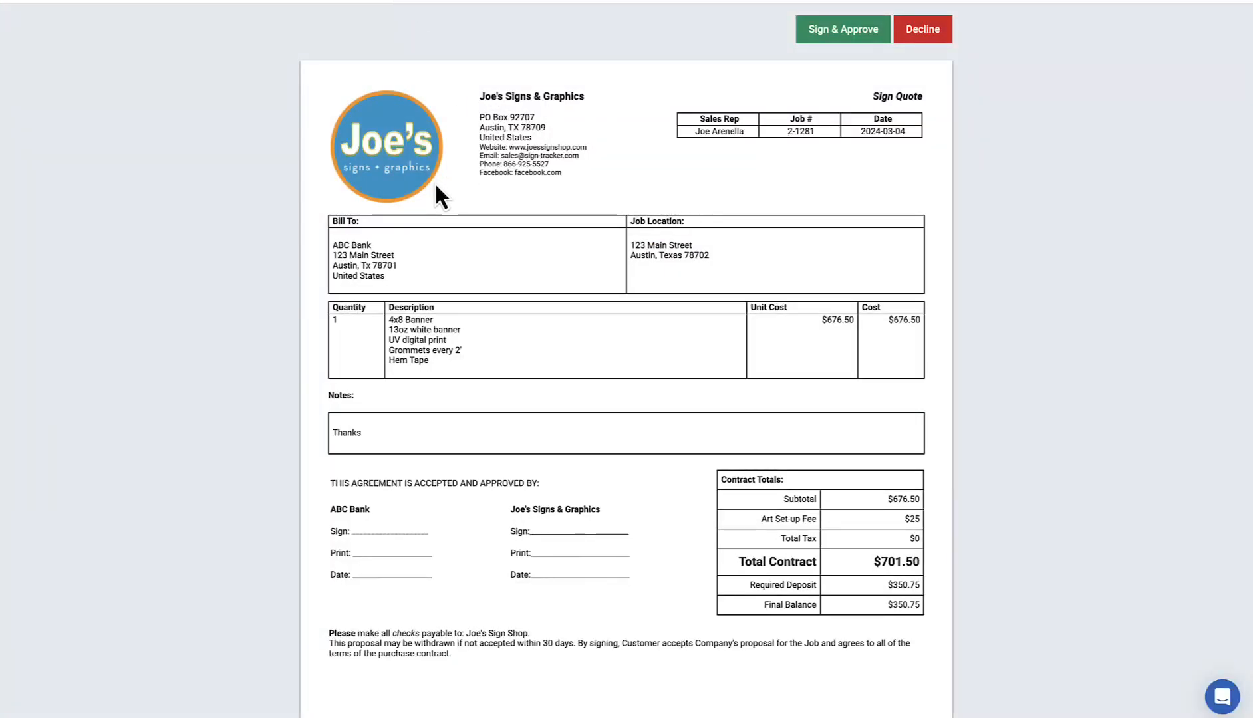
{"action": "scroll", "coordinate": [436, 182], "scroll_direction": "down", "scroll_amount": 2}
{"action": "scroll", "coordinate": [435, 184], "scroll_direction": "up", "scroll_amount": 2}
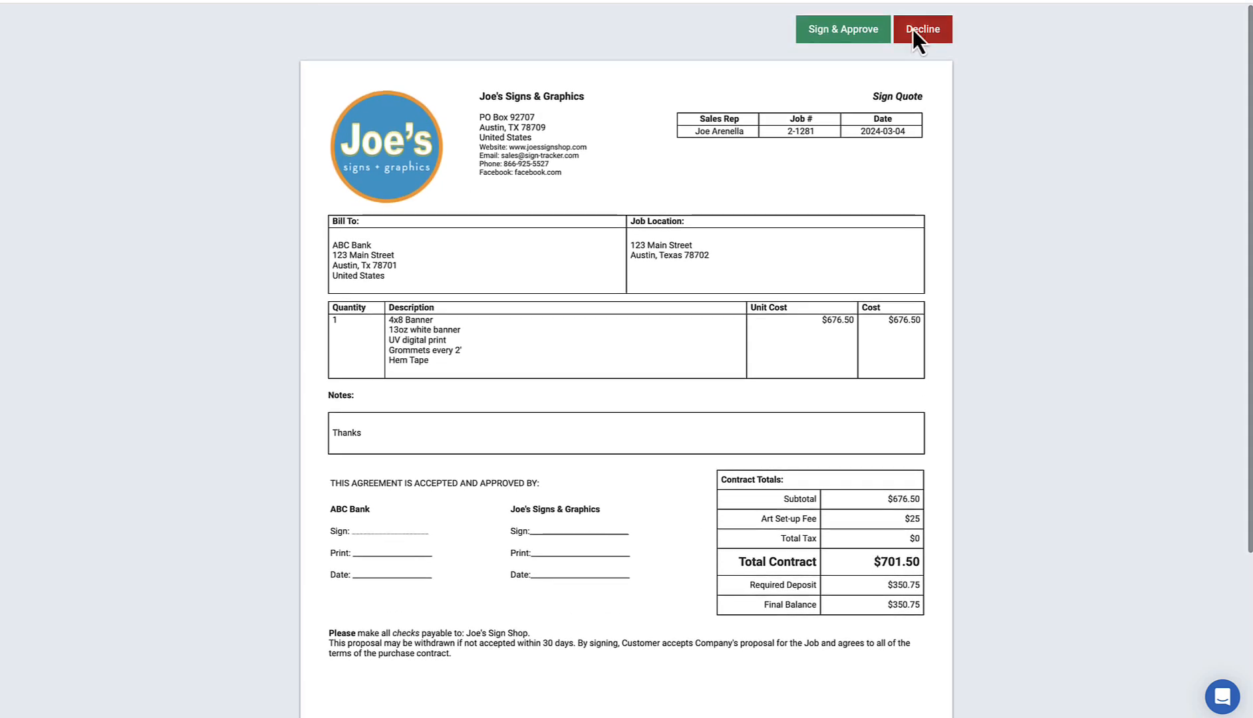
Step: Sign & Approve the quote as the customer, entering the signer's name and adopting the signature
{"action": "left_click", "coordinate": [854, 35]}
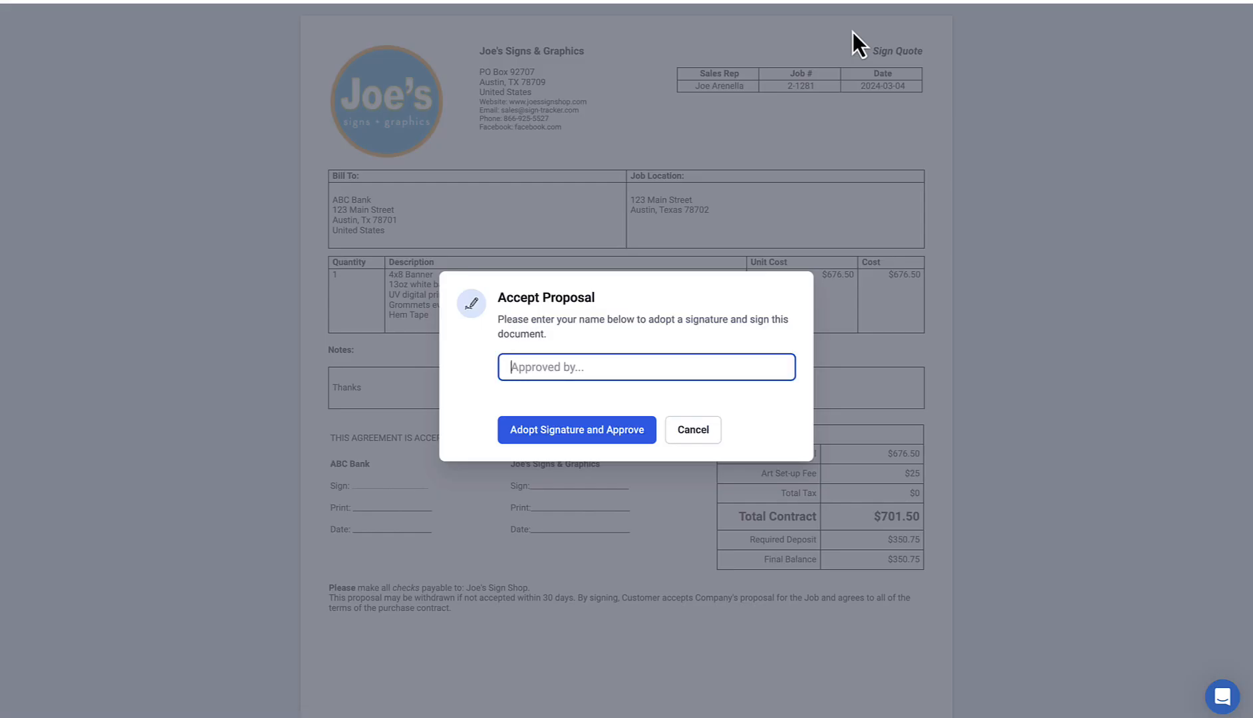
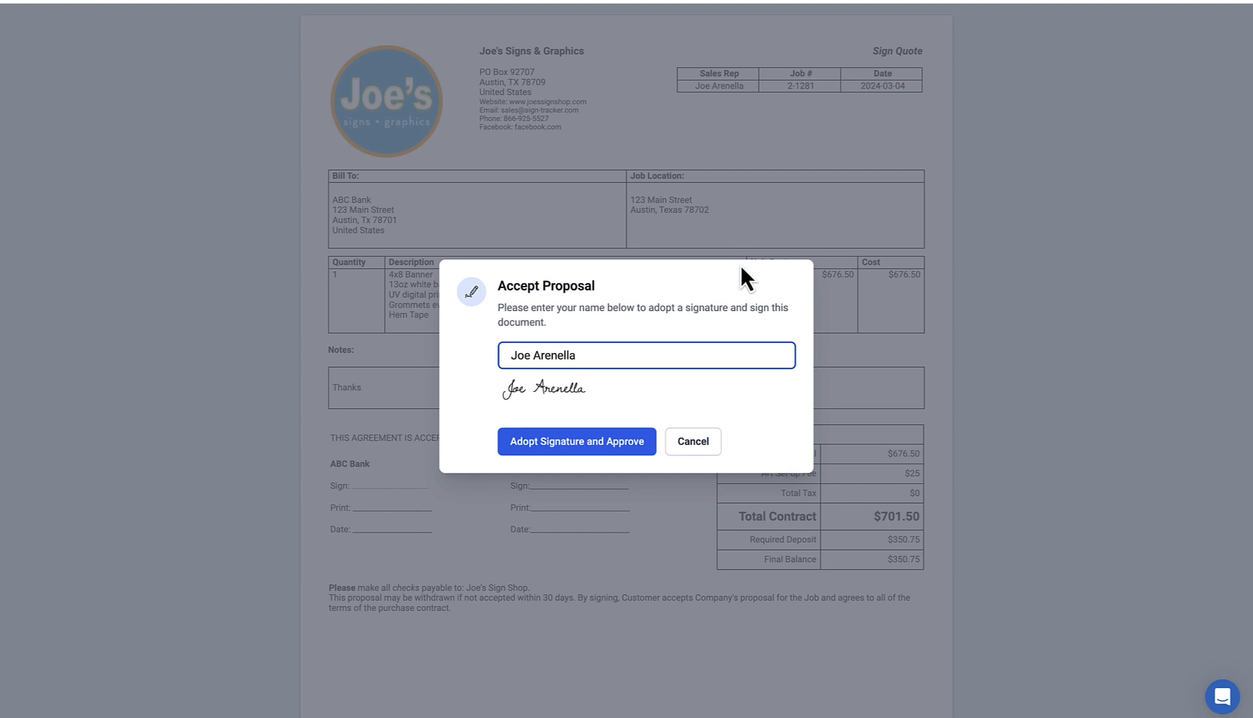
{"action": "left_click", "coordinate": [606, 451]}
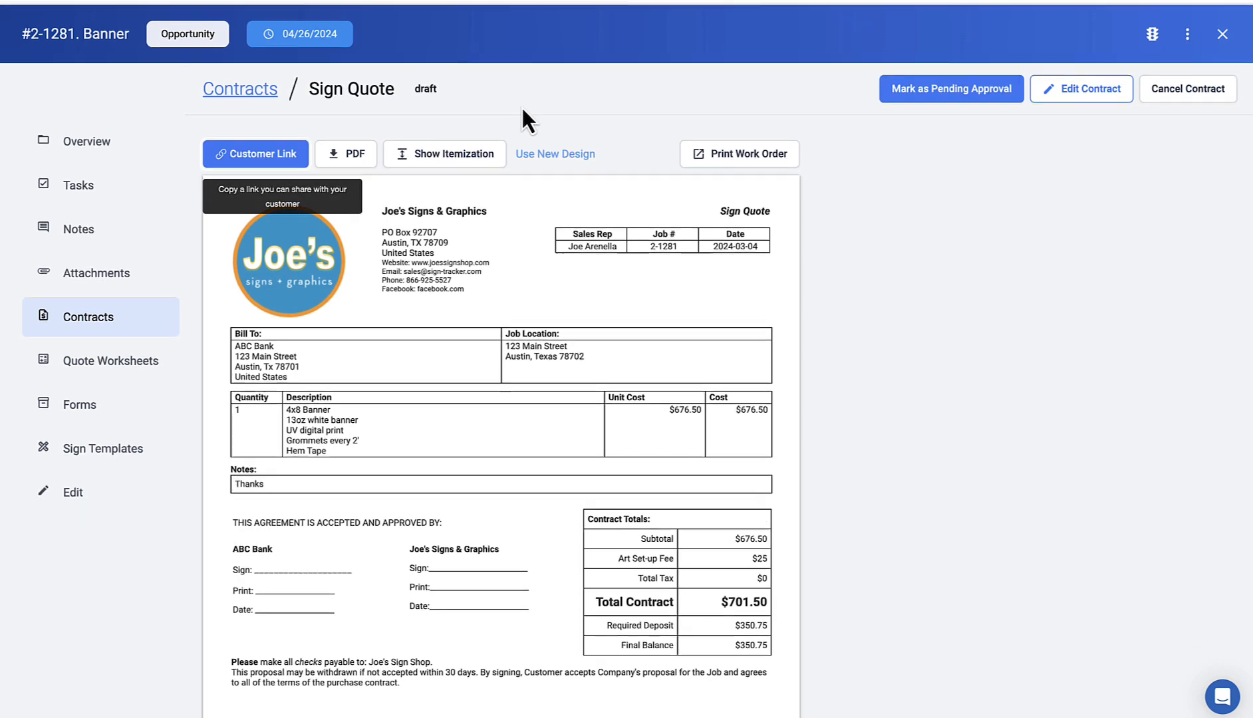
Step: Confirm Sign Quote is approved and signed, then close the job to the Jobs board
{"action": "left_click", "coordinate": [229, 93]}
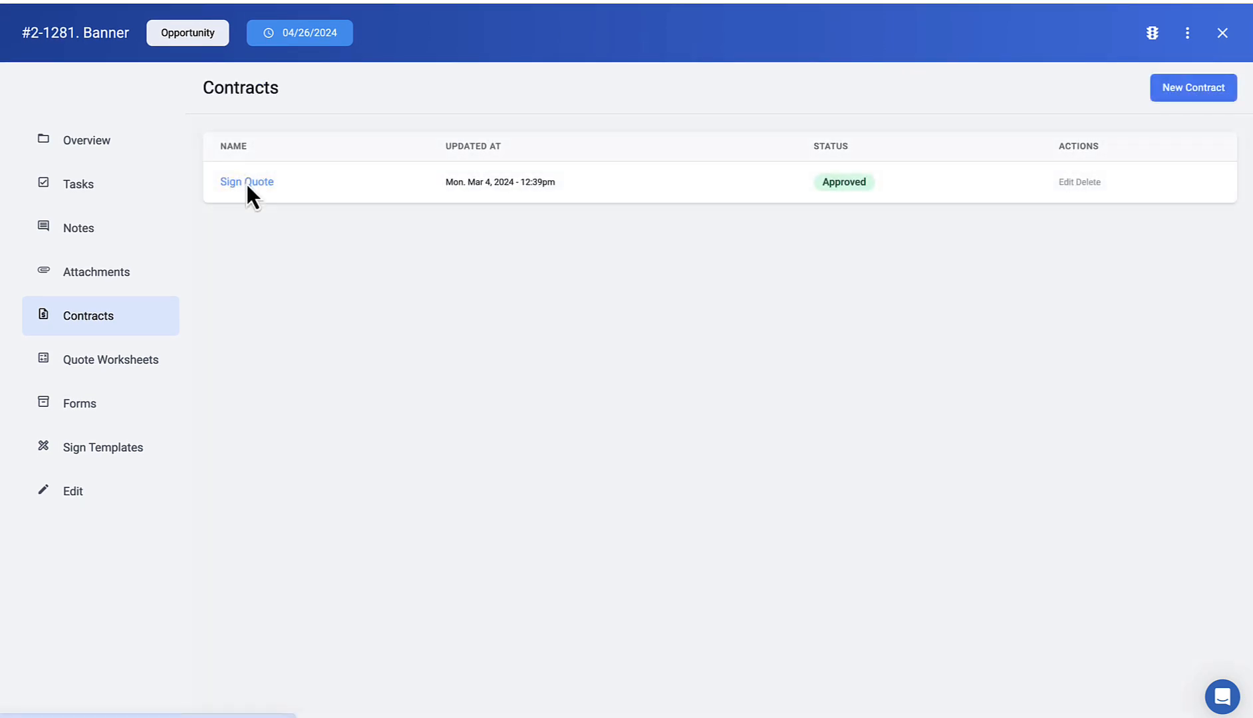
{"action": "left_click", "coordinate": [245, 182]}
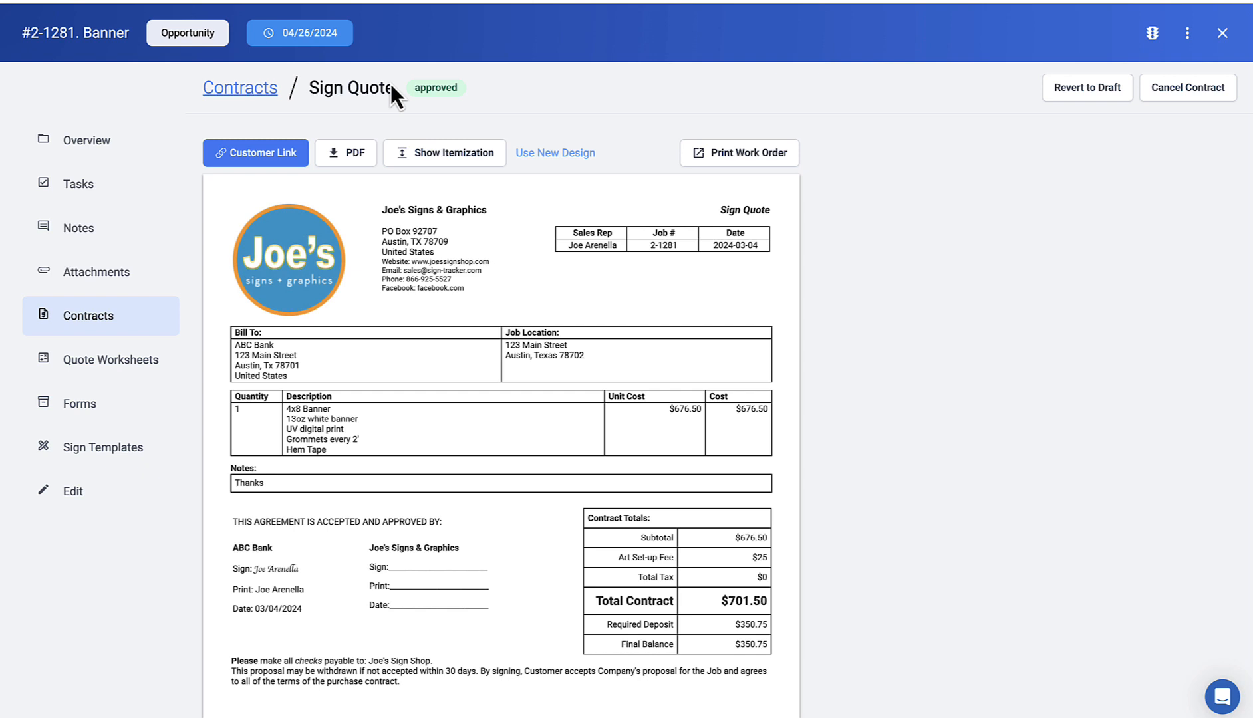
{"action": "left_click", "coordinate": [123, 150]}
{"action": "left_click_drag", "start_coordinate": [233, 344], "coordinate": [316, 377]}
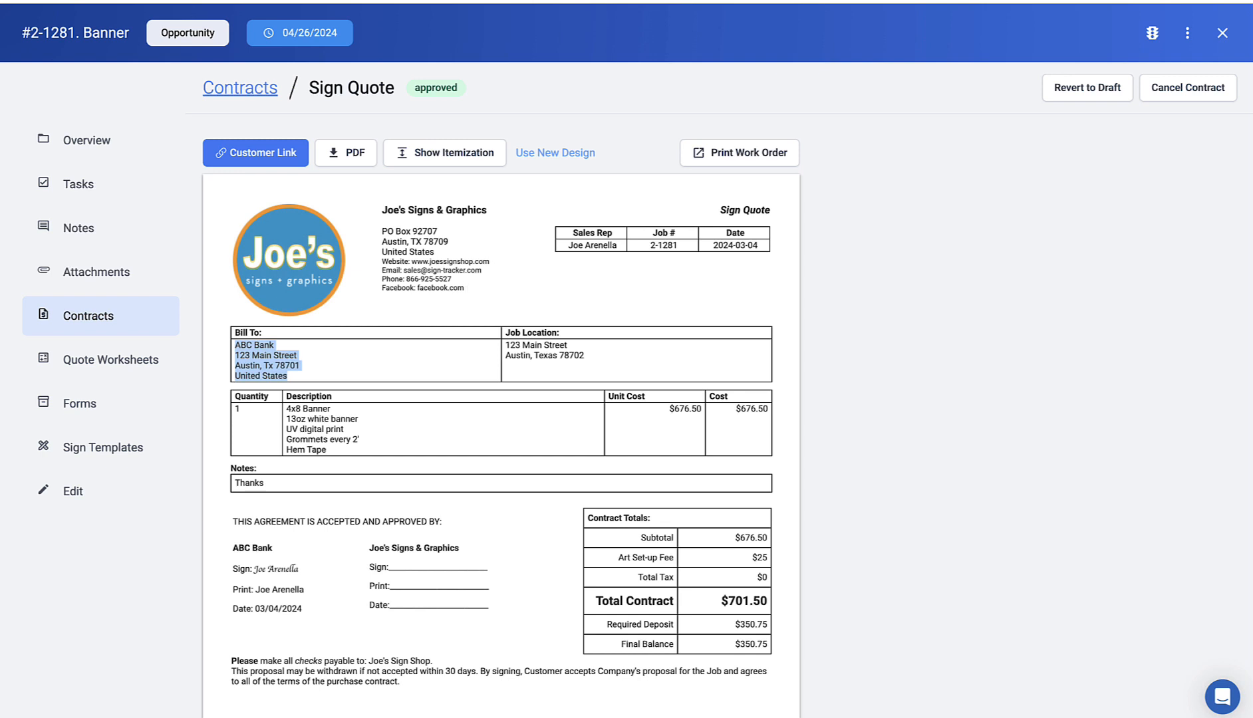
{"action": "left_click", "coordinate": [1224, 32]}
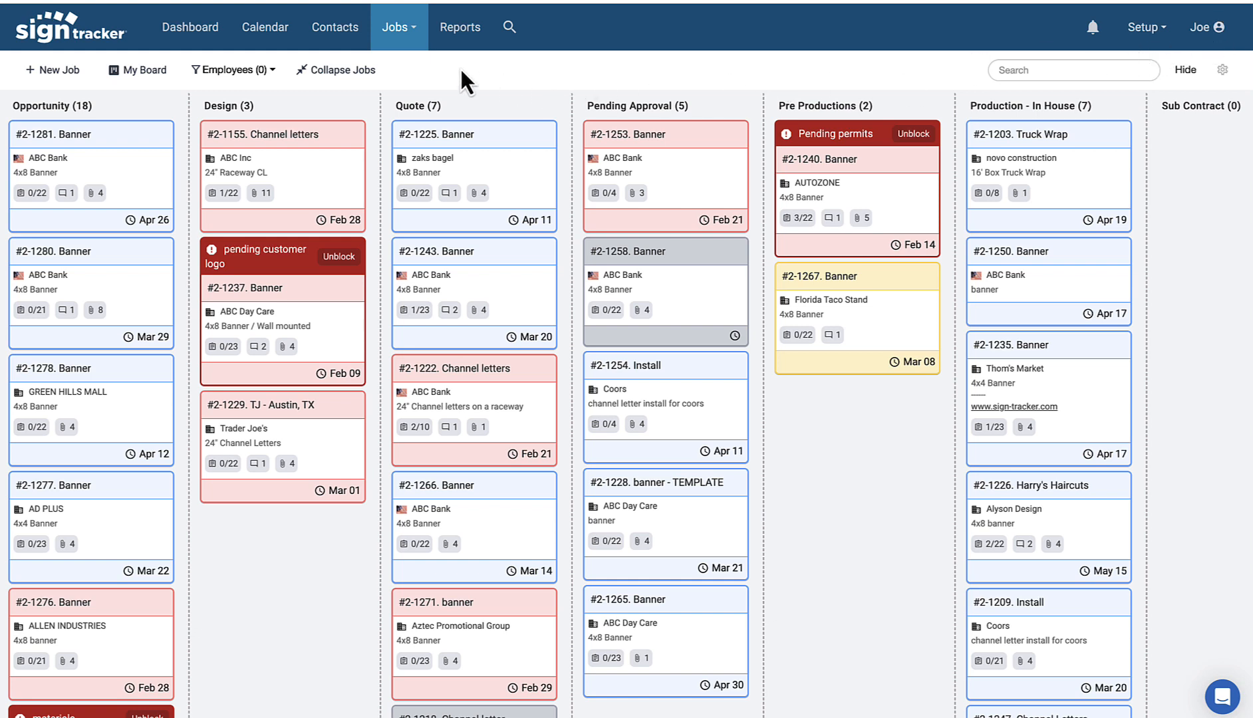
Step: Drag job #2-1281 Banner from Opportunity into Pre Productions, now due Apr 26
{"action": "left_click", "coordinate": [417, 34]}
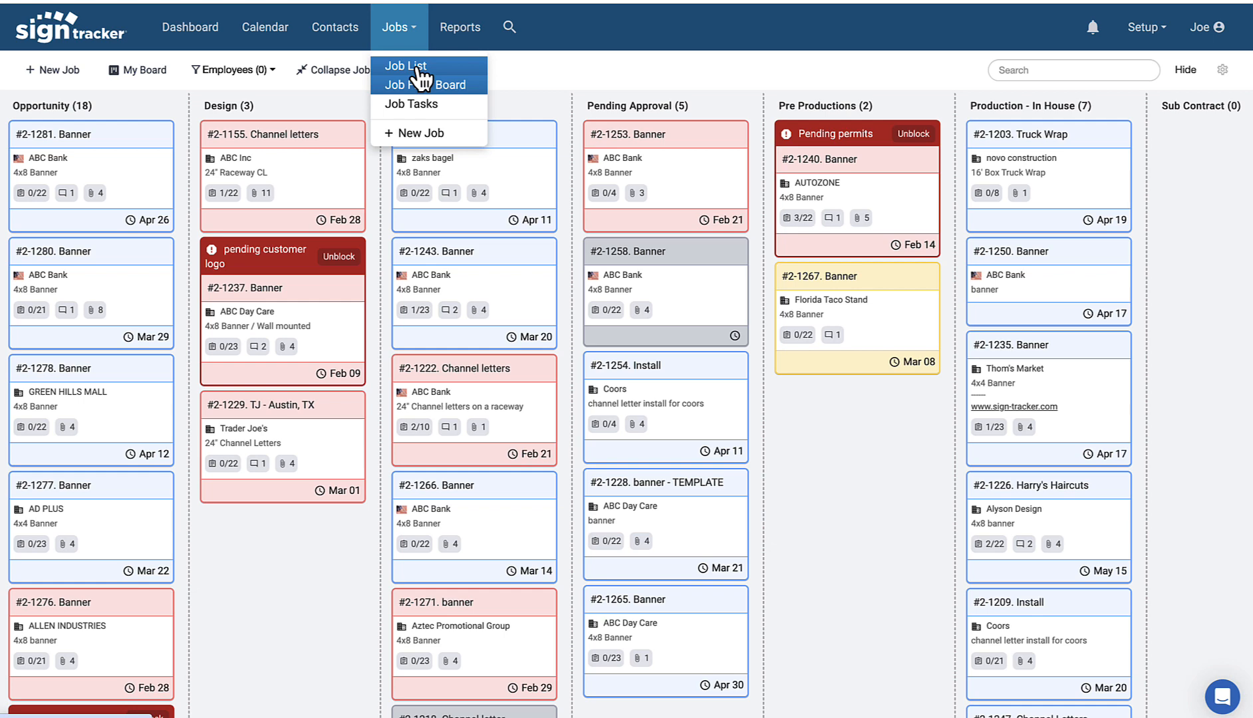
{"action": "left_click", "coordinate": [418, 68]}
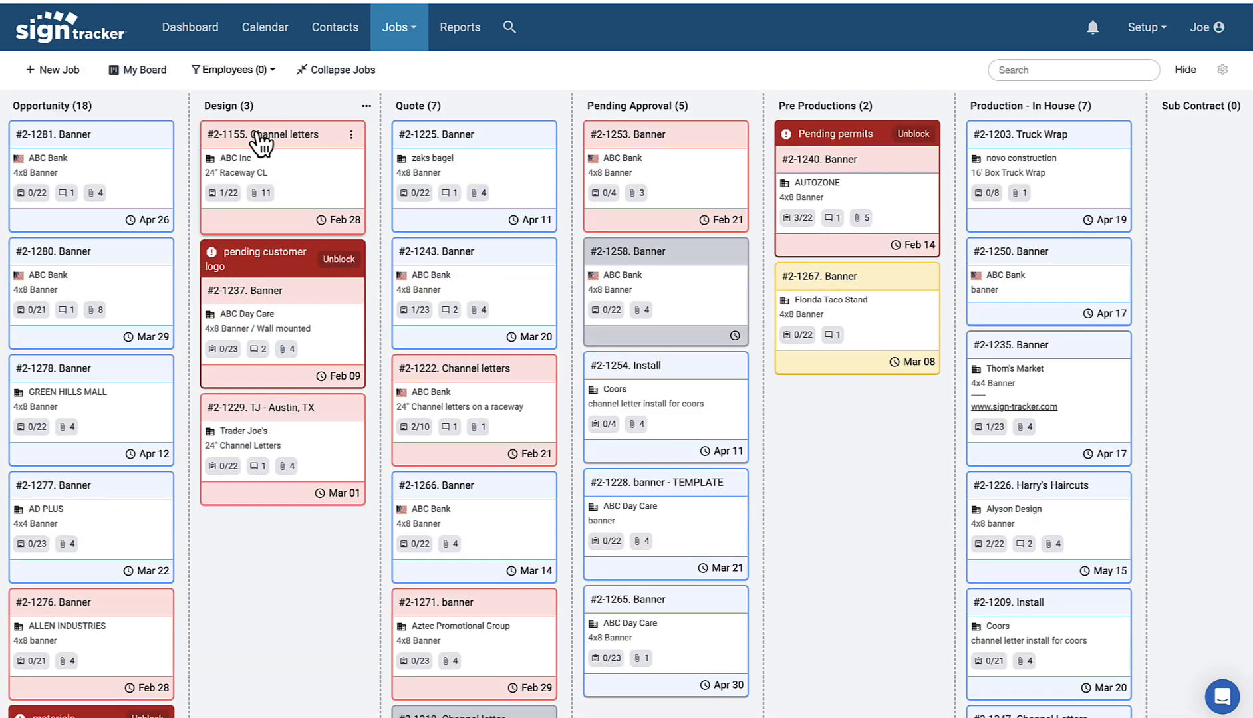
{"action": "left_click_drag", "start_coordinate": [123, 146], "coordinate": [894, 256]}
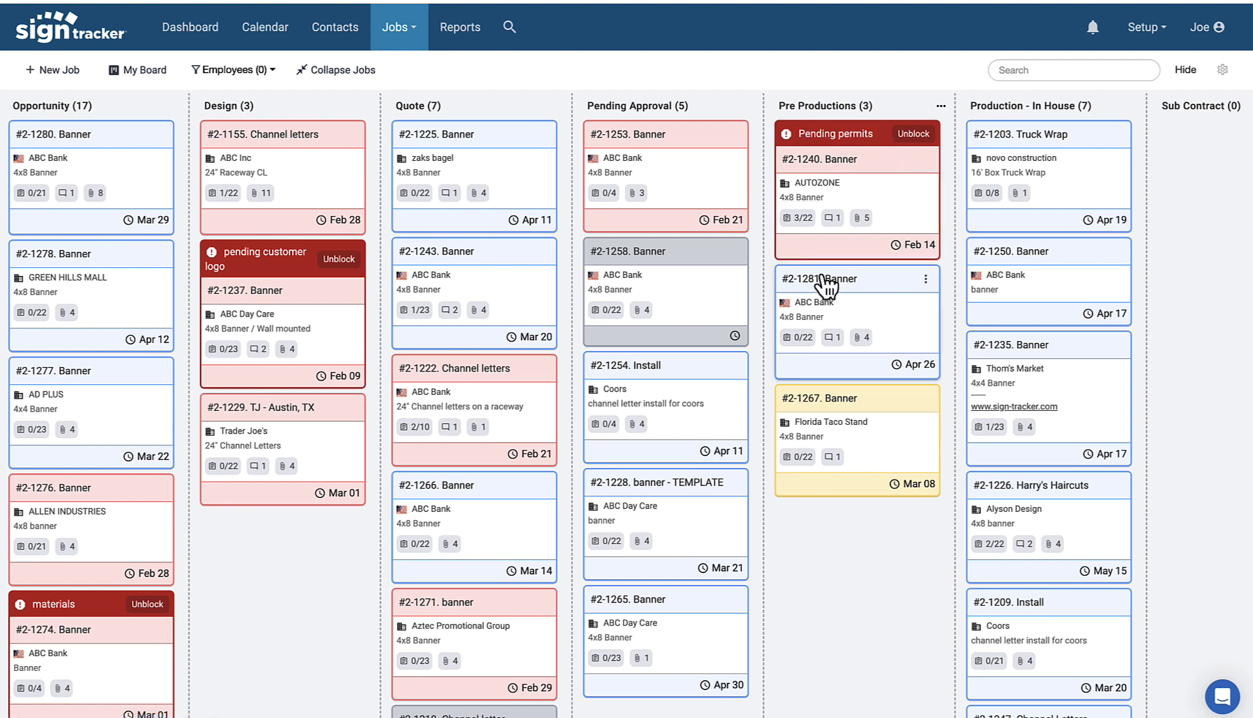
{"action": "left_click", "coordinate": [925, 279]}
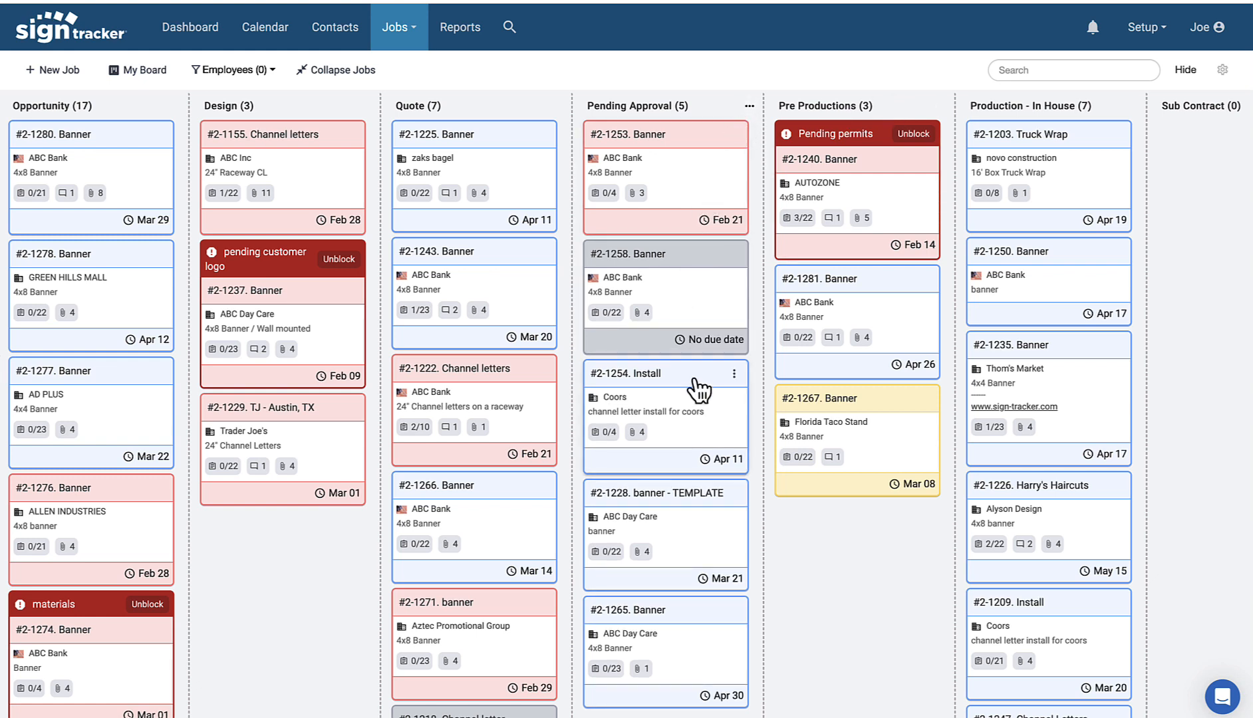
Step: Reorder Production - In House as #2-1203 Truck Wrap, #2-1235, then #2-1250
{"action": "scroll", "coordinate": [803, 388], "scroll_direction": "right", "scroll_amount": 4}
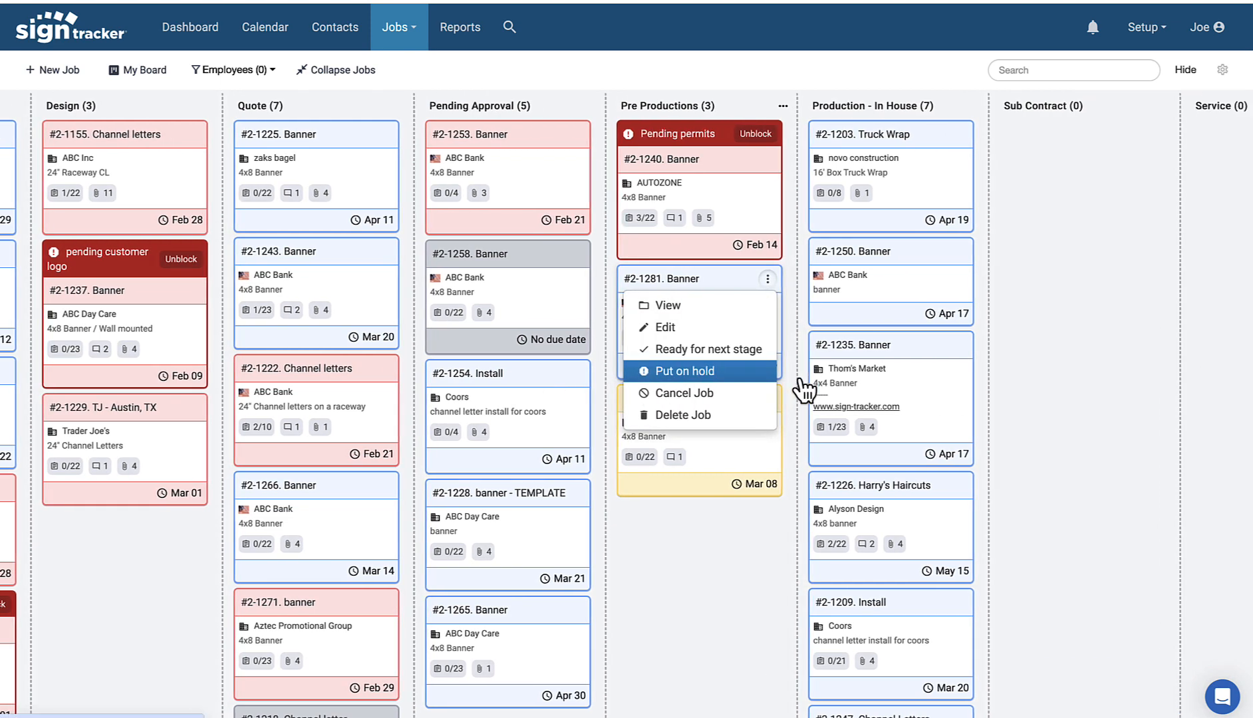
{"action": "scroll", "coordinate": [812, 353], "scroll_direction": "left", "scroll_amount": 1}
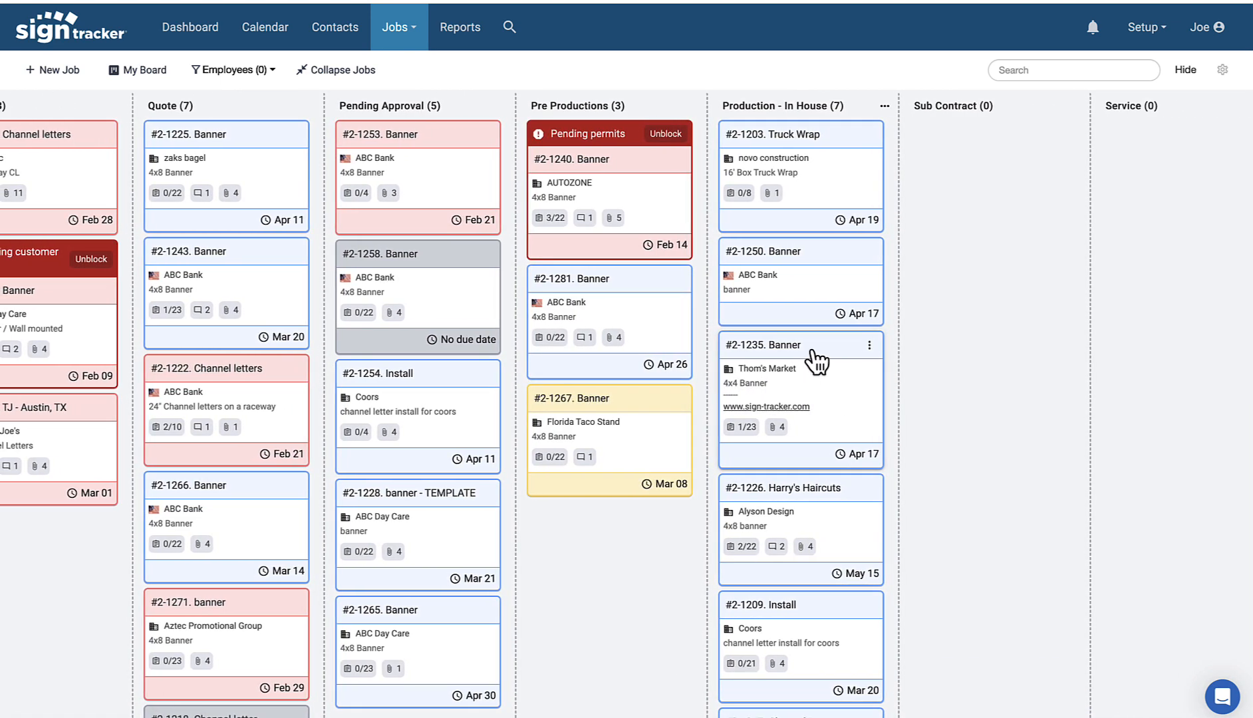
{"action": "scroll", "coordinate": [812, 359], "scroll_direction": "right", "scroll_amount": 1}
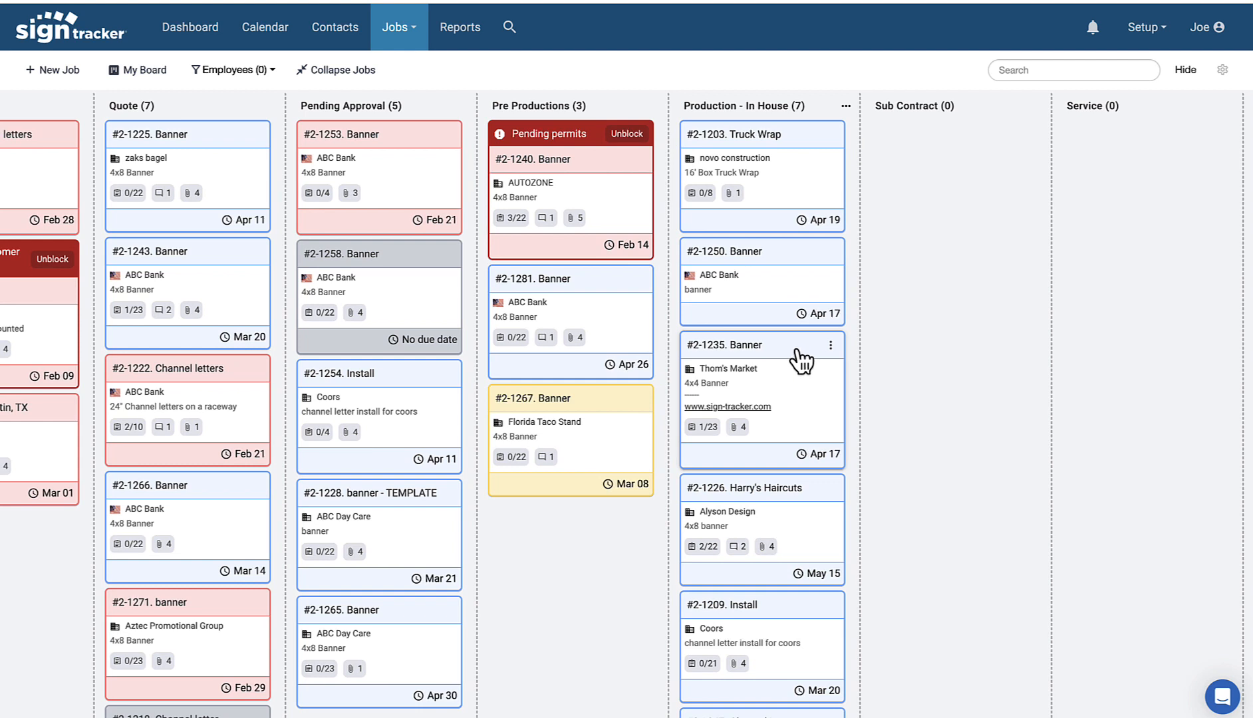
{"action": "left_click_drag", "start_coordinate": [801, 359], "coordinate": [780, 163]}
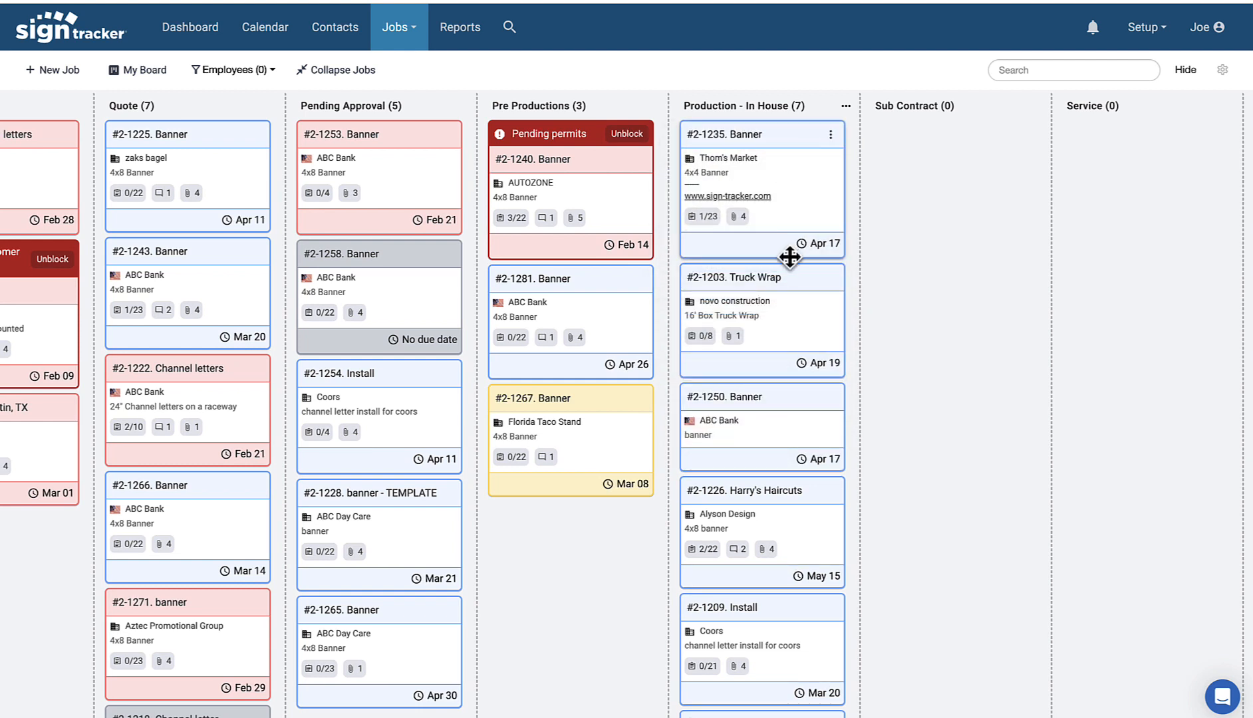
{"action": "left_click_drag", "start_coordinate": [791, 407], "coordinate": [791, 295]}
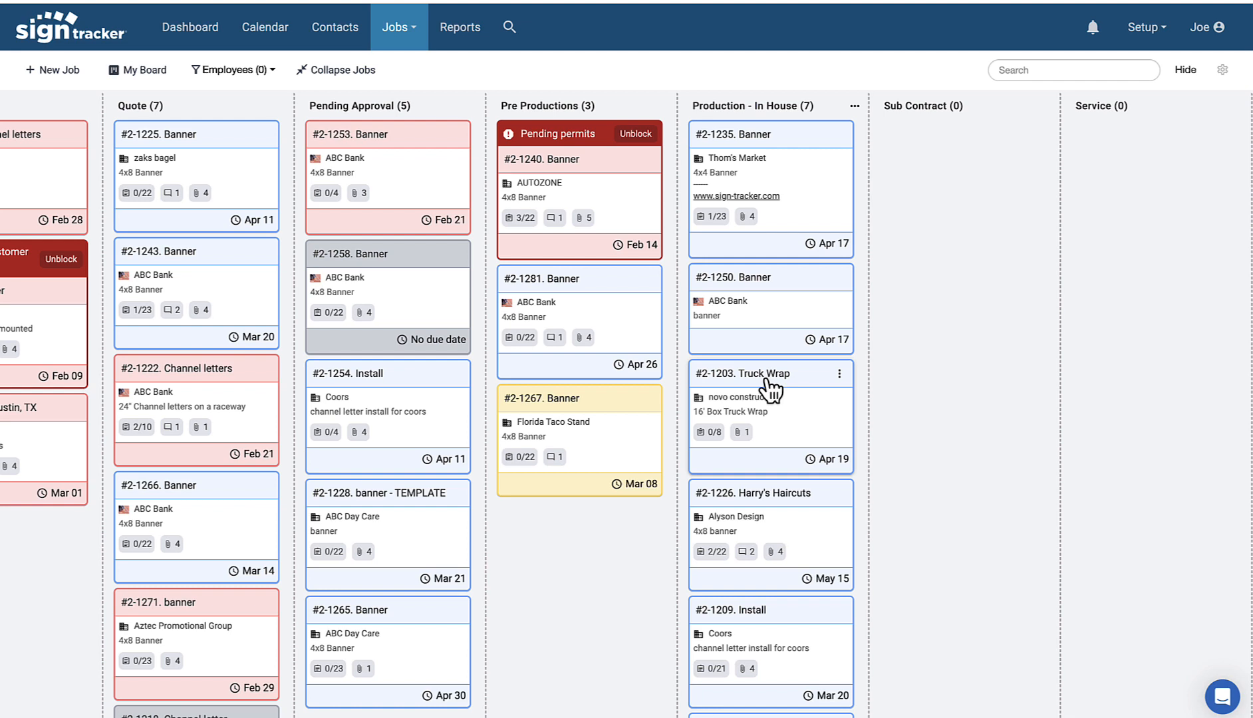
{"action": "left_click_drag", "start_coordinate": [765, 369], "coordinate": [766, 141]}
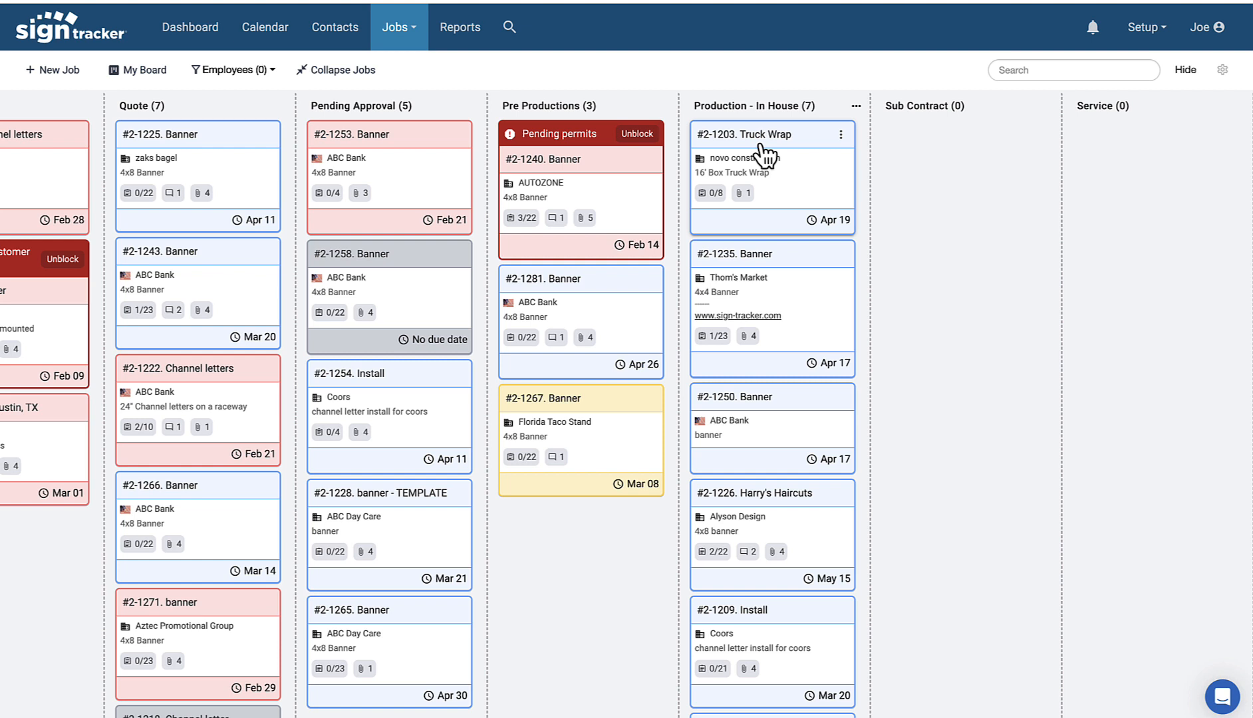
Step: Move #2-1250 Banner into Service and #2-1203 Truck Wrap across to Close-Out
{"action": "left_click", "coordinate": [856, 106]}
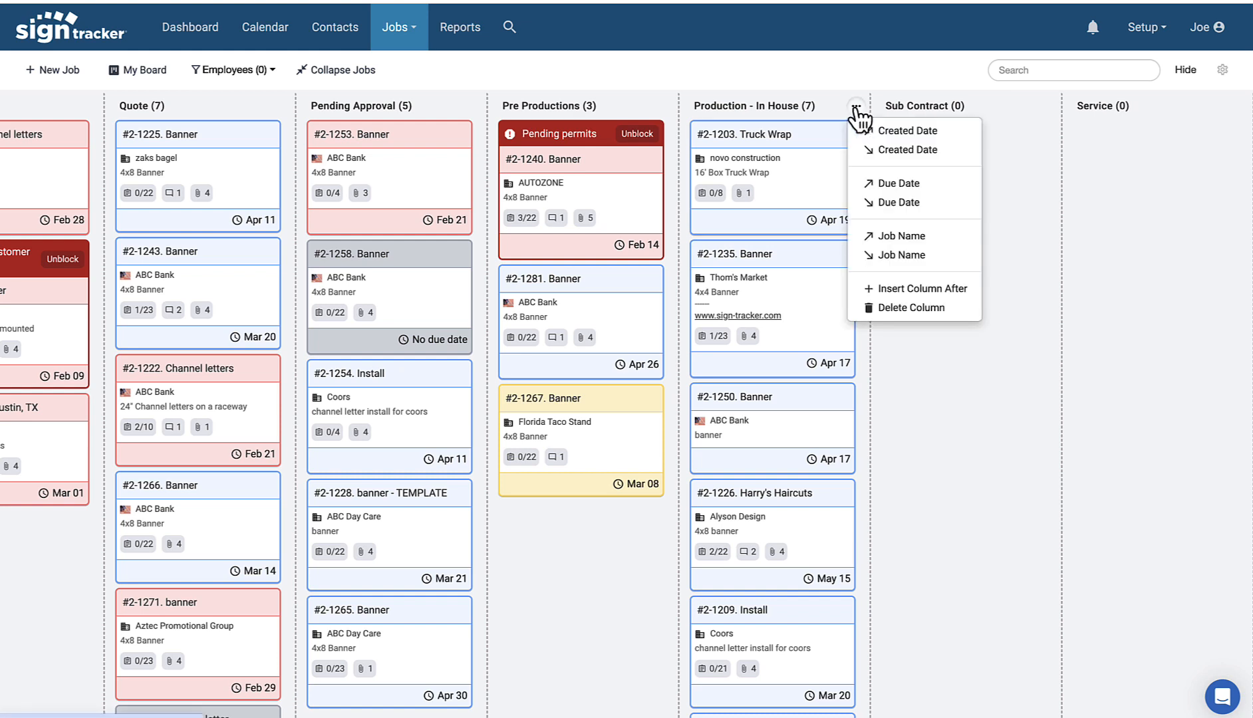
{"action": "left_click", "coordinate": [691, 65]}
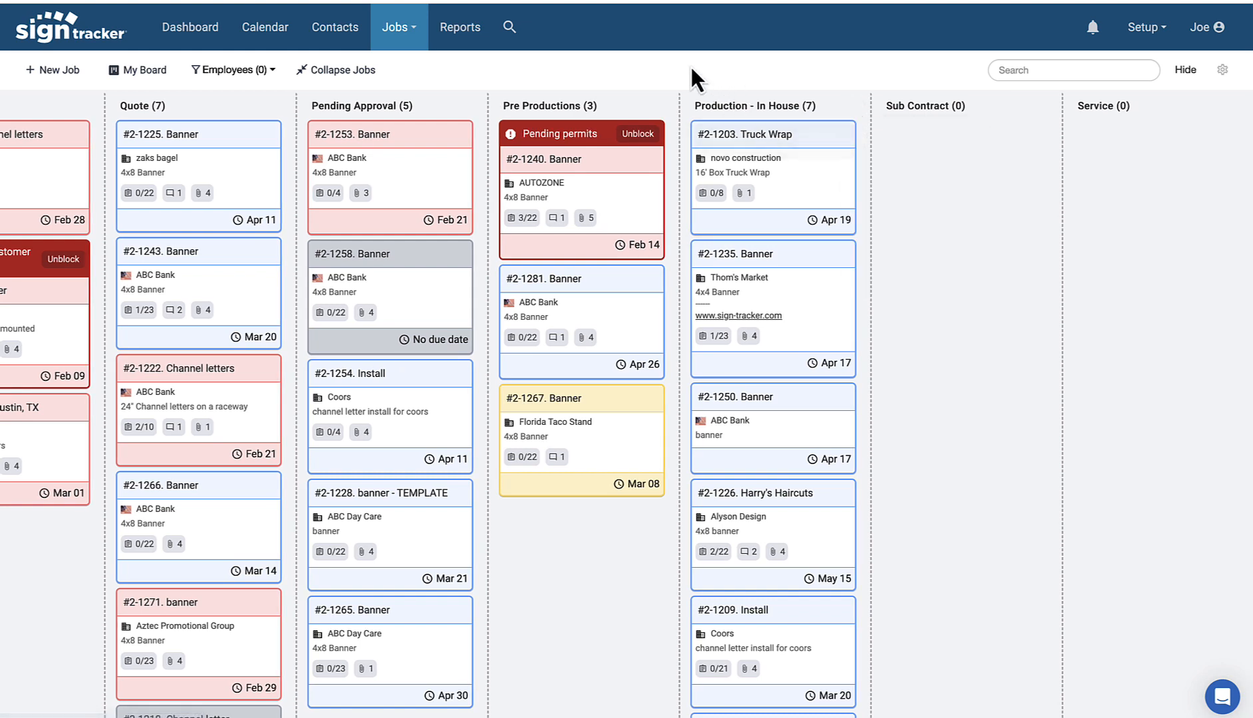
{"action": "scroll", "coordinate": [812, 150], "scroll_direction": "right", "scroll_amount": 5}
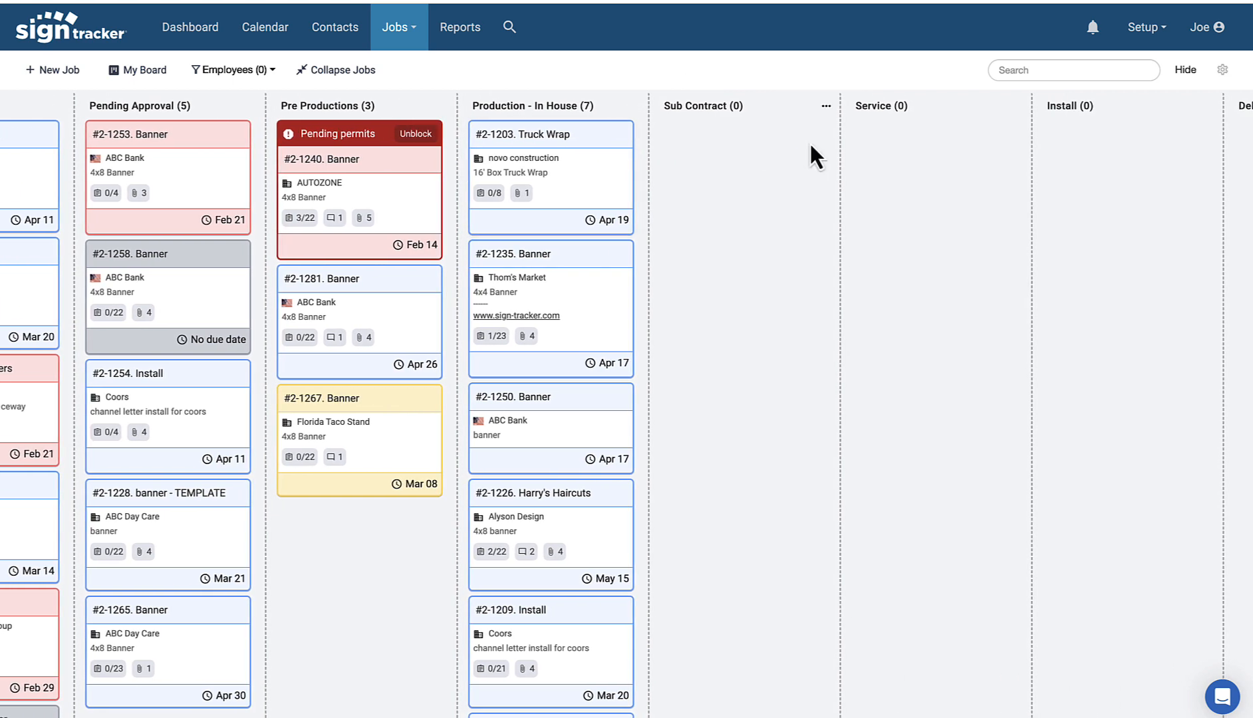
{"action": "left_click_drag", "start_coordinate": [419, 143], "coordinate": [614, 144]}
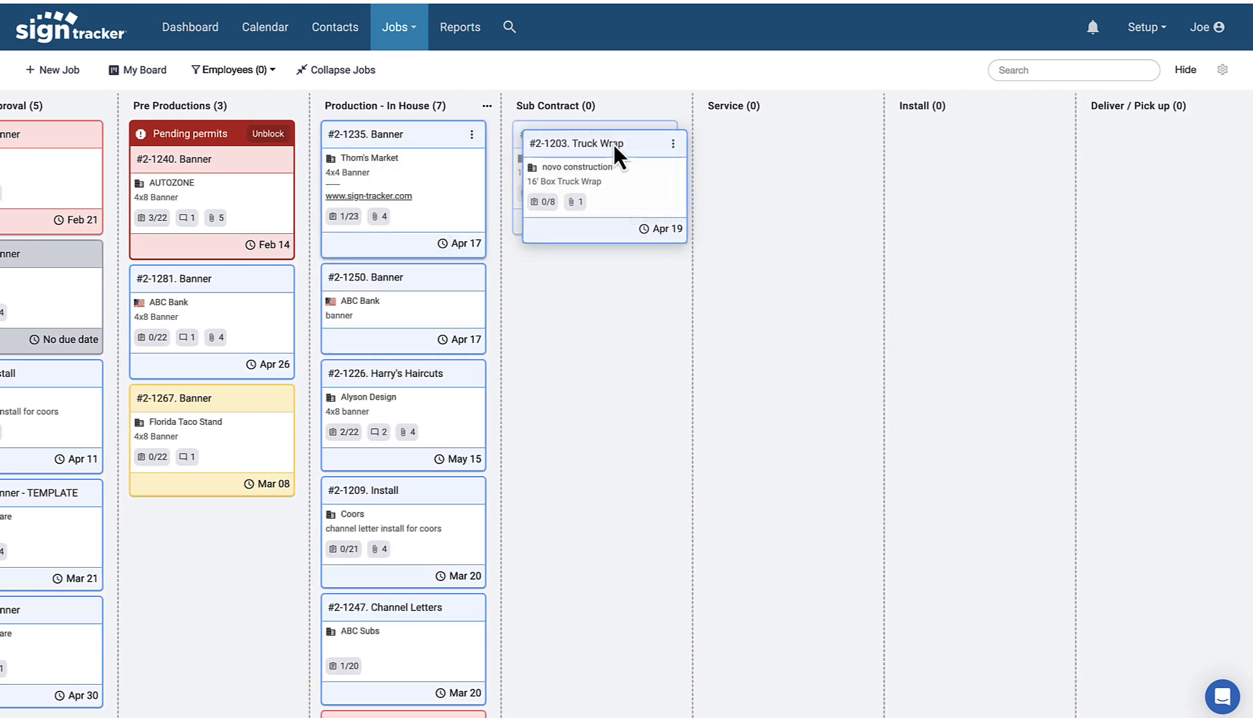
{"action": "left_click_drag", "start_coordinate": [438, 282], "coordinate": [831, 236]}
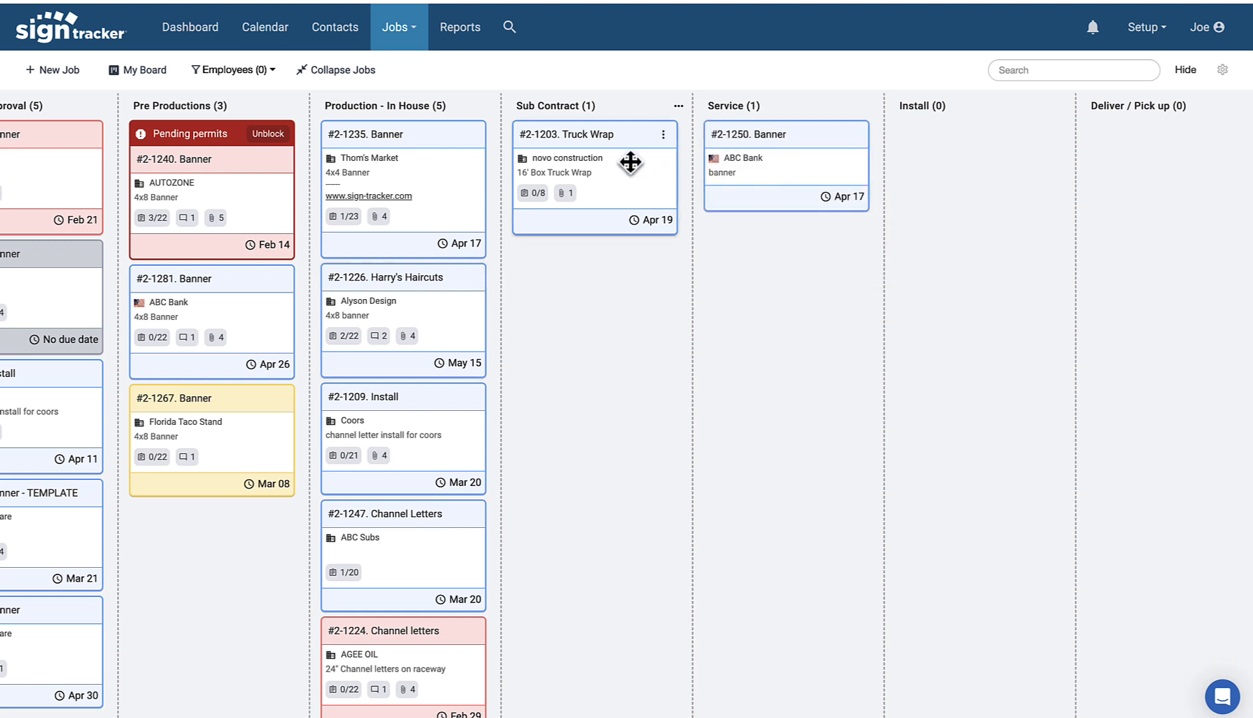
{"action": "left_click_drag", "start_coordinate": [632, 162], "coordinate": [1032, 211]}
{"action": "scroll", "coordinate": [1031, 211], "scroll_direction": "right", "scroll_amount": 4}
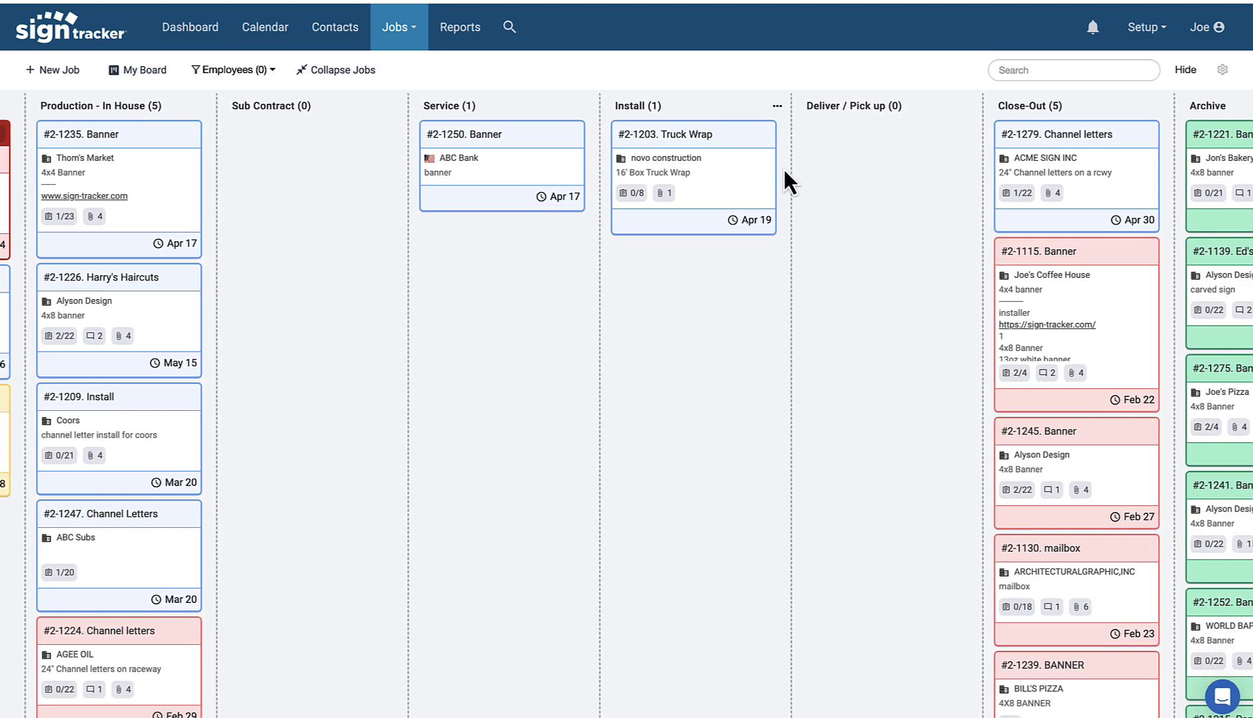
{"action": "left_click_drag", "start_coordinate": [713, 144], "coordinate": [1082, 210]}
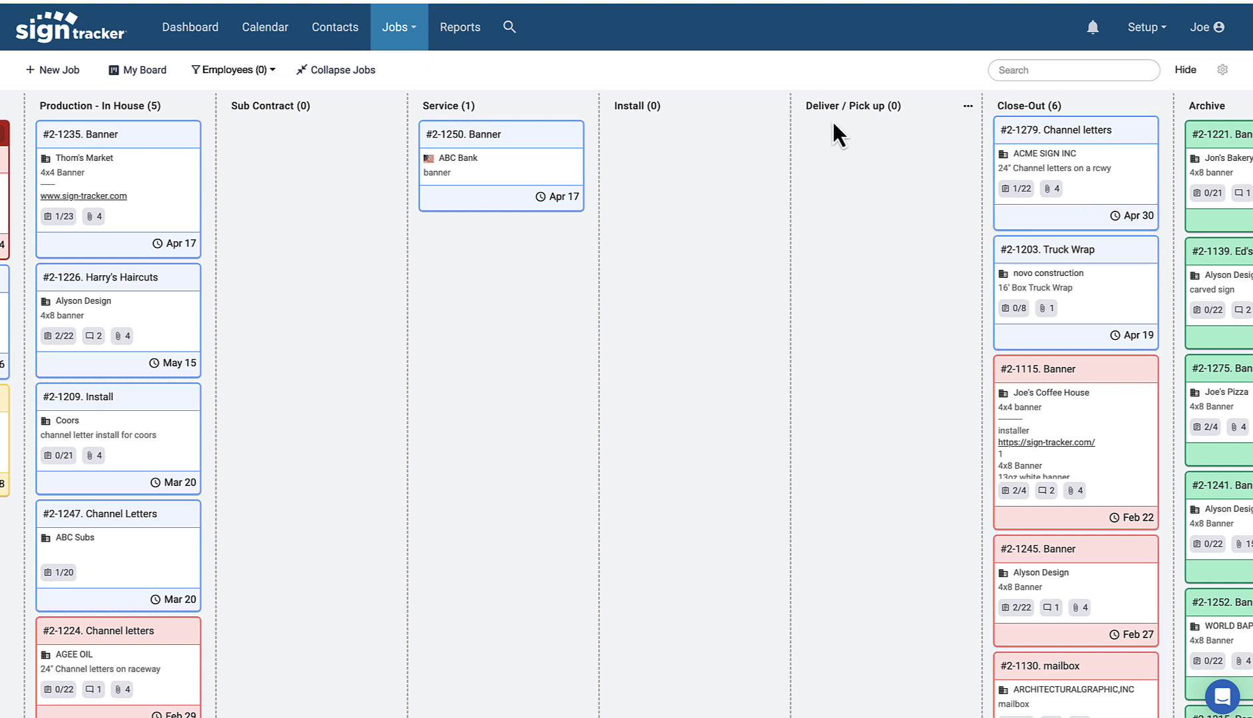
Step: Inspect the Deliver / Pick up stage's name and options, leaving the stage unchanged
{"action": "double_click", "coordinate": [819, 107]}
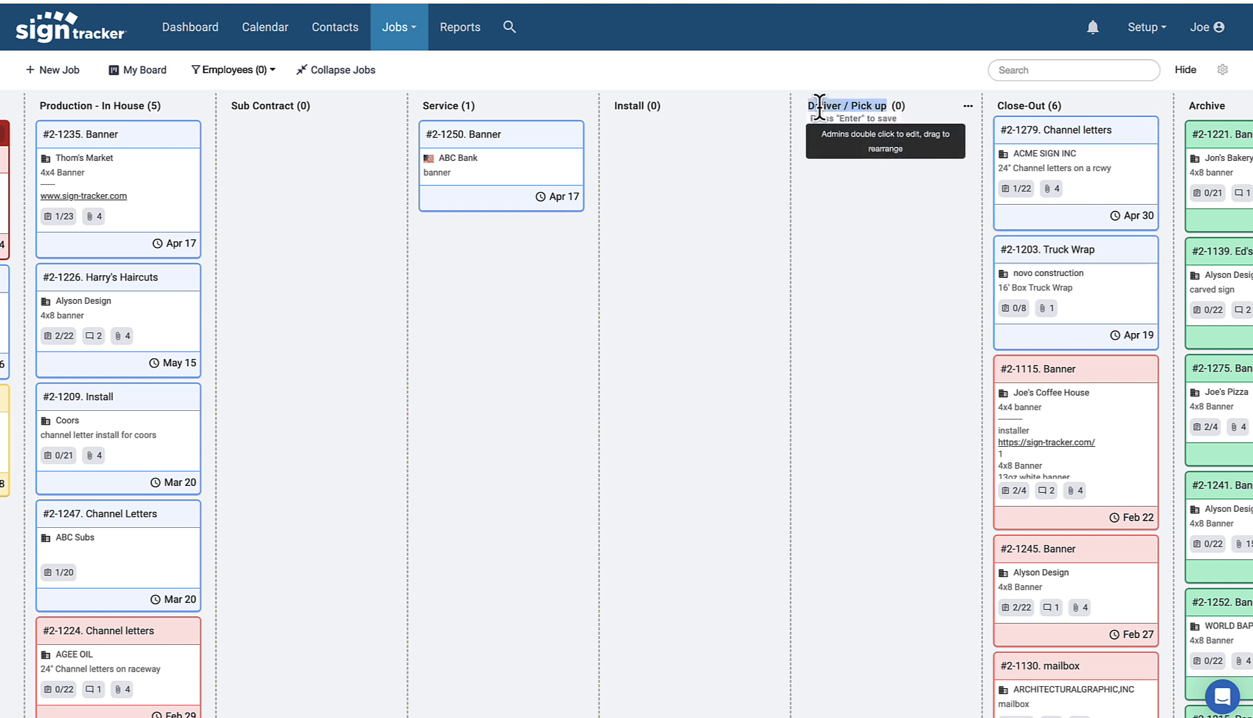
{"action": "key", "text": "Return"}
{"action": "left_click", "coordinate": [968, 106]}
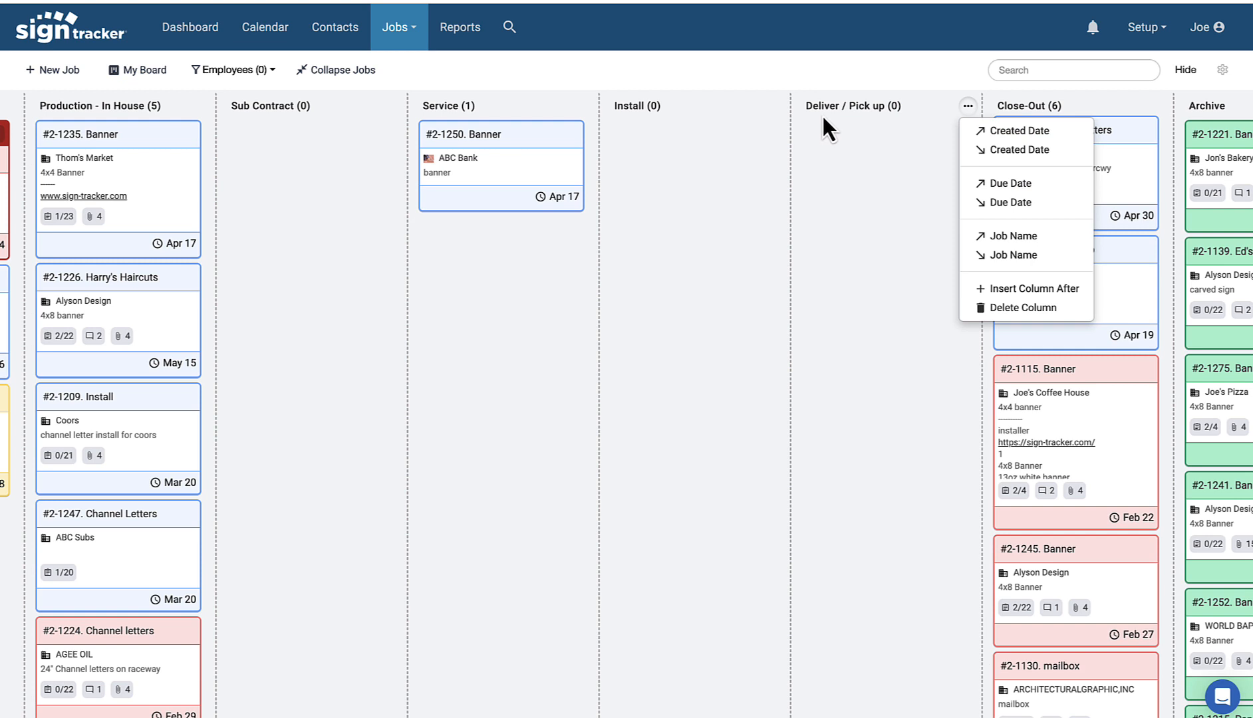
{"action": "mouse_move", "coordinate": [821, 112]}
{"action": "left_mouse_down"}
{"action": "mouse_move", "coordinate": [805, 112]}
{"action": "mouse_move", "coordinate": [848, 114]}
{"action": "mouse_move", "coordinate": [657, 106]}
{"action": "mouse_move", "coordinate": [822, 106]}
{"action": "left_mouse_up"}
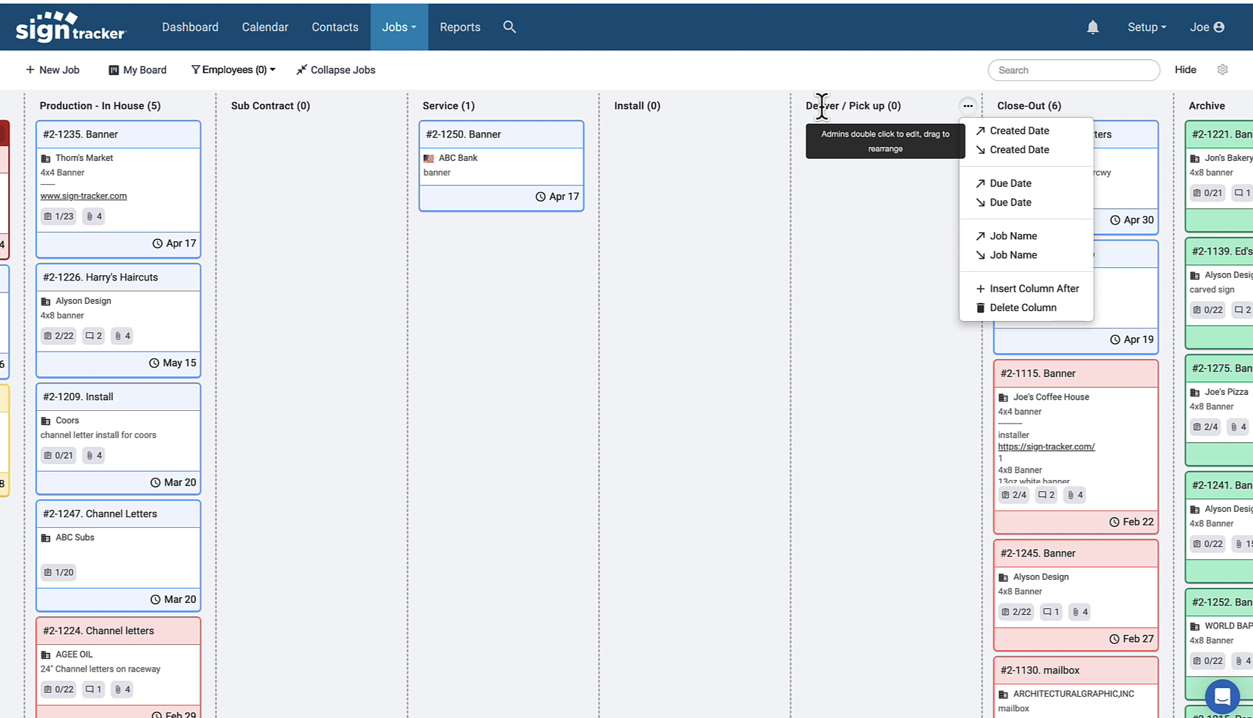
{"action": "left_click", "coordinate": [1082, 101]}
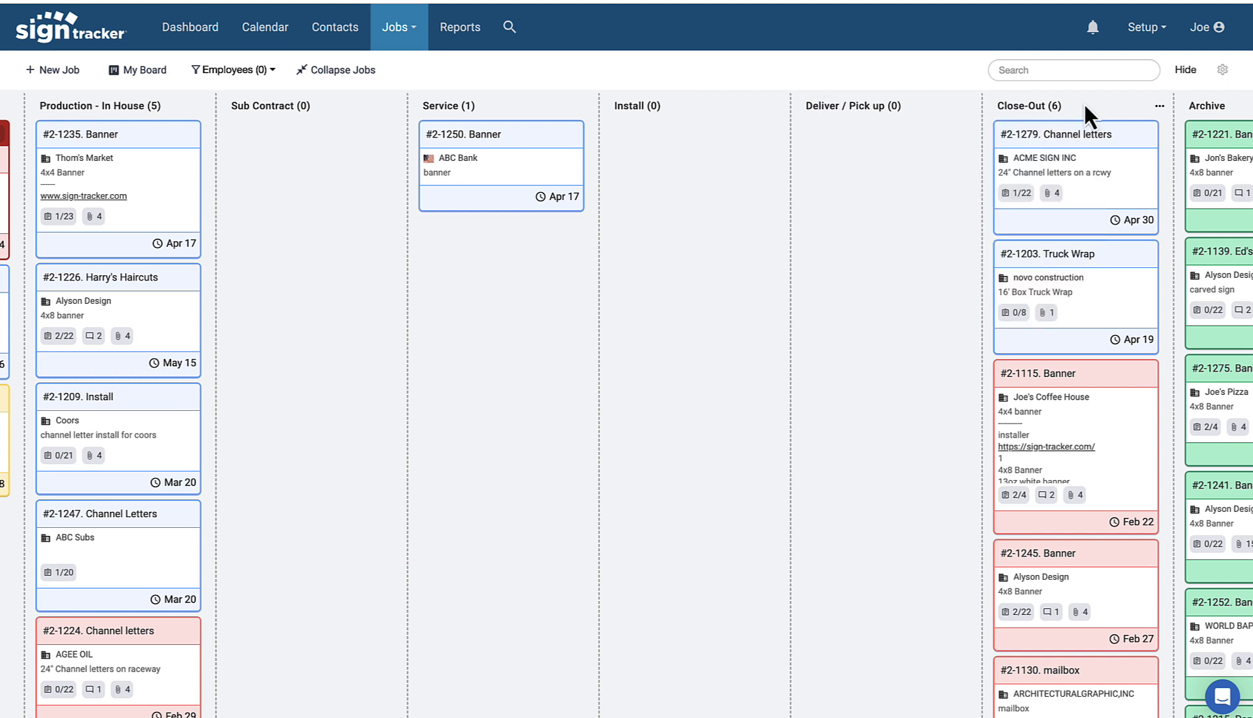
{"action": "scroll", "coordinate": [1084, 102], "scroll_direction": "right", "scroll_amount": 2}
{"action": "mouse_move", "coordinate": [1039, 135]}
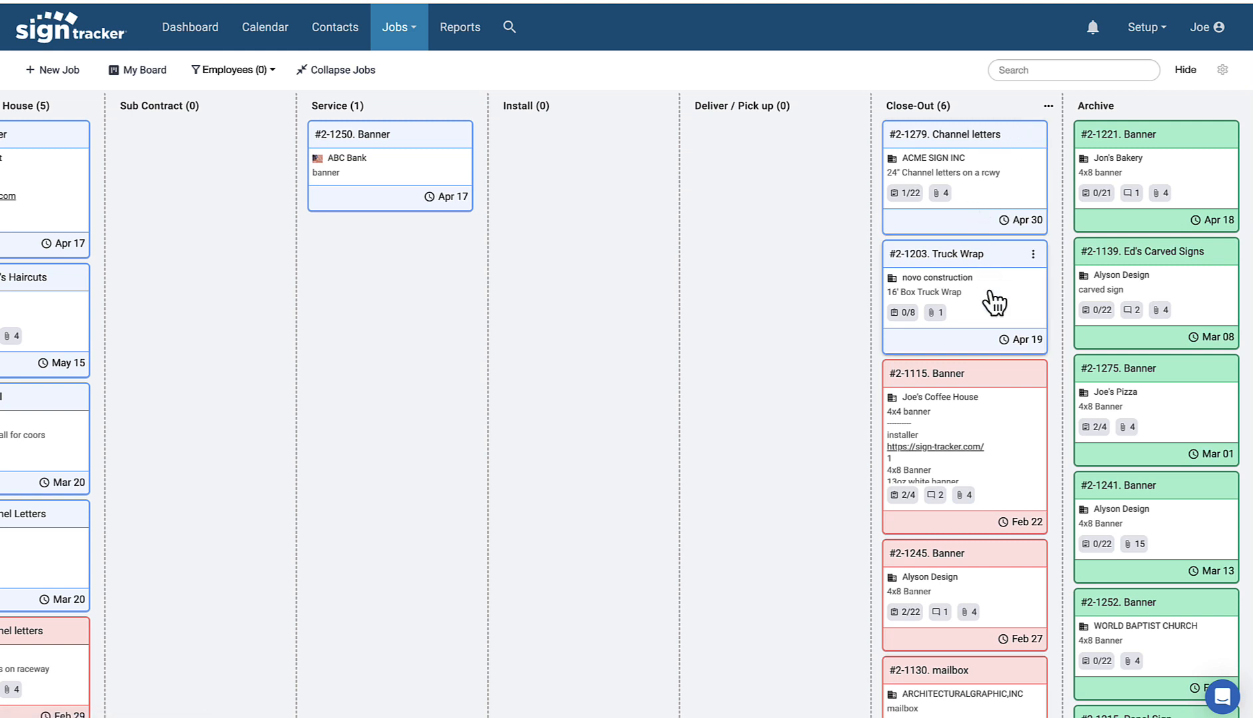
Step: Put #2-1279 Channel letters on hold as 'inv 3/3', release it, and move it to the top of Archive
{"action": "scroll", "coordinate": [992, 310], "scroll_direction": "down", "scroll_amount": 3}
{"action": "scroll", "coordinate": [991, 306], "scroll_direction": "up", "scroll_amount": 3}
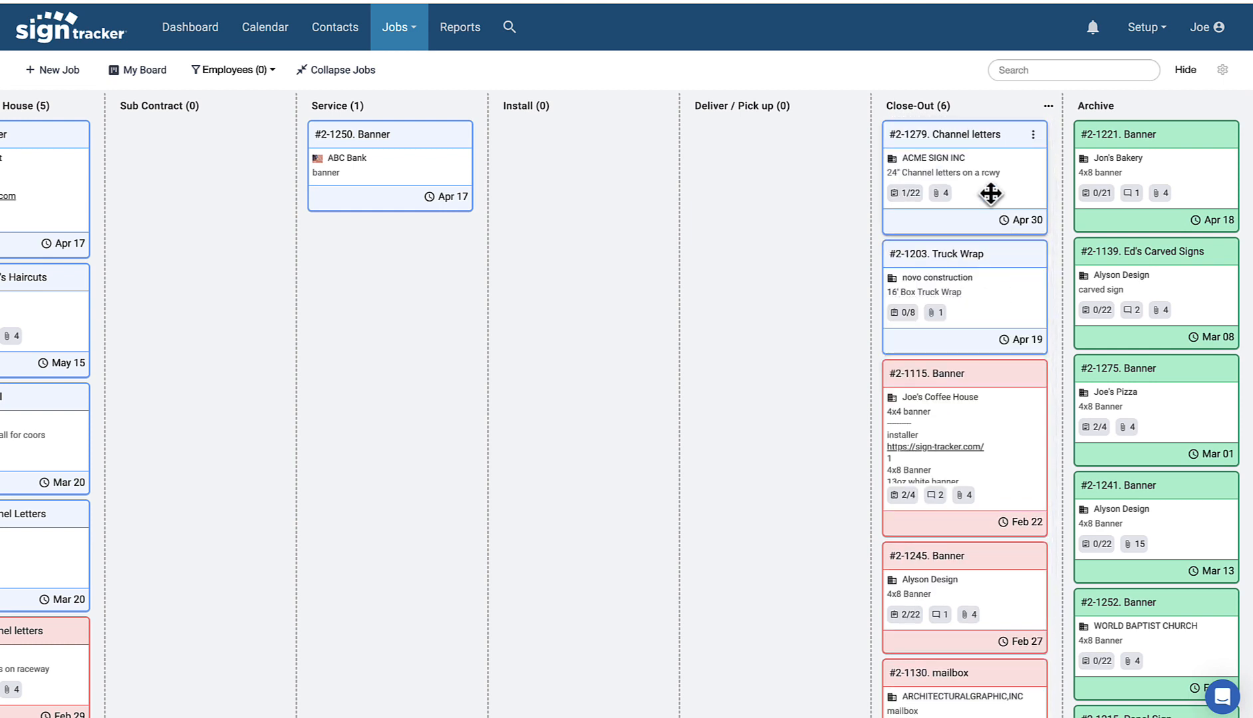
{"action": "left_click", "coordinate": [1033, 135]}
{"action": "left_click", "coordinate": [979, 228]}
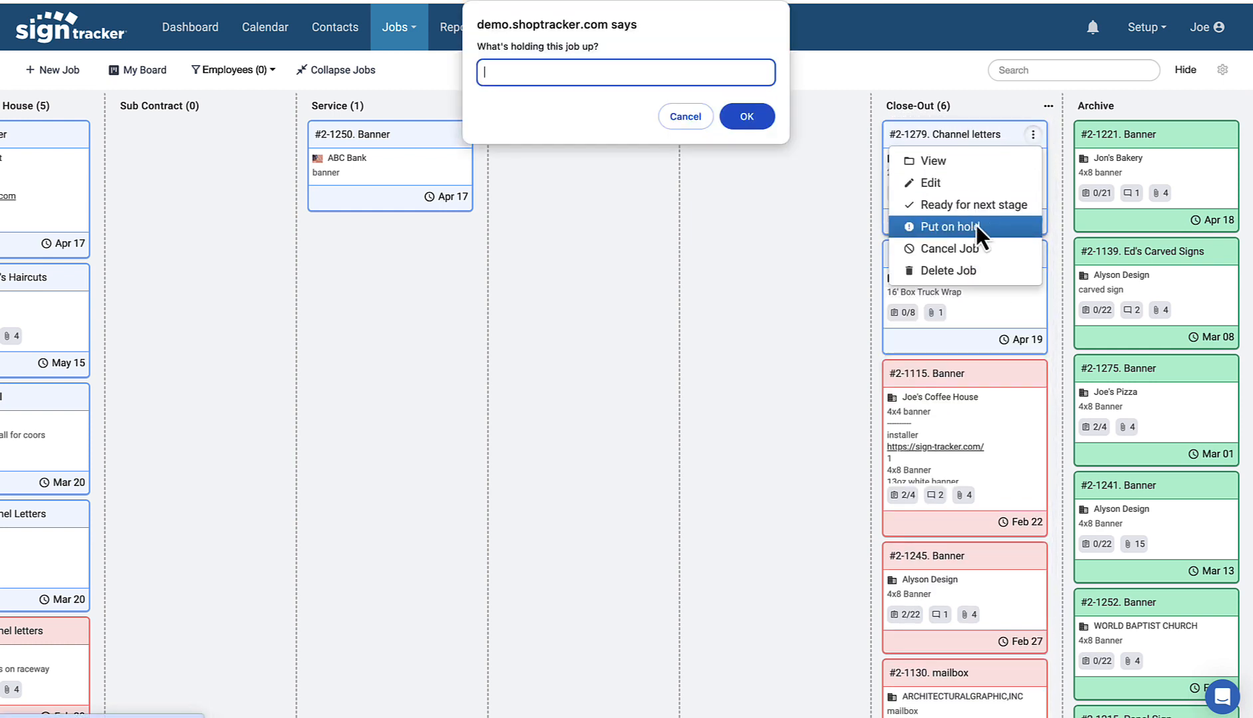
{"action": "type", "text": "inv 3/3"}
{"action": "left_click", "coordinate": [767, 127]}
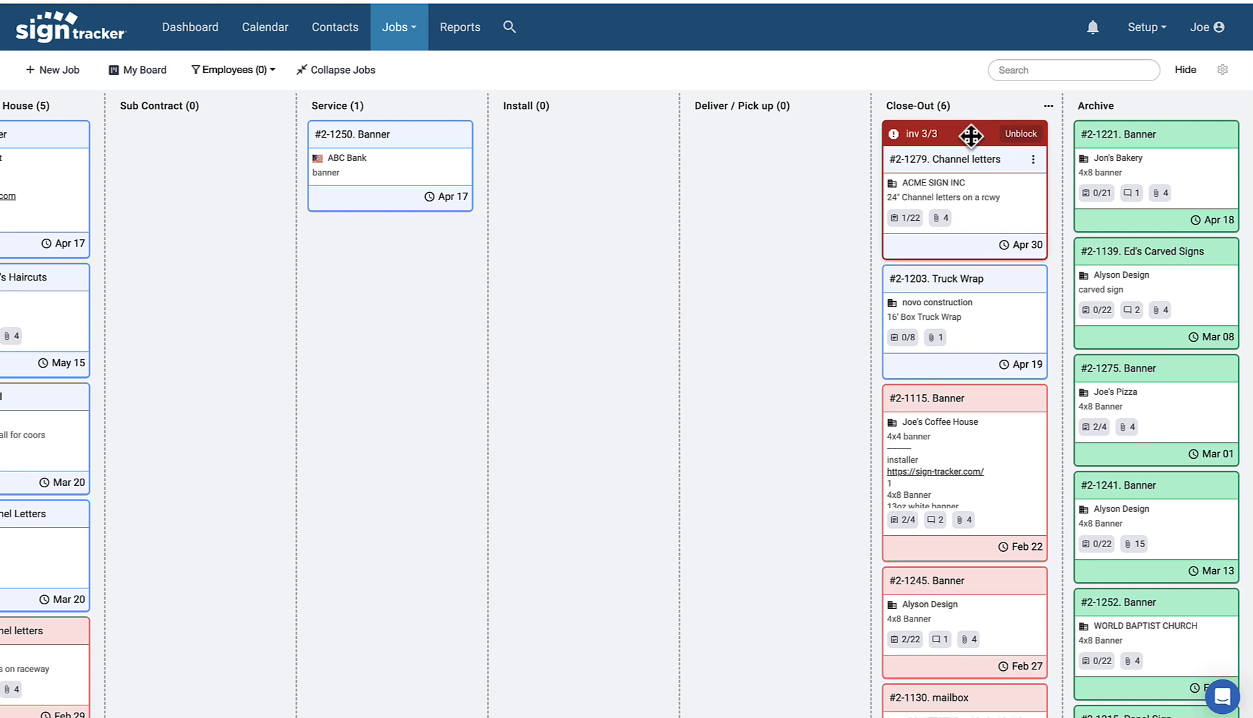
{"action": "left_click", "coordinate": [1016, 135]}
{"action": "left_click_drag", "start_coordinate": [976, 137], "coordinate": [1149, 147]}
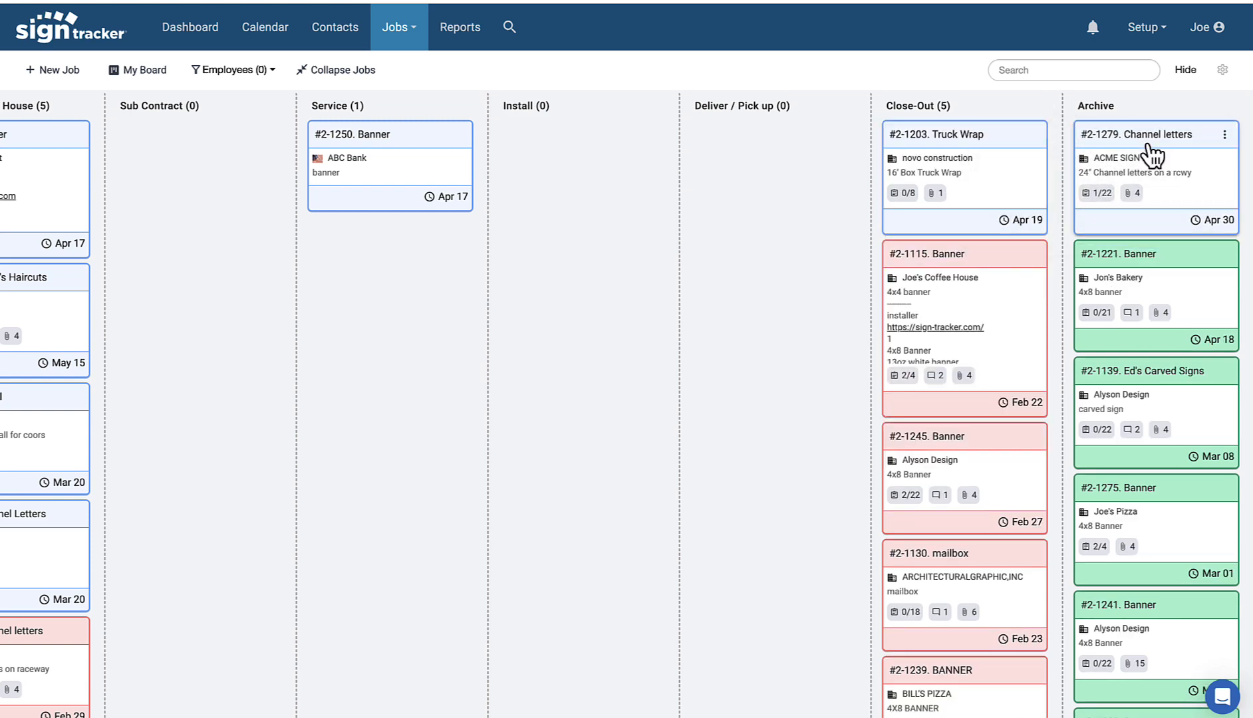
{"action": "scroll", "coordinate": [1148, 190], "scroll_direction": "down", "scroll_amount": 5}
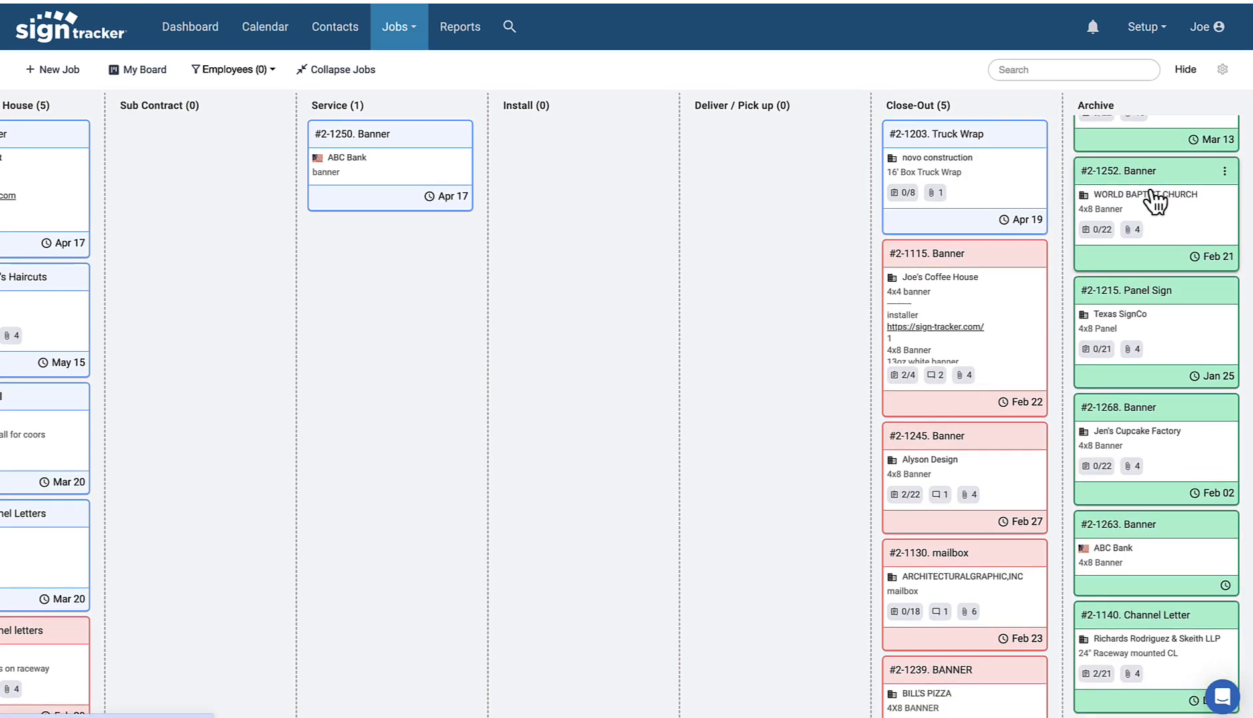
{"action": "scroll", "coordinate": [1154, 199], "scroll_direction": "up", "scroll_amount": 5}
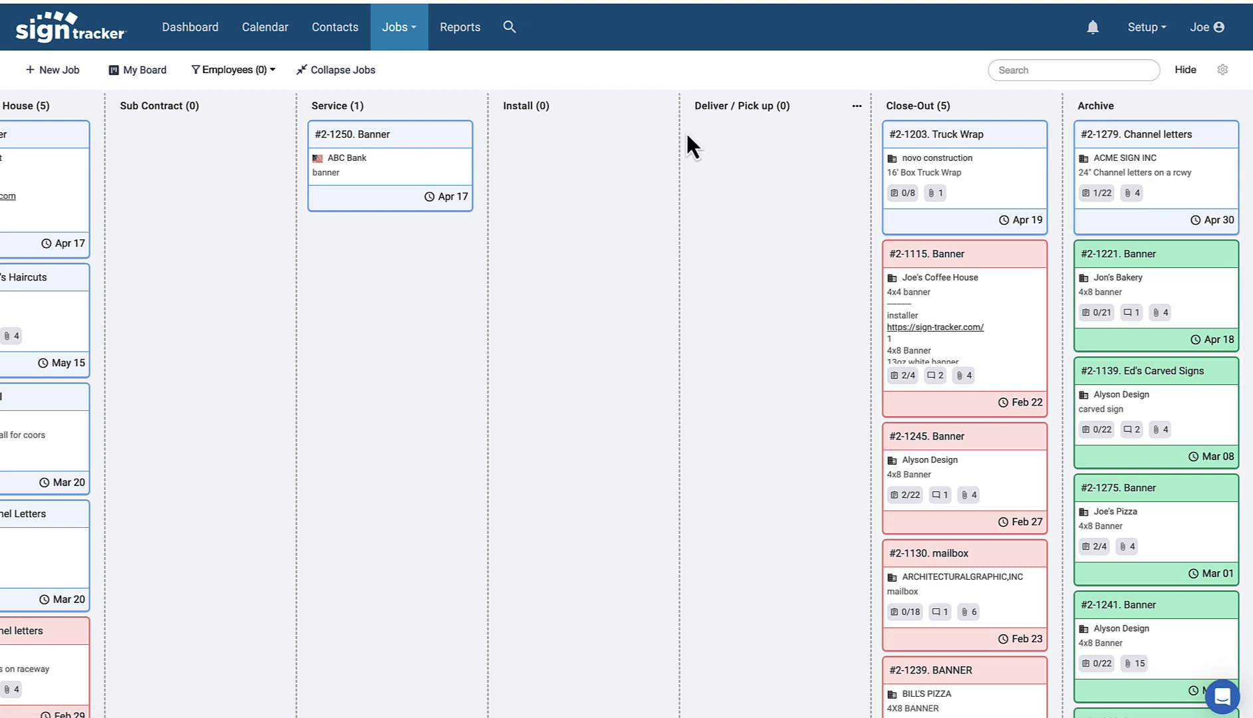
{"action": "scroll", "coordinate": [341, 133], "scroll_direction": "left", "scroll_amount": 7}
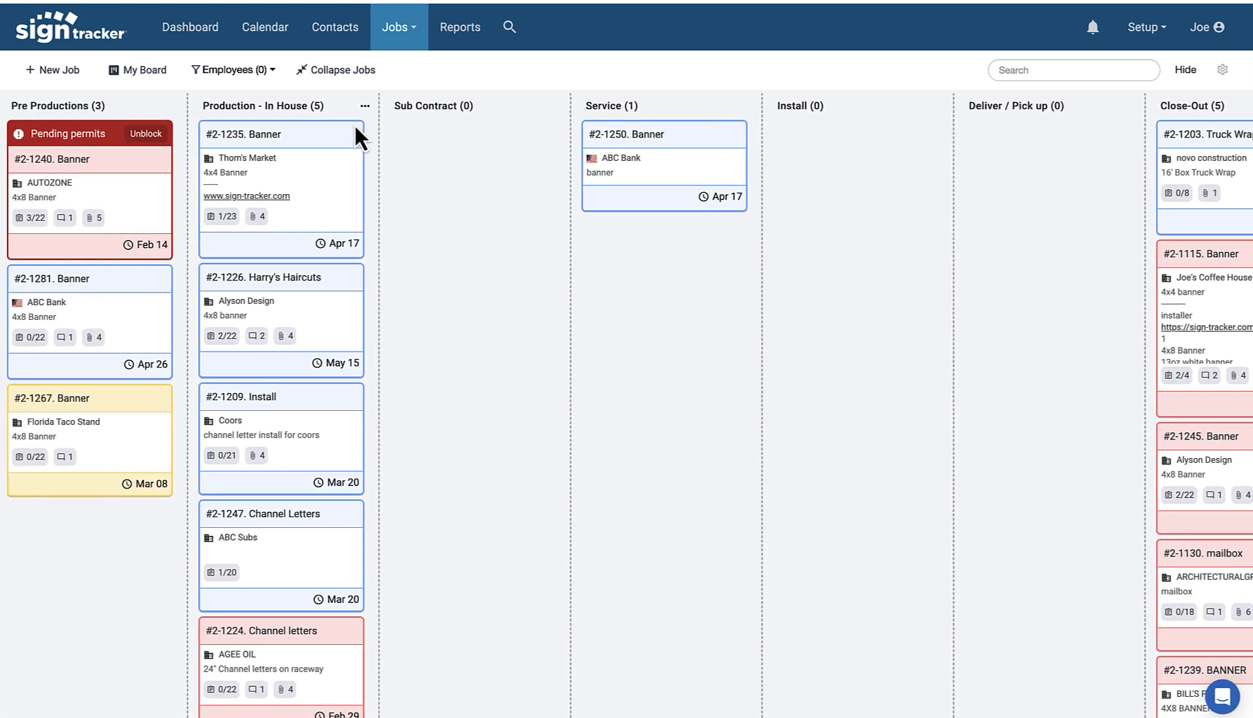
{"action": "scroll", "coordinate": [363, 124], "scroll_direction": "left", "scroll_amount": 3}
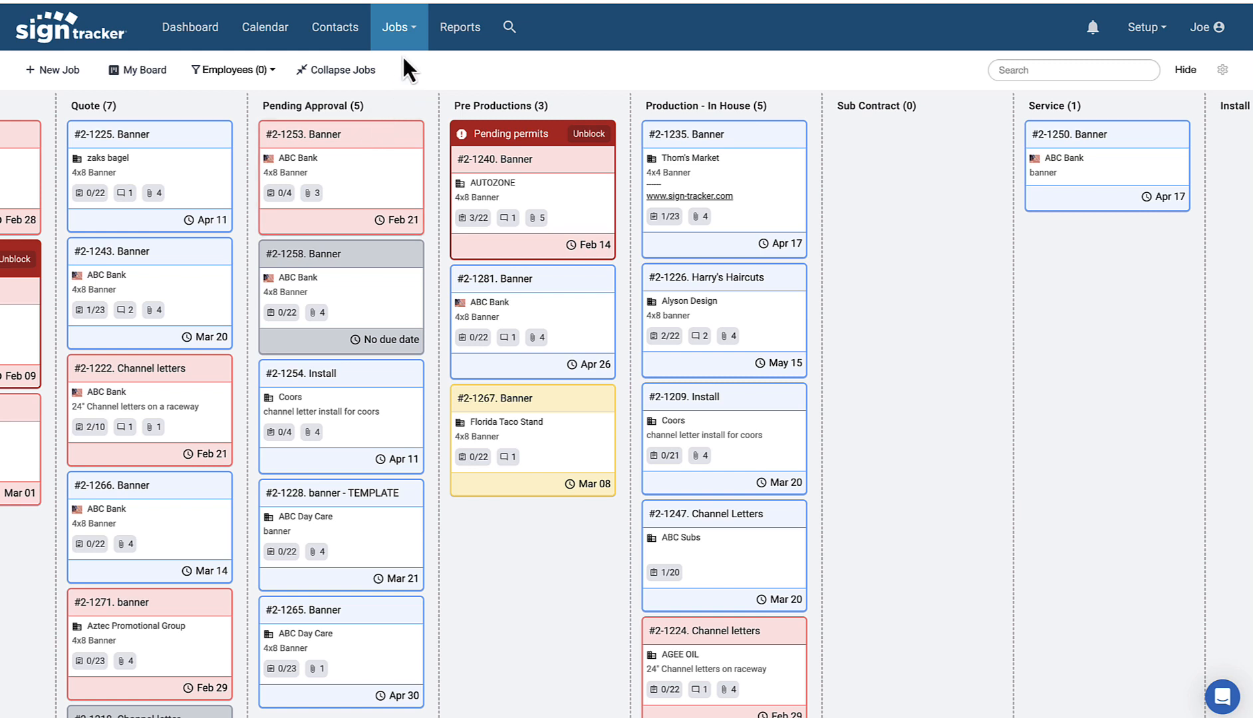
{"action": "scroll", "coordinate": [395, 122], "scroll_direction": "left", "scroll_amount": 5}
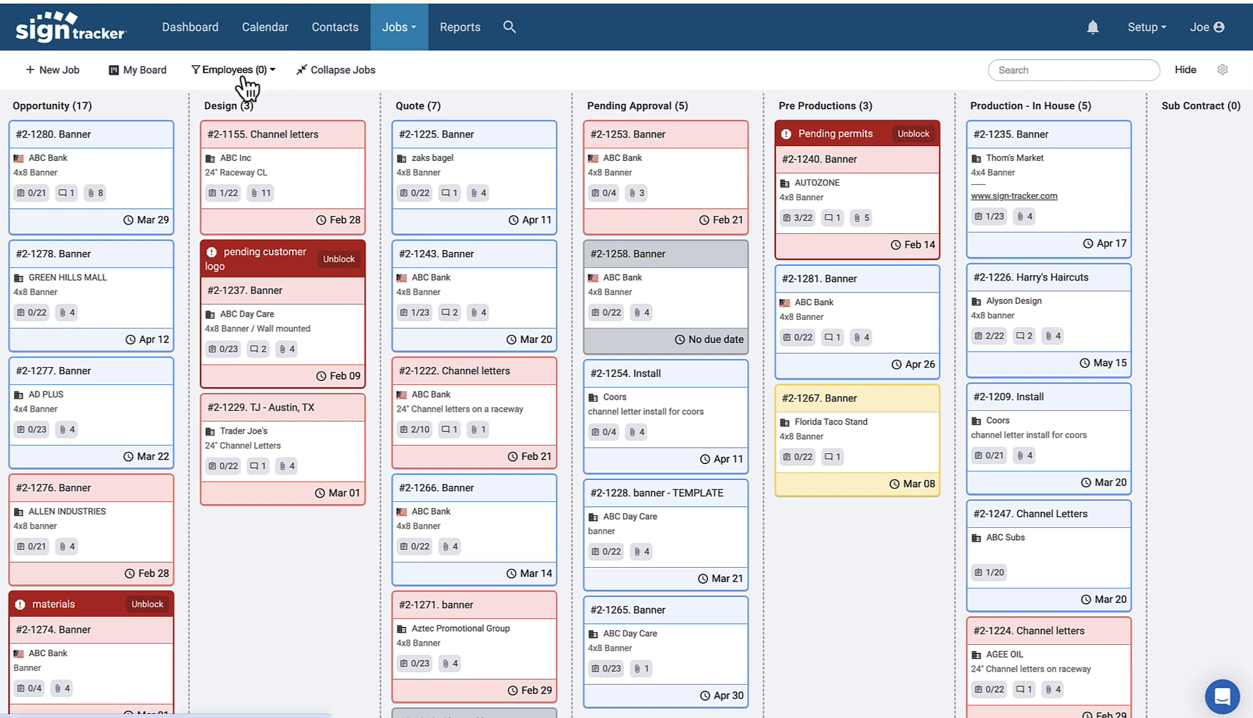
{"action": "left_click", "coordinate": [144, 70]}
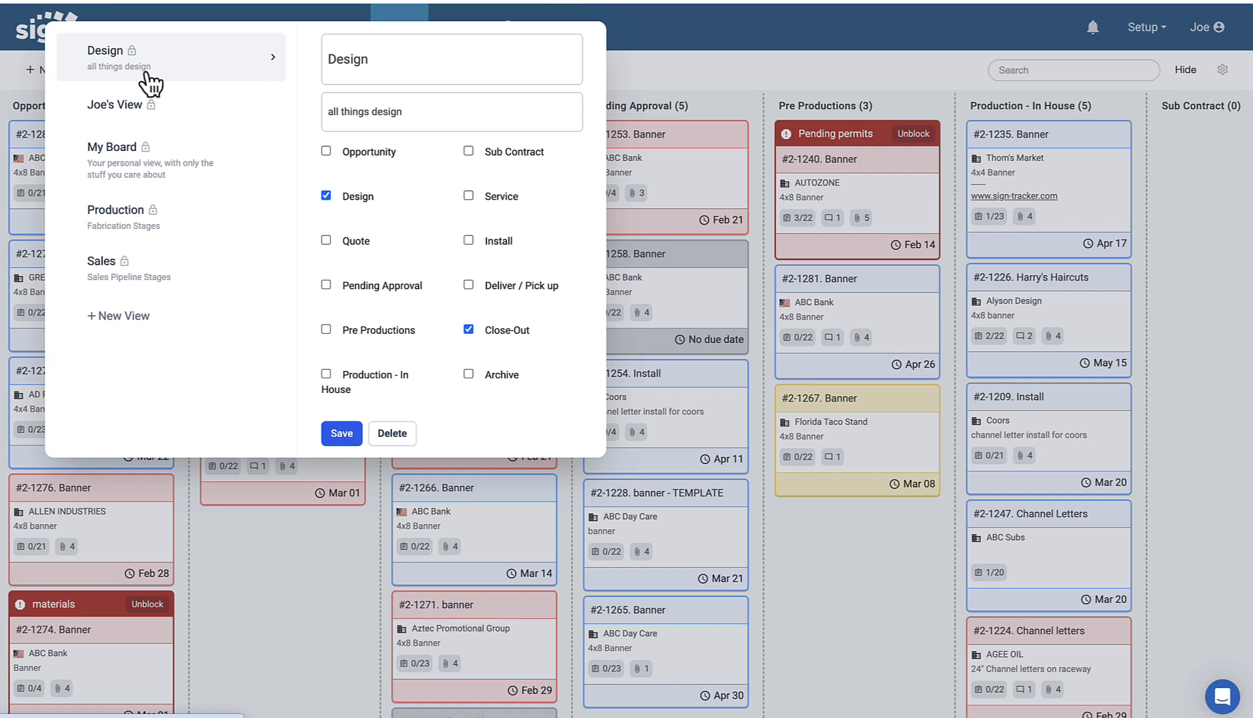
{"action": "left_click", "coordinate": [93, 166]}
{"action": "left_click", "coordinate": [135, 214]}
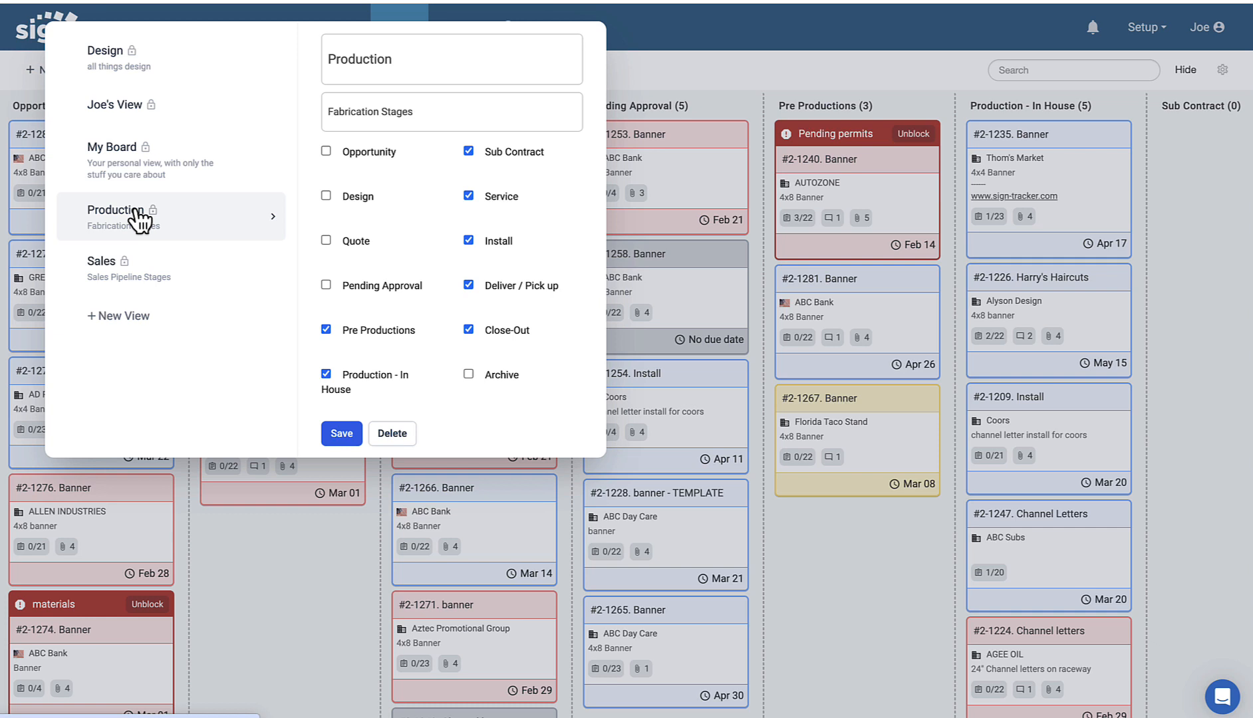
{"action": "left_click", "coordinate": [276, 316]}
{"action": "left_click", "coordinate": [292, 572]}
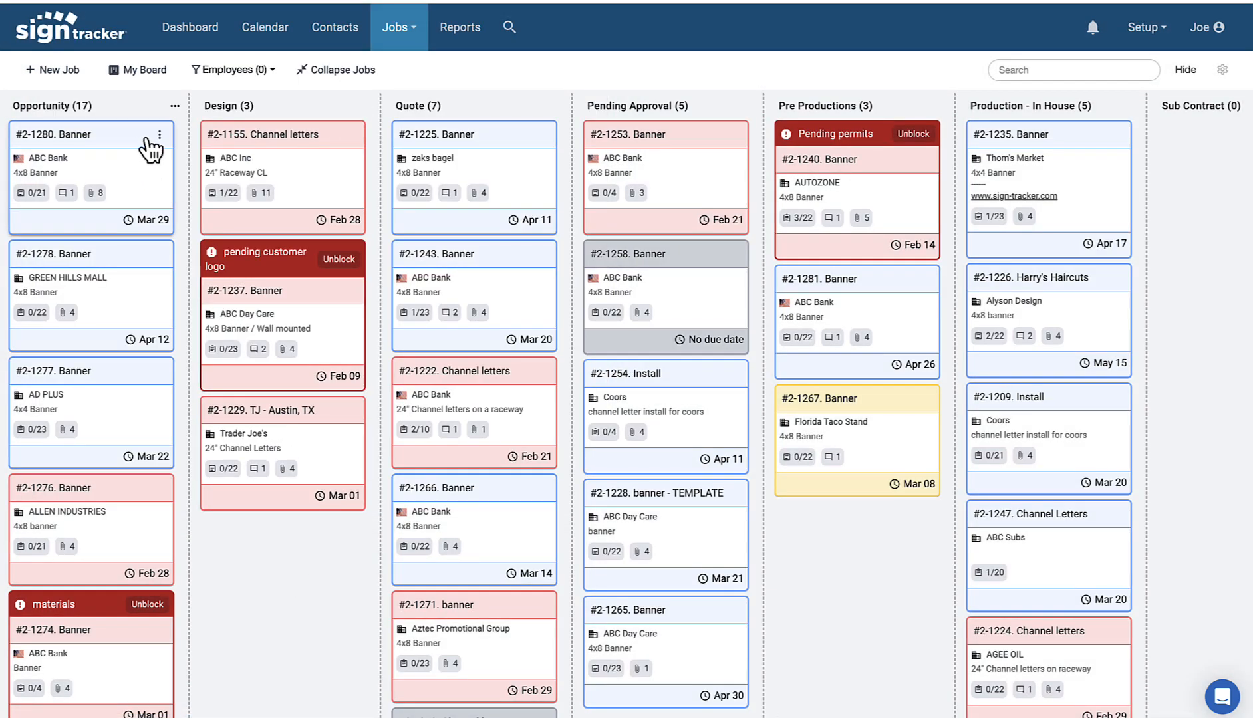
{"action": "left_click", "coordinate": [340, 73]}
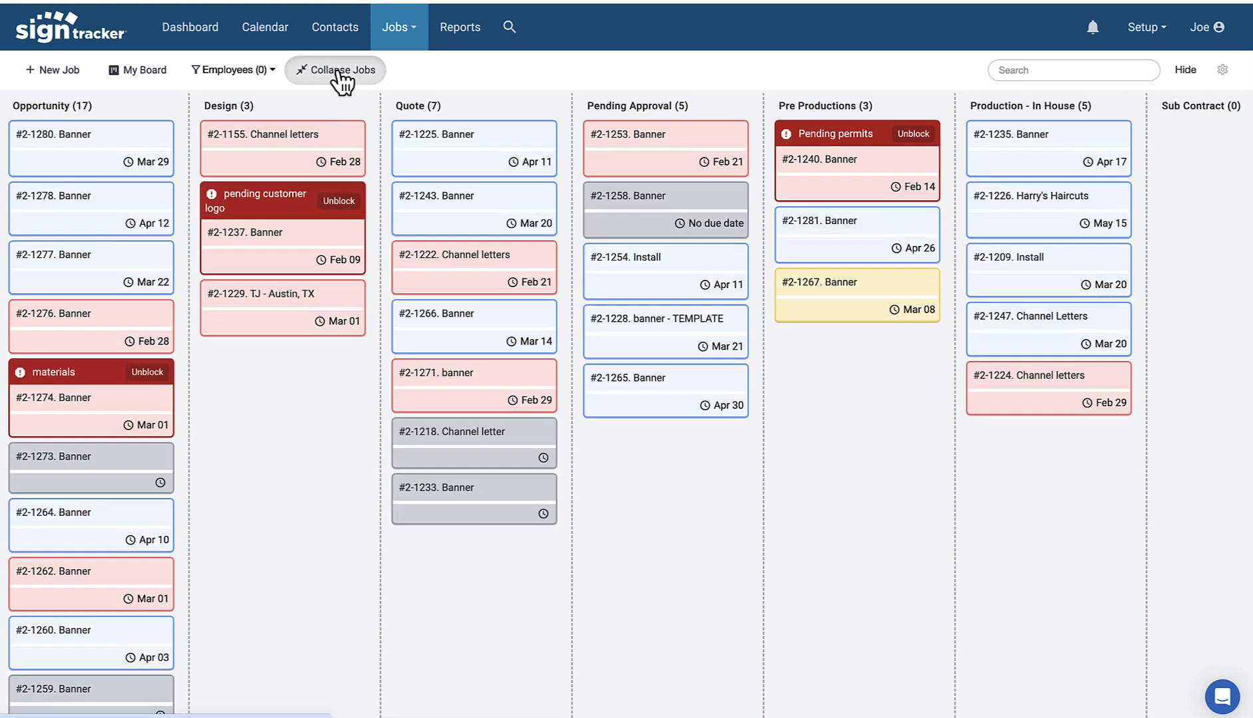
{"action": "left_click", "coordinate": [342, 73]}
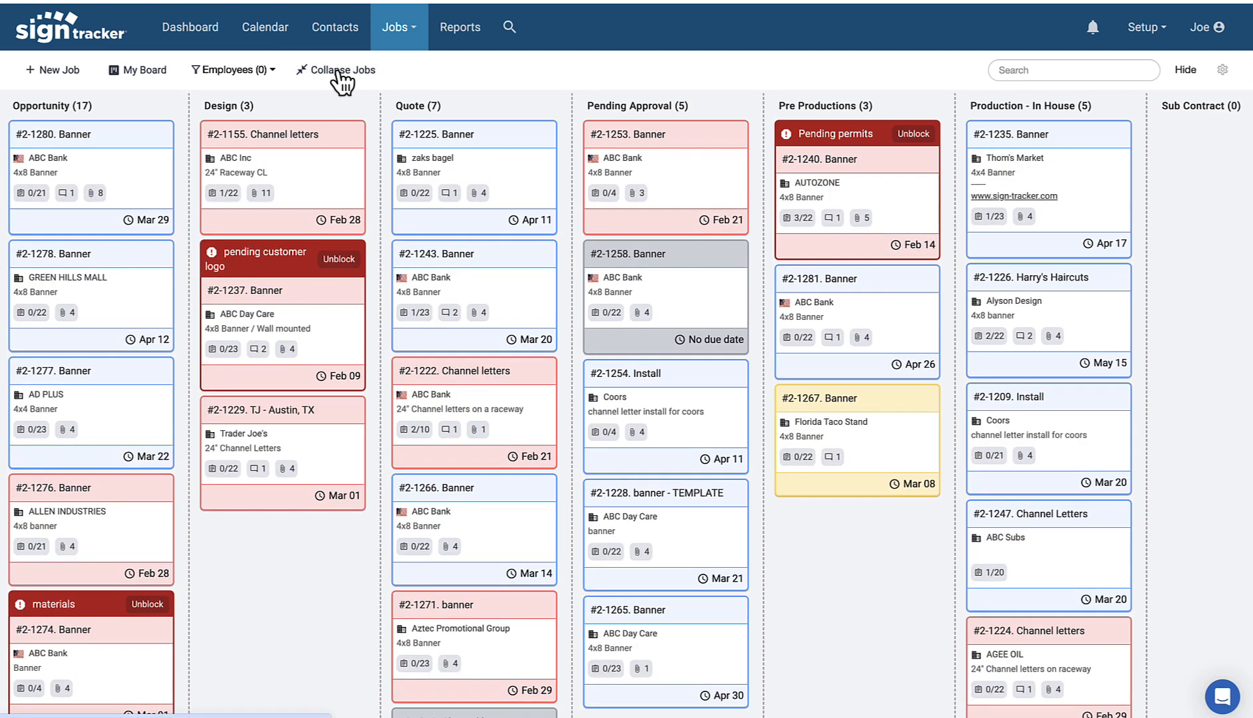
{"action": "left_click", "coordinate": [340, 73]}
{"action": "left_click", "coordinate": [339, 73]}
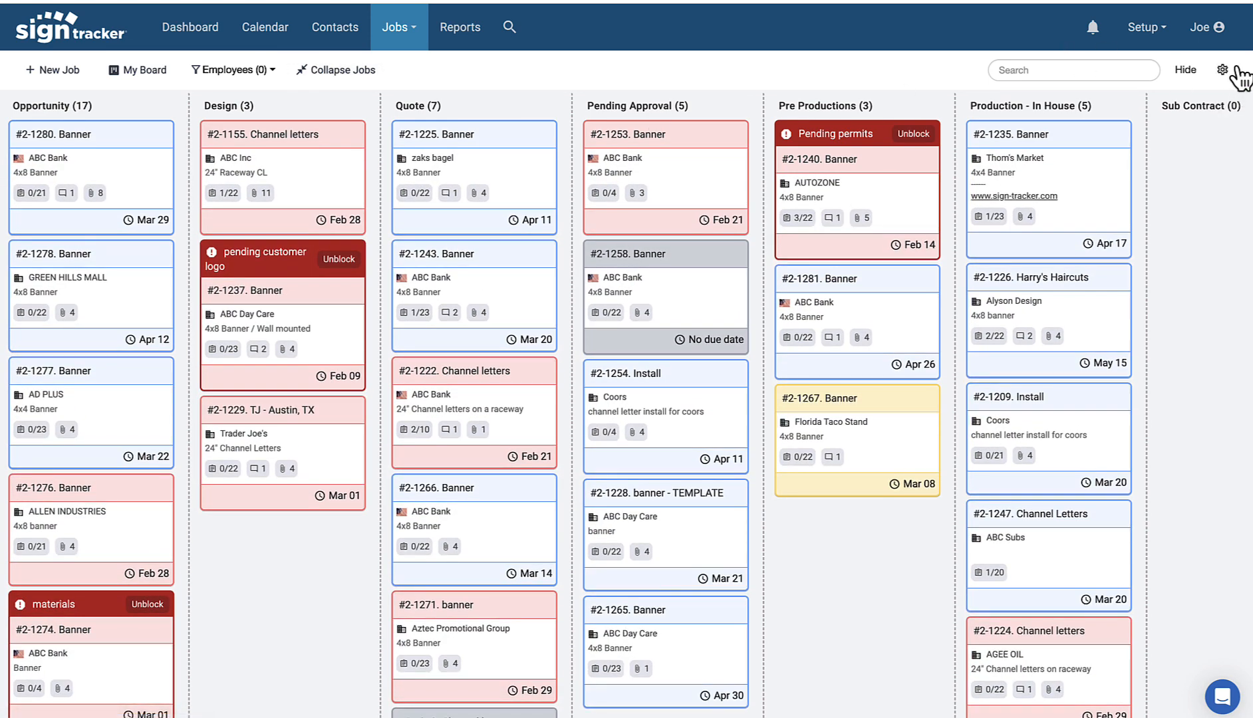
Step: Show sales rep, manager, created date and full description on every job card
{"action": "left_click", "coordinate": [1222, 70]}
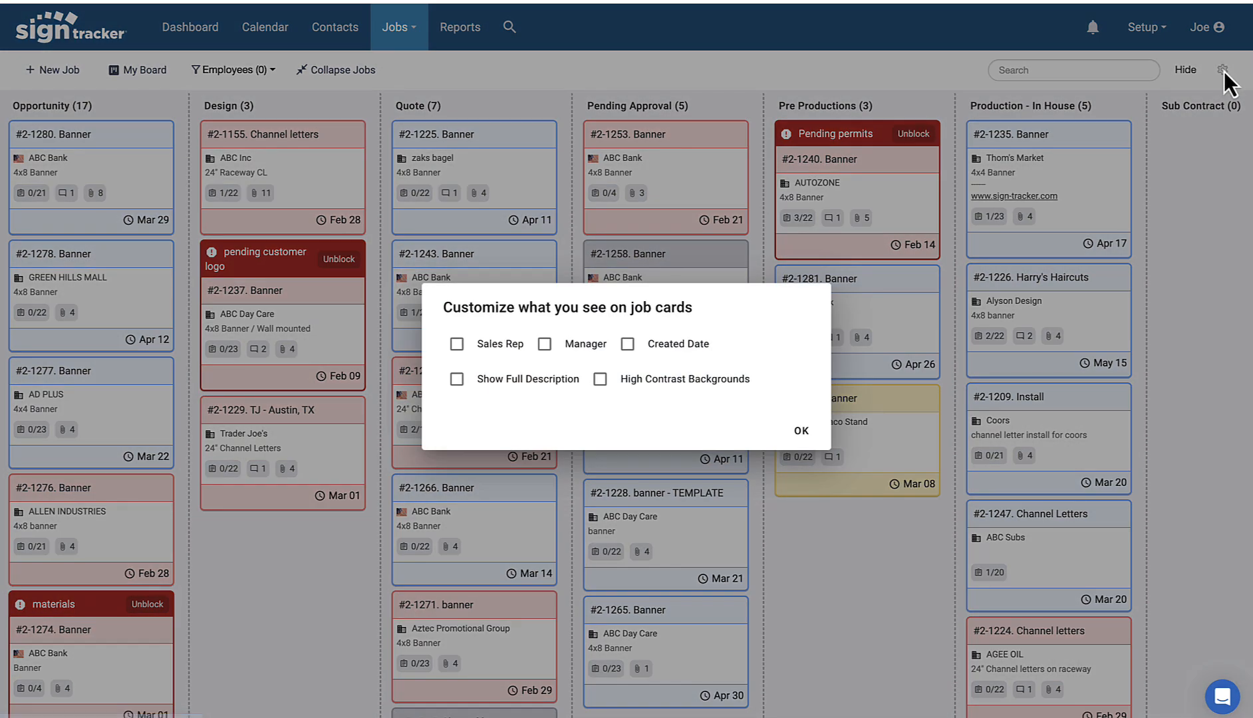
{"action": "left_click", "coordinate": [459, 345]}
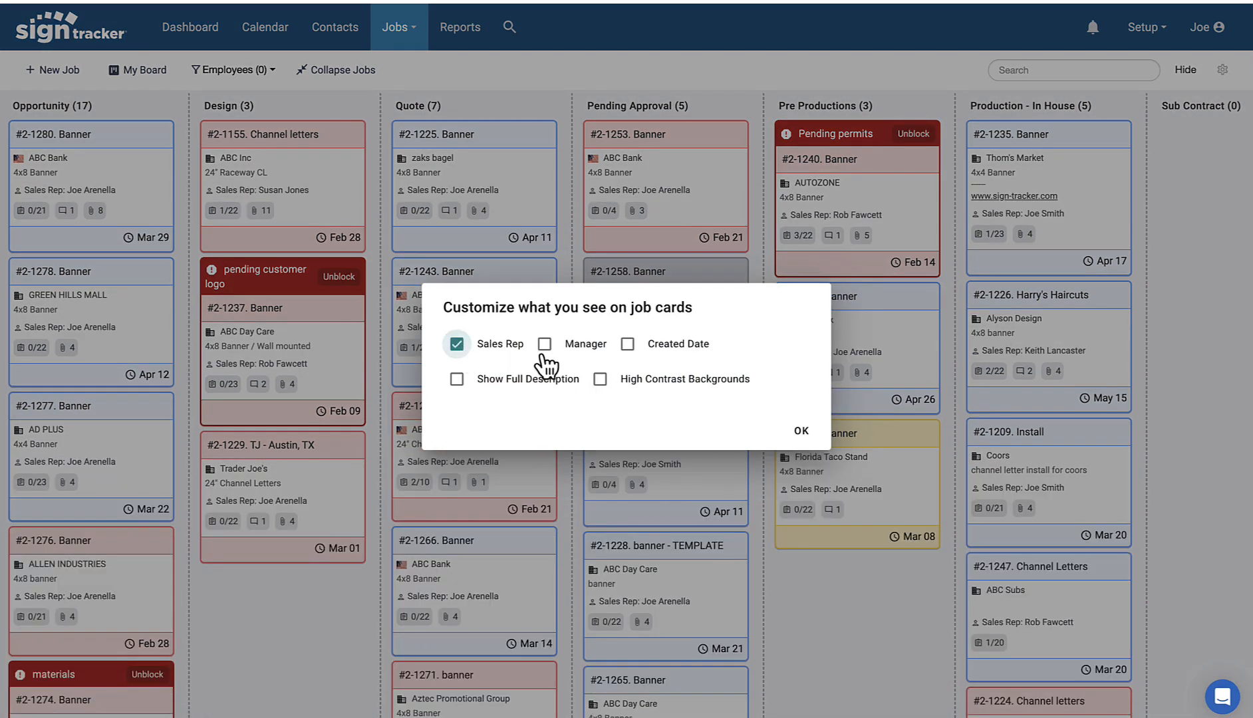
{"action": "left_click", "coordinate": [545, 346]}
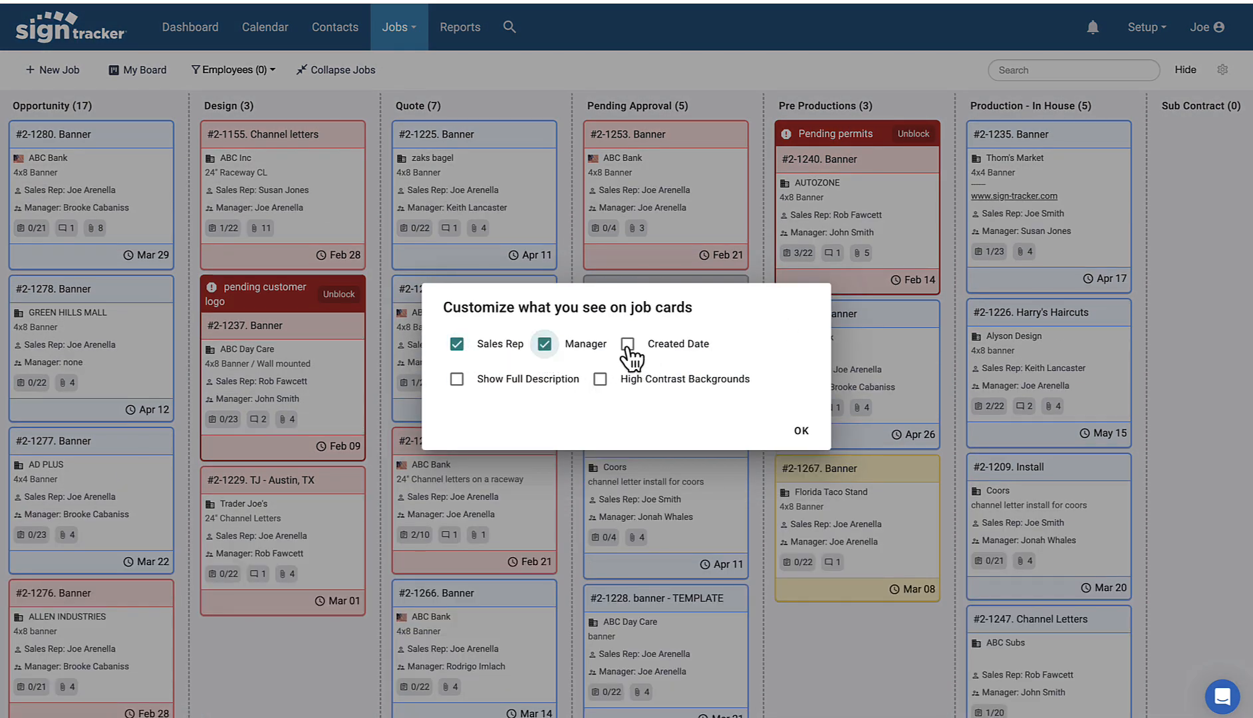
{"action": "left_click", "coordinate": [628, 346]}
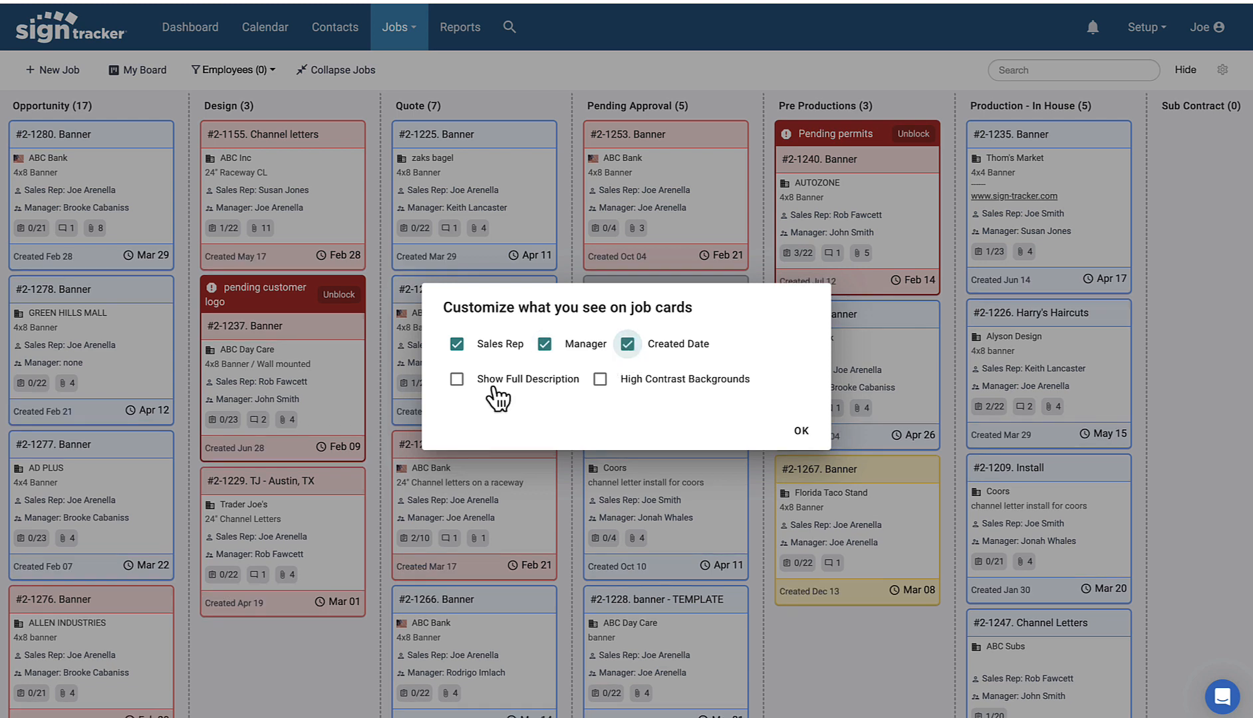
{"action": "left_click", "coordinate": [457, 380]}
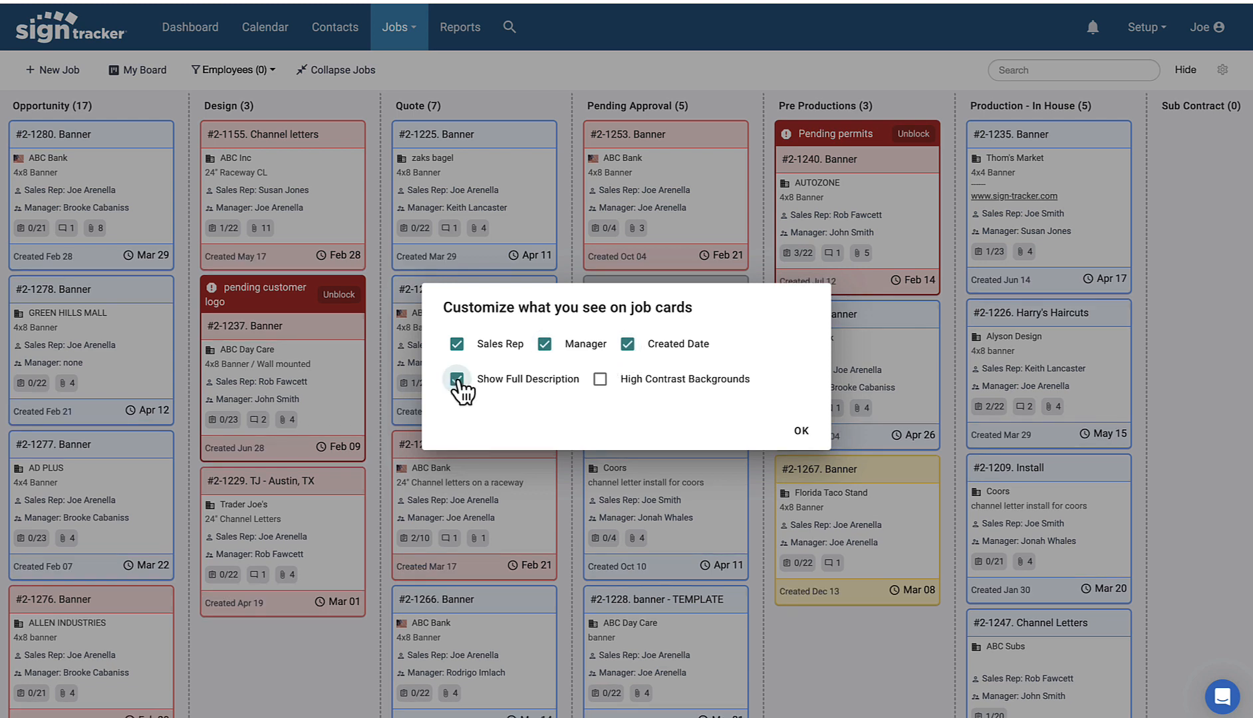
Step: Try High Contrast Backgrounds, leave them off, and confirm the job card options
{"action": "left_click", "coordinate": [601, 380]}
{"action": "left_click", "coordinate": [601, 380]}
{"action": "left_click", "coordinate": [601, 380]}
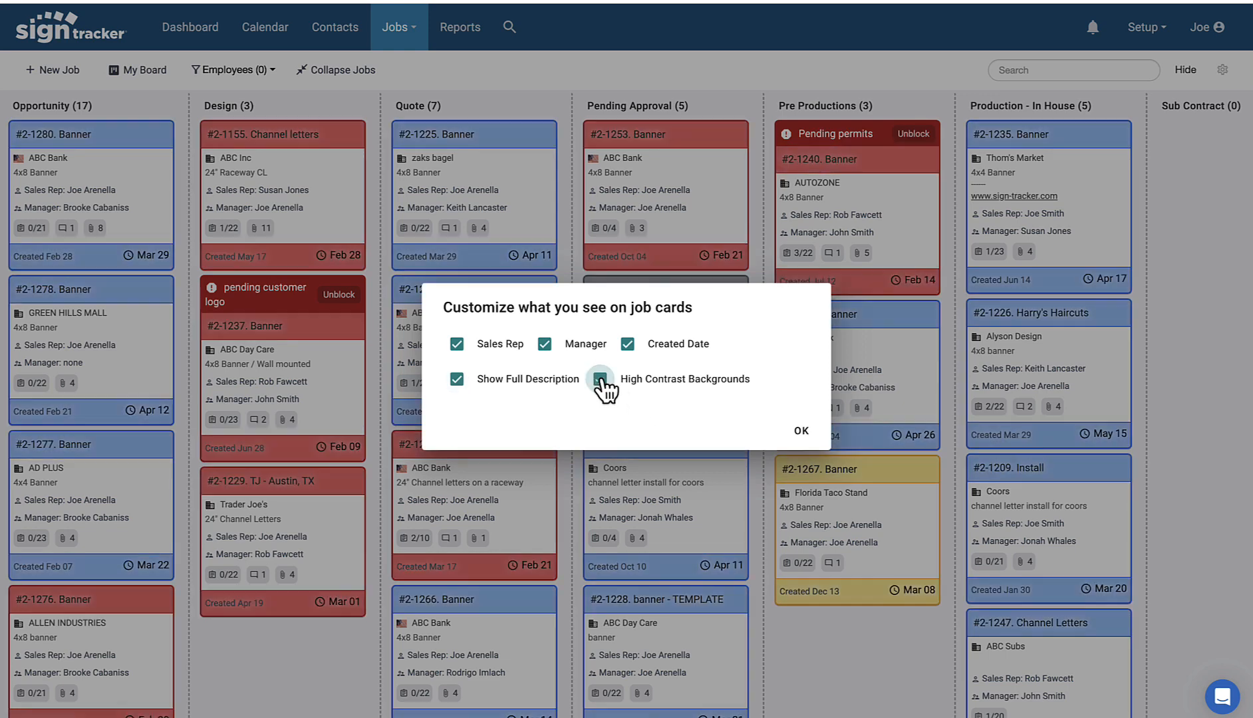
{"action": "left_click", "coordinate": [601, 380]}
{"action": "left_click", "coordinate": [803, 432]}
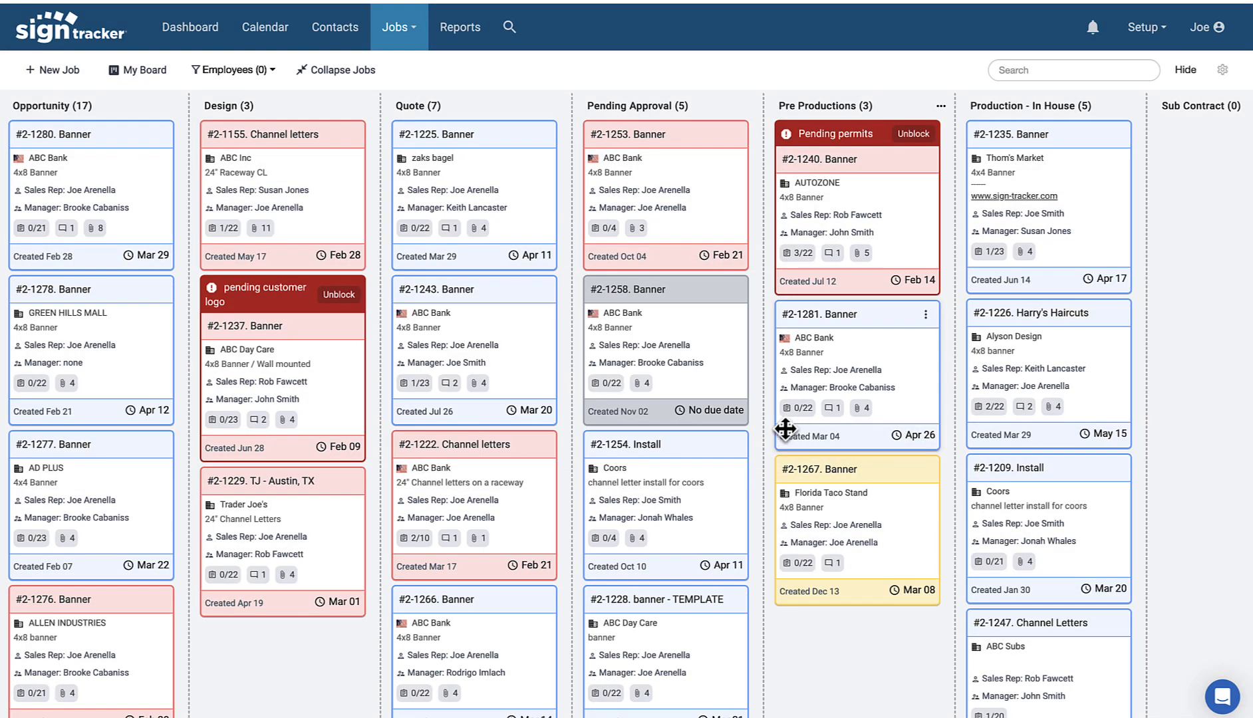
{"action": "scroll", "coordinate": [1097, 398], "scroll_direction": "right", "scroll_amount": 5}
{"action": "scroll", "coordinate": [1096, 389], "scroll_direction": "right", "scroll_amount": 8}
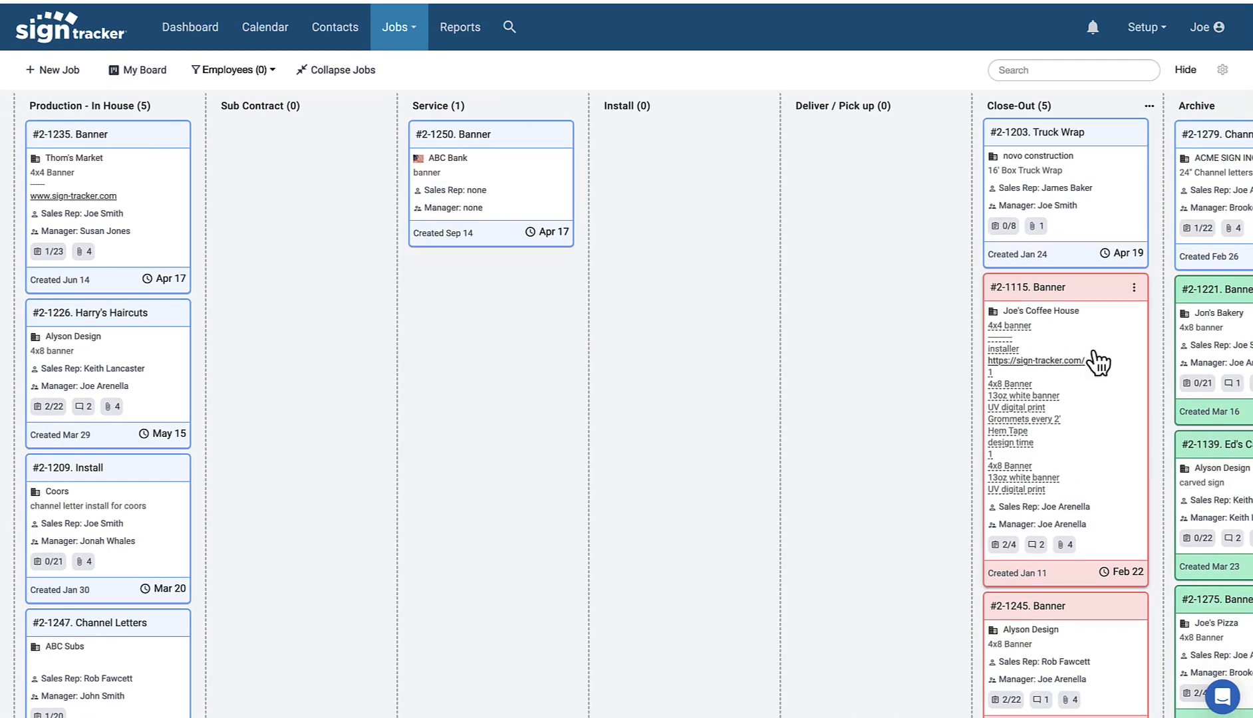
{"action": "left_click", "coordinate": [1112, 399]}
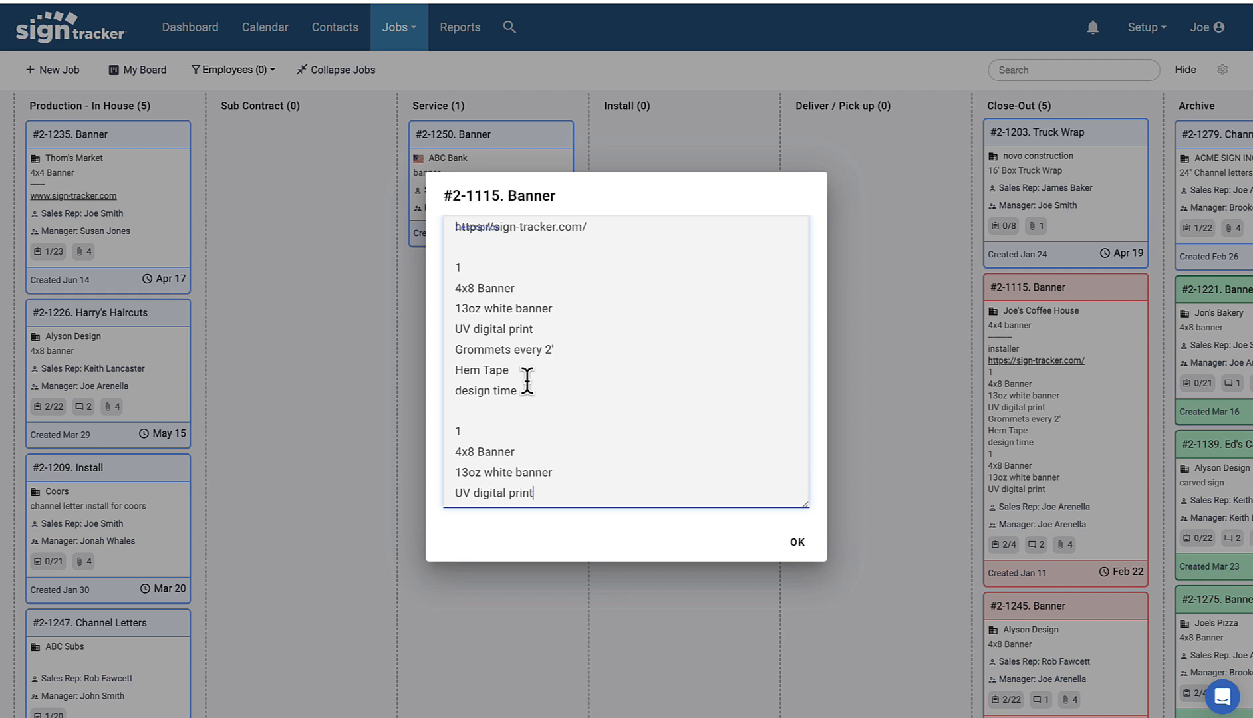
{"action": "scroll", "coordinate": [585, 372], "scroll_direction": "up", "scroll_amount": 2}
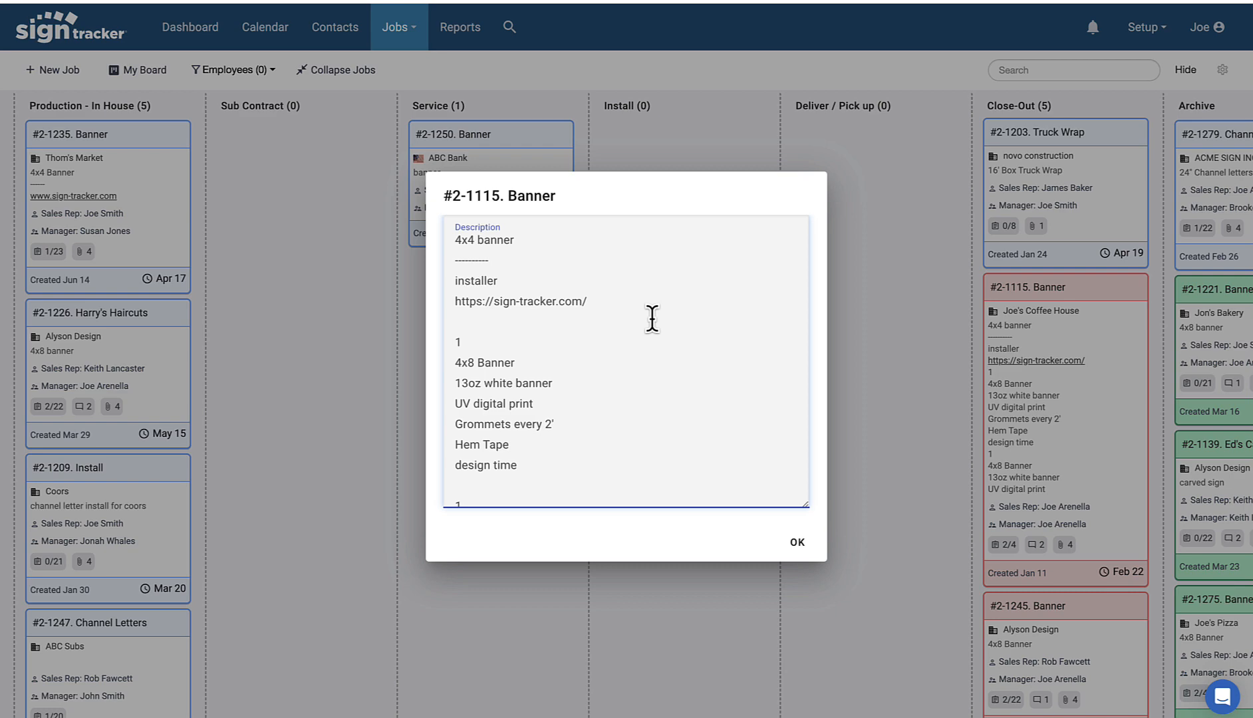
{"action": "scroll", "coordinate": [652, 318], "scroll_direction": "down", "scroll_amount": 1}
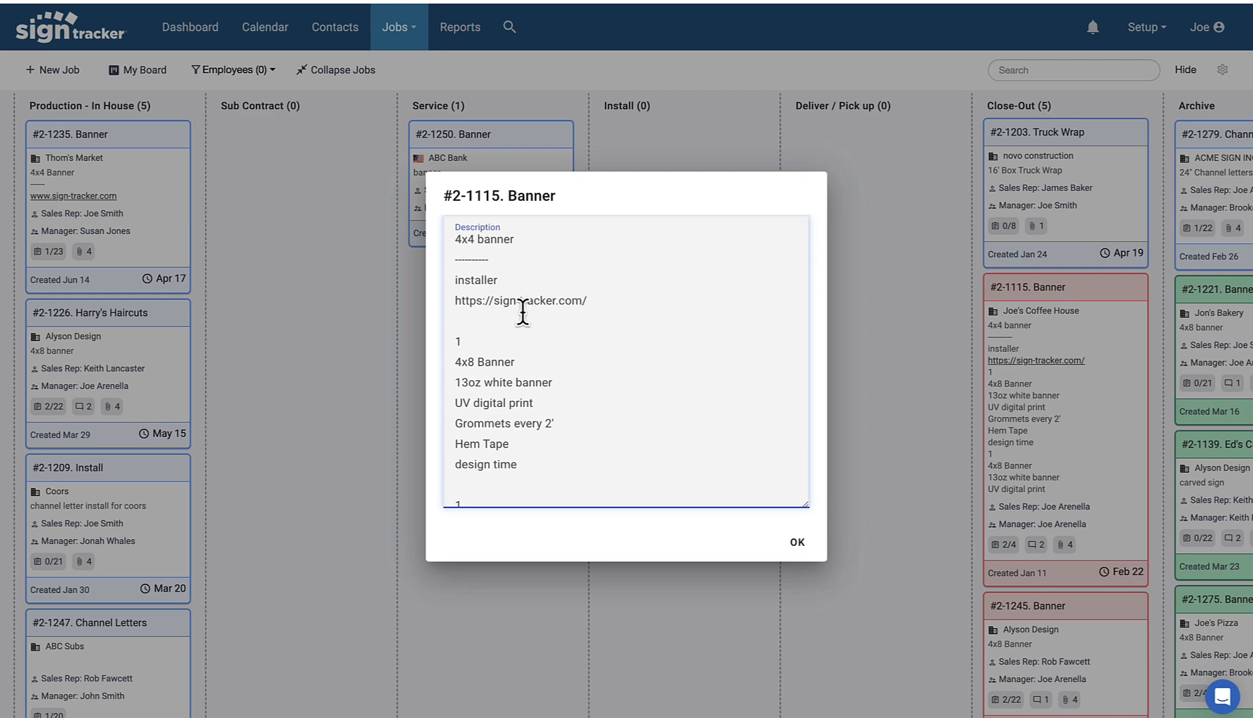
{"action": "left_click", "coordinate": [796, 542]}
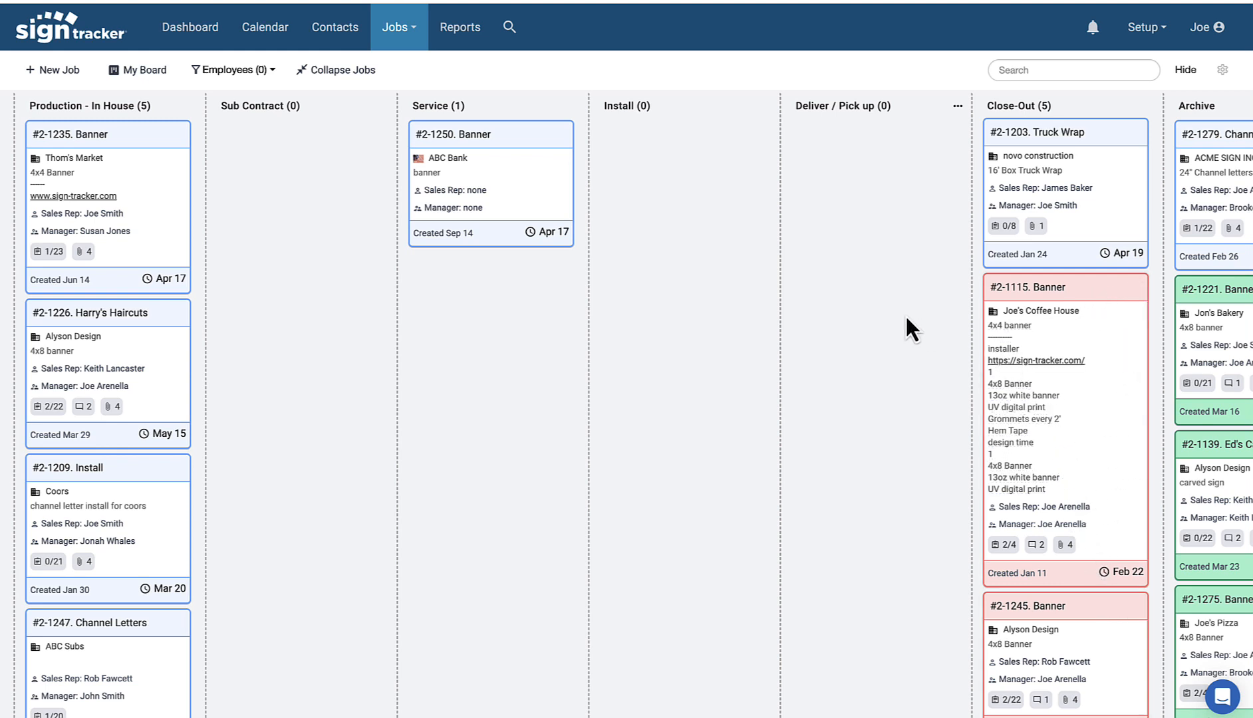
{"action": "left_click", "coordinate": [548, 233]}
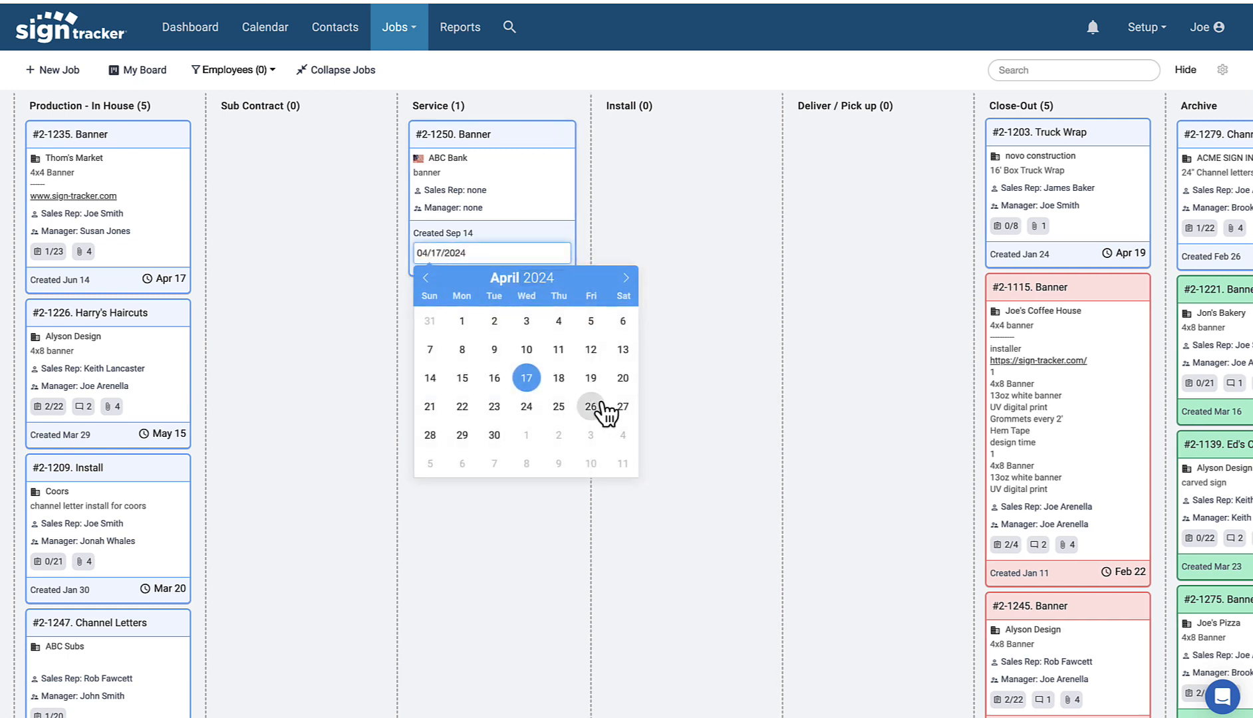
{"action": "left_click", "coordinate": [625, 280]}
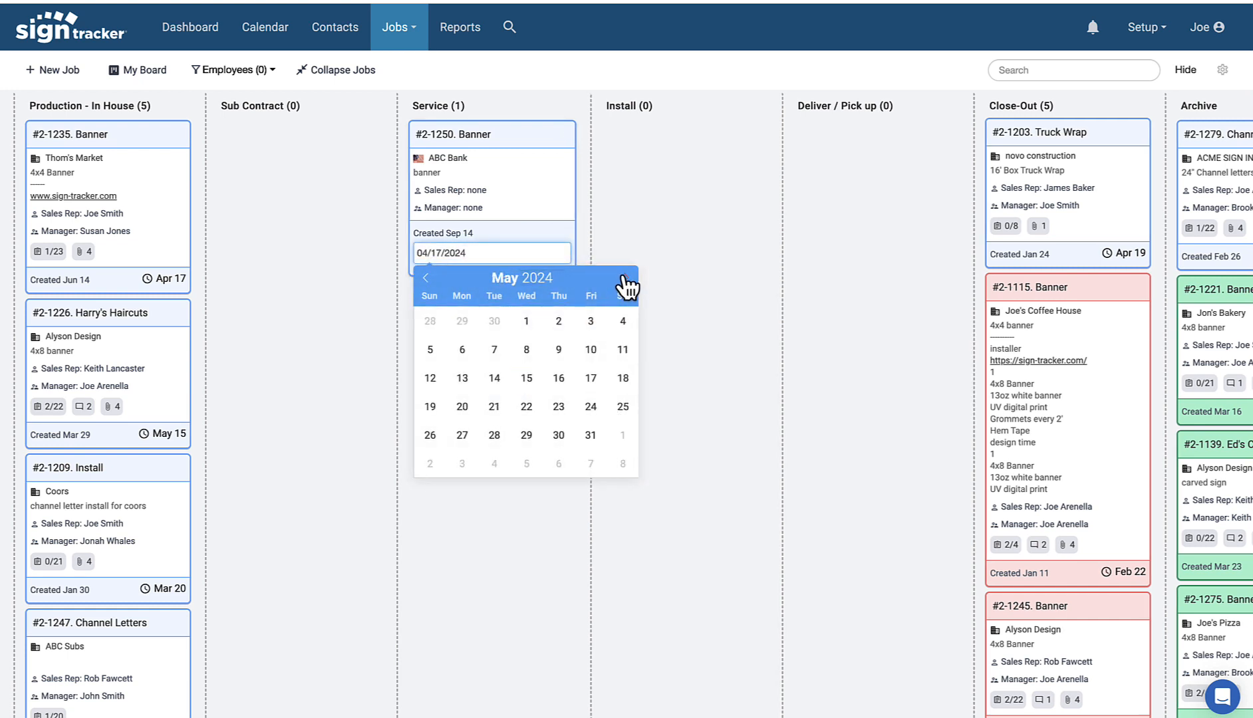
{"action": "left_click", "coordinate": [659, 277]}
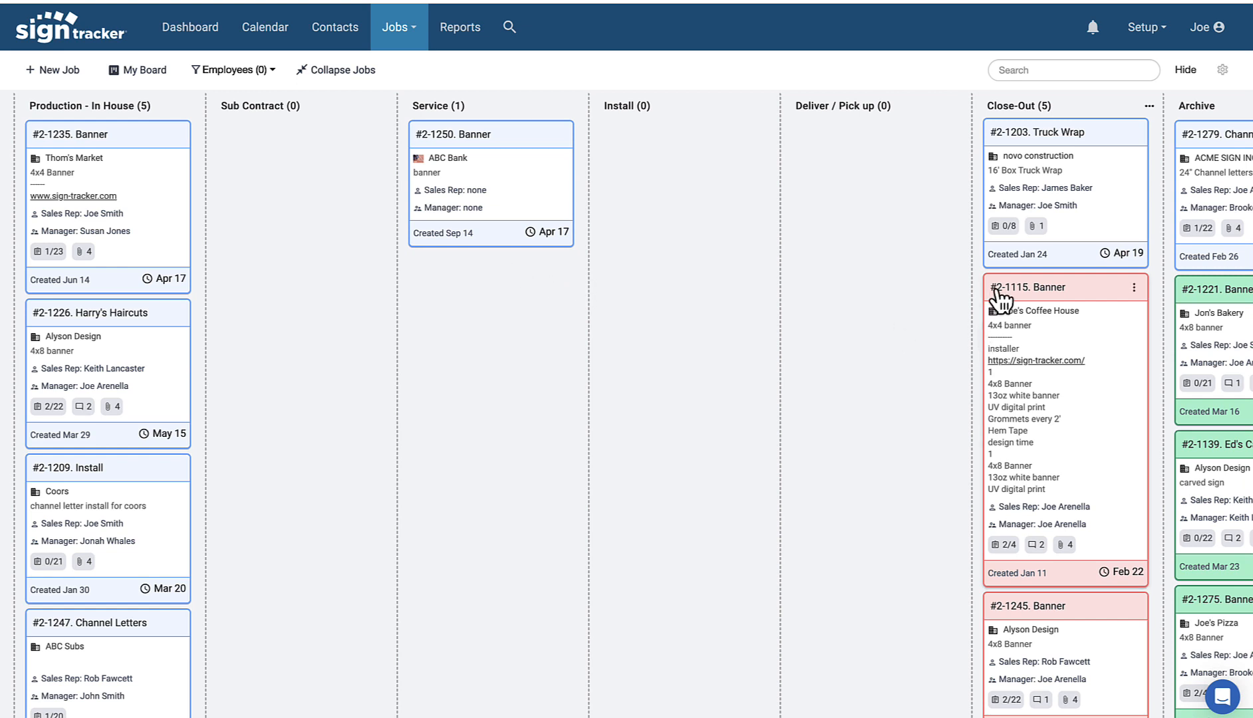
{"action": "scroll", "coordinate": [998, 288], "scroll_direction": "right", "scroll_amount": 3}
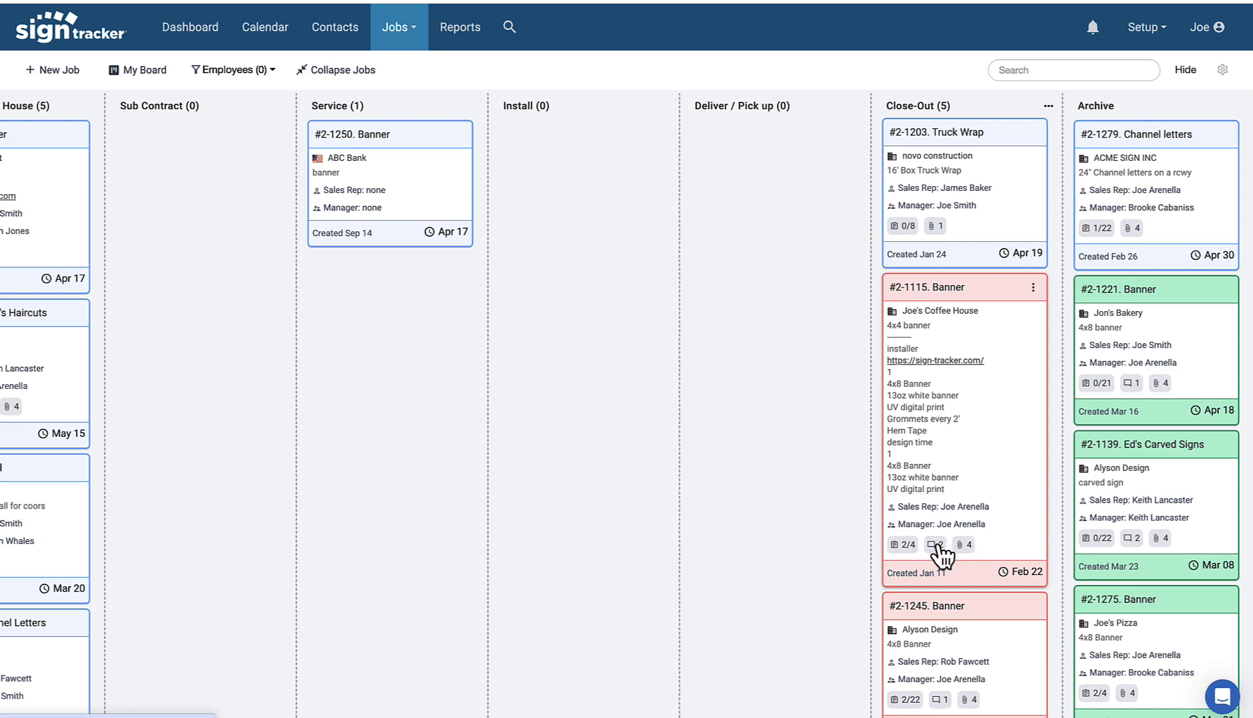
{"action": "scroll", "coordinate": [553, 392], "scroll_direction": "left", "scroll_amount": 15}
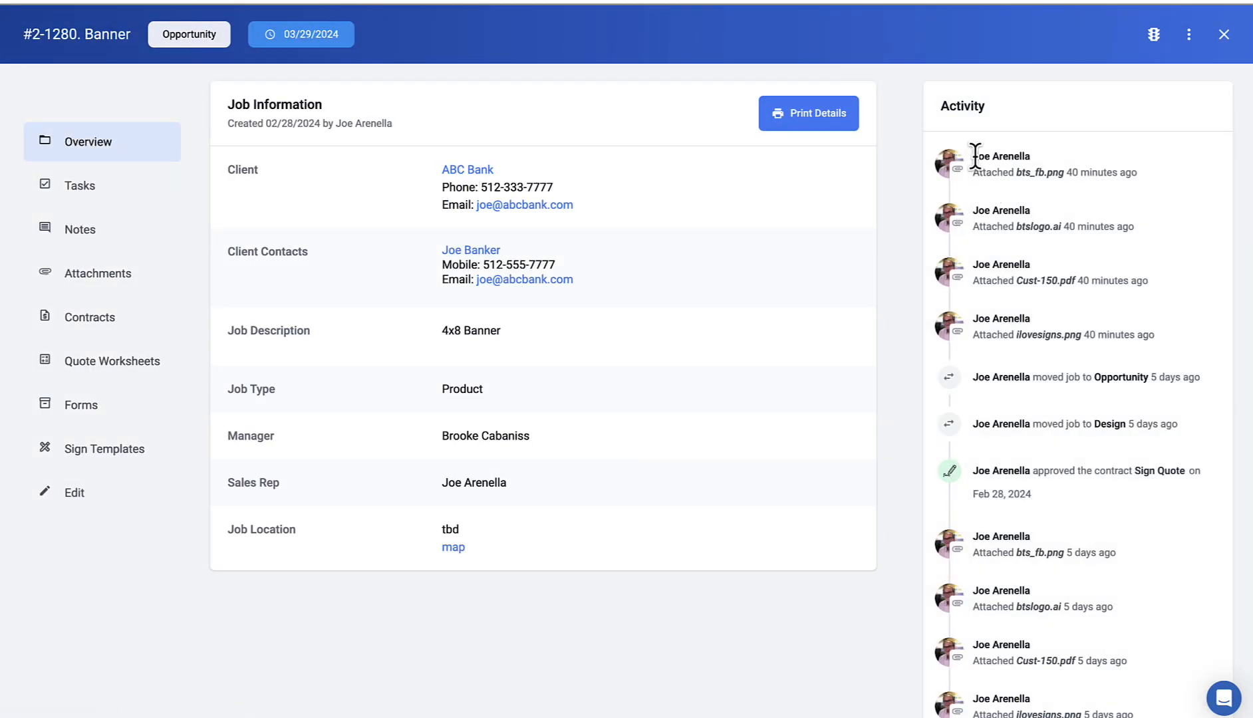
{"action": "mouse_move", "coordinate": [975, 170]}
{"action": "left_mouse_down"}
{"action": "mouse_move", "coordinate": [1024, 378]}
{"action": "mouse_move", "coordinate": [1041, 655]}
{"action": "mouse_move", "coordinate": [975, 148]}
{"action": "left_mouse_up"}
{"action": "left_click", "coordinate": [1220, 34]}
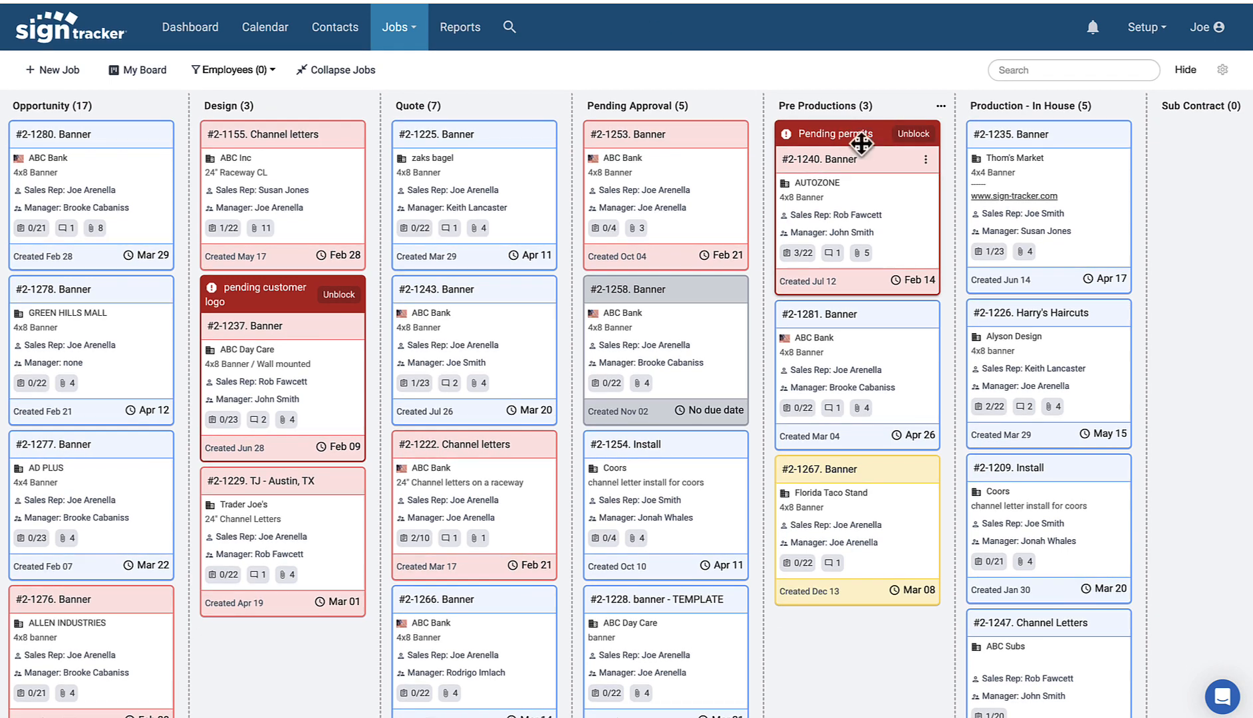
Step: Change job #2-1240's due date to Mar 08, then switch the Jobs view to a list
{"action": "left_click", "coordinate": [920, 281]}
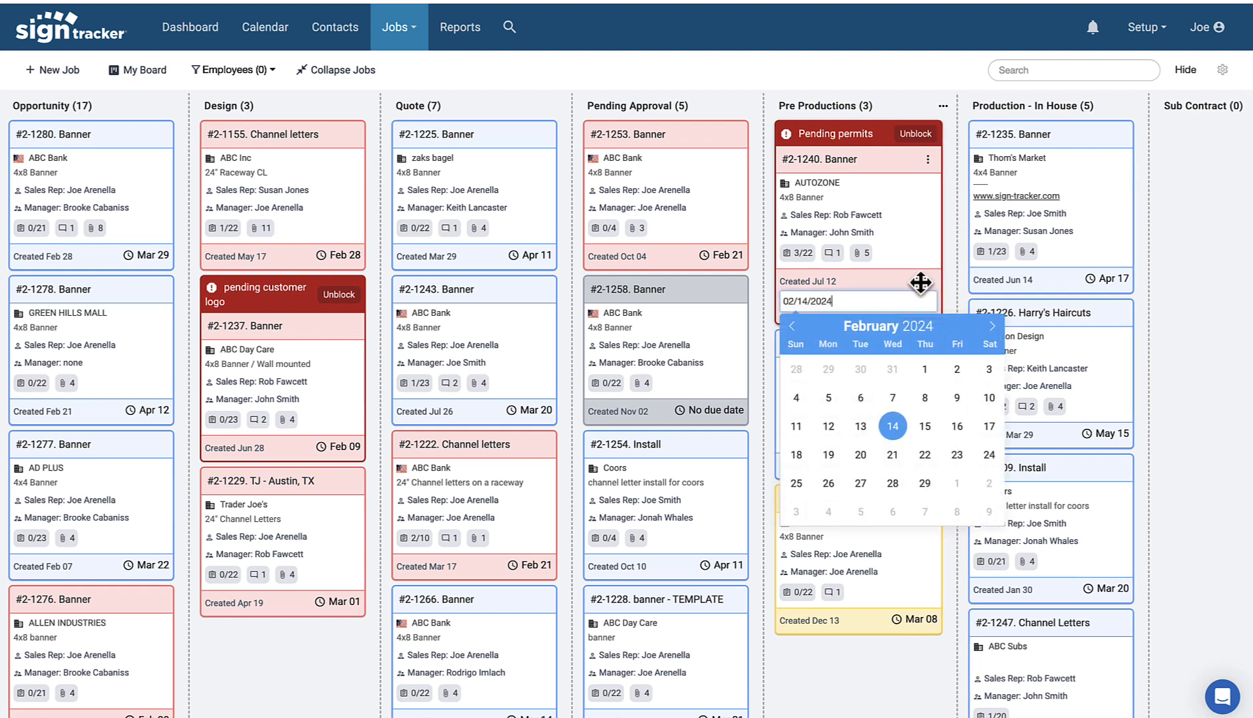
{"action": "left_click", "coordinate": [925, 484]}
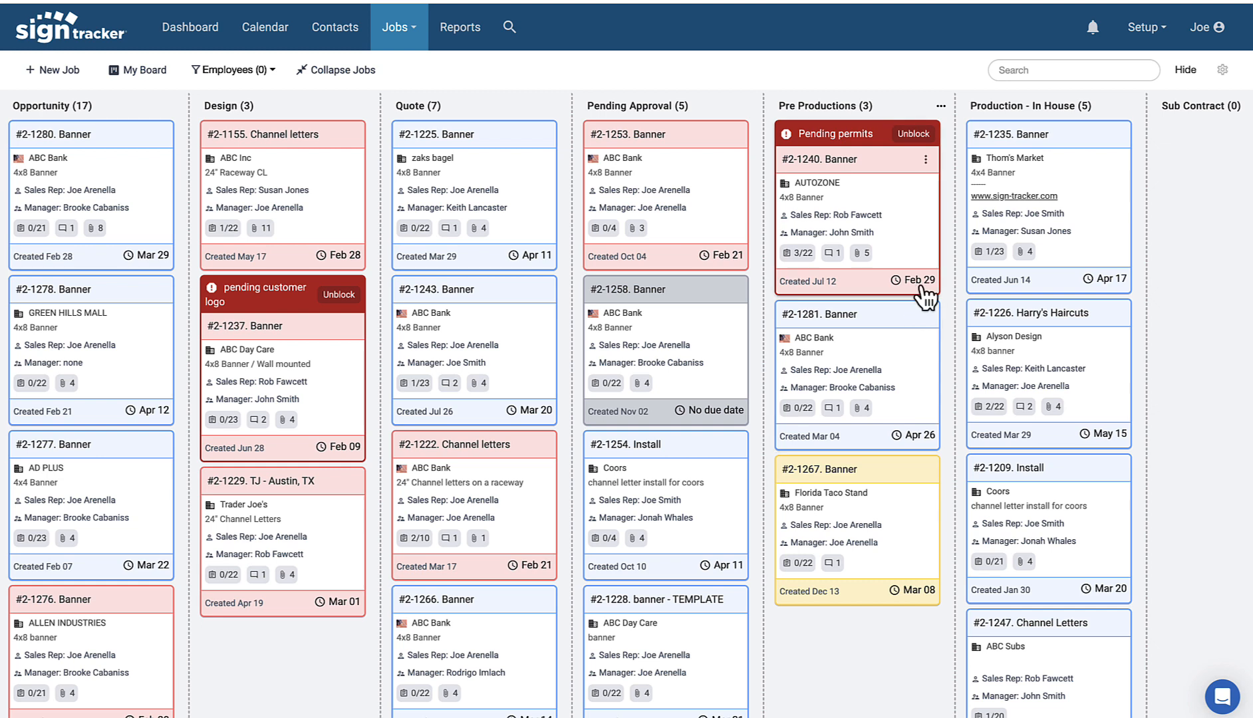
{"action": "left_click", "coordinate": [922, 282]}
{"action": "left_click", "coordinate": [993, 325]}
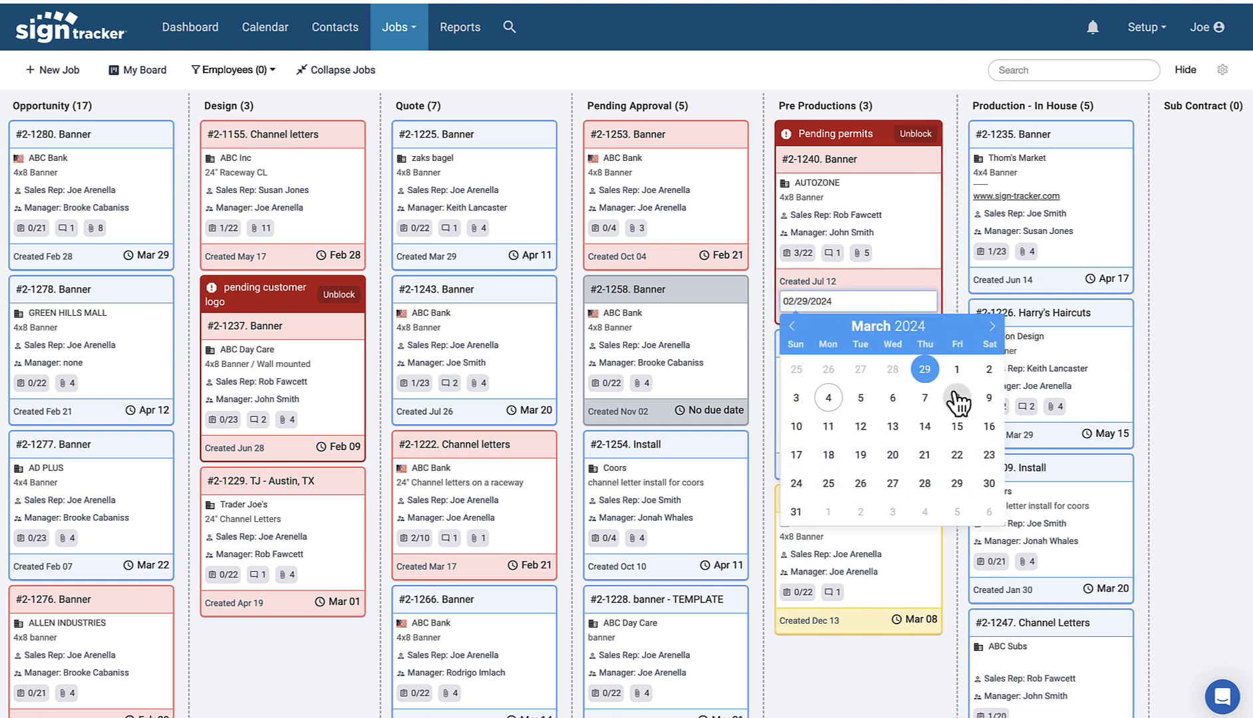
{"action": "left_click", "coordinate": [955, 397]}
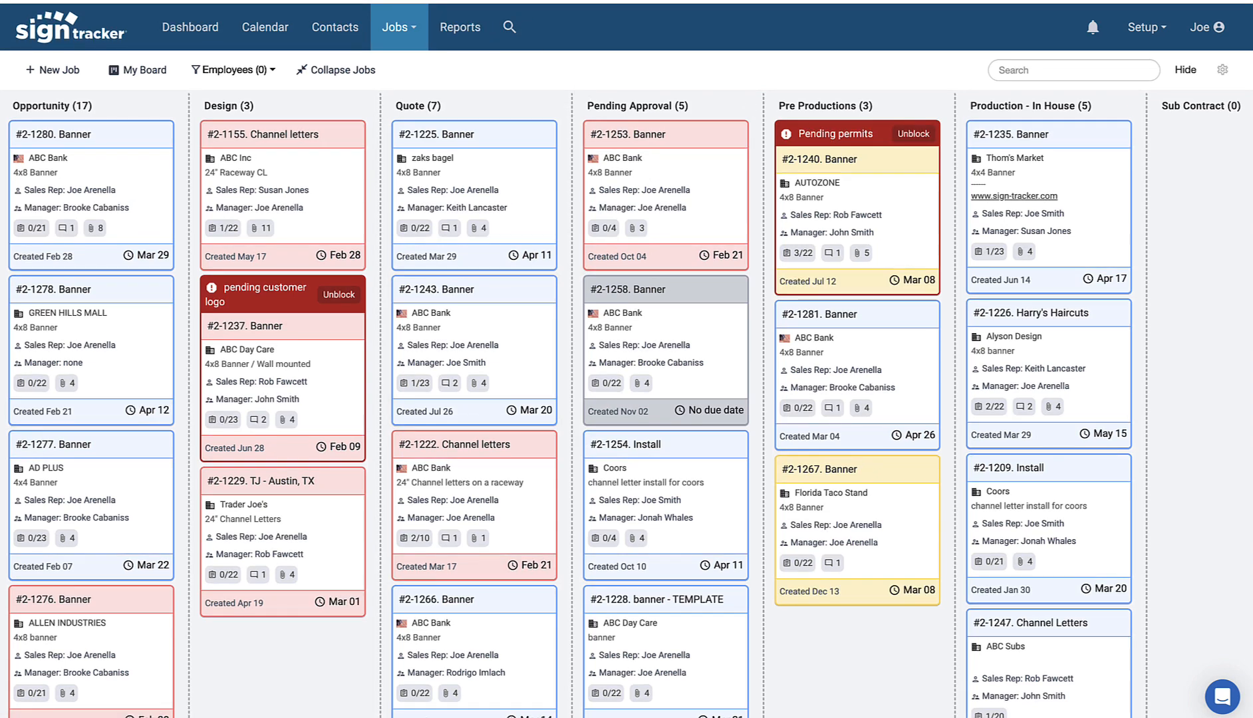
{"action": "left_click", "coordinate": [479, 1]}
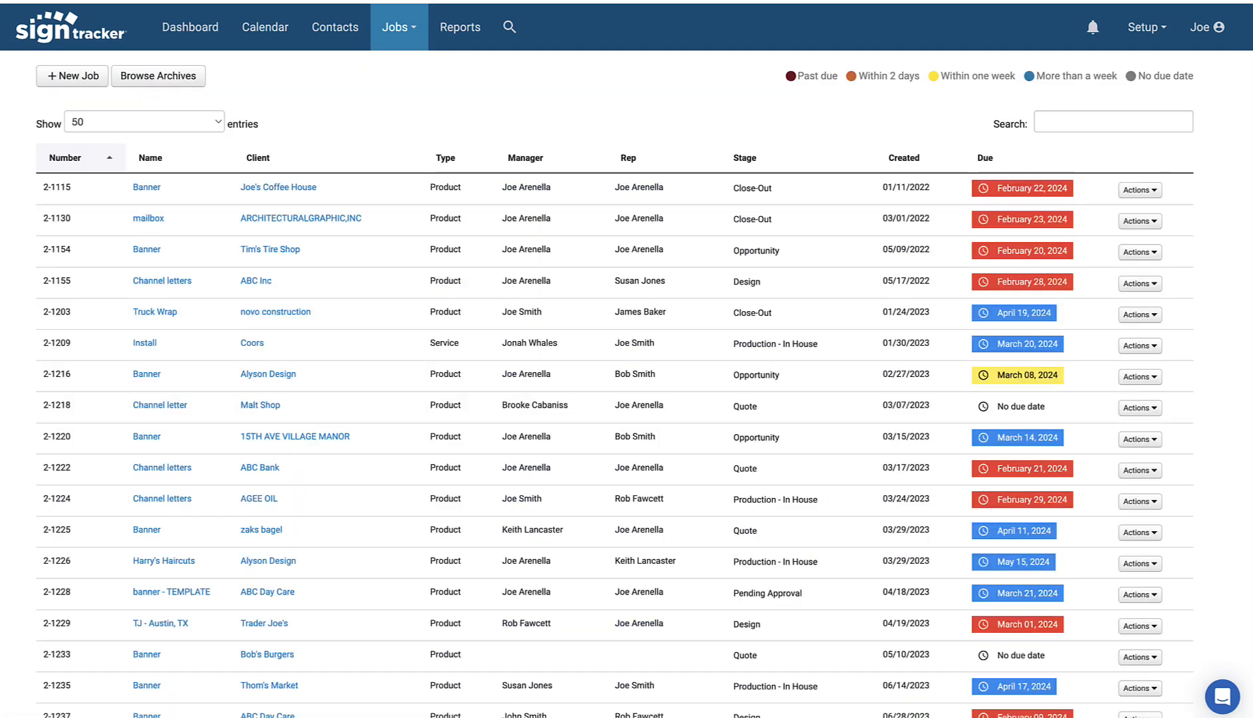
Step: Sort the jobs list by the Stage column
{"action": "left_click", "coordinate": [777, 166]}
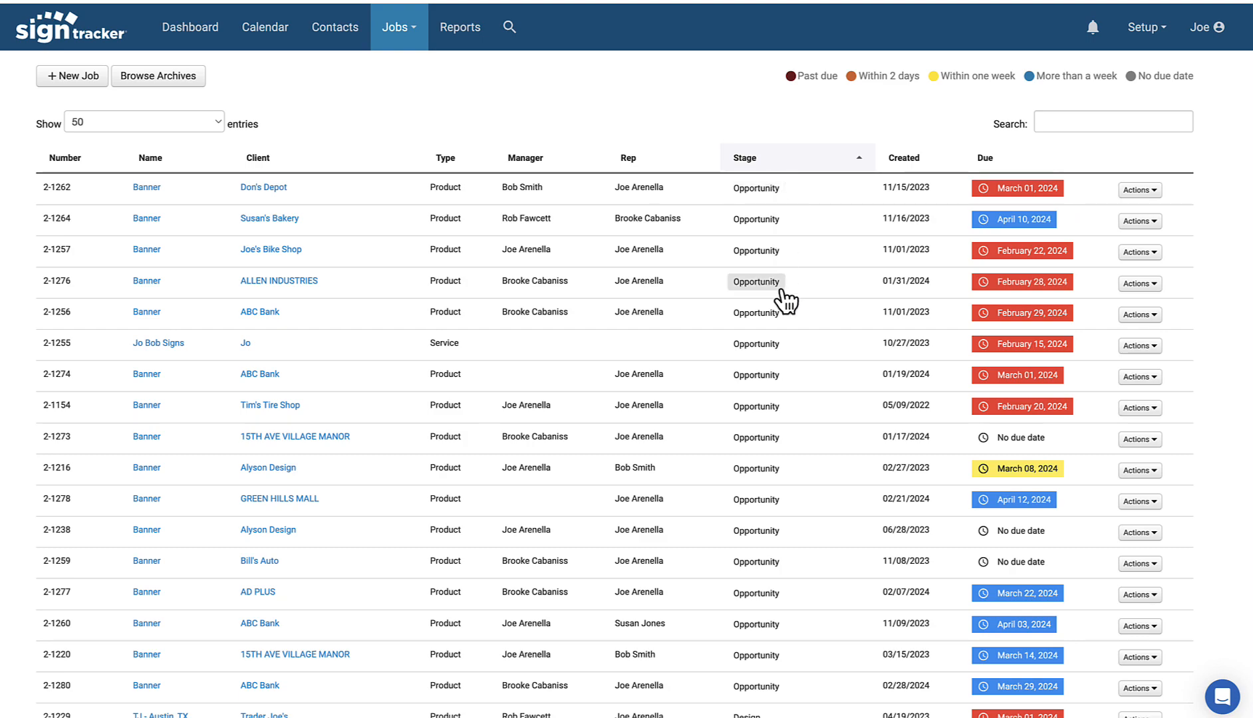
{"action": "scroll", "coordinate": [784, 292], "scroll_direction": "down", "scroll_amount": 3}
{"action": "scroll", "coordinate": [769, 457], "scroll_direction": "up", "scroll_amount": 3}
Step: Move job 2-1276 to the Archive stage
{"action": "left_click", "coordinate": [753, 282]}
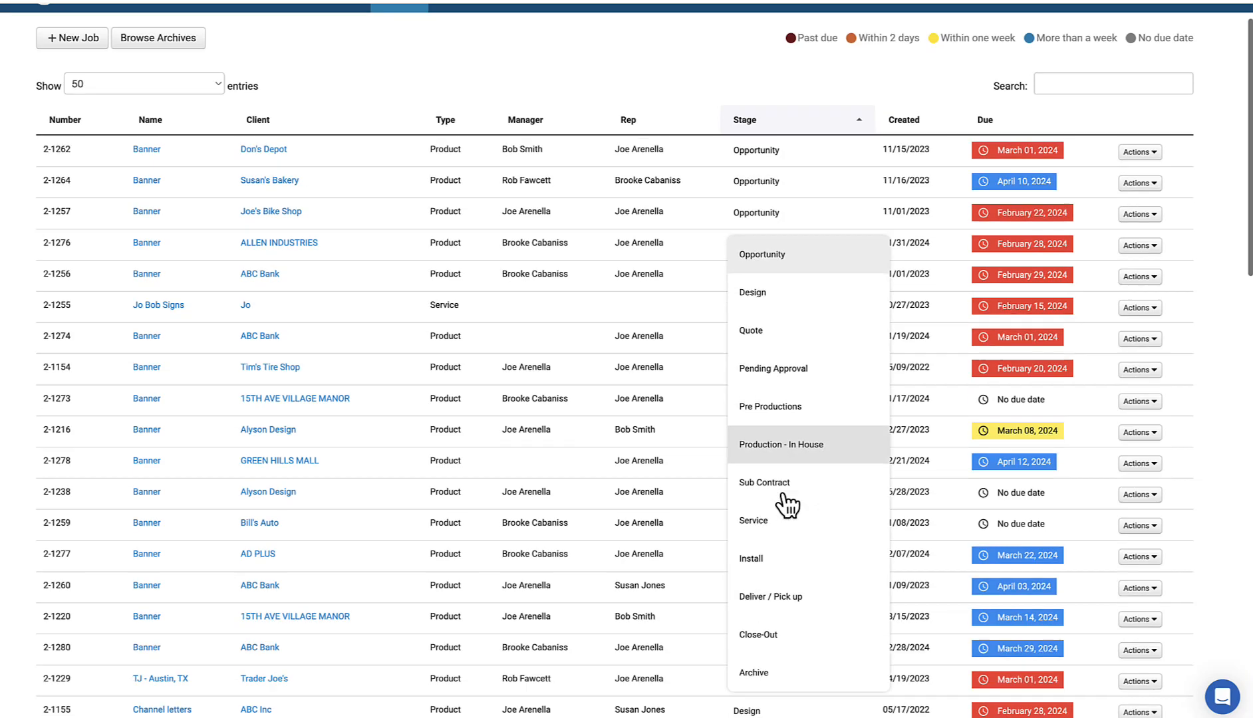
{"action": "scroll", "coordinate": [785, 519], "scroll_direction": "down", "scroll_amount": 2}
{"action": "left_click", "coordinate": [777, 539]}
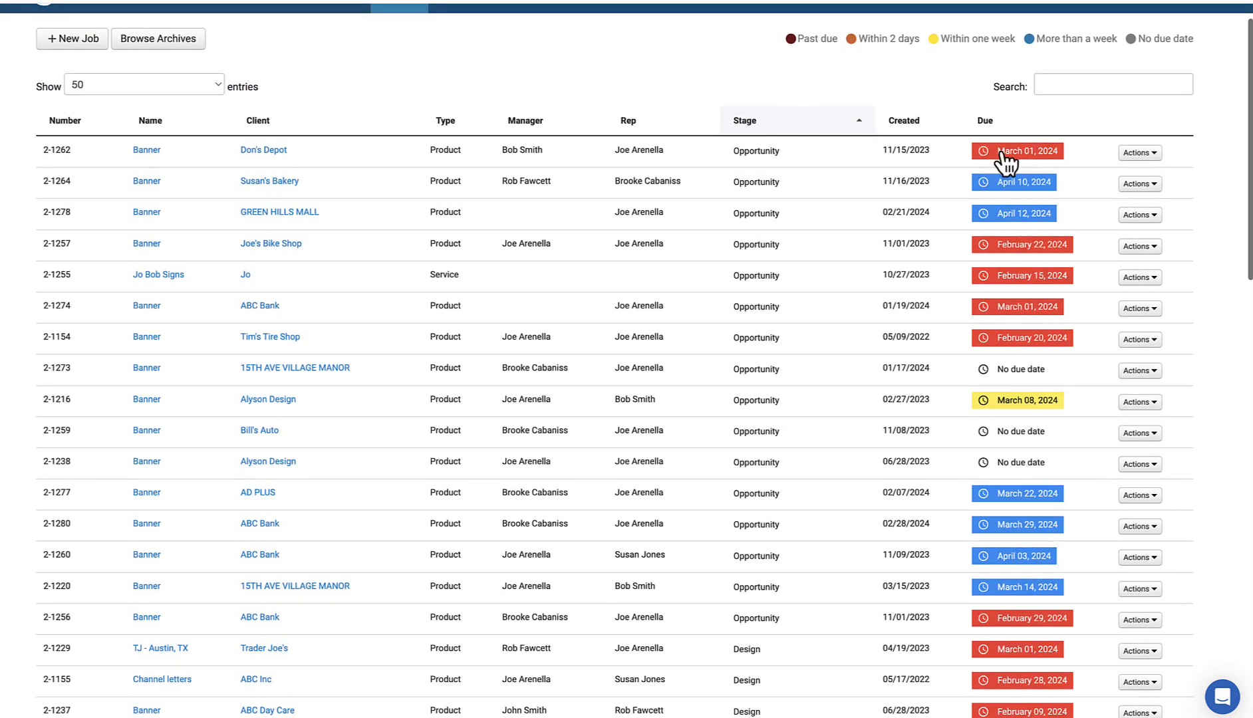
Step: Change job 2-1262's due date to March 22, 2024
{"action": "left_click", "coordinate": [1002, 149]}
{"action": "left_click", "coordinate": [1148, 305]}
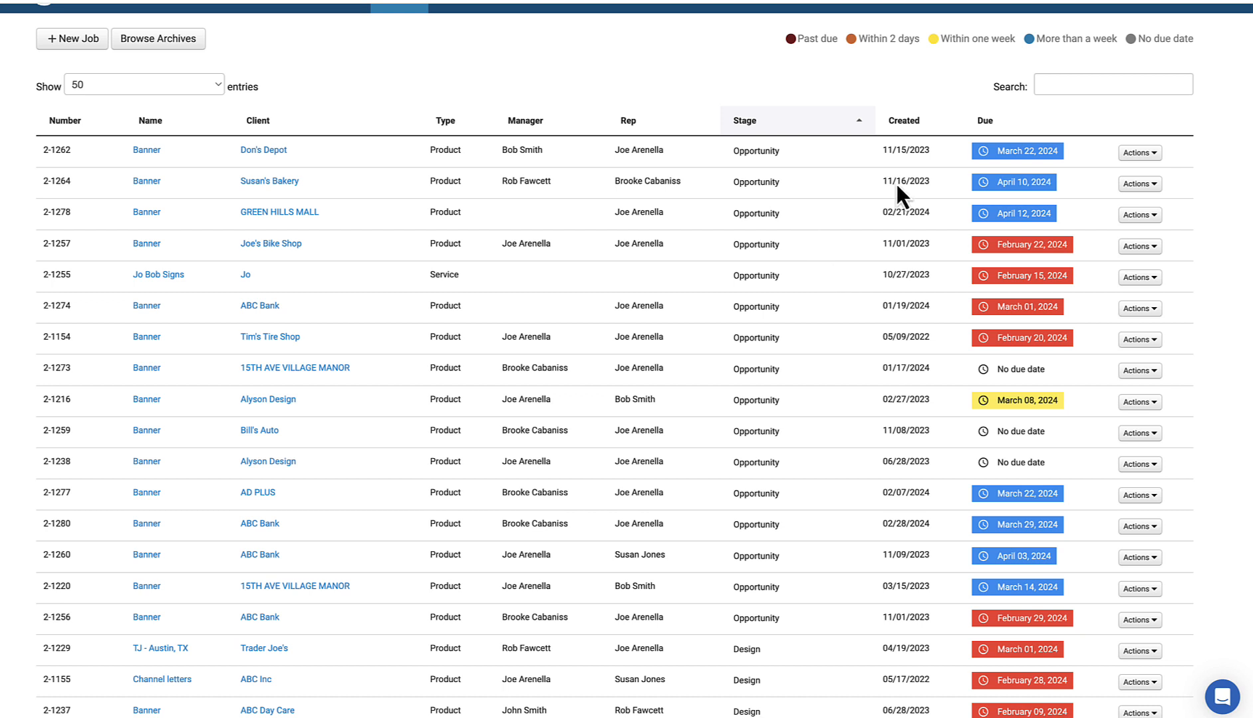
{"action": "left_click", "coordinate": [1053, 83]}
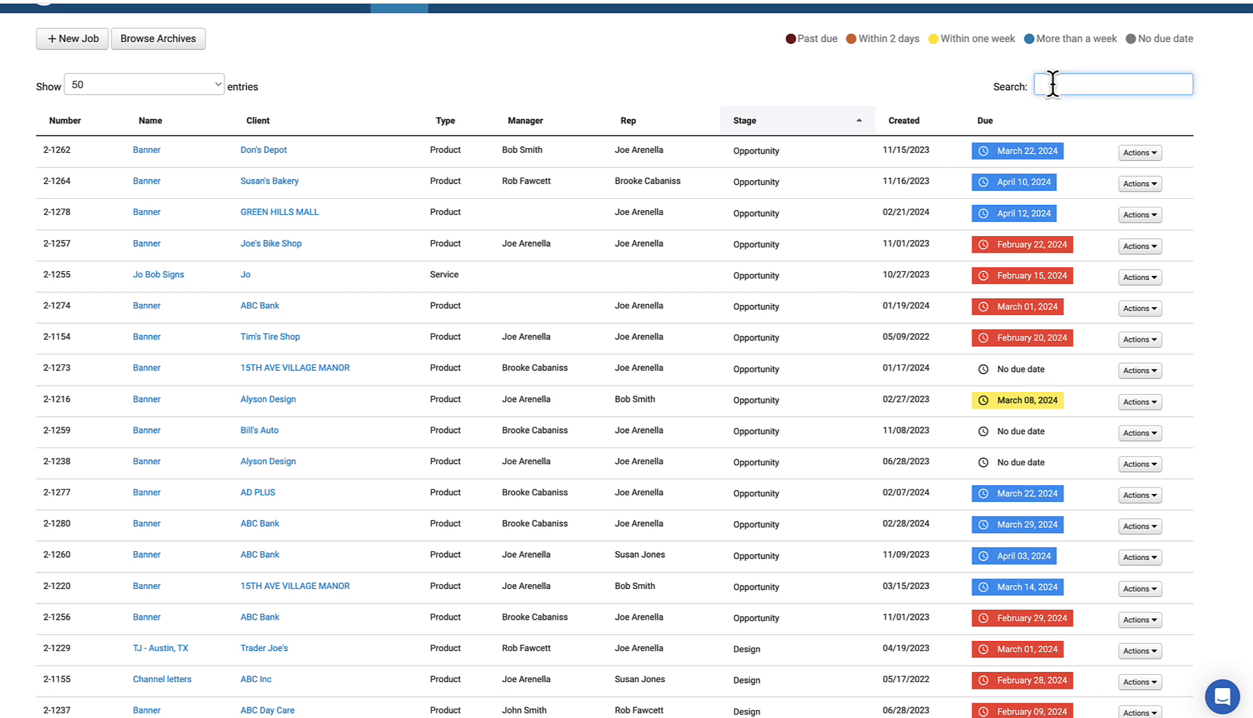
{"action": "type", "text": "susan"}
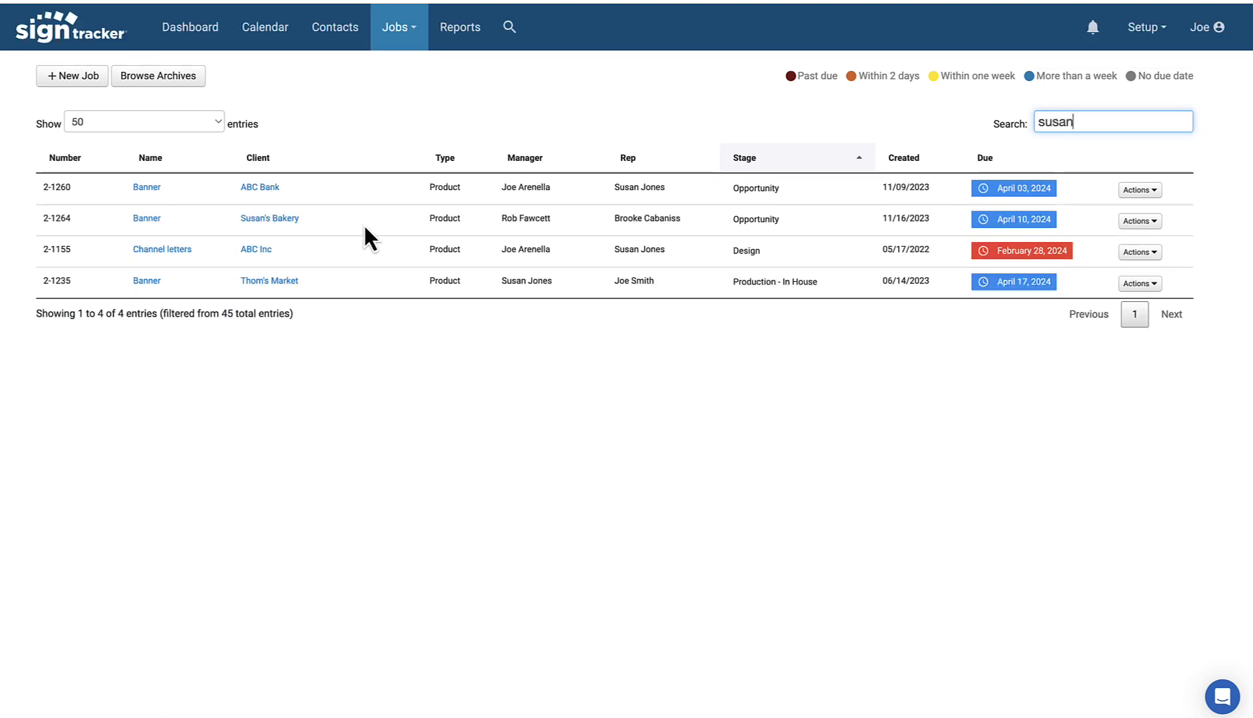
{"action": "left_click", "coordinate": [782, 170]}
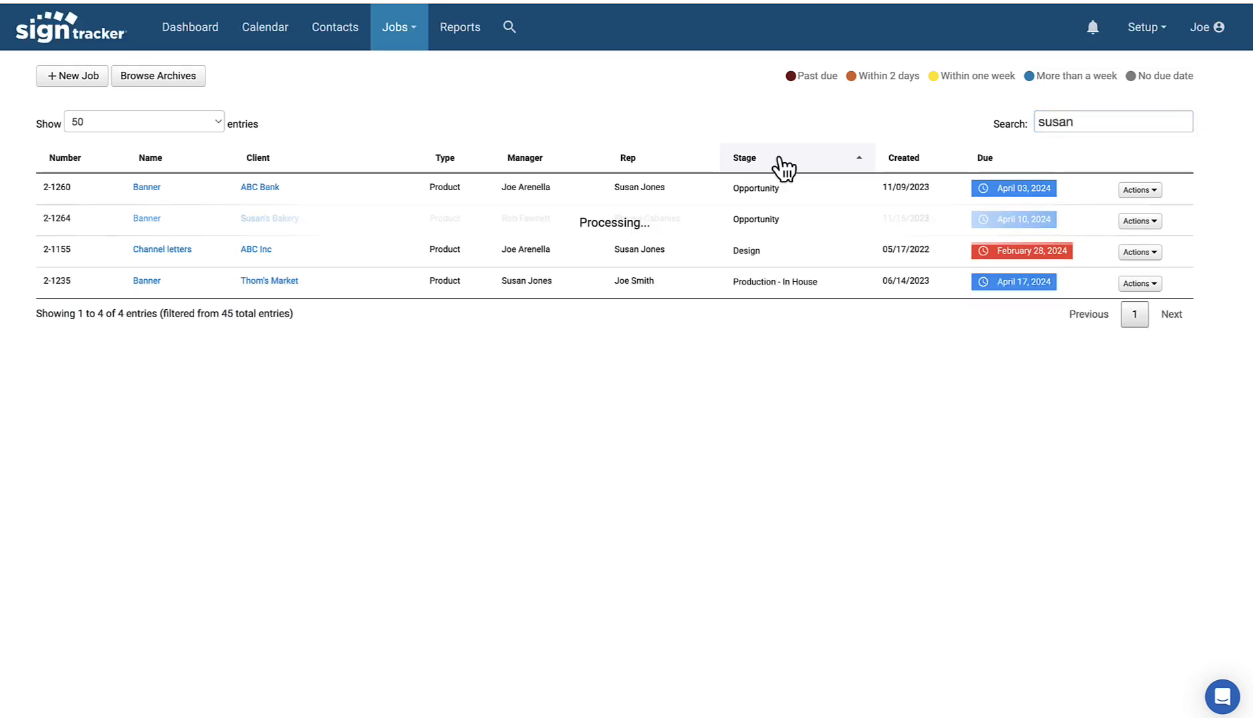
{"action": "left_click", "coordinate": [783, 169]}
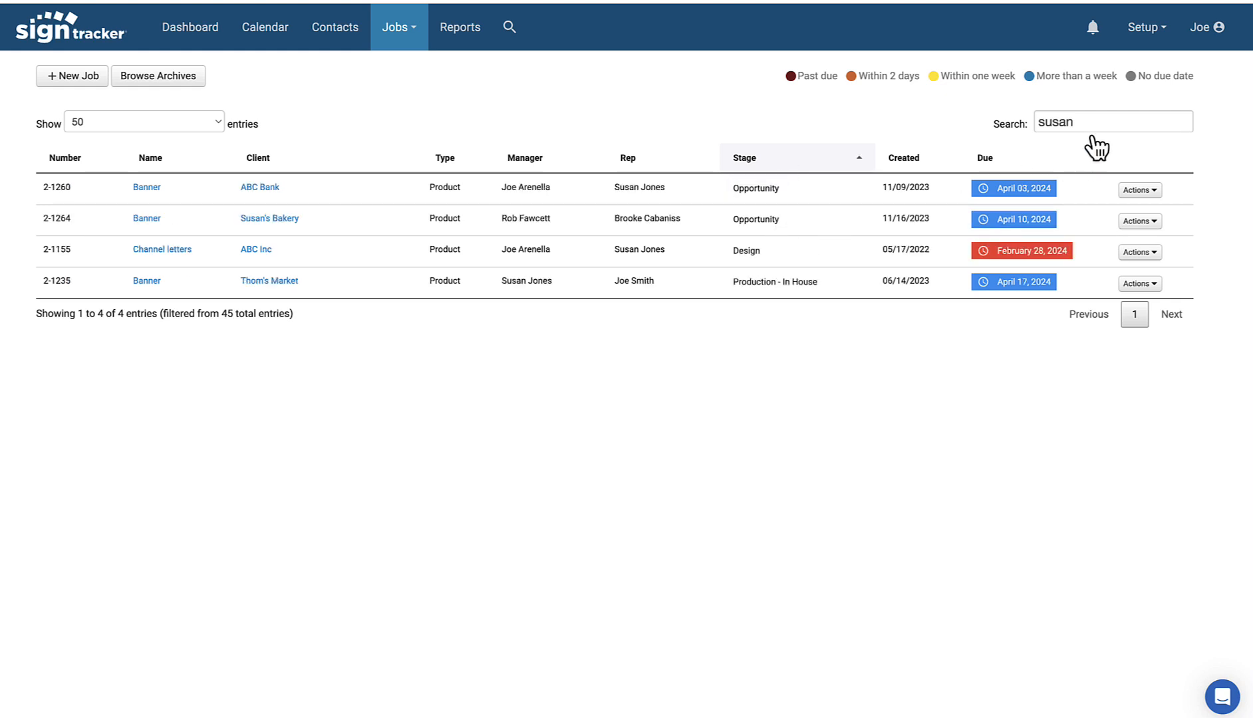
{"action": "left_click_drag", "start_coordinate": [1076, 123], "coordinate": [1038, 133]}
{"action": "key", "text": "BackSpace"}
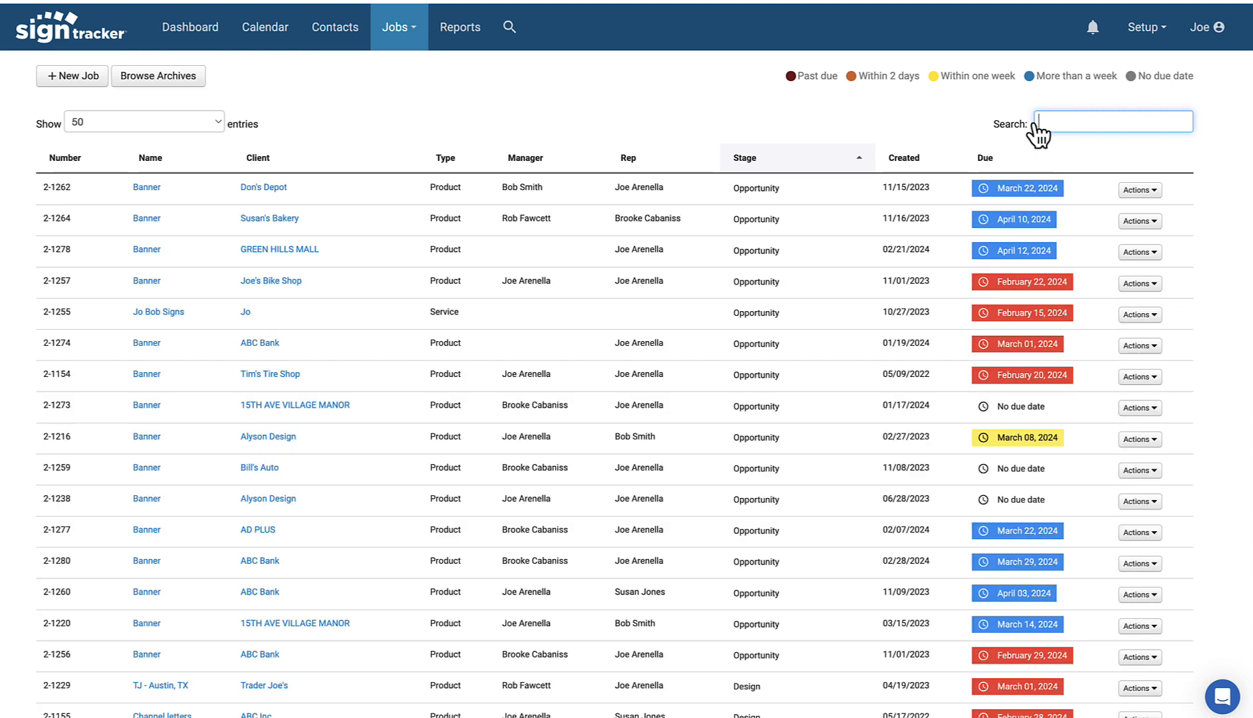
Step: Look over job 2-1255 Jo Bob Signs, then show the Jobs menu's view choices
{"action": "left_click", "coordinate": [149, 313]}
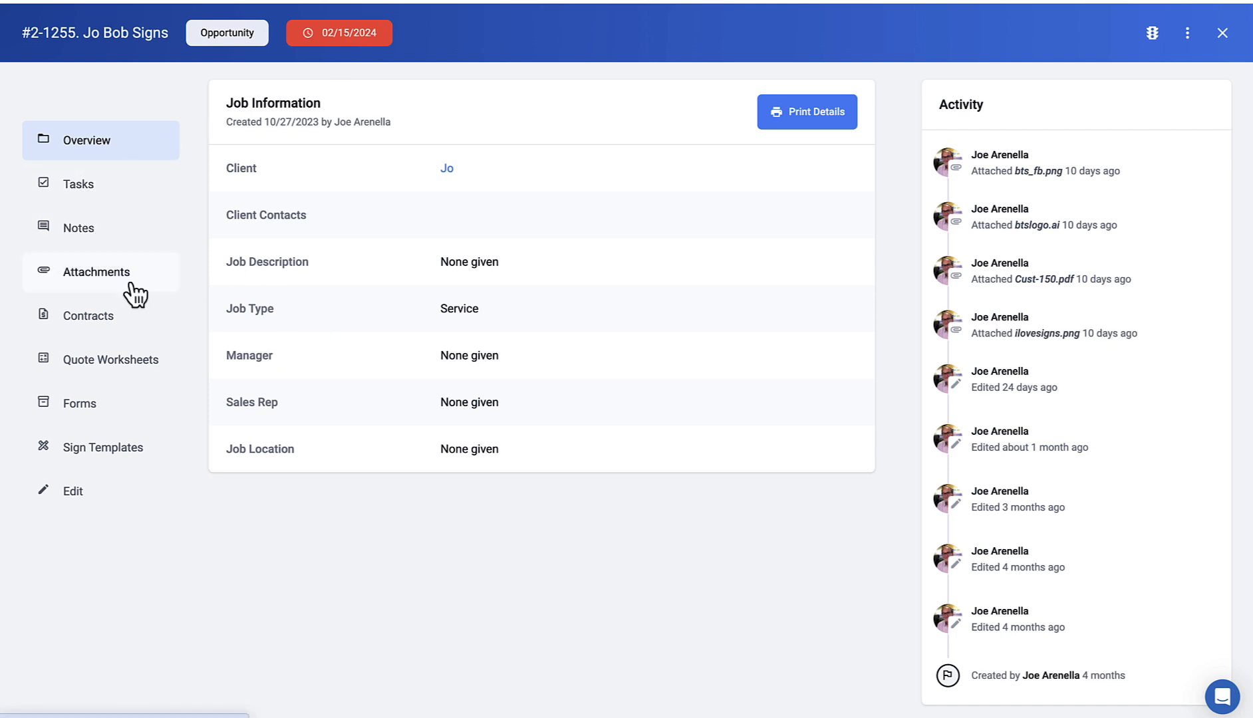
{"action": "key", "text": "Escape"}
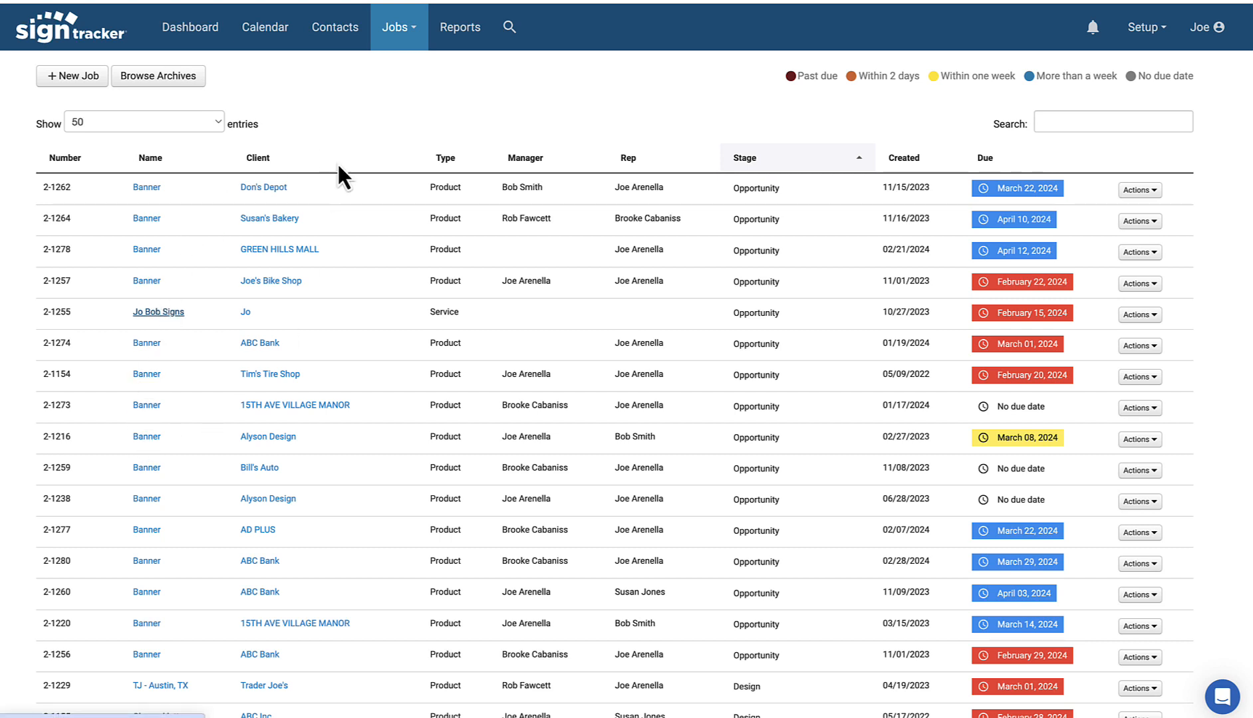
{"action": "left_click", "coordinate": [413, 29]}
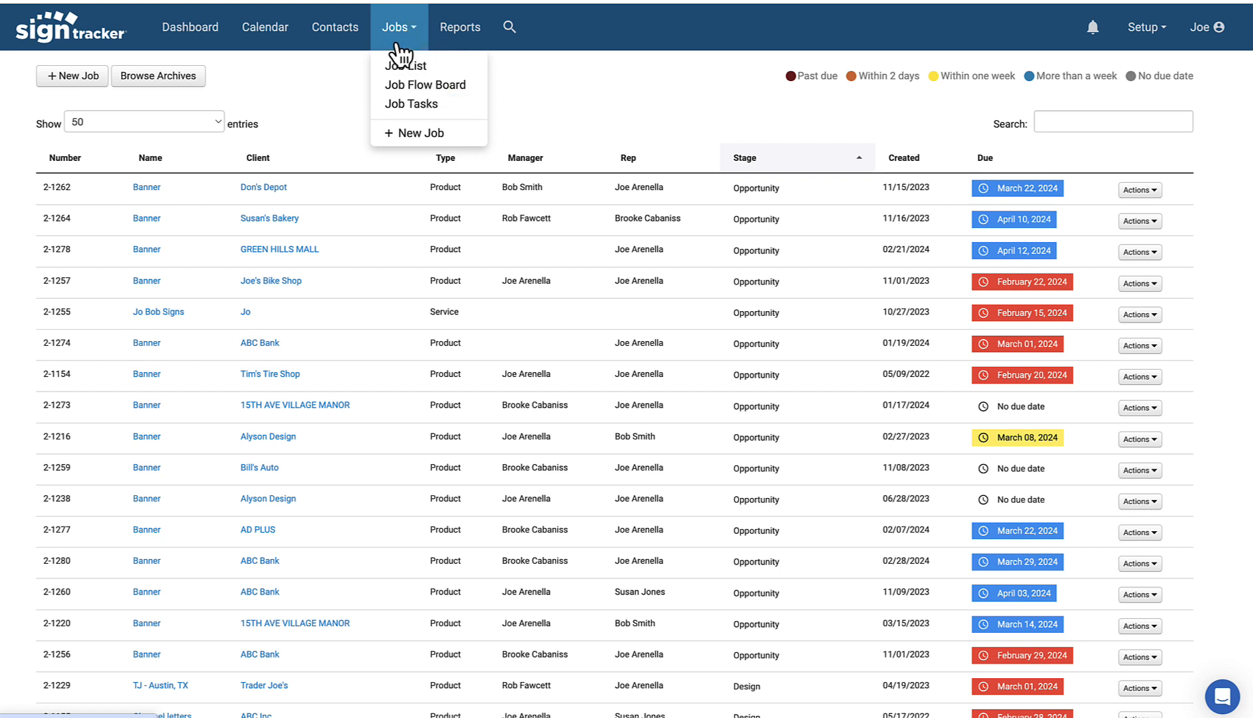
Step: Open Job Tasks and keep the filters at scheduled any time and not done
{"action": "left_click", "coordinate": [426, 106]}
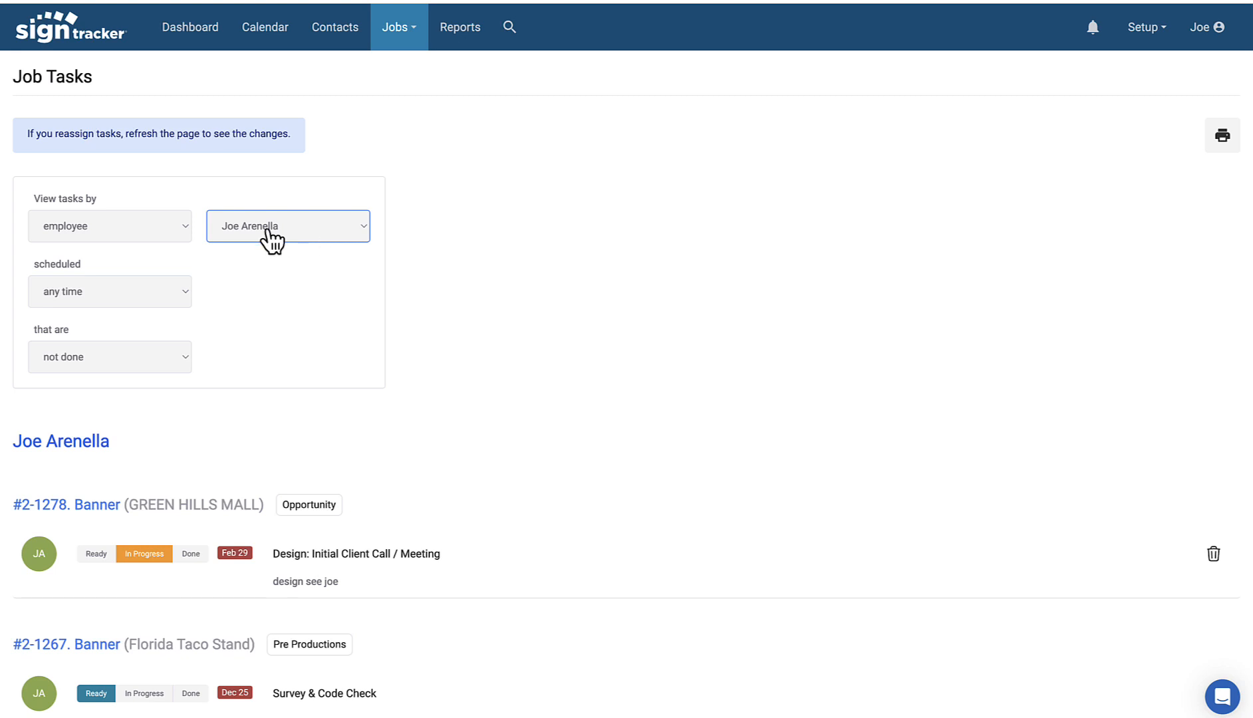
{"action": "left_click", "coordinate": [131, 302]}
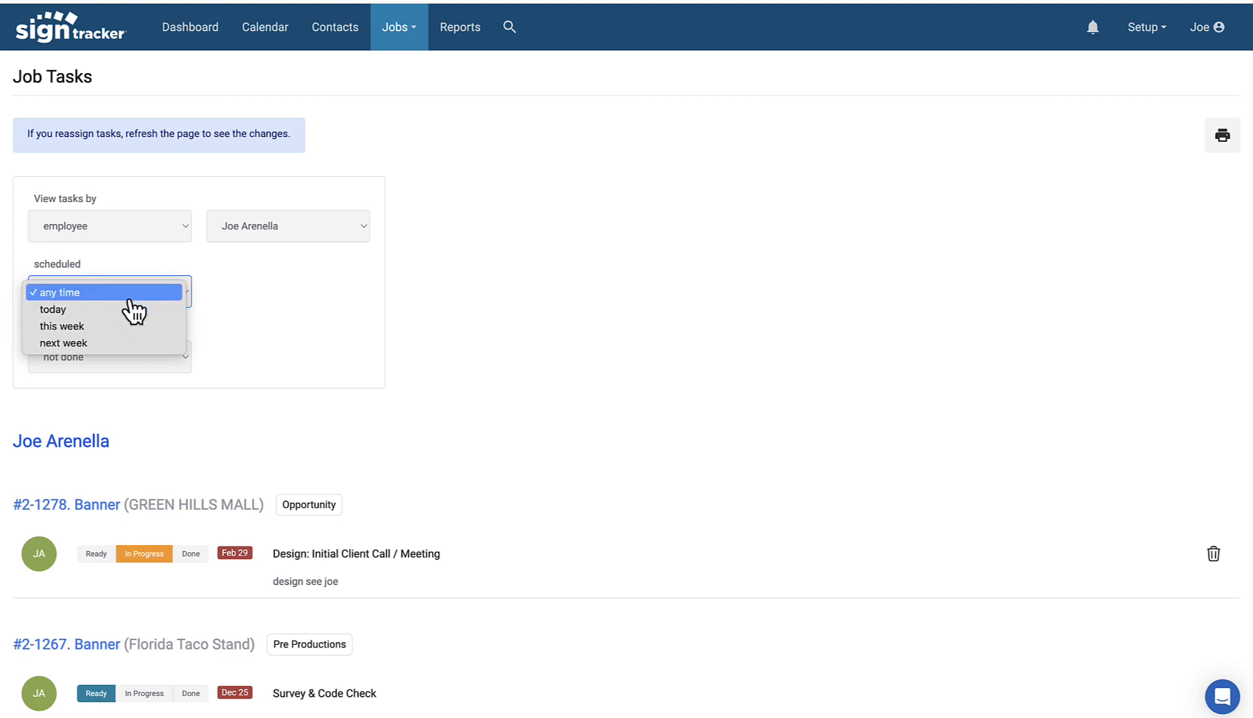
{"action": "left_click", "coordinate": [126, 293]}
{"action": "left_click", "coordinate": [126, 352]}
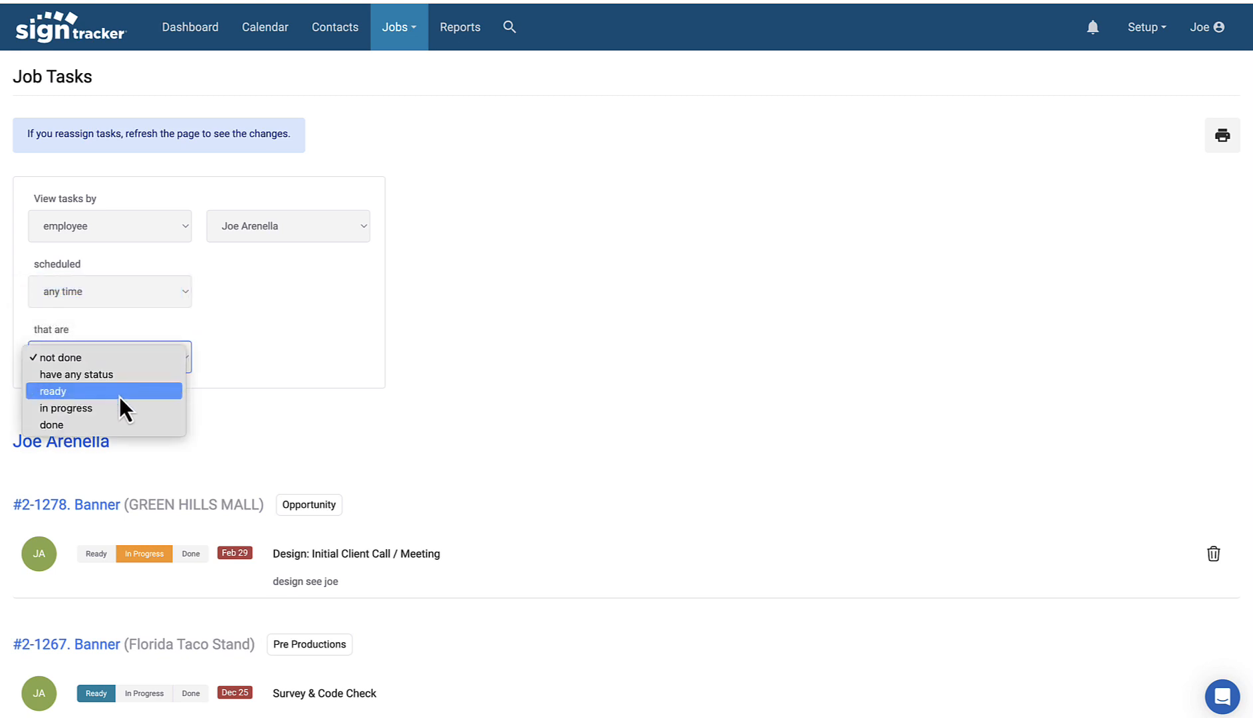
{"action": "left_click", "coordinate": [267, 345]}
{"action": "scroll", "coordinate": [268, 339], "scroll_direction": "down", "scroll_amount": 8}
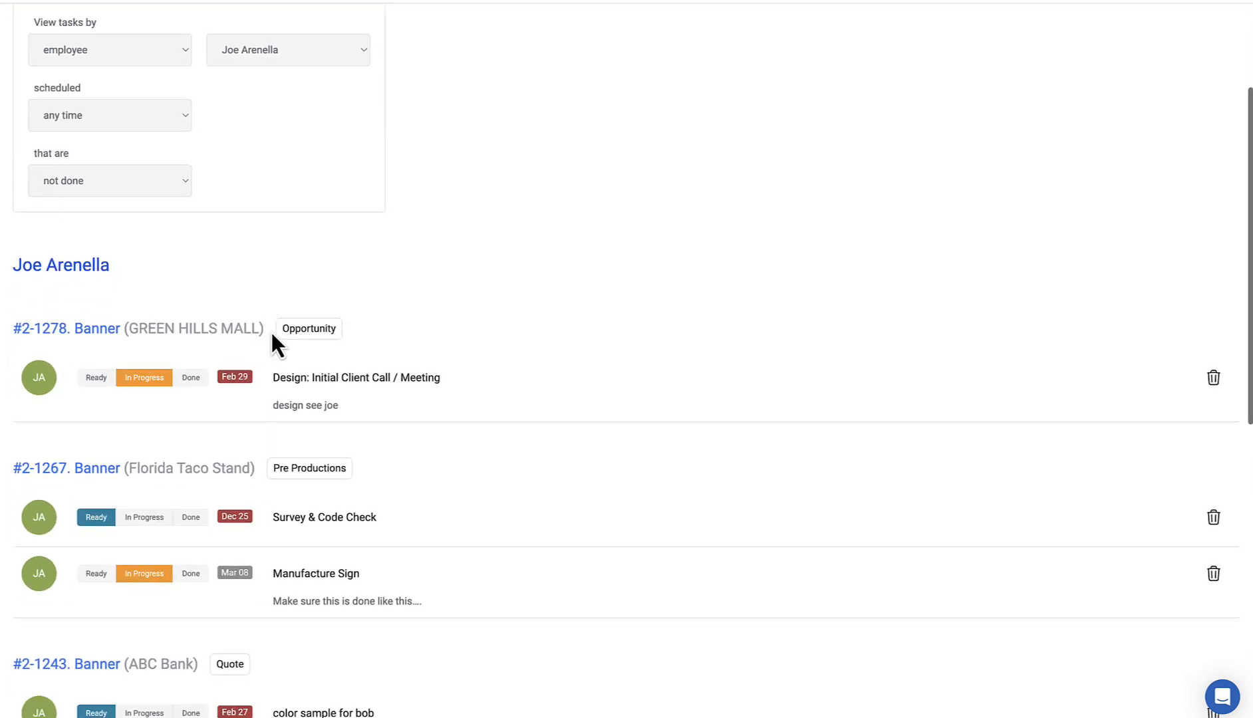
{"action": "scroll", "coordinate": [268, 330], "scroll_direction": "up", "scroll_amount": 8}
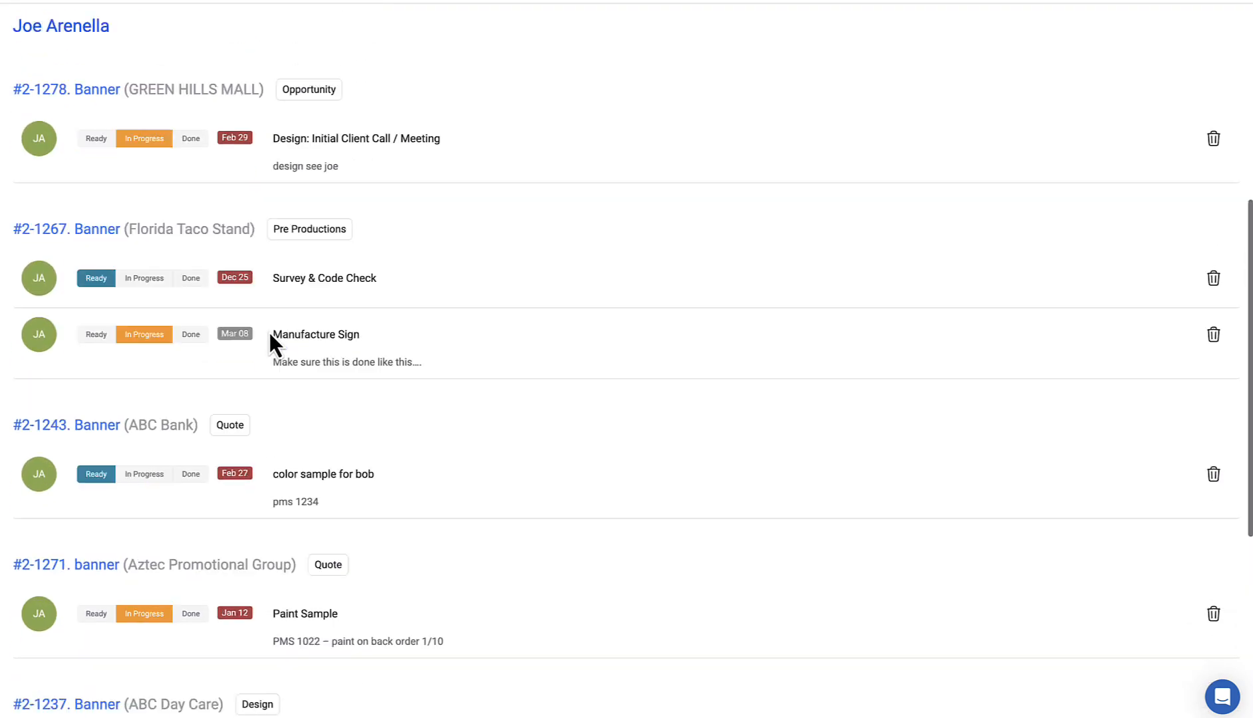
{"action": "left_click", "coordinate": [168, 299]}
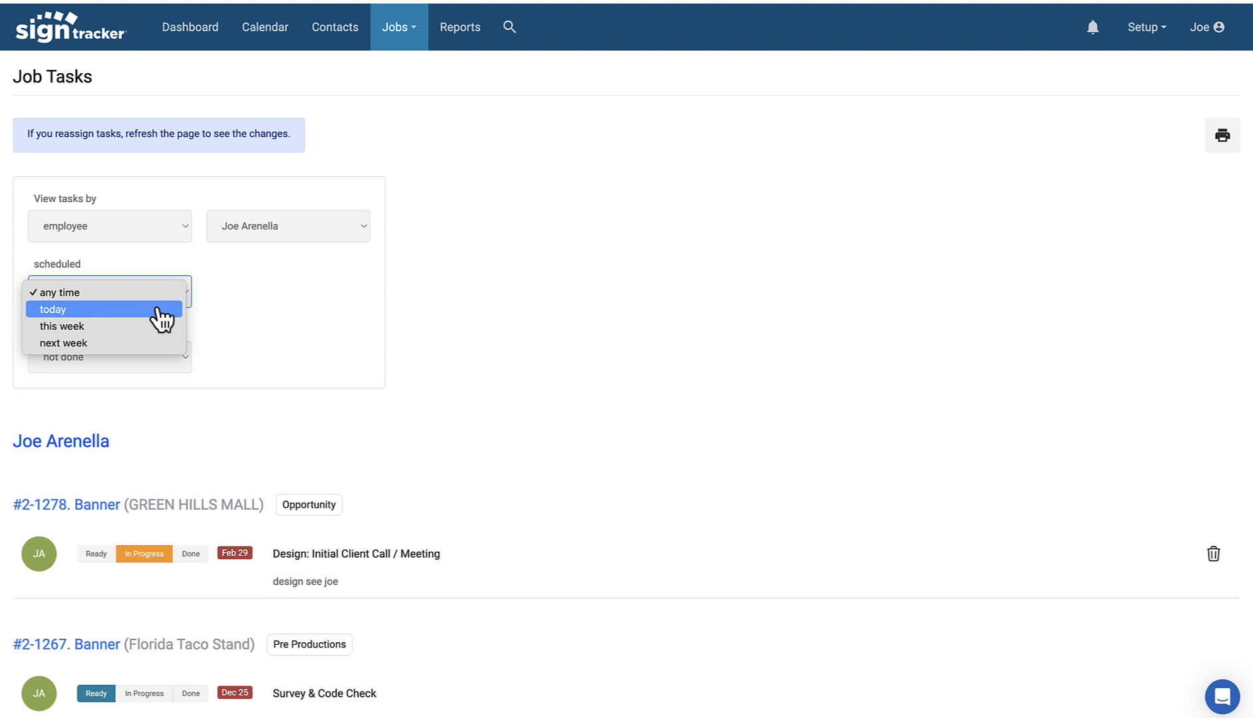
{"action": "left_click", "coordinate": [238, 291]}
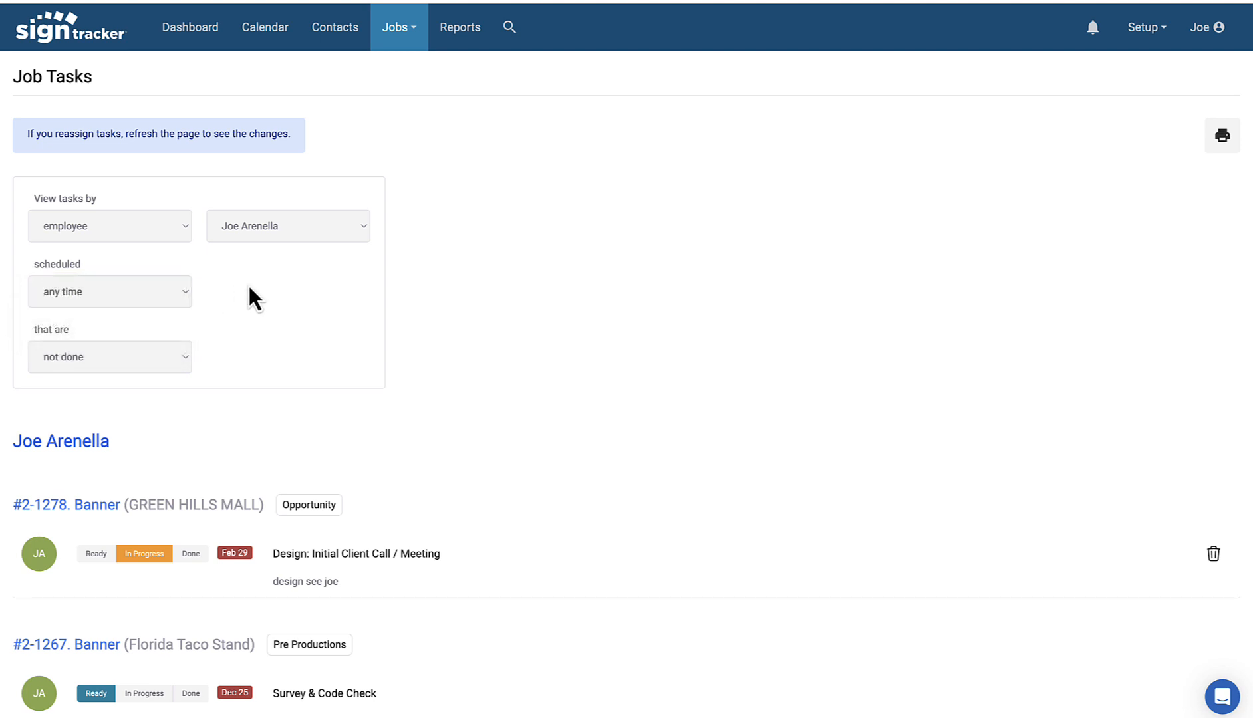
{"action": "scroll", "coordinate": [282, 286], "scroll_direction": "down", "scroll_amount": 4}
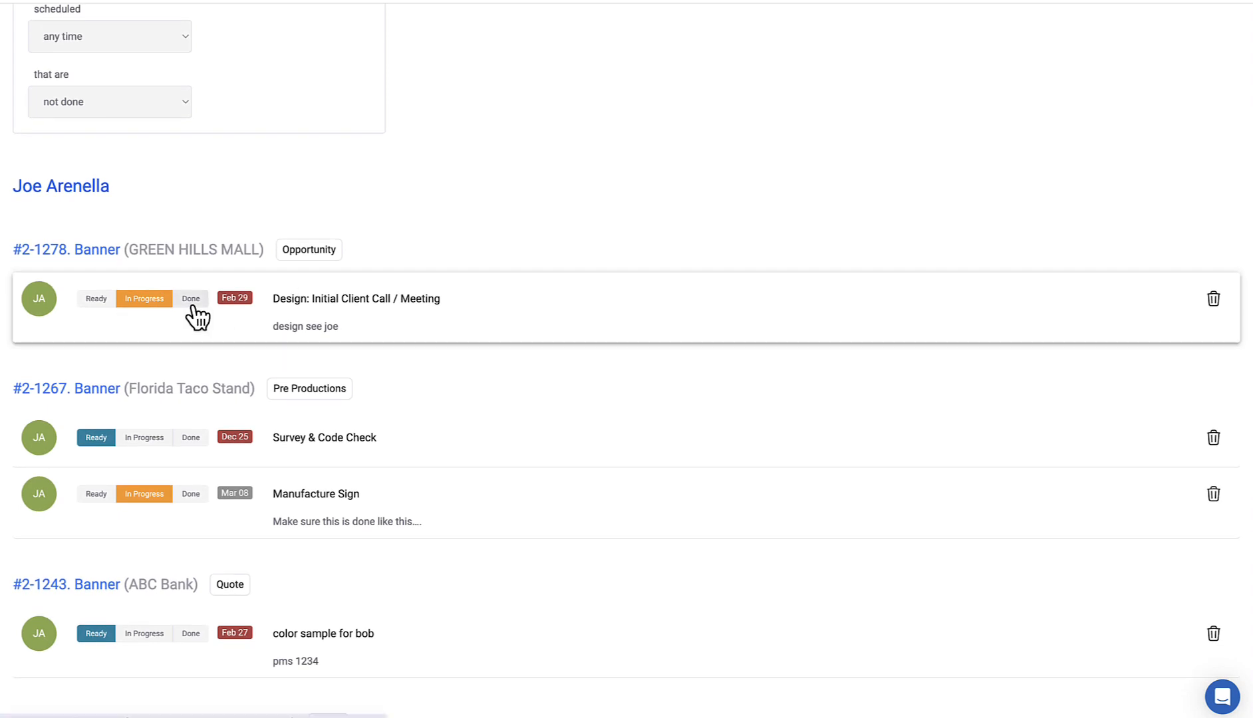
Step: Reschedule the Initial Client Call task from Feb 29 to March 8
{"action": "left_click", "coordinate": [235, 298]}
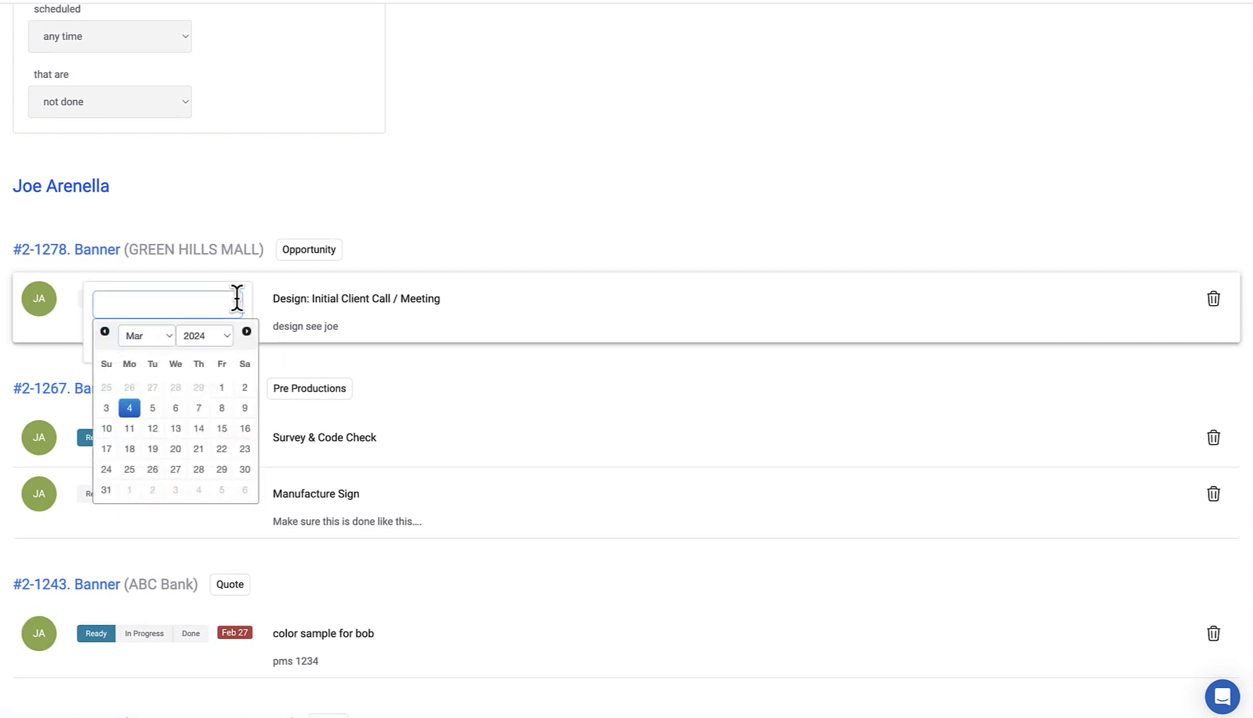
{"action": "left_click", "coordinate": [222, 409]}
{"action": "left_click", "coordinate": [110, 339]}
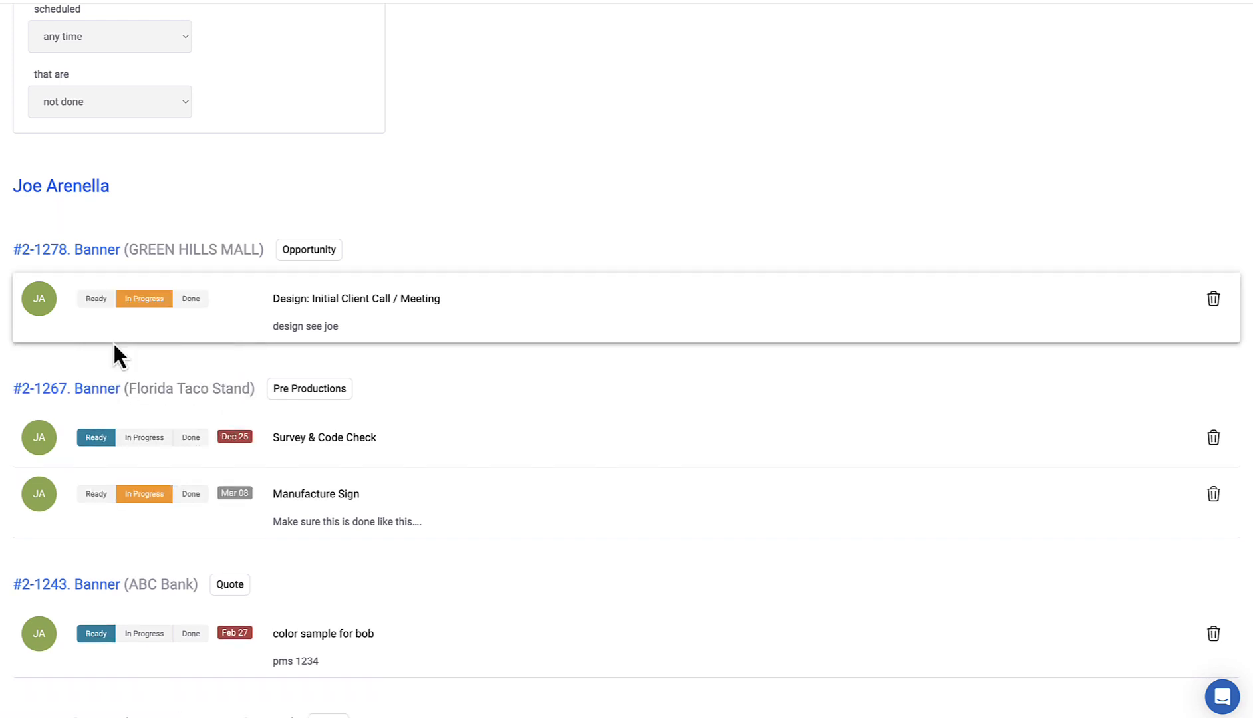
Step: Add the line 'customer needs more time' to the task's note and save
{"action": "left_click", "coordinate": [287, 326]}
{"action": "key", "text": "Return"}
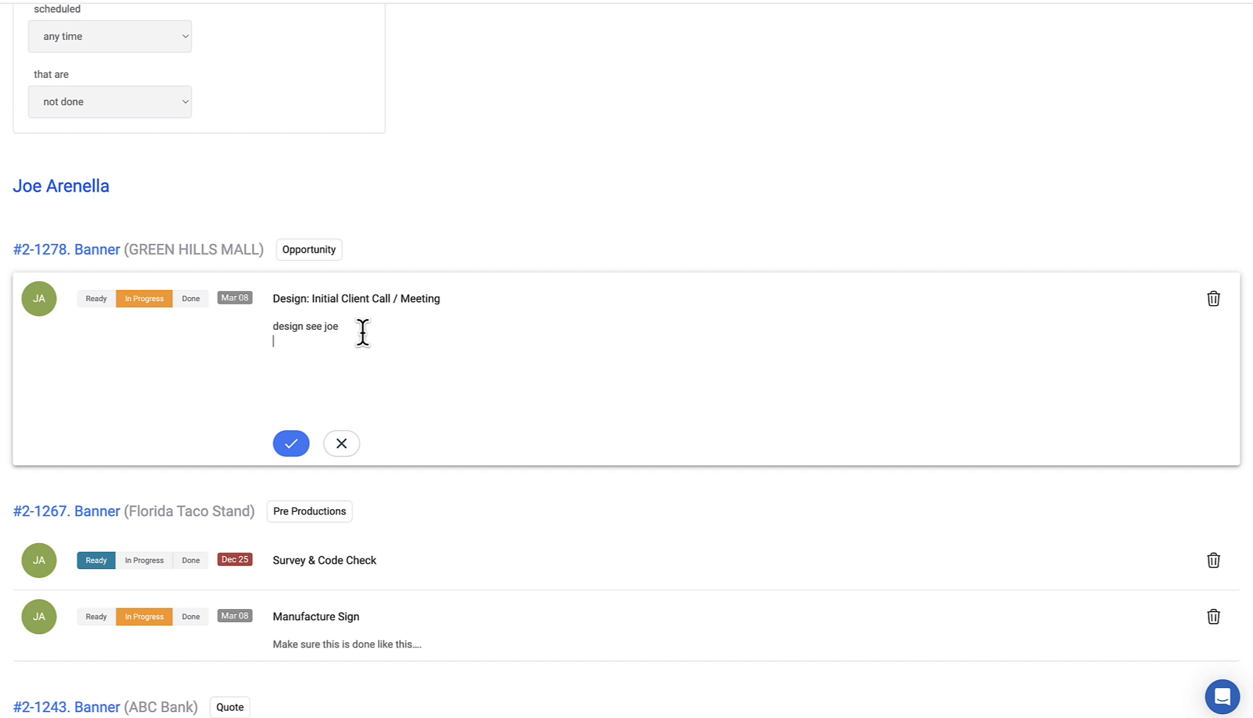
{"action": "type", "text": "customer needs more time"}
{"action": "left_click", "coordinate": [298, 439]}
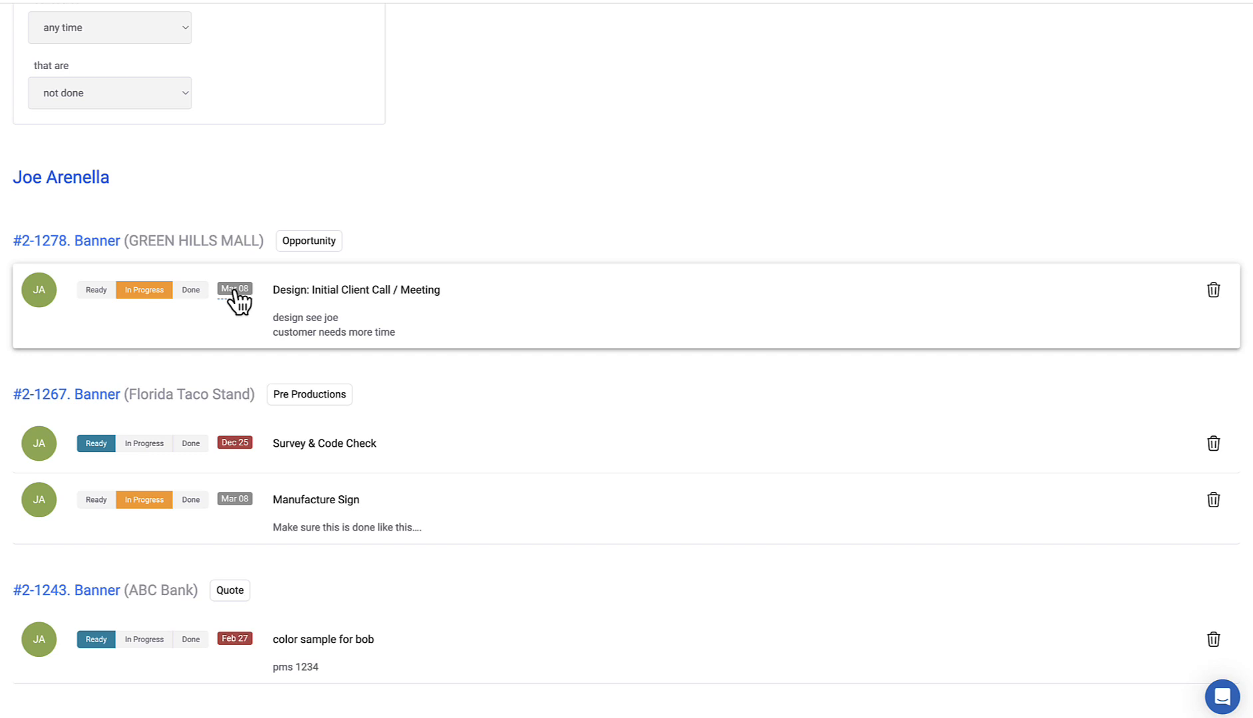
{"action": "scroll", "coordinate": [572, 382], "scroll_direction": "down", "scroll_amount": 2}
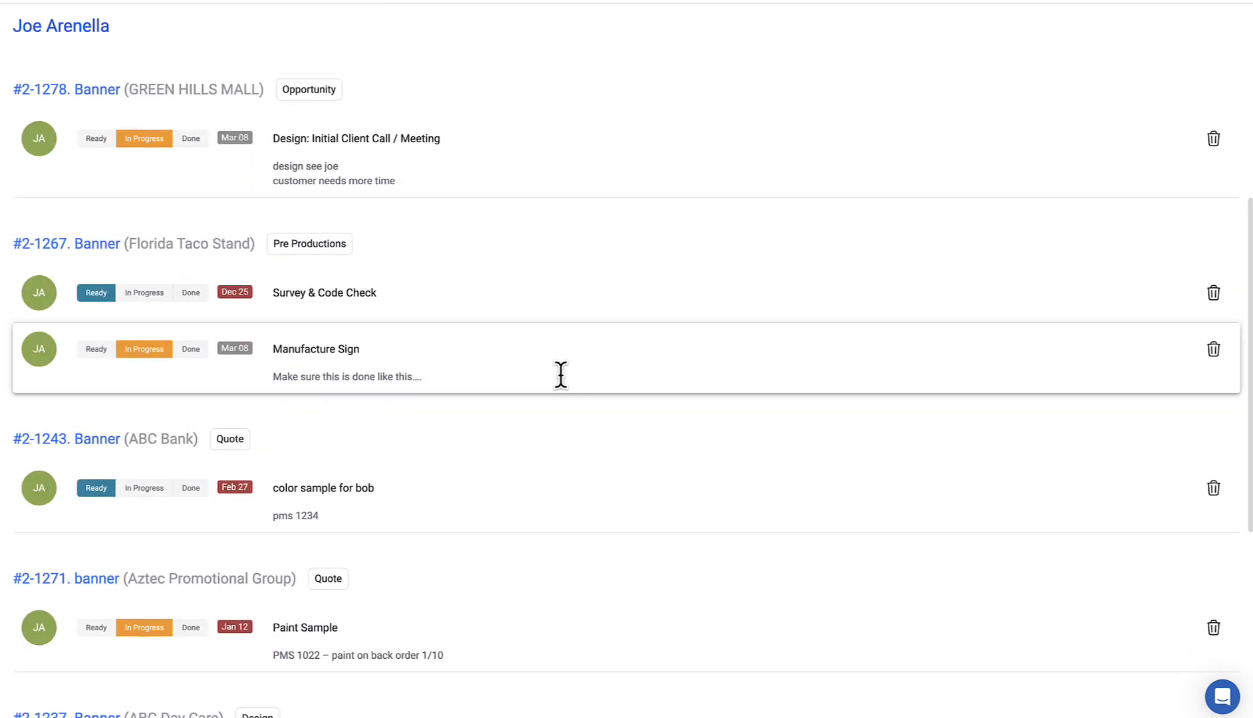
{"action": "scroll", "coordinate": [418, 401], "scroll_direction": "down", "scroll_amount": 2}
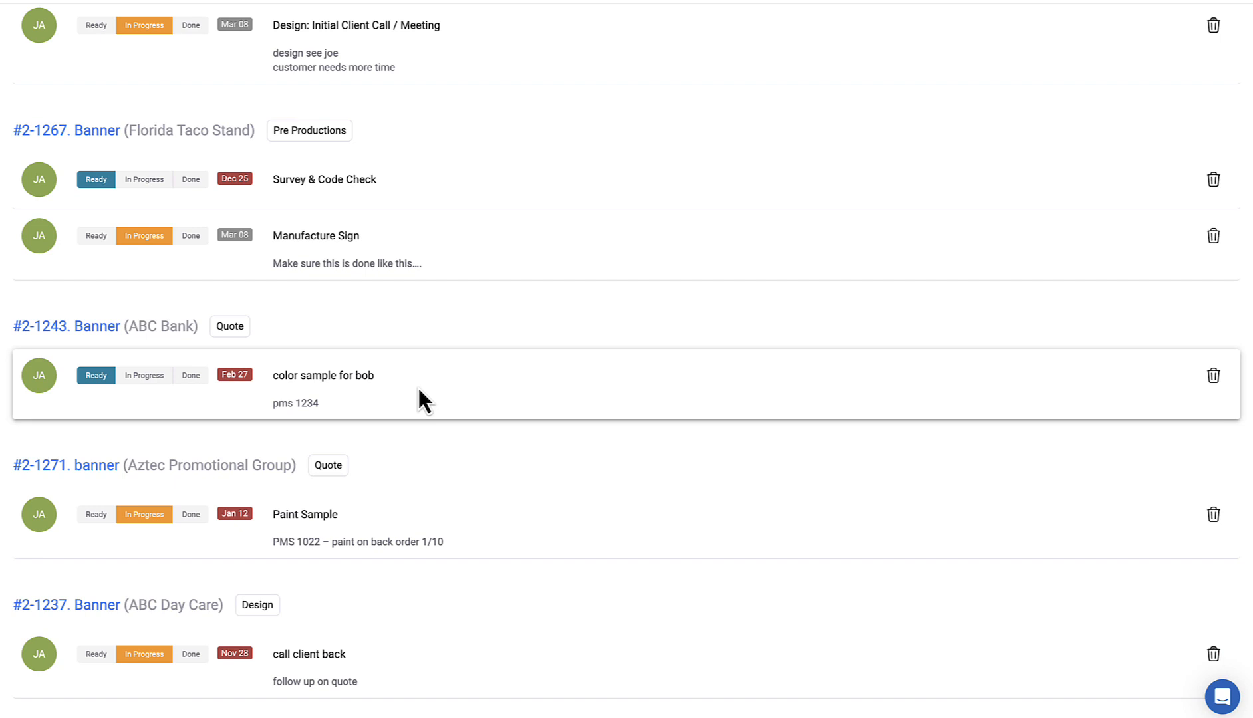
{"action": "scroll", "coordinate": [419, 392], "scroll_direction": "up", "scroll_amount": 2}
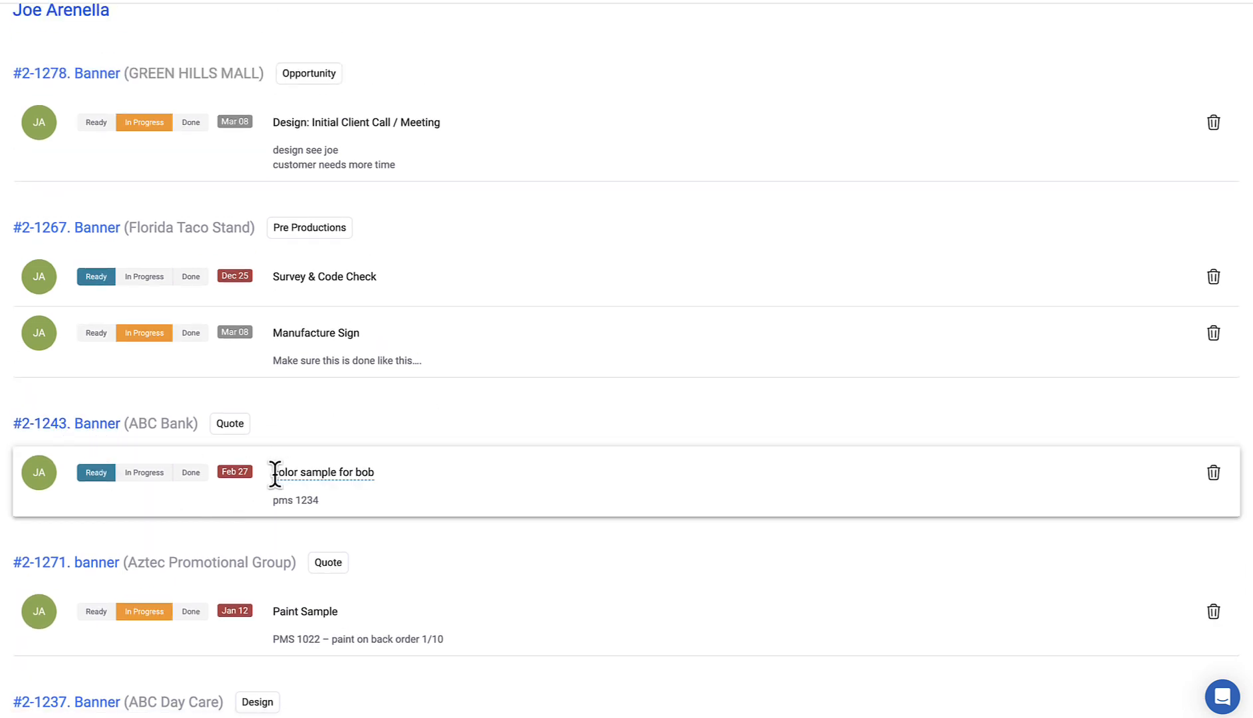
{"action": "left_click", "coordinate": [98, 431]}
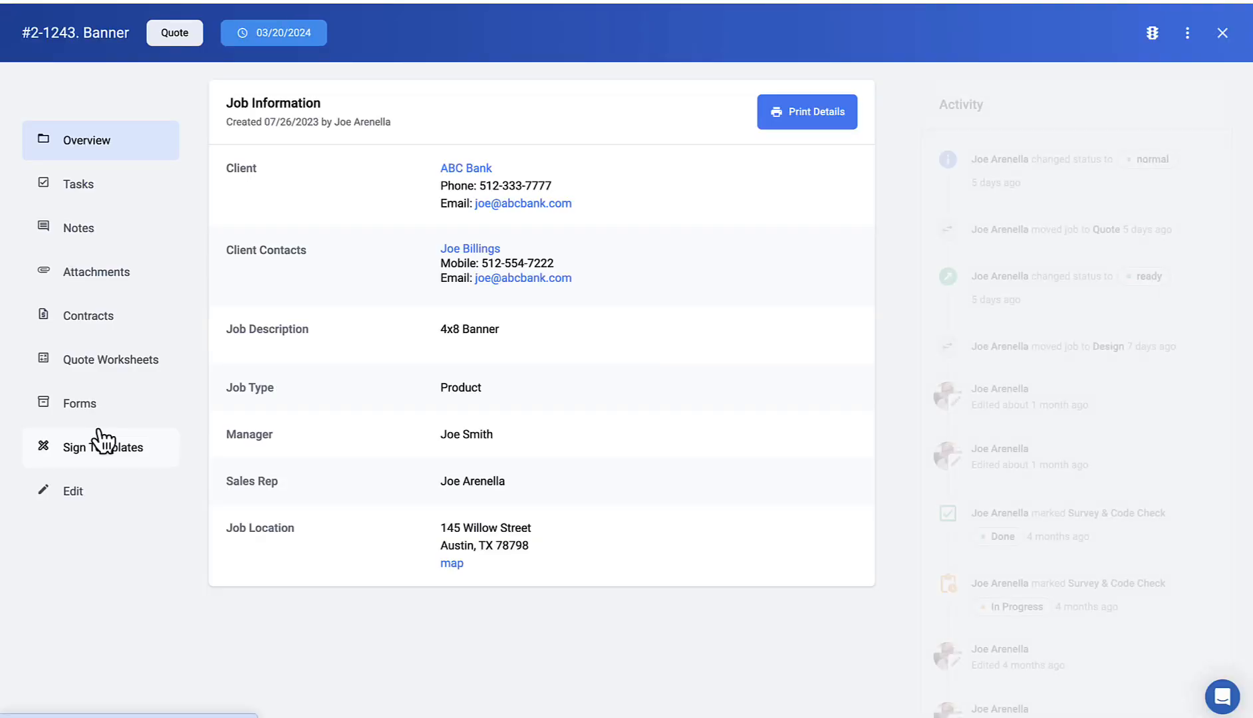
{"action": "left_click", "coordinate": [104, 279]}
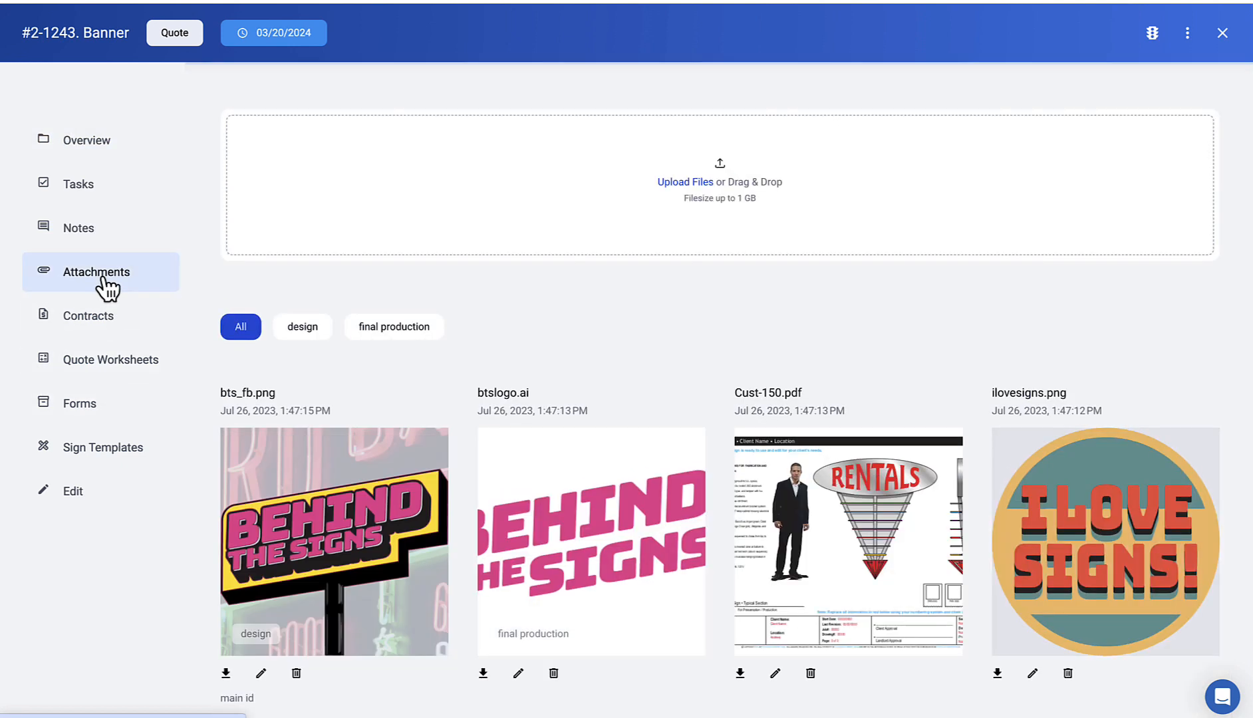
{"action": "left_click", "coordinate": [419, 333]}
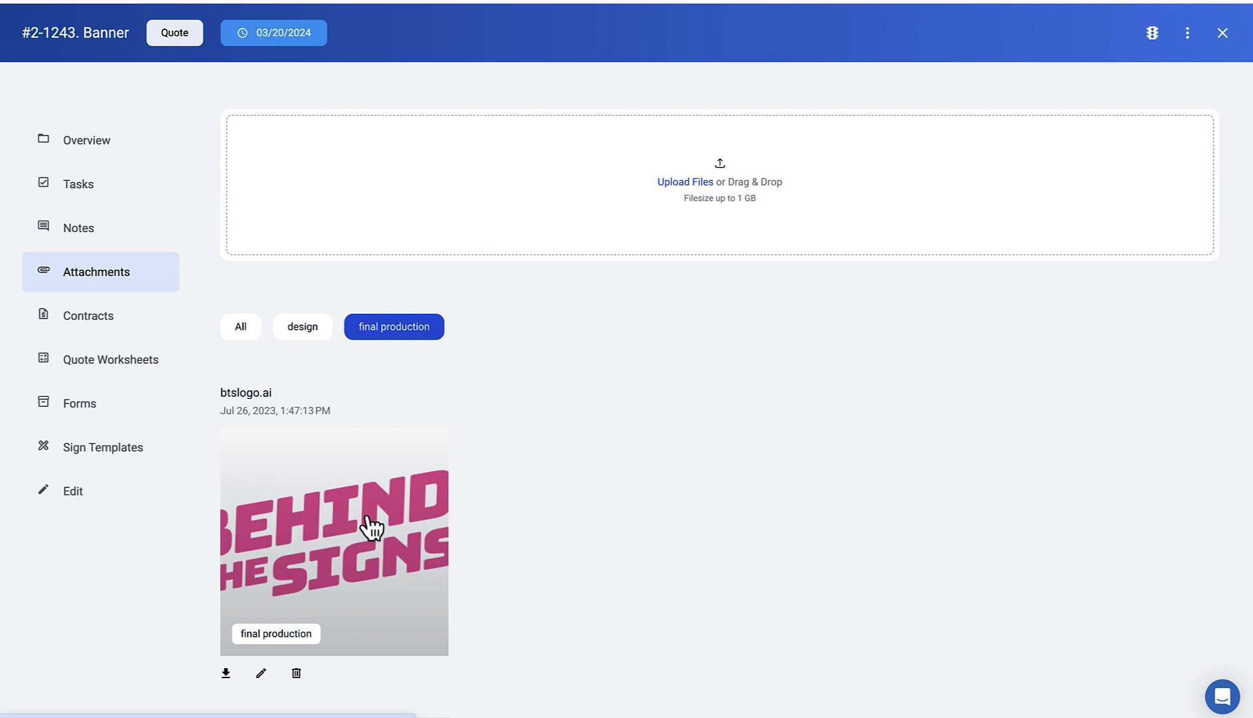
{"action": "scroll", "coordinate": [325, 578], "scroll_direction": "down", "scroll_amount": 1}
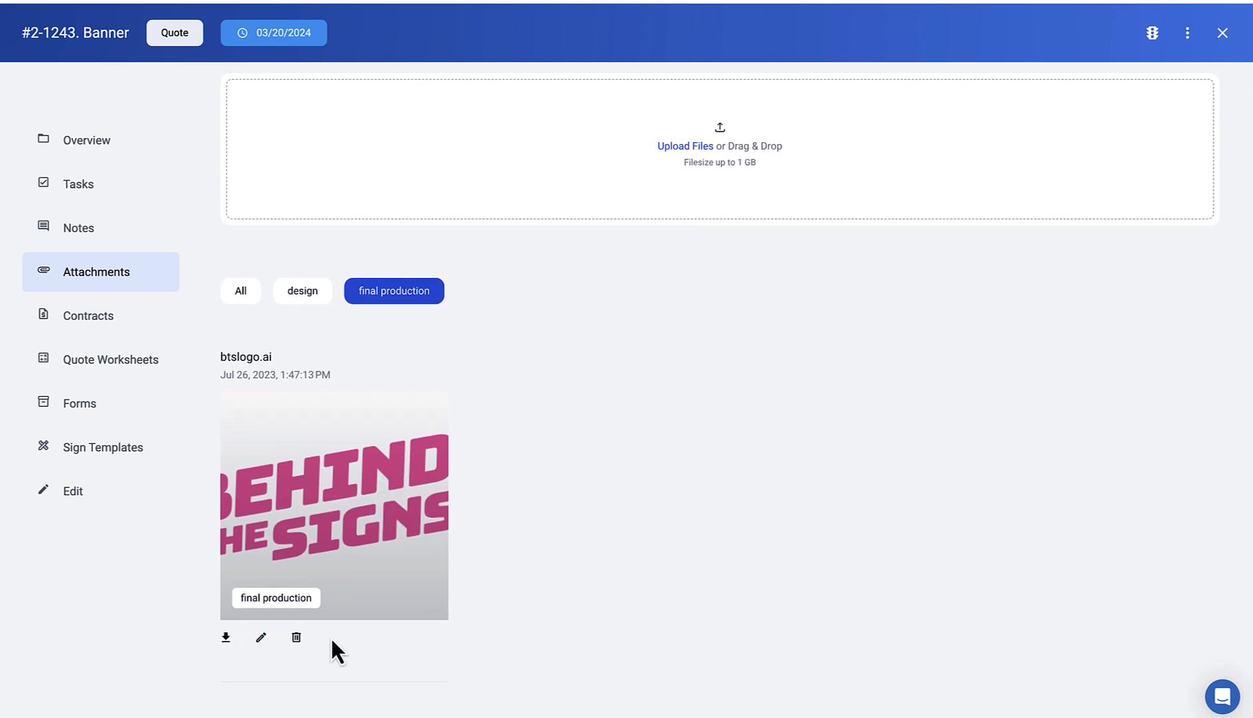
{"action": "scroll", "coordinate": [562, 322], "scroll_direction": "up", "scroll_amount": 1}
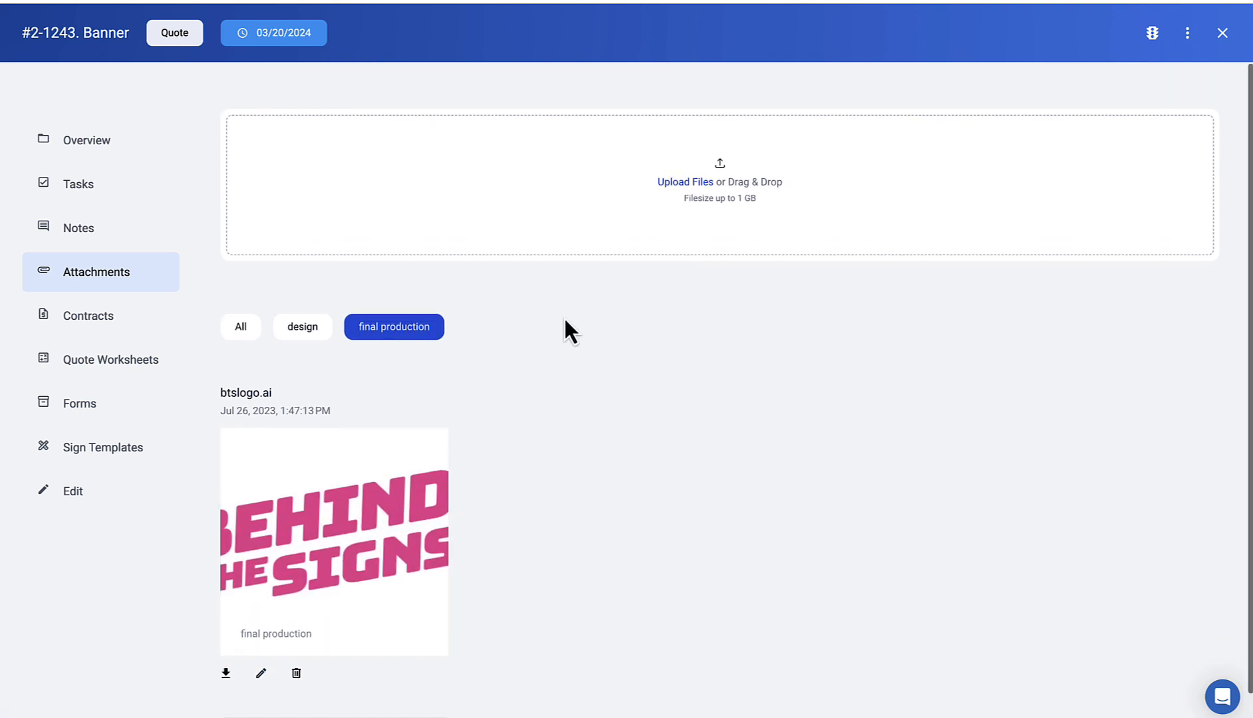
{"action": "left_click", "coordinate": [1222, 33]}
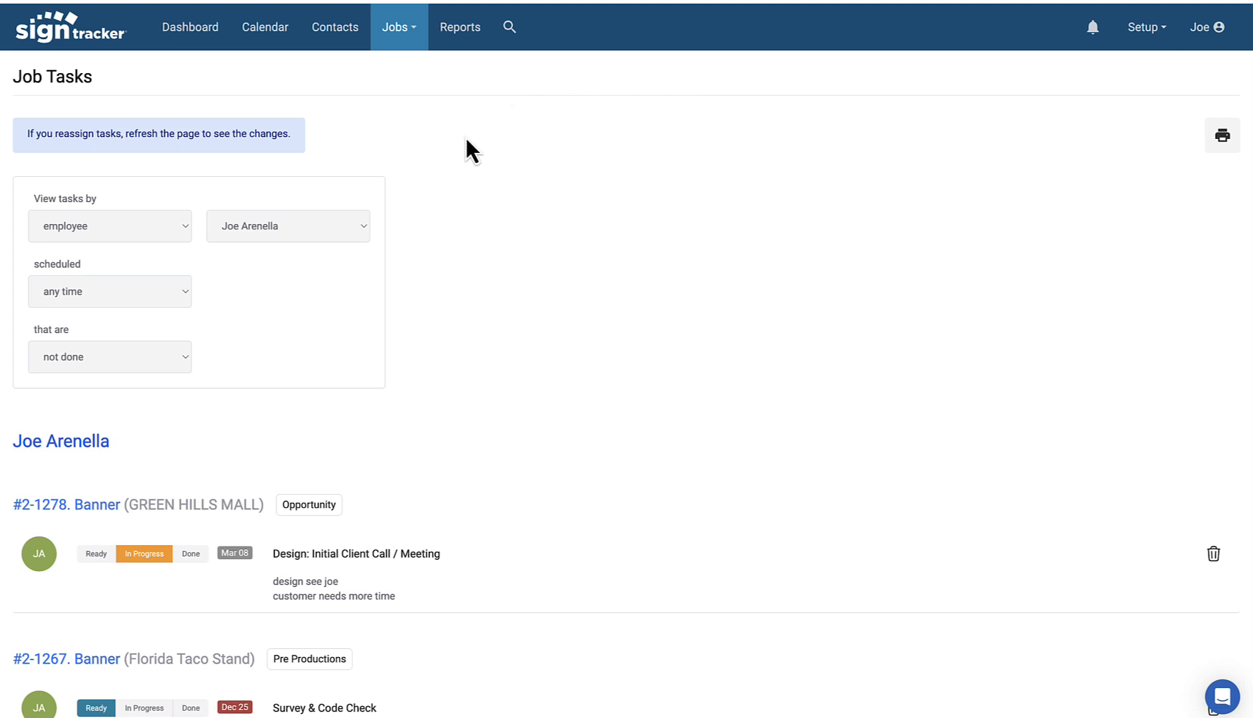
Step: Search contacts for 'aly' and open the Alyson Design company page
{"action": "left_click", "coordinate": [338, 32]}
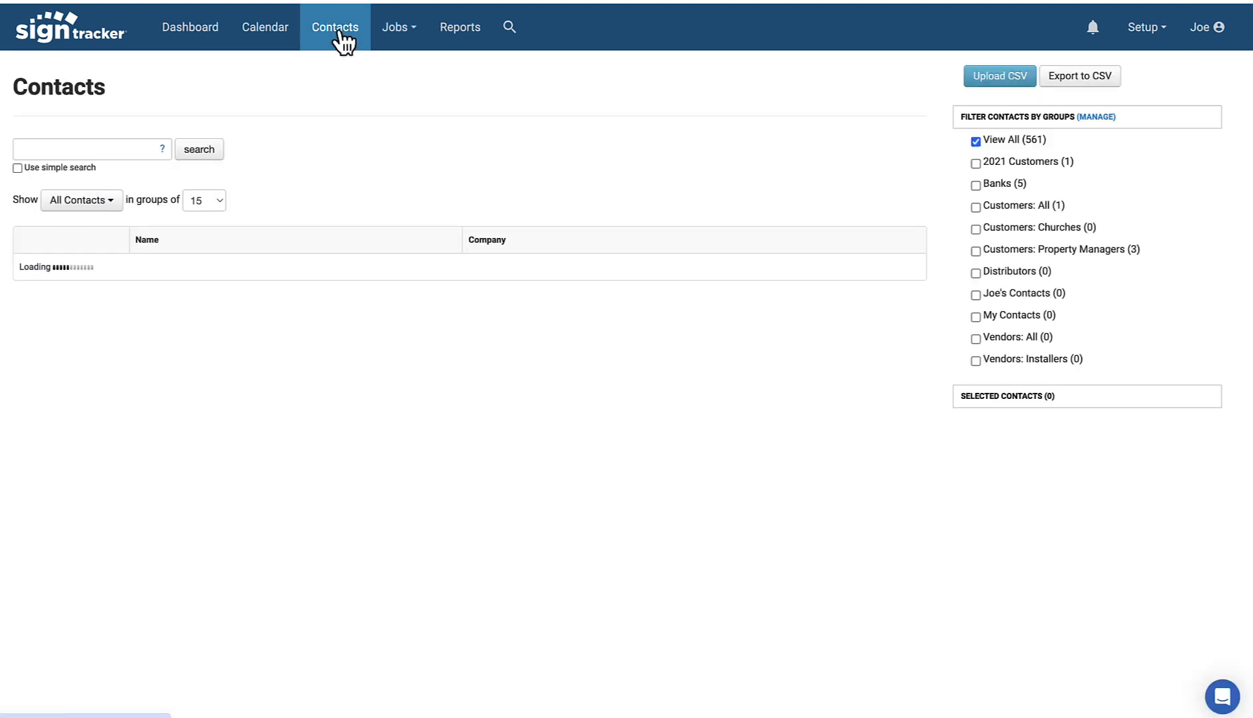
{"action": "left_click", "coordinate": [76, 149]}
{"action": "type", "text": "aly"}
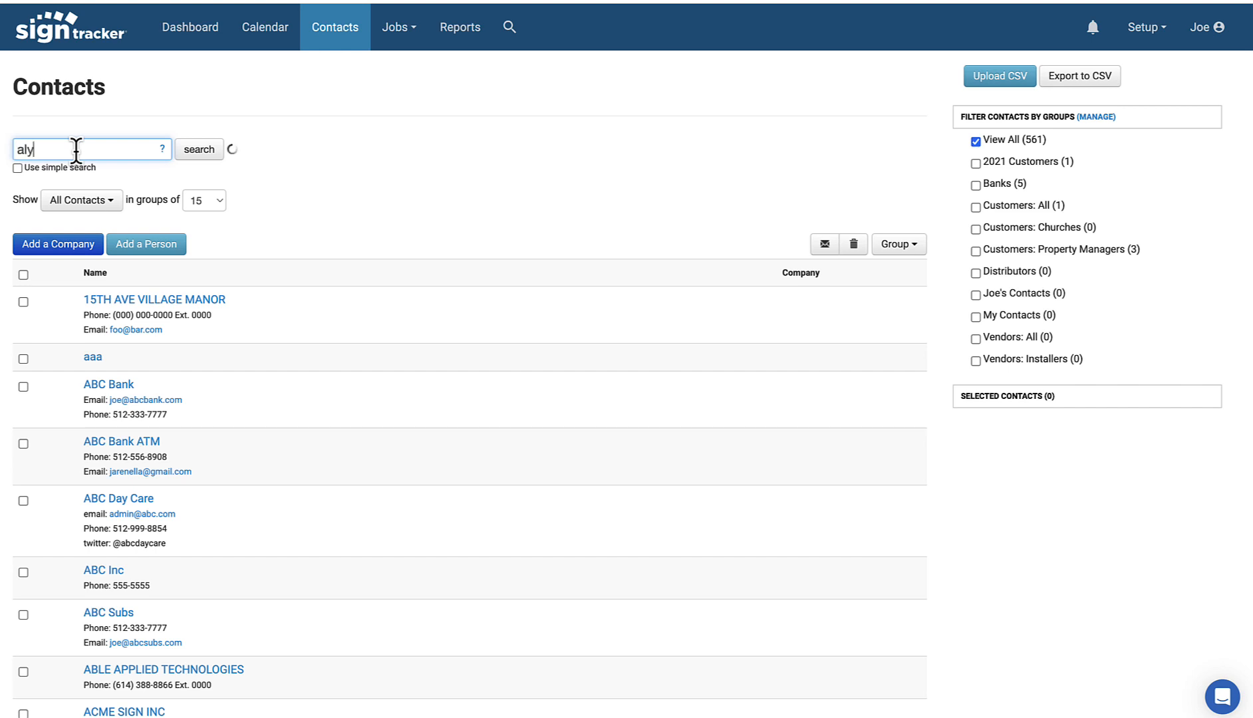
{"action": "left_click", "coordinate": [99, 307]}
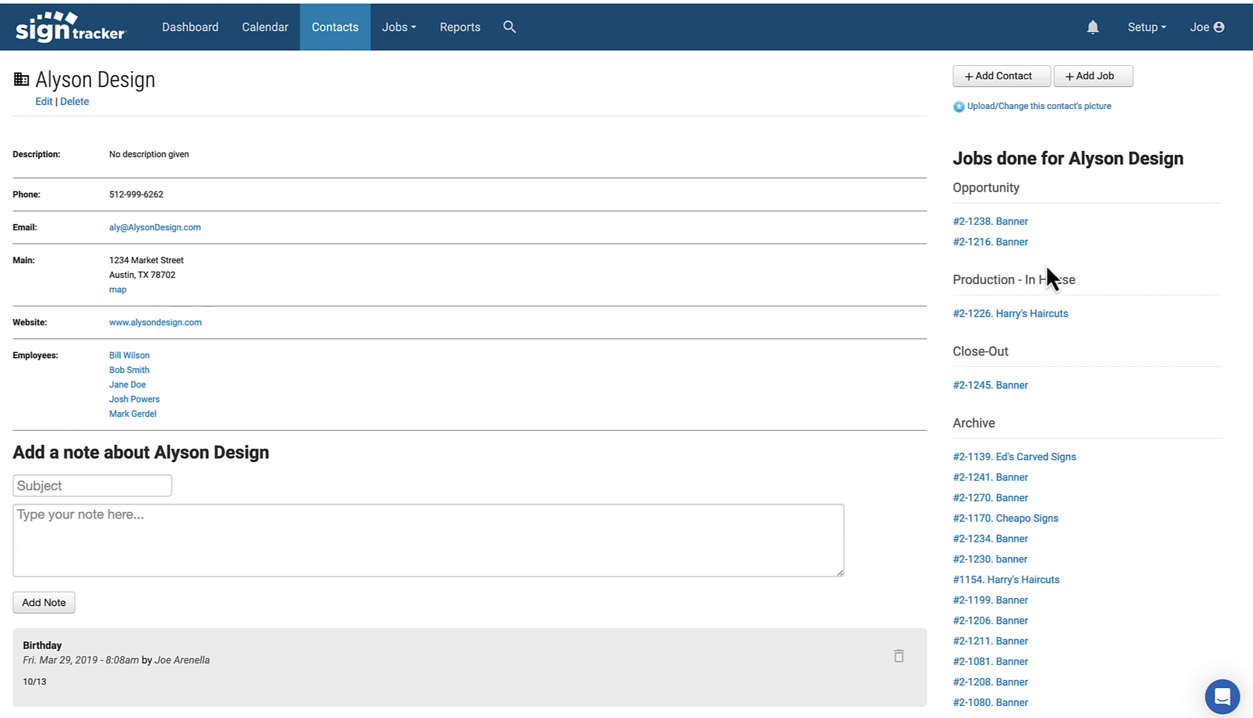
{"action": "scroll", "coordinate": [1038, 292], "scroll_direction": "down", "scroll_amount": 13}
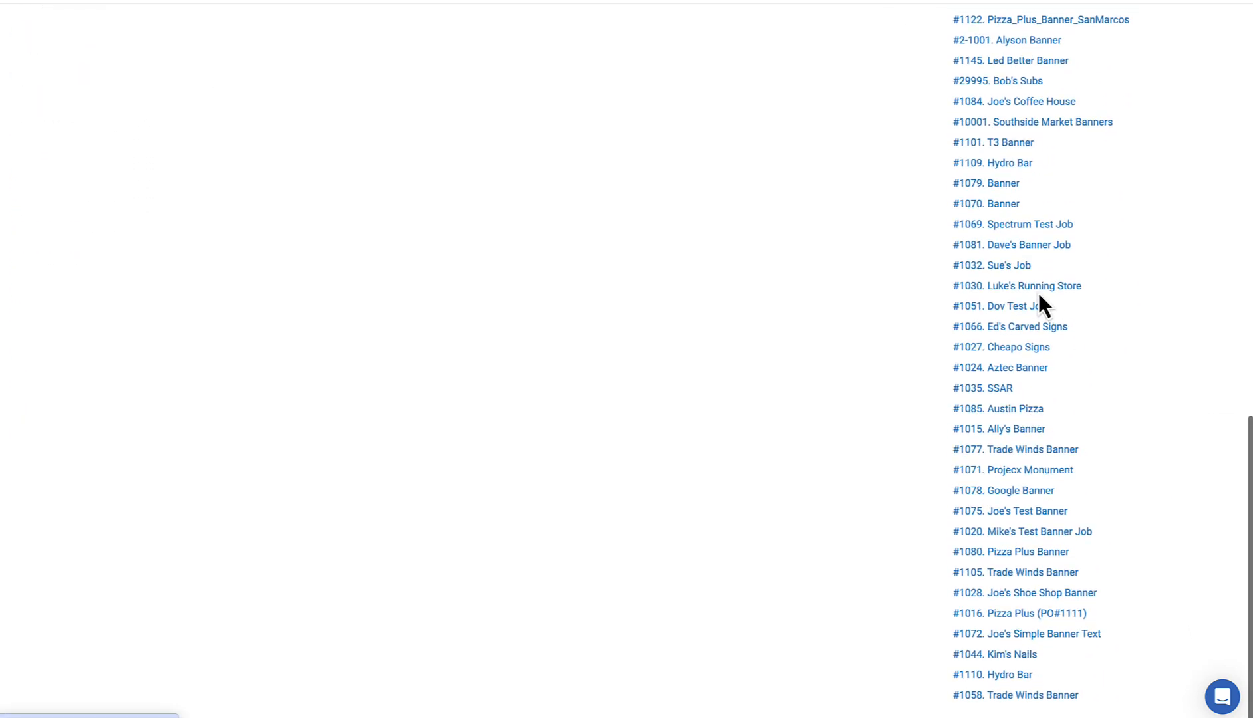
{"action": "scroll", "coordinate": [1039, 296], "scroll_direction": "up", "scroll_amount": 13}
Step: View an Alyson Design employee, return to the company page, and open job #2-1216 Banner
{"action": "mouse_move", "coordinate": [125, 360]}
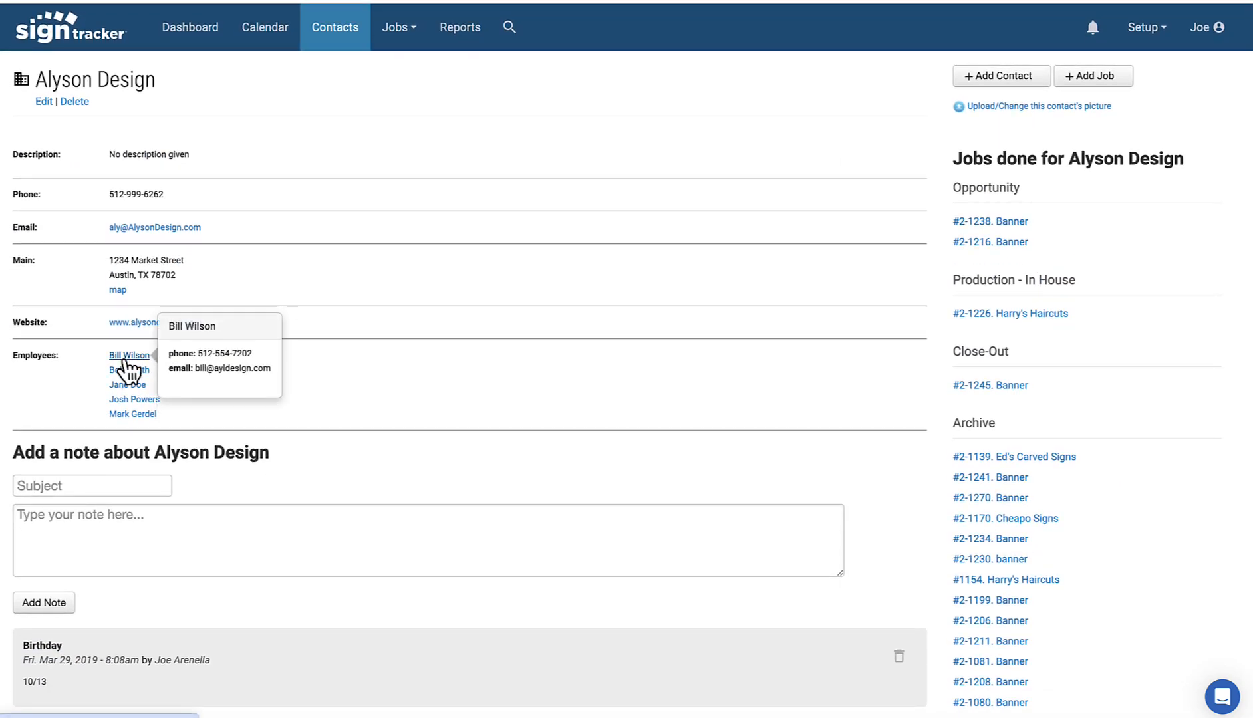
{"action": "mouse_move", "coordinate": [126, 387]}
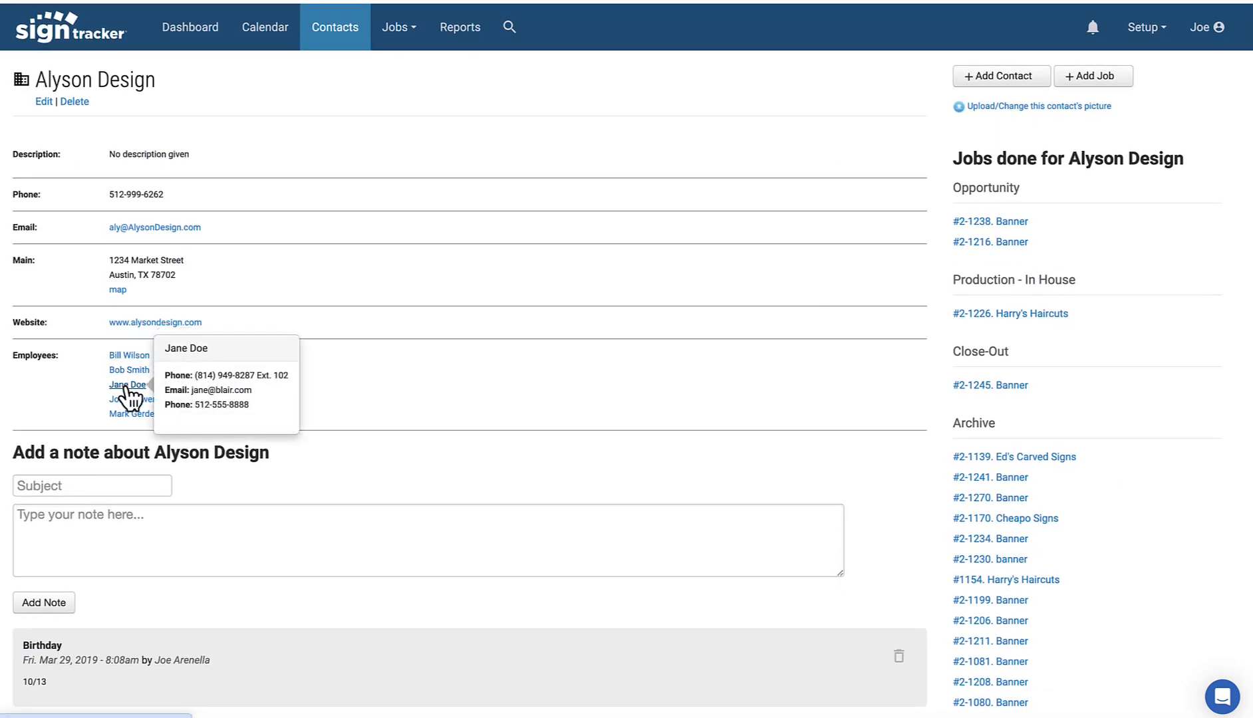
{"action": "left_click", "coordinate": [127, 385]}
{"action": "scroll", "coordinate": [1064, 574], "scroll_direction": "down", "scroll_amount": 3}
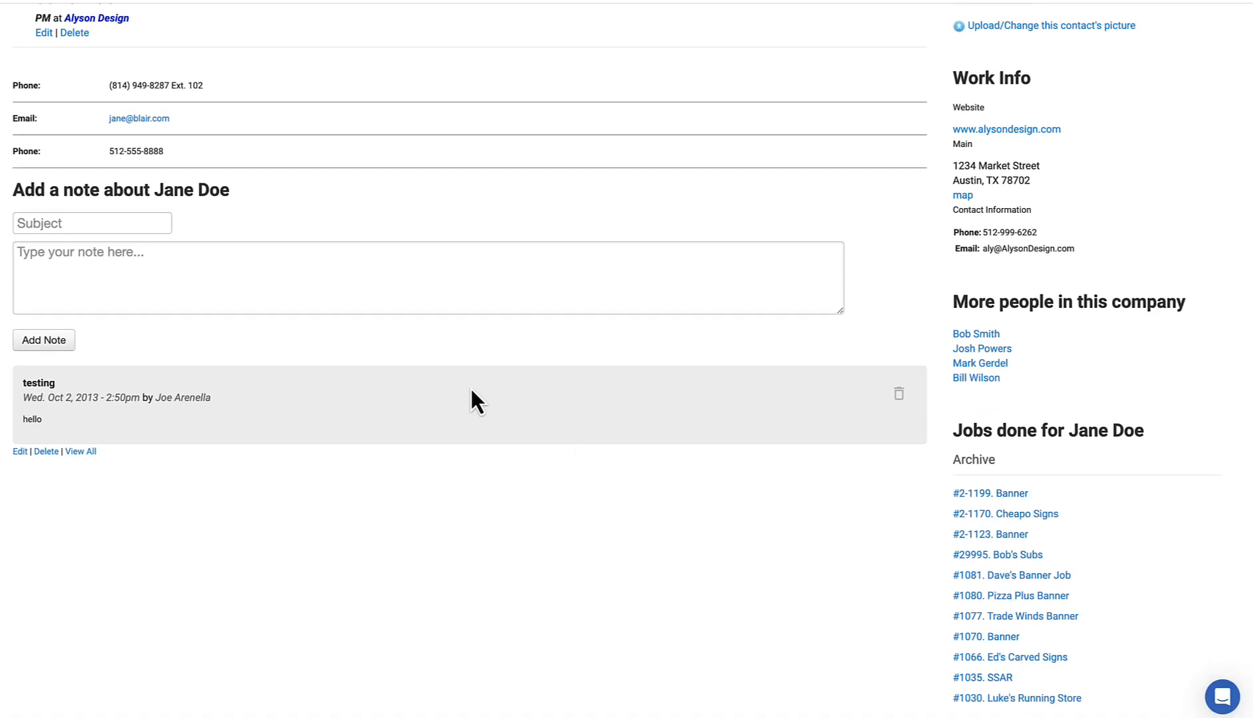
{"action": "scroll", "coordinate": [372, 306], "scroll_direction": "up", "scroll_amount": 2}
{"action": "left_click", "coordinate": [97, 103]}
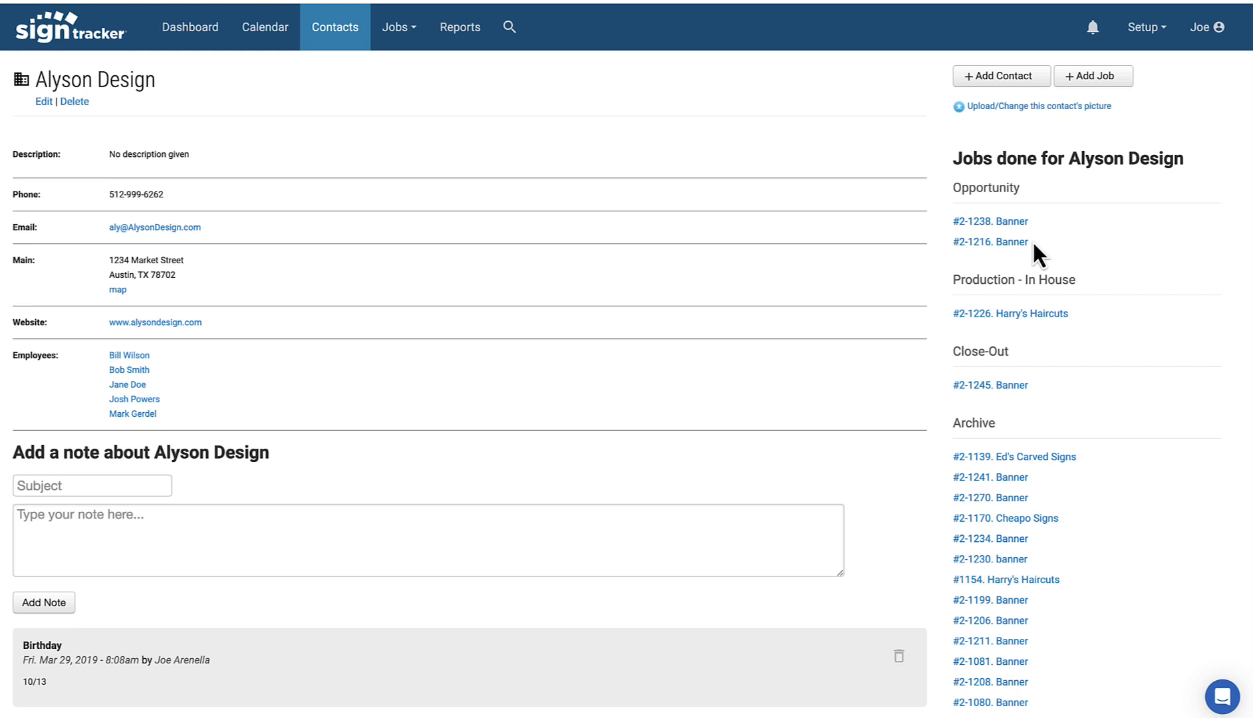
{"action": "left_click", "coordinate": [1010, 243]}
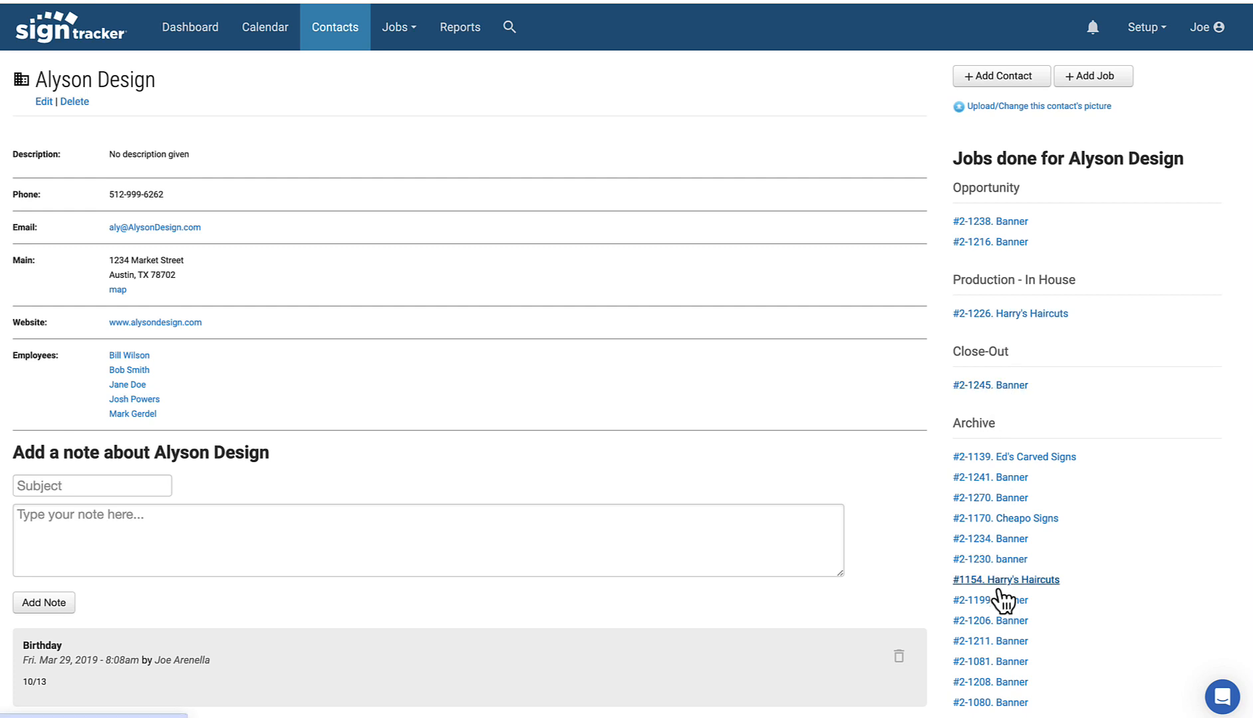
Step: In the March 2024 calendar, move #2-1262 Banner from the 22nd to the 28th
{"action": "left_click", "coordinate": [276, 31]}
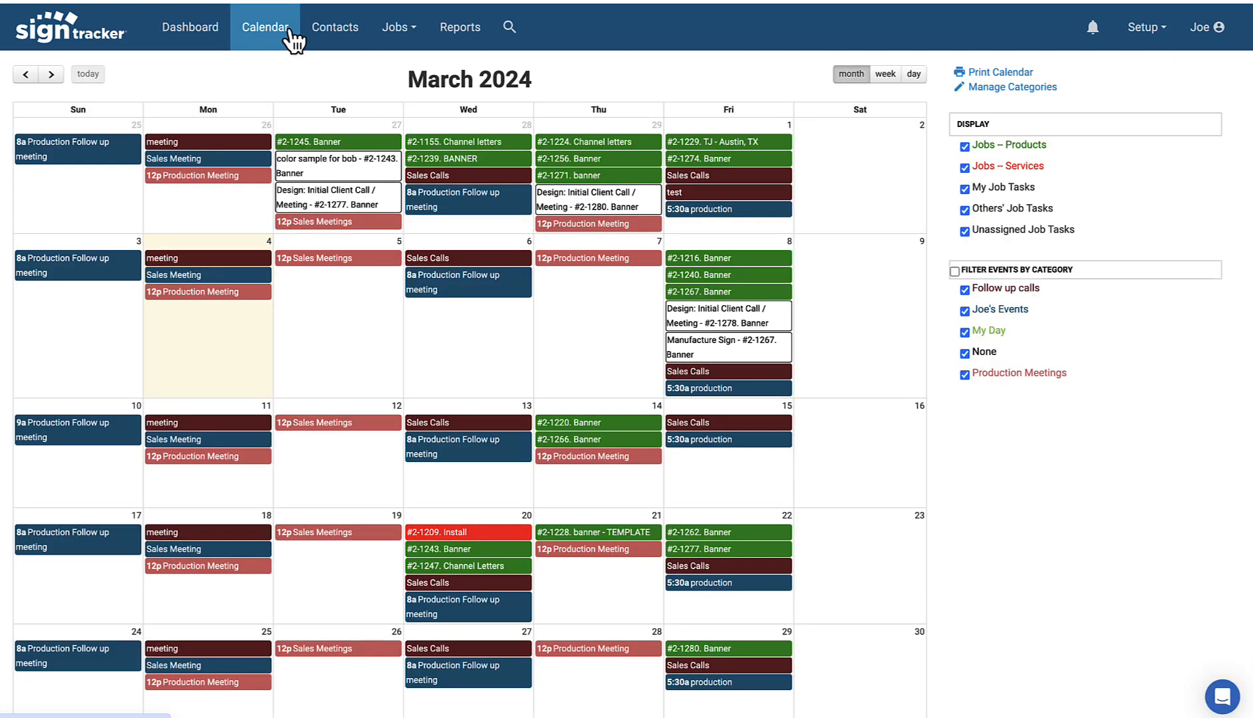
{"action": "scroll", "coordinate": [294, 39], "scroll_direction": "down", "scroll_amount": 2}
{"action": "left_click_drag", "start_coordinate": [717, 426], "coordinate": [579, 584]}
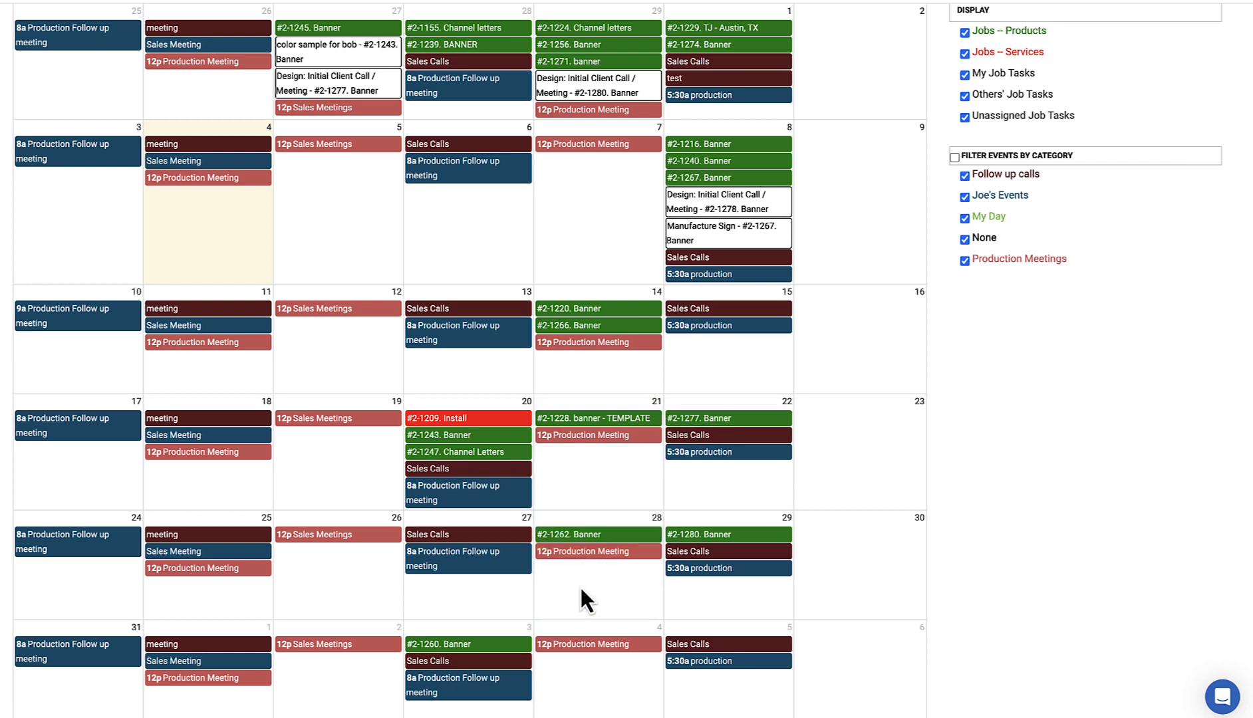
{"action": "left_click", "coordinate": [610, 536]}
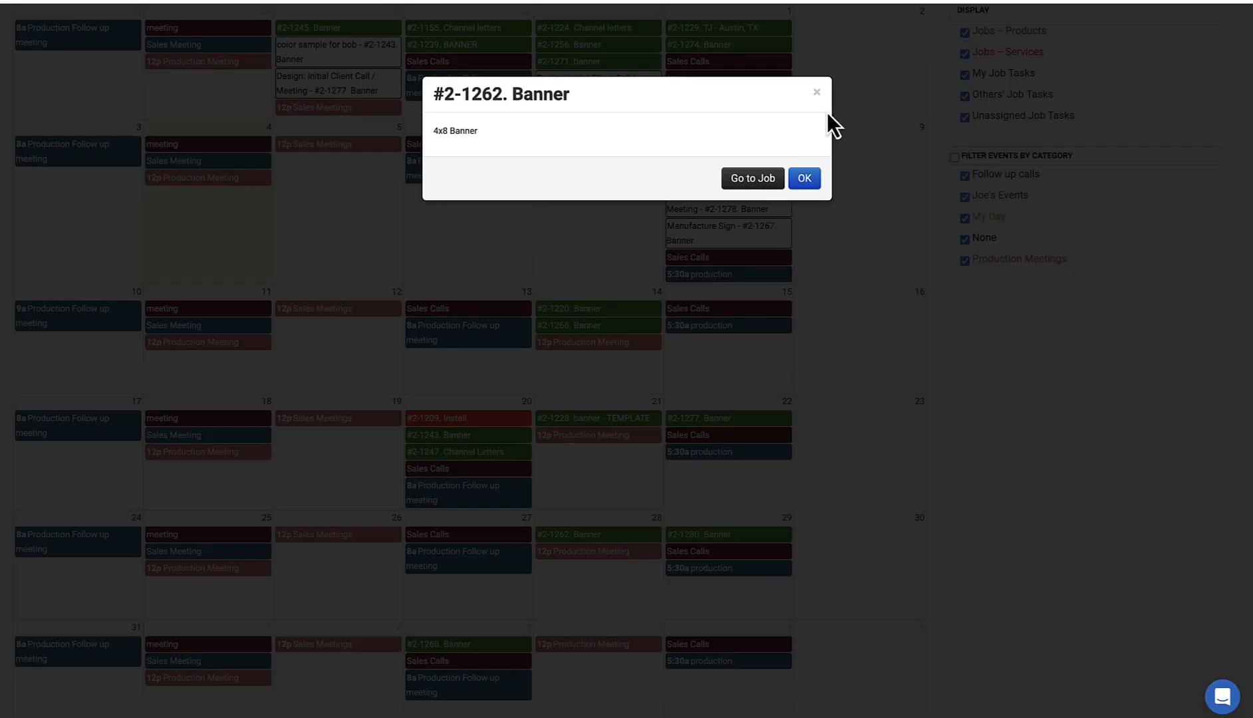
{"action": "left_click", "coordinate": [818, 93]}
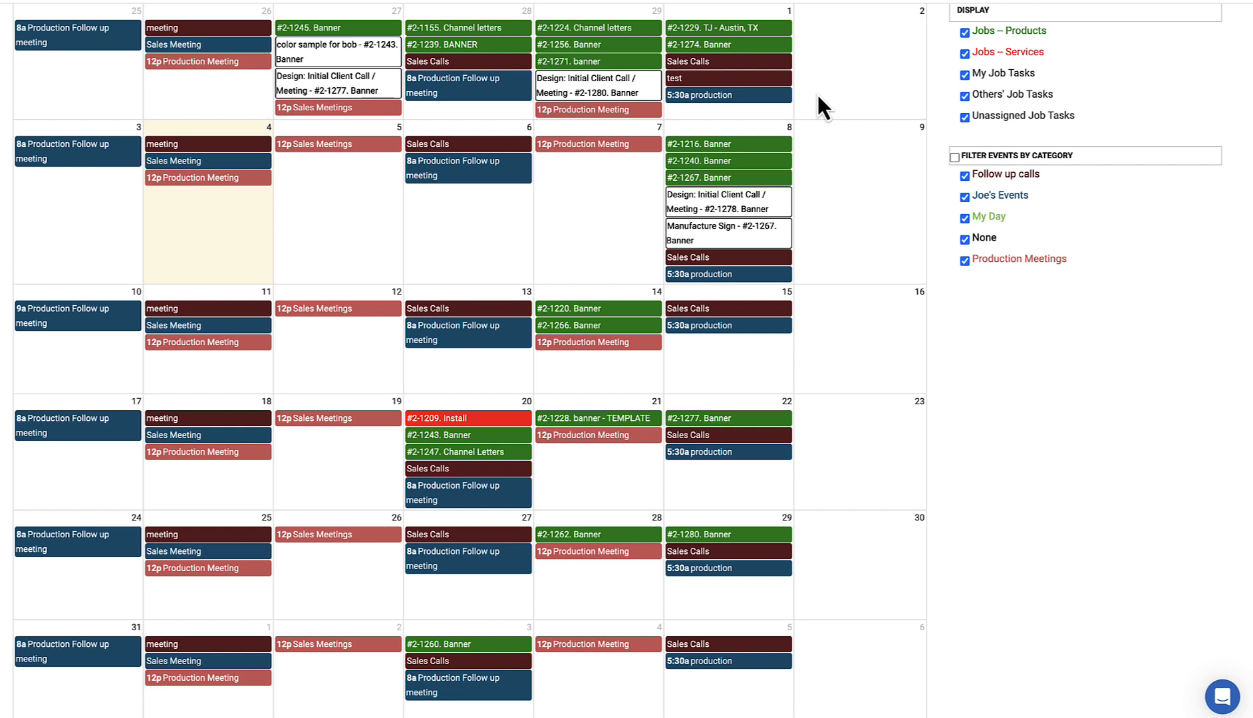
Step: Move #2-1240 Banner from the 8th to the 29th and preview the #2-1278 design meeting
{"action": "left_click_drag", "start_coordinate": [745, 163], "coordinate": [738, 609]}
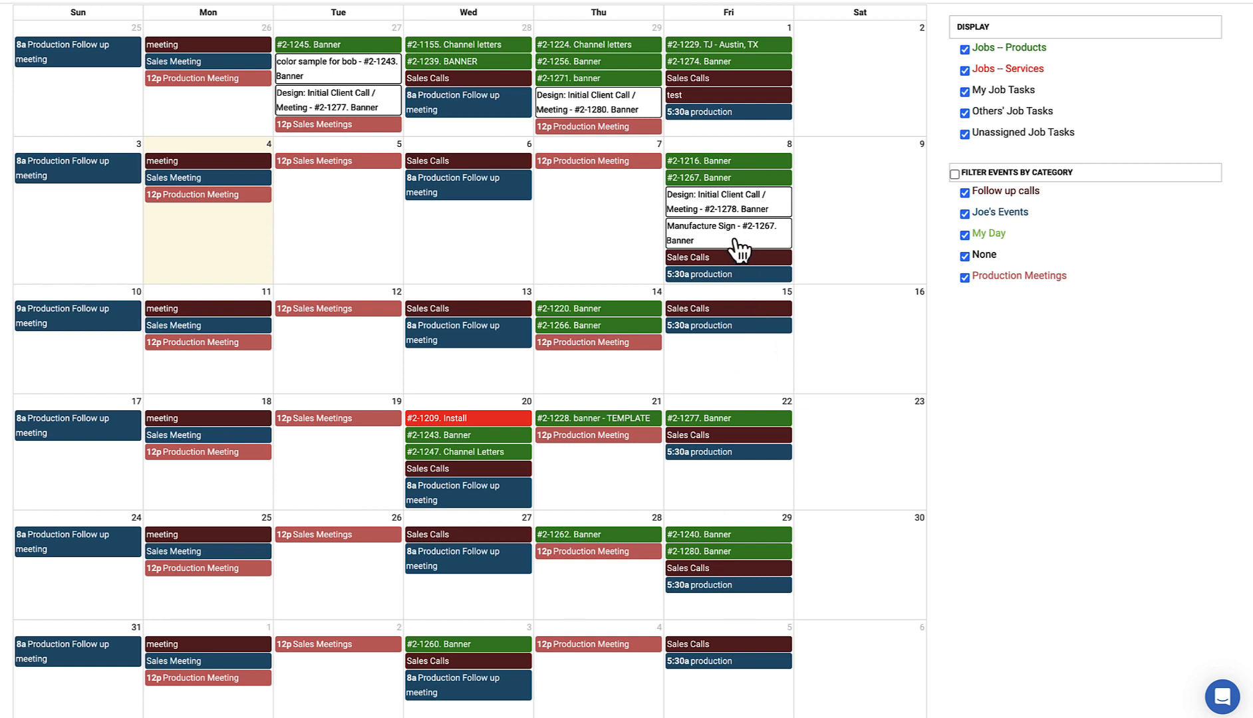
{"action": "left_click", "coordinate": [746, 213]}
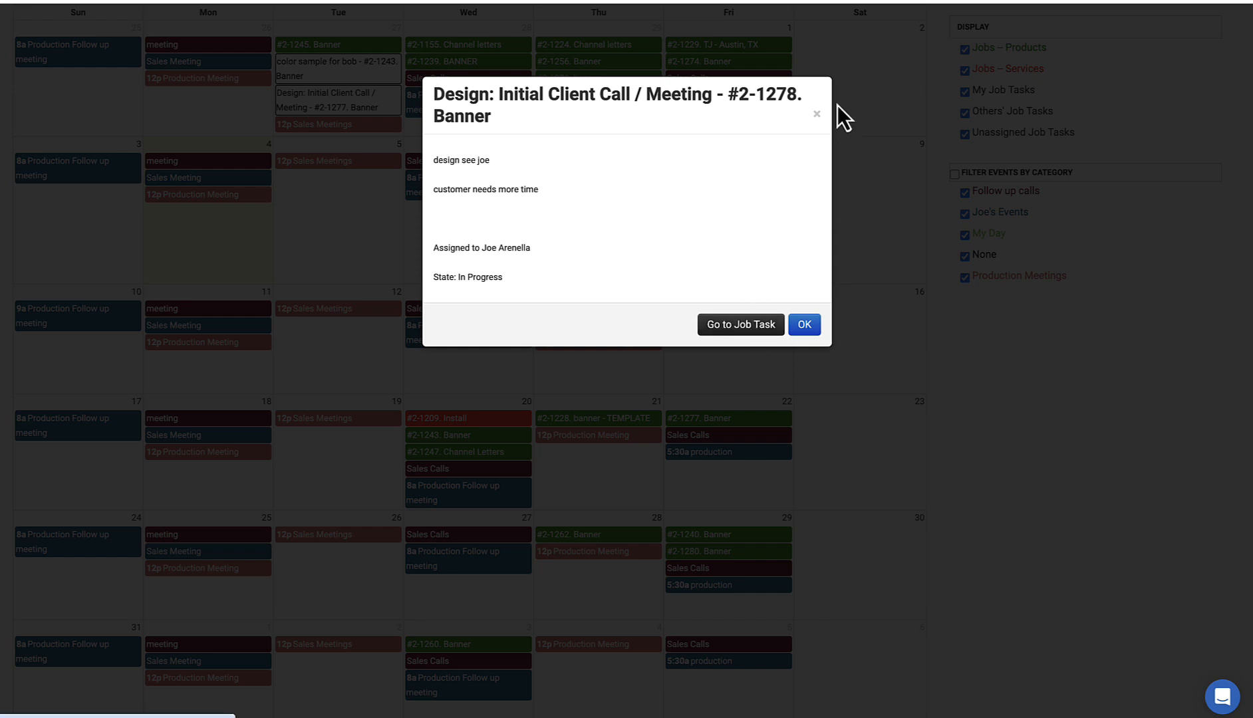
{"action": "left_click", "coordinate": [817, 115]}
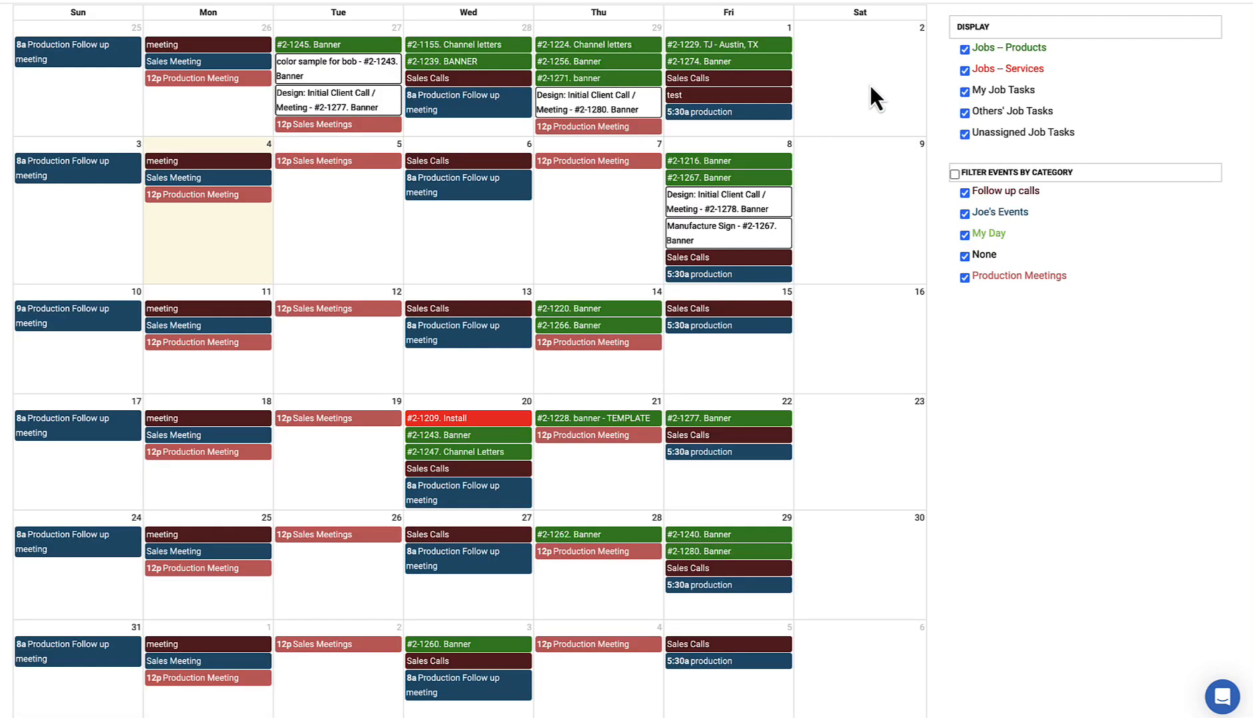
{"action": "scroll", "coordinate": [871, 90], "scroll_direction": "up", "scroll_amount": 2}
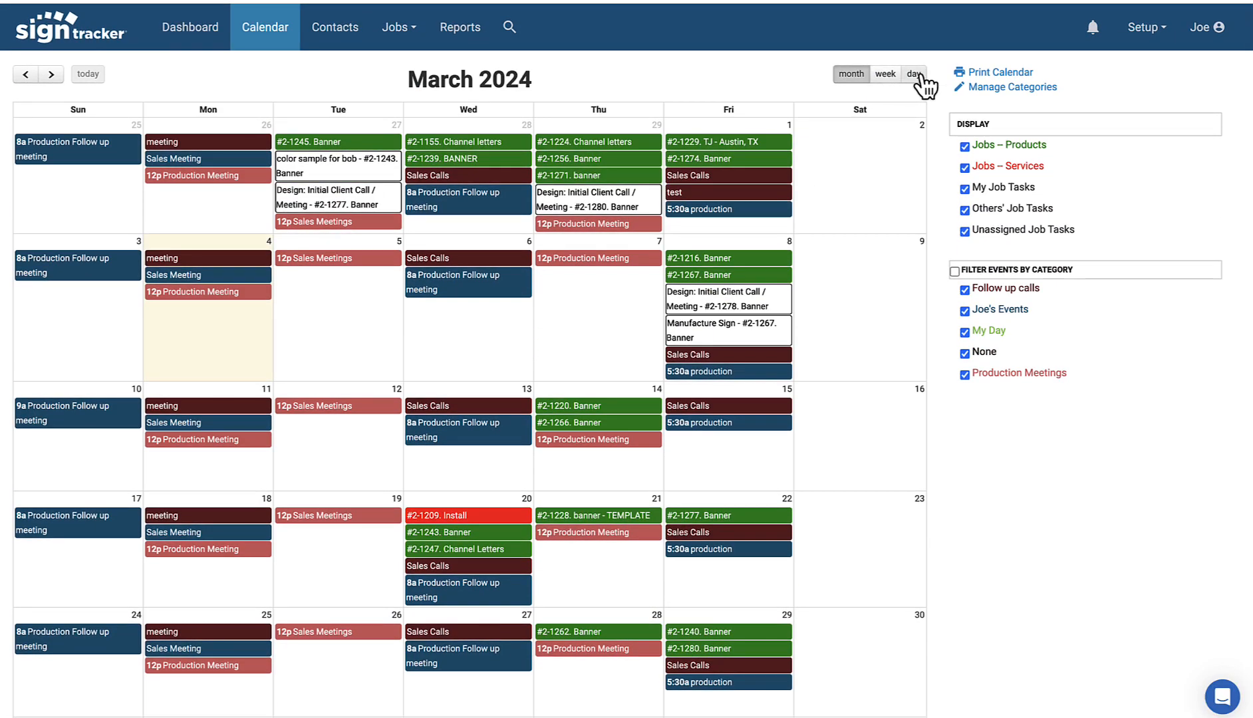
{"action": "scroll", "coordinate": [920, 85], "scroll_direction": "down", "scroll_amount": 1}
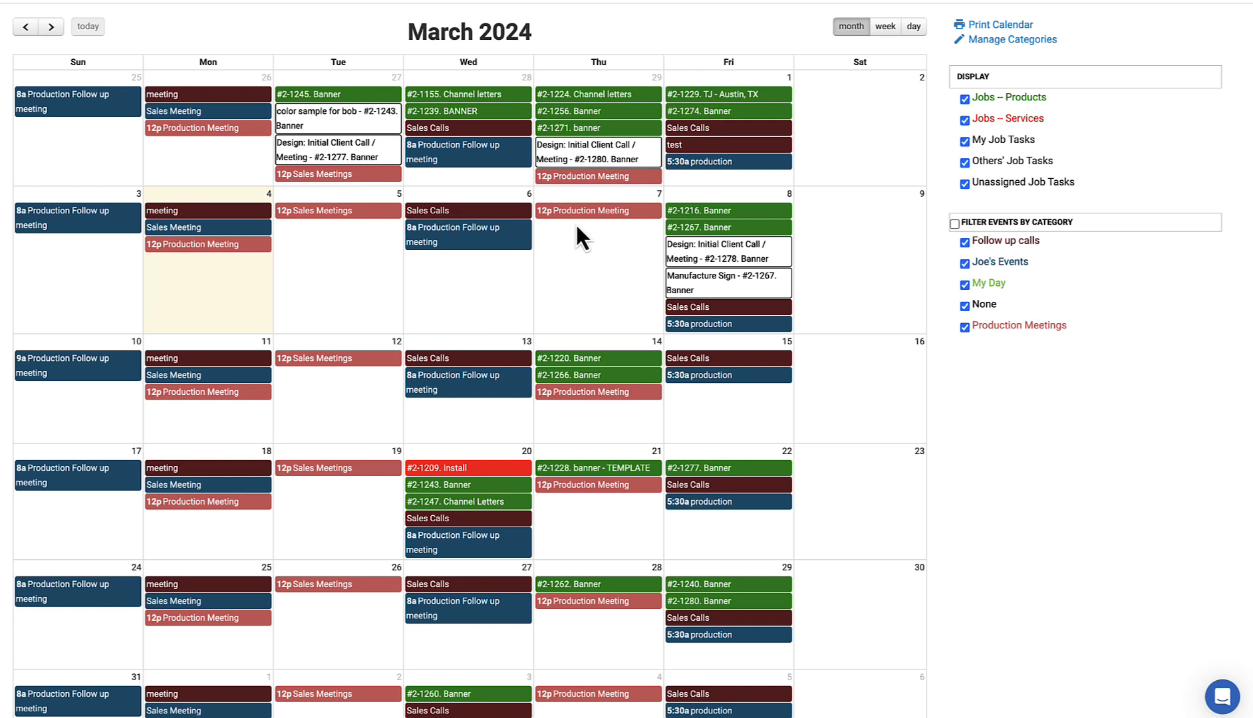
{"action": "left_click", "coordinate": [492, 299]}
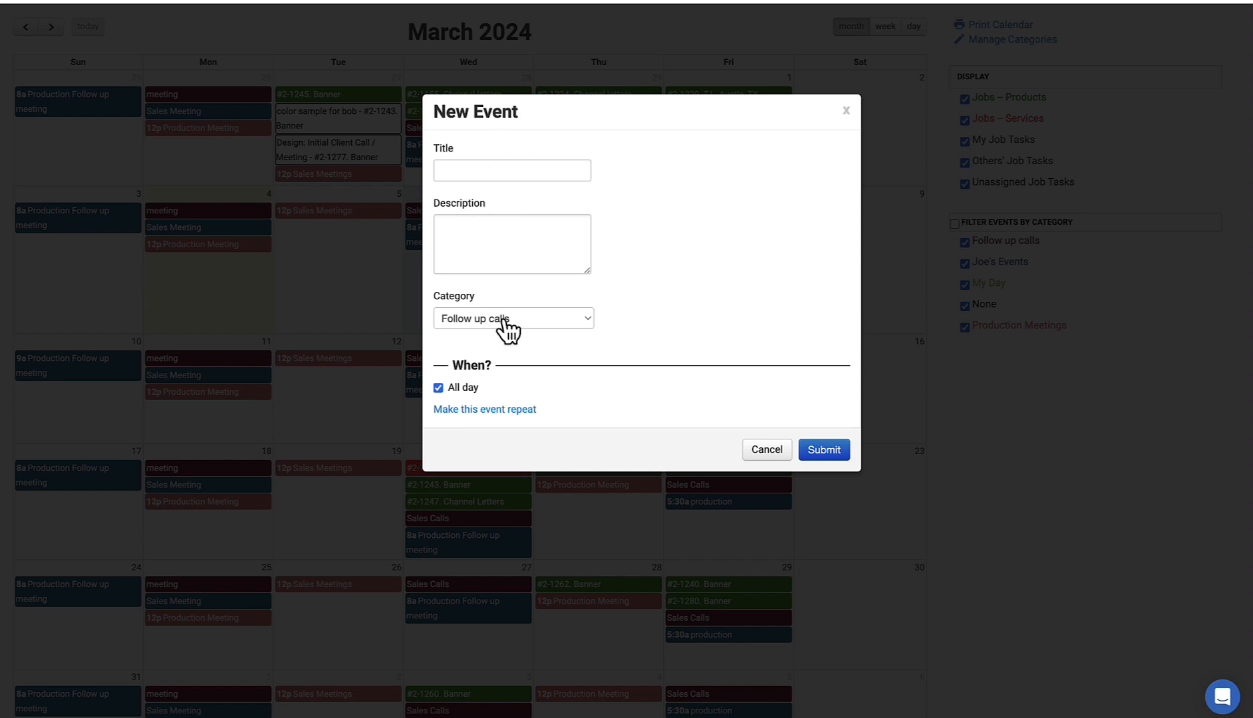
{"action": "left_click", "coordinate": [507, 326]}
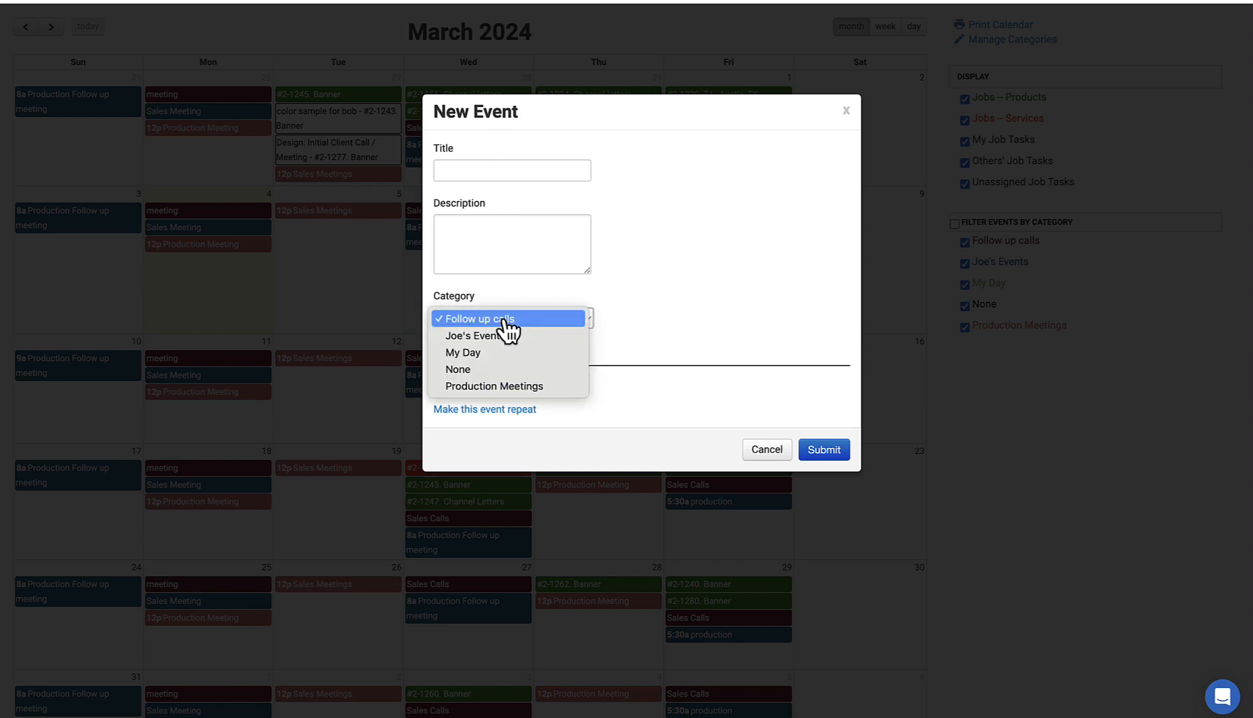
{"action": "left_click", "coordinate": [506, 320]}
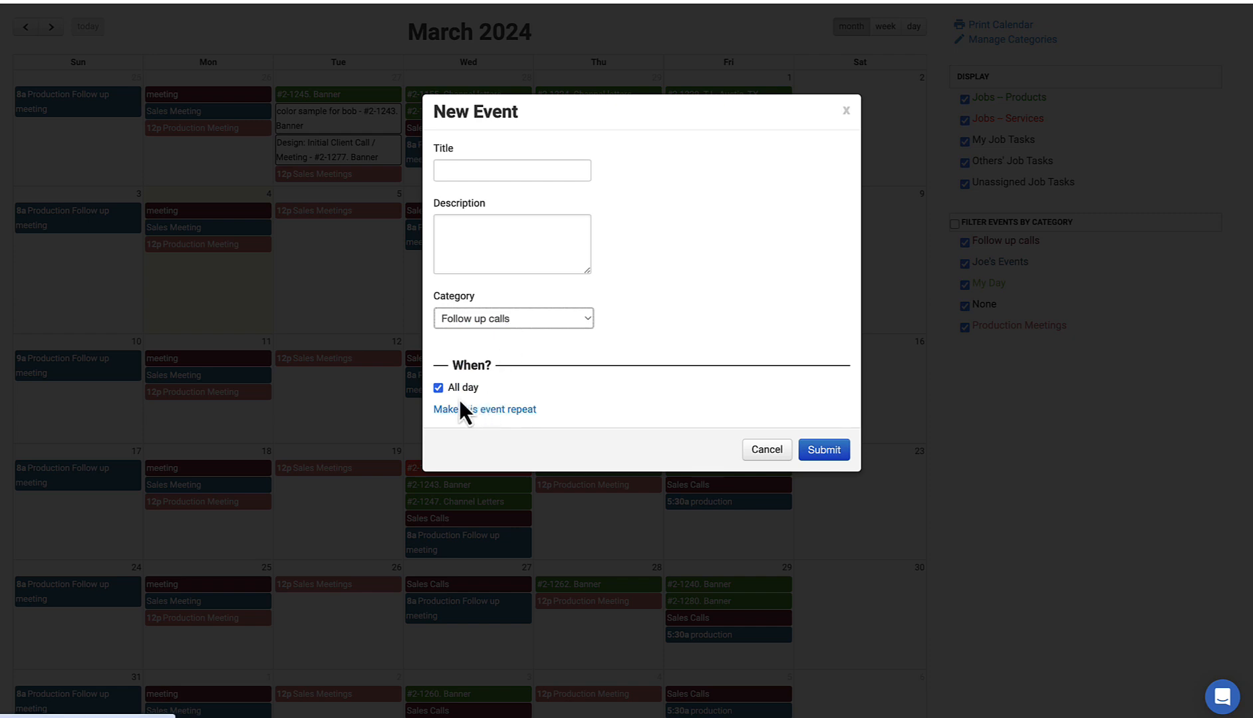
{"action": "left_click", "coordinate": [439, 388]}
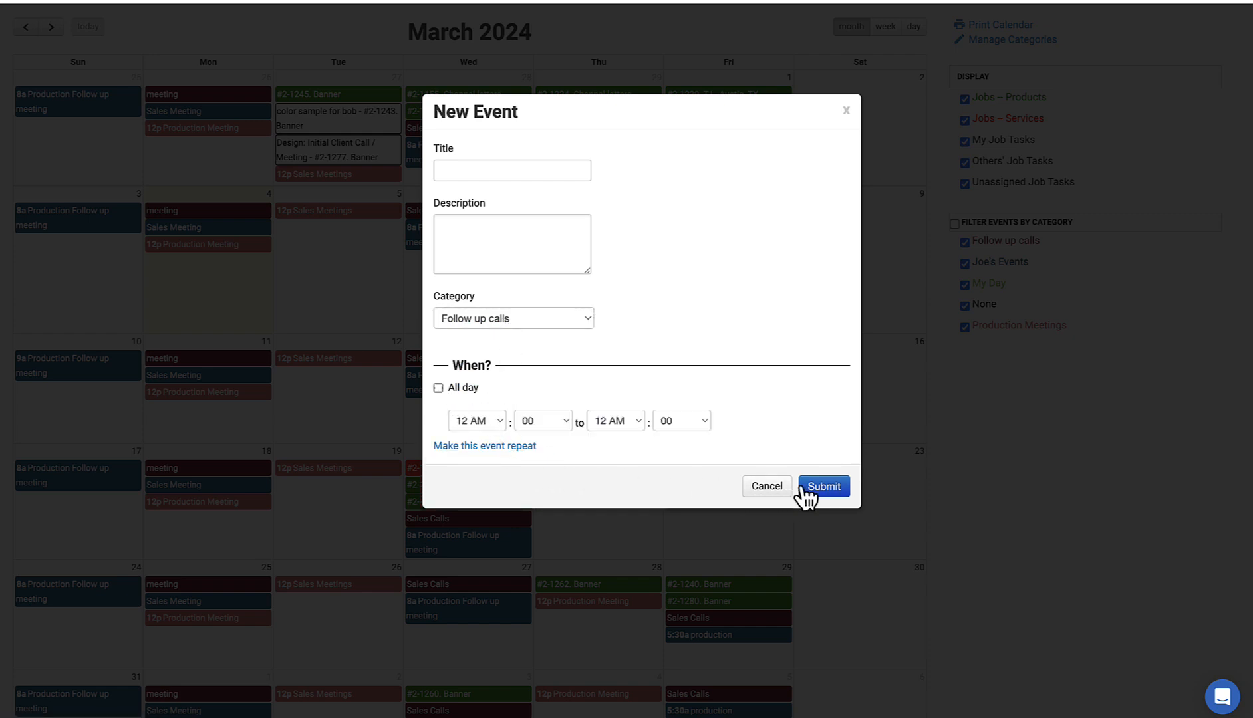
{"action": "left_click", "coordinate": [771, 491]}
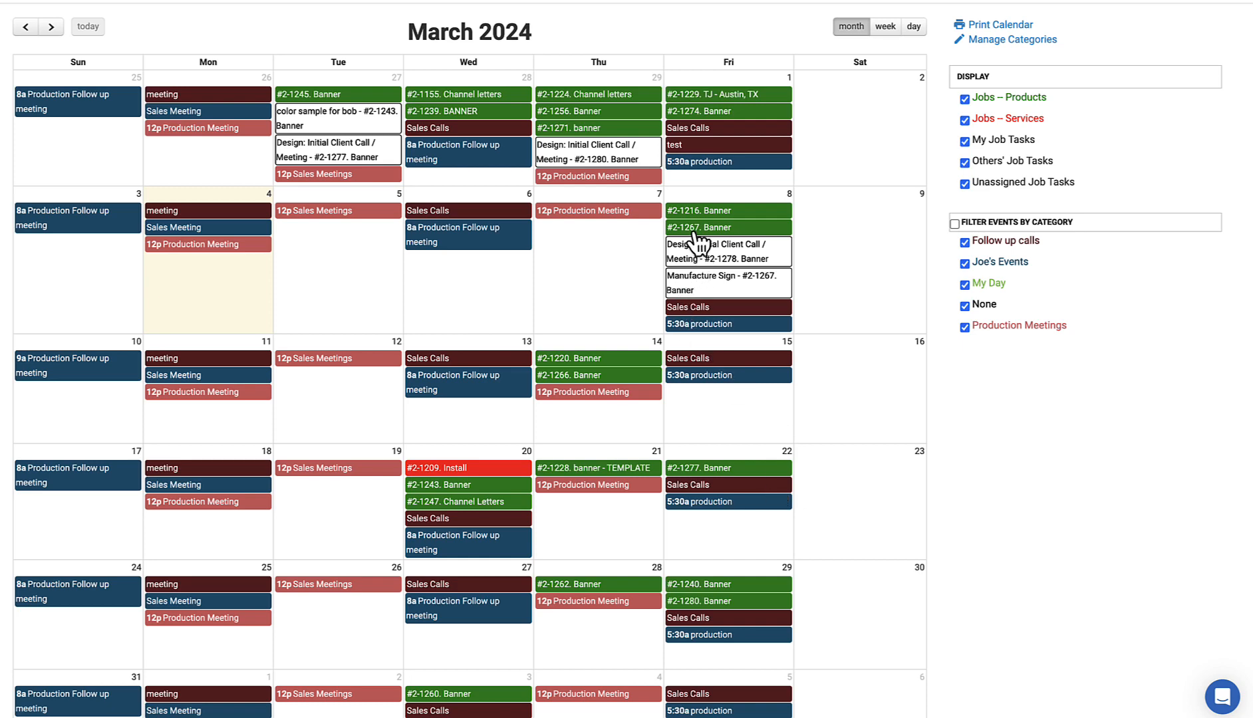
{"action": "scroll", "coordinate": [705, 243], "scroll_direction": "up", "scroll_amount": 1}
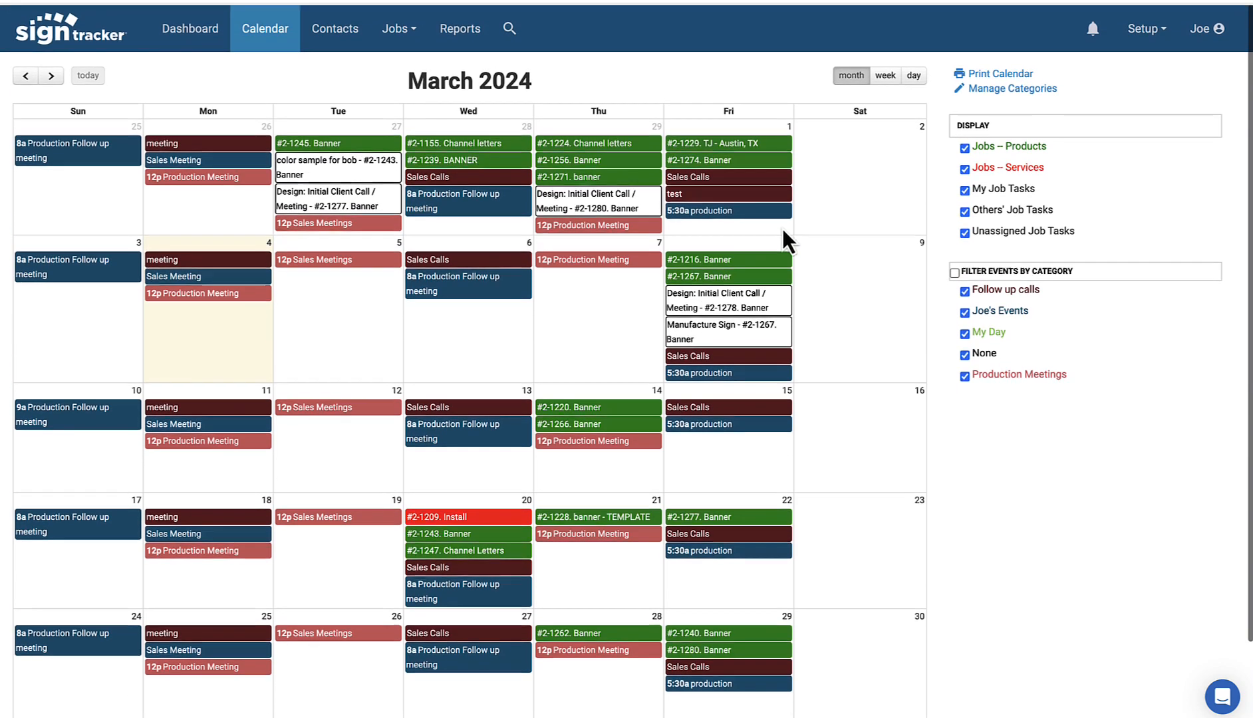
Step: Open the Dashboard, inspect the Jobs Overview chart, and switch My Events to This Week, then Today
{"action": "left_click", "coordinate": [190, 33]}
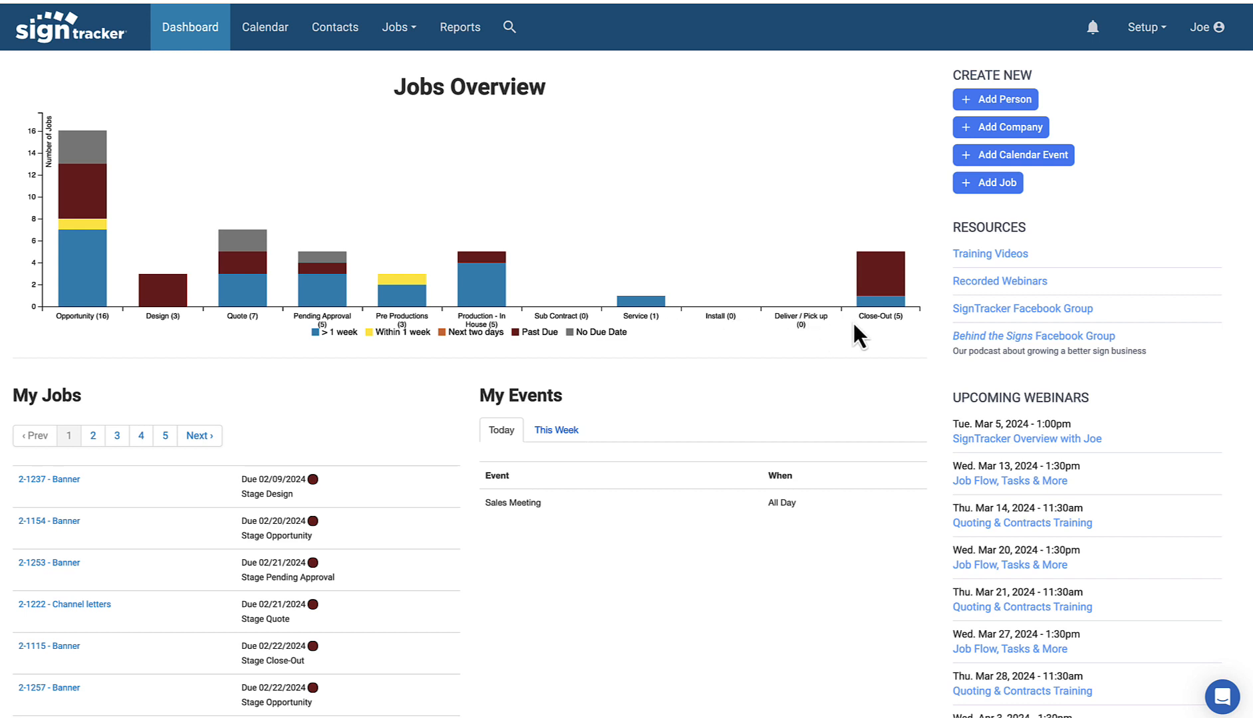
{"action": "mouse_move", "coordinate": [162, 299]}
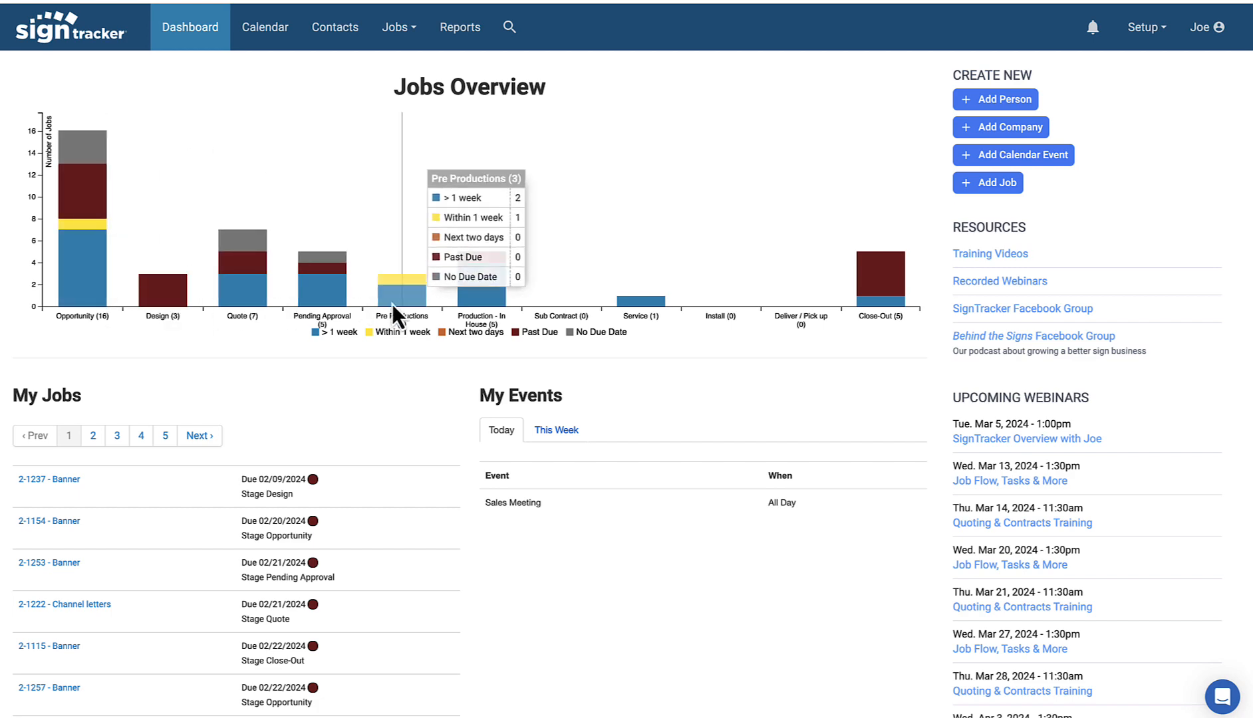
{"action": "scroll", "coordinate": [159, 340], "scroll_direction": "down", "scroll_amount": 2}
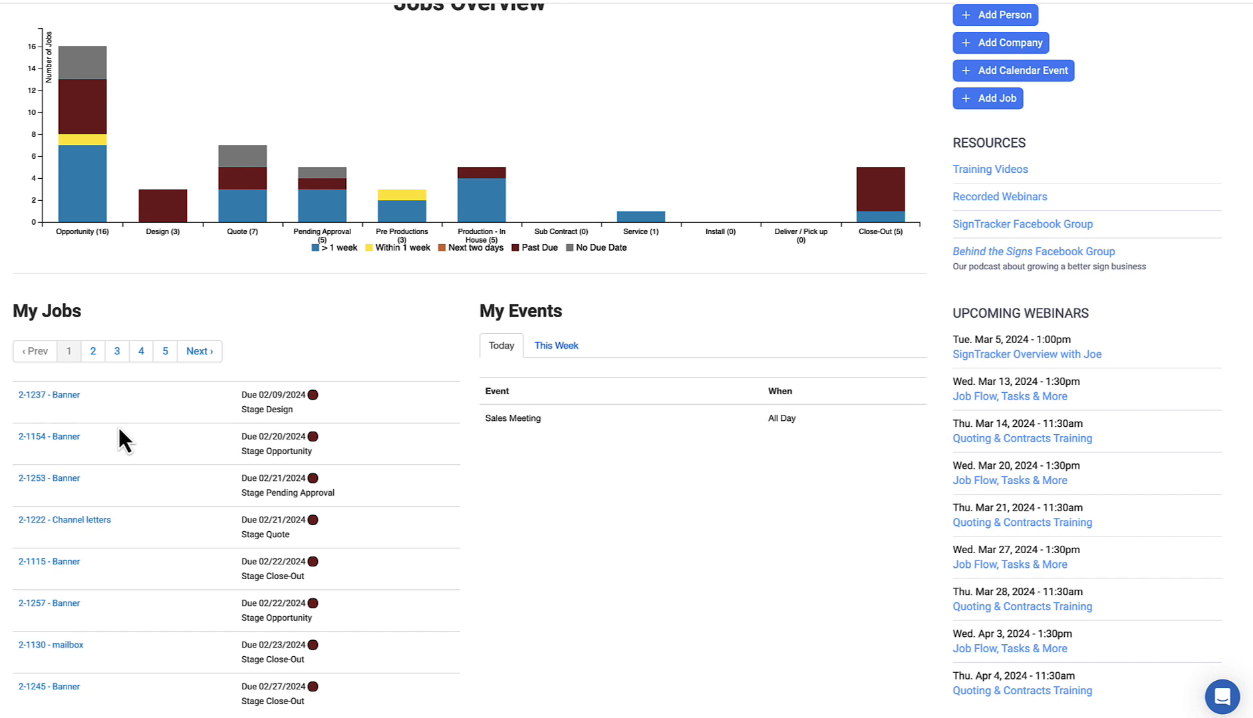
{"action": "left_click", "coordinate": [557, 346]}
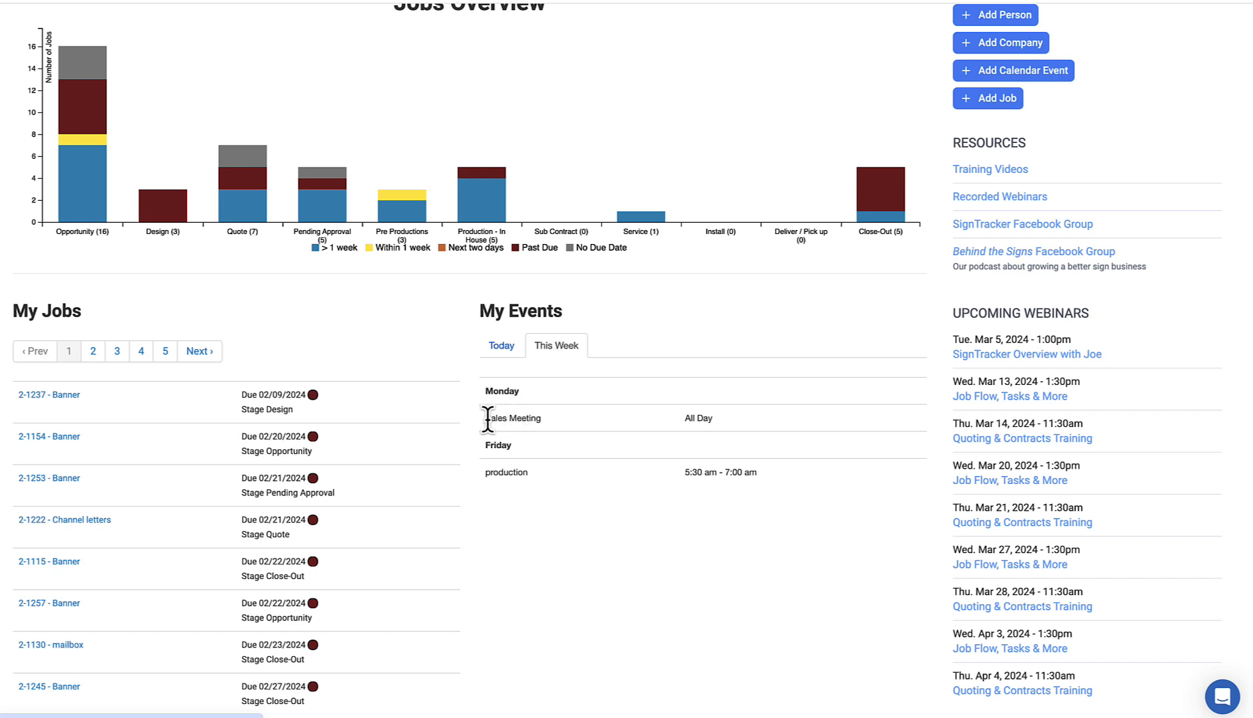
{"action": "left_click_drag", "start_coordinate": [490, 419], "coordinate": [572, 439]}
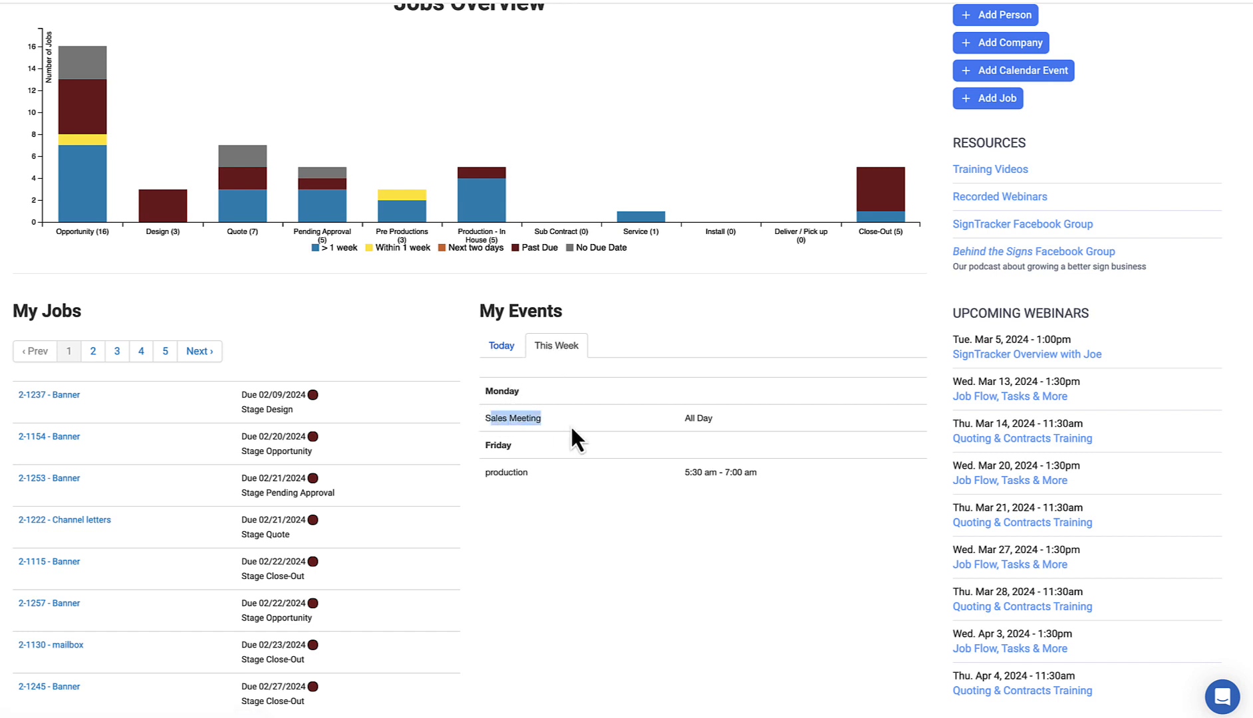
{"action": "left_click", "coordinate": [503, 346]}
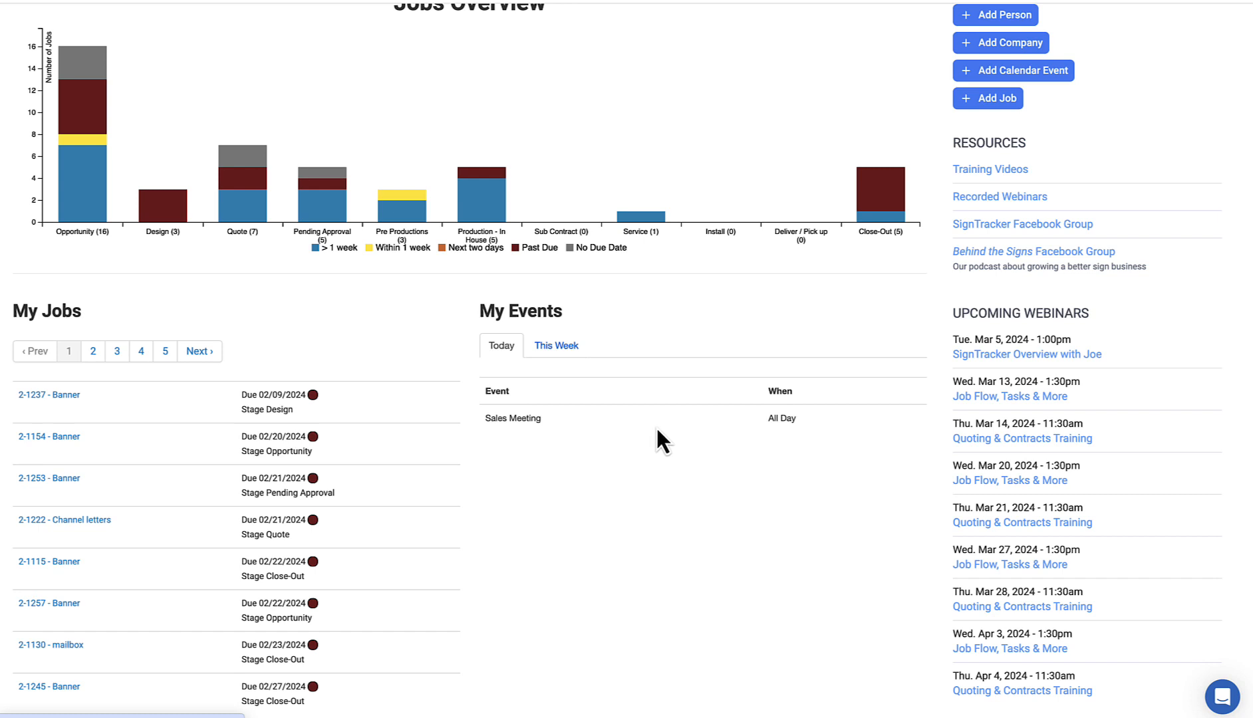
{"action": "scroll", "coordinate": [994, 319], "scroll_direction": "up", "scroll_amount": 2}
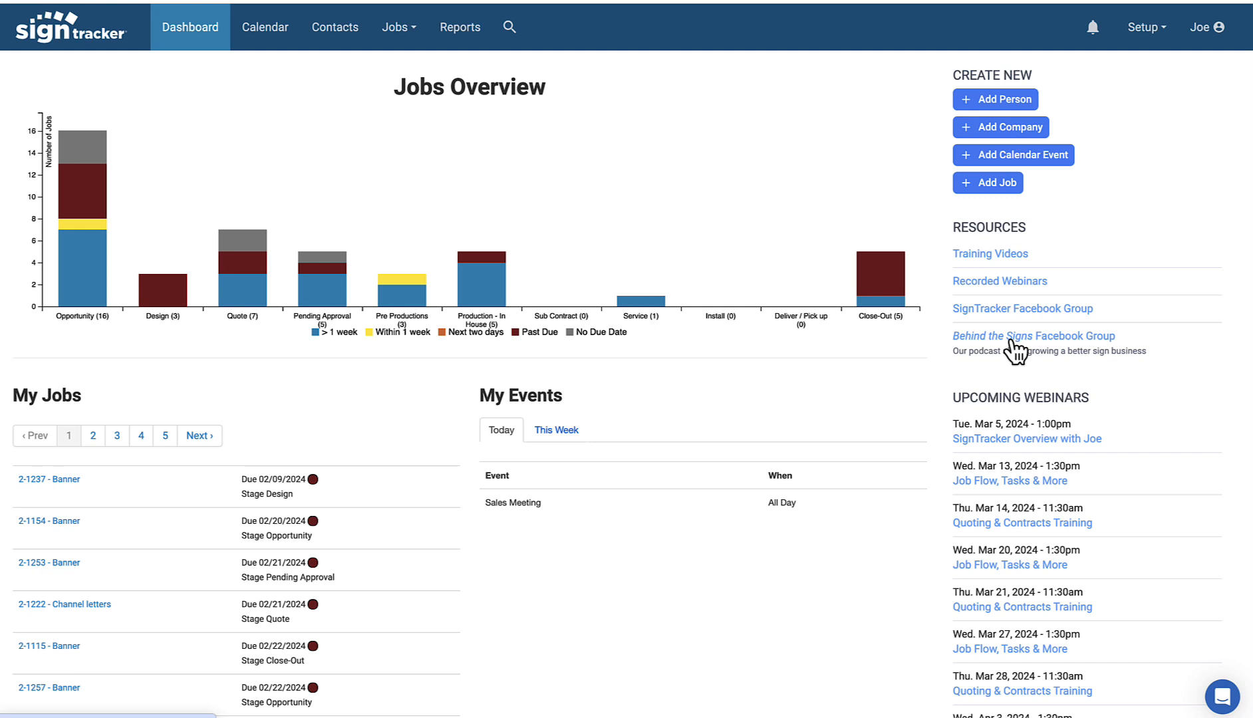
{"action": "scroll", "coordinate": [1015, 350], "scroll_direction": "down", "scroll_amount": 1}
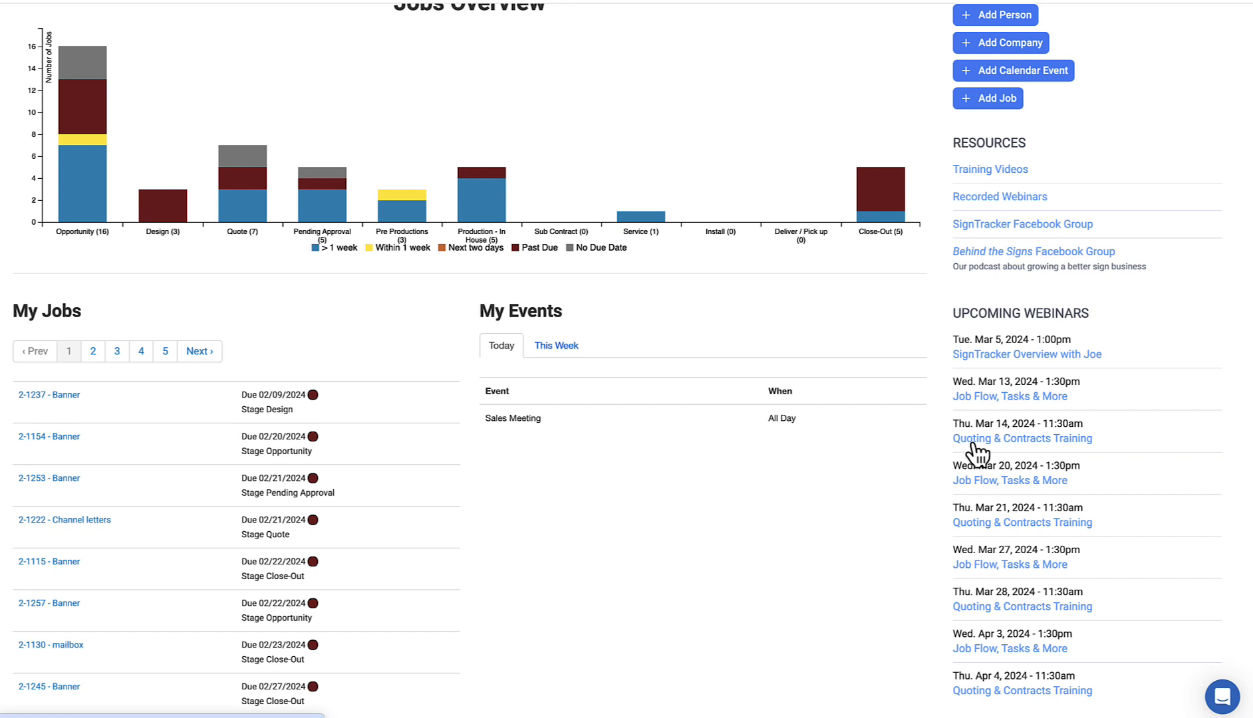
{"action": "scroll", "coordinate": [935, 306], "scroll_direction": "up", "scroll_amount": 2}
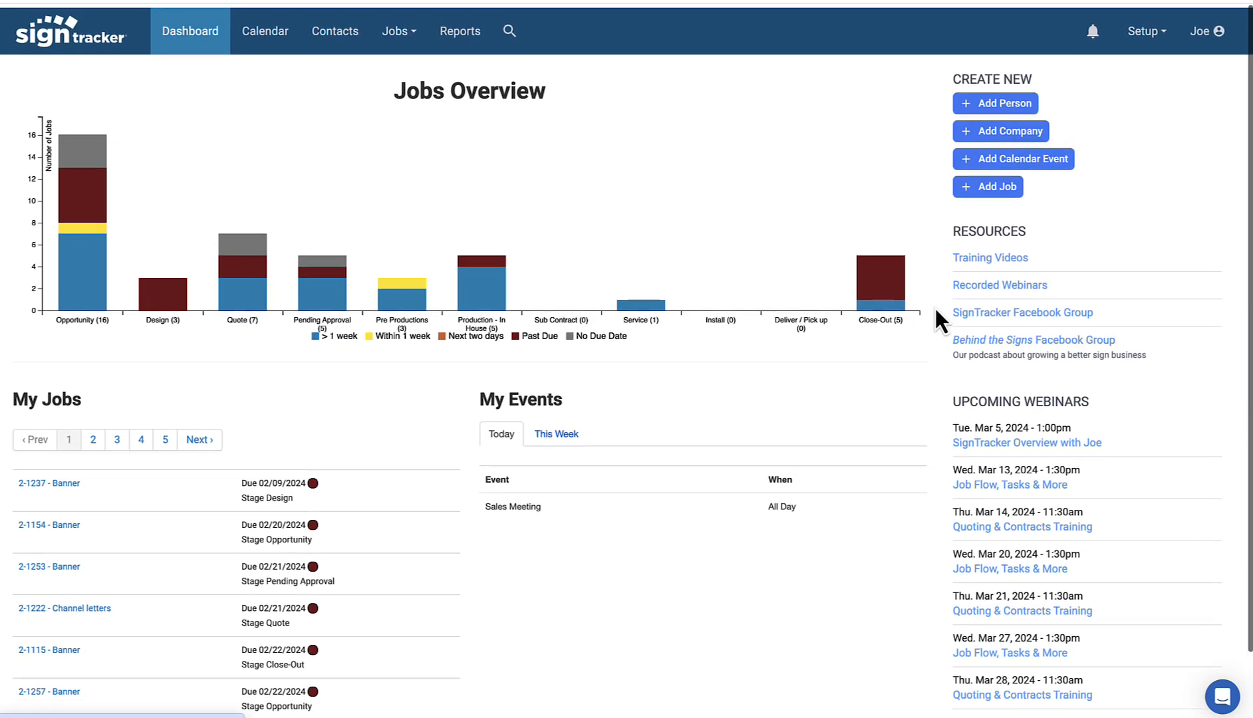